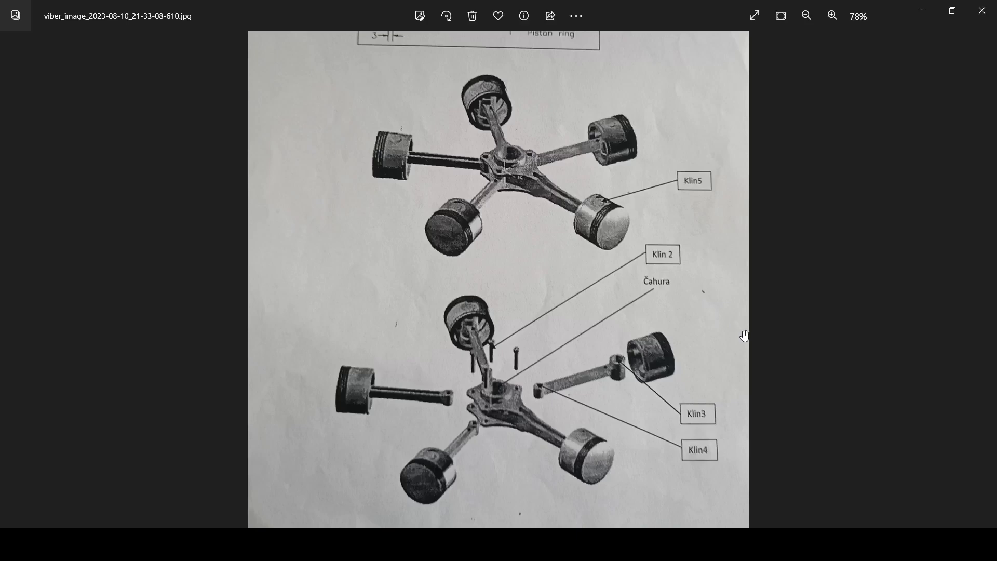
- Examine the reference drawing of the radial piston assembly, including the exploded view and the piston ring detail
scroll(644, 322, up, 1)
drag(638, 311, 593, 269)
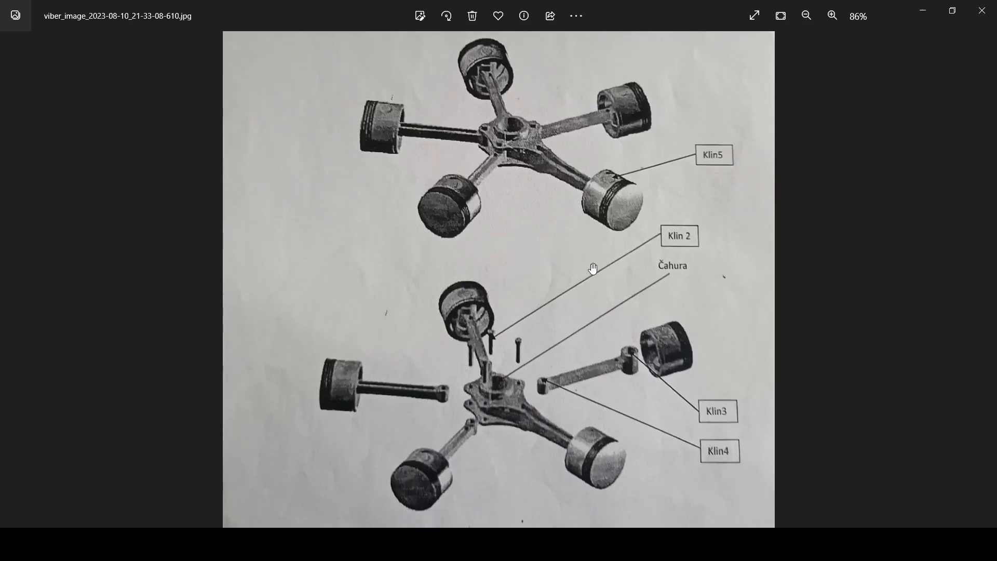
scroll(681, 370, up, 2)
drag(684, 125, 618, 232)
scroll(668, 334, down, 2)
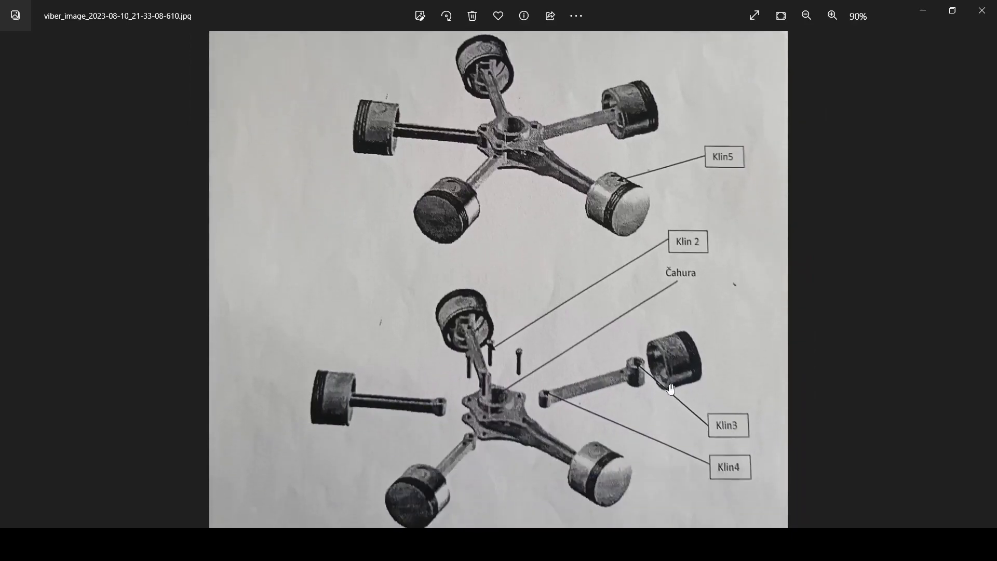
scroll(684, 378, up, 2)
scroll(684, 377, up, 2)
scroll(765, 346, up, 5)
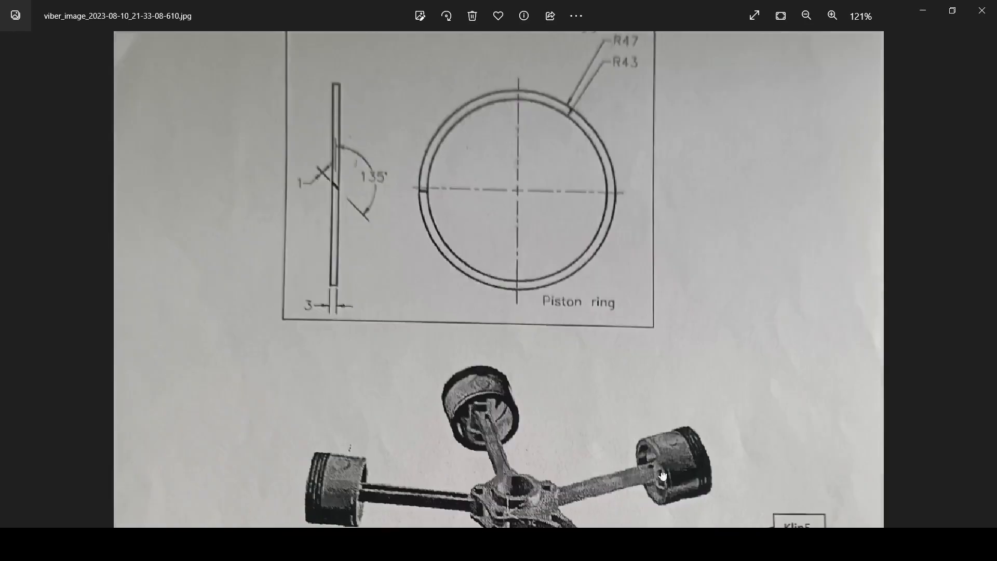
scroll(612, 453, down, 4)
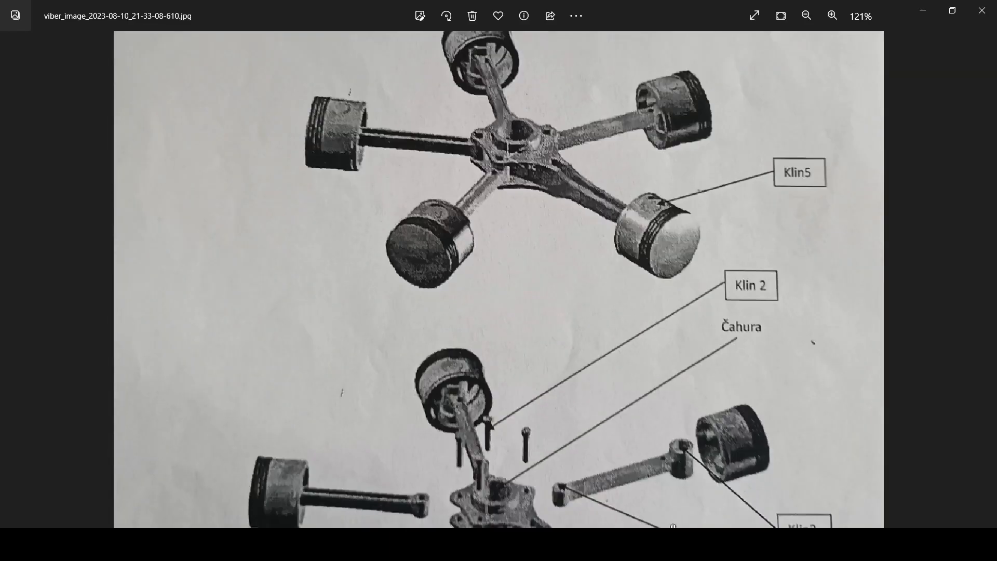
- Check the part files in the Radial piston rod folder against the assembled and exploded views in the reference drawing
key(alt+Tab)
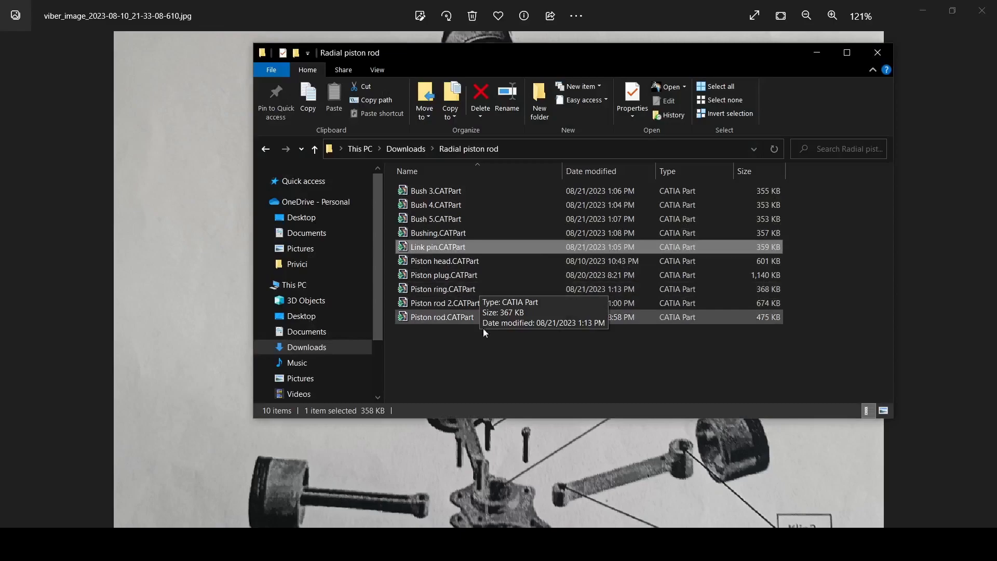
click(441, 289)
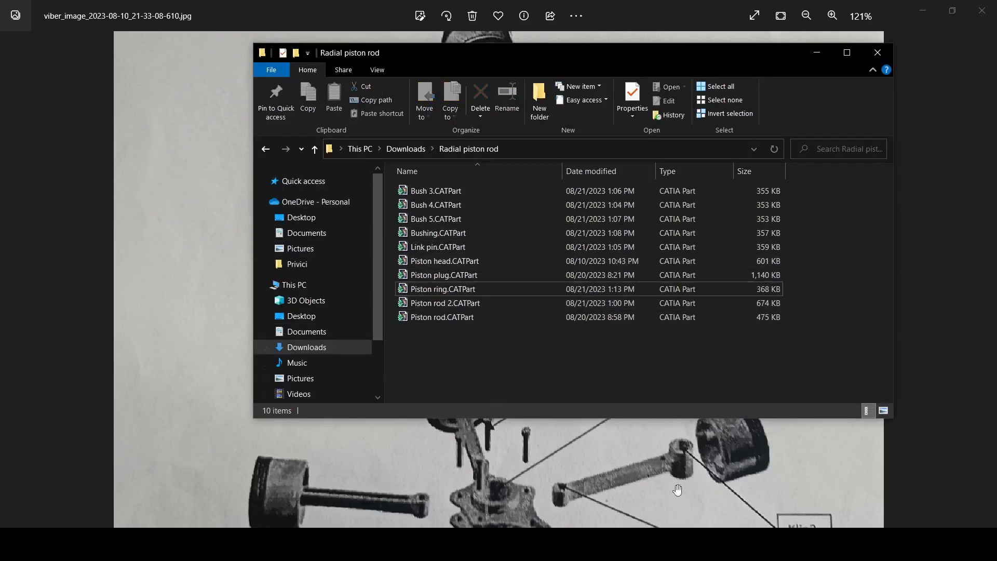
key(alt+Tab)
mouse_move(762, 442)
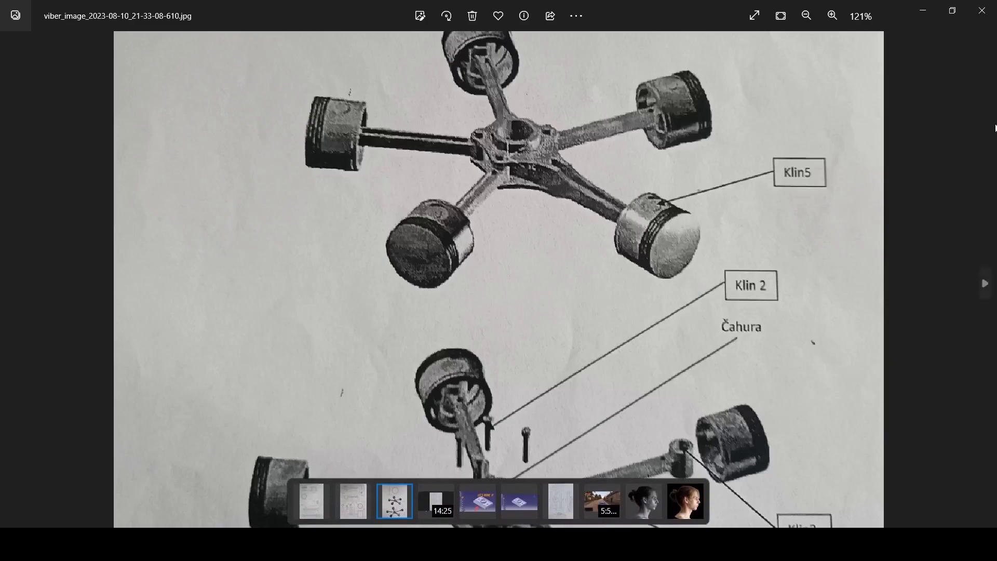
scroll(603, 287, up, 1)
scroll(600, 291, down, 2)
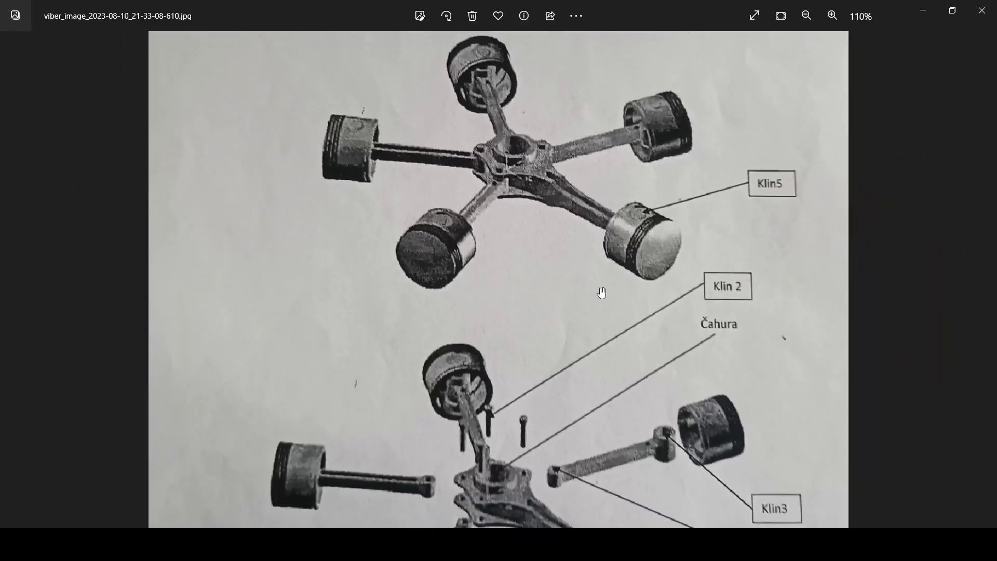
drag(602, 293, 602, 326)
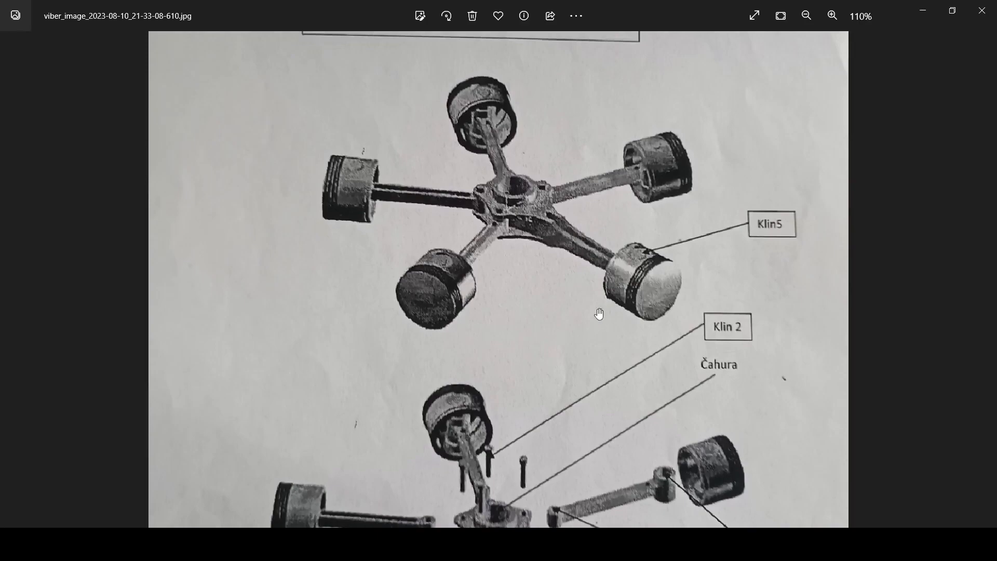
drag(539, 296, 530, 174)
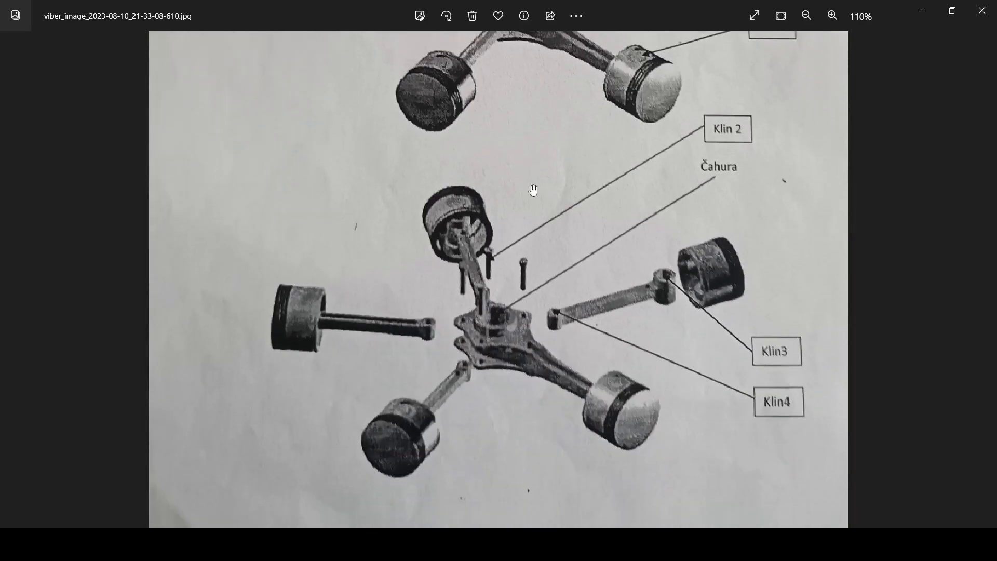
drag(620, 103, 618, 244)
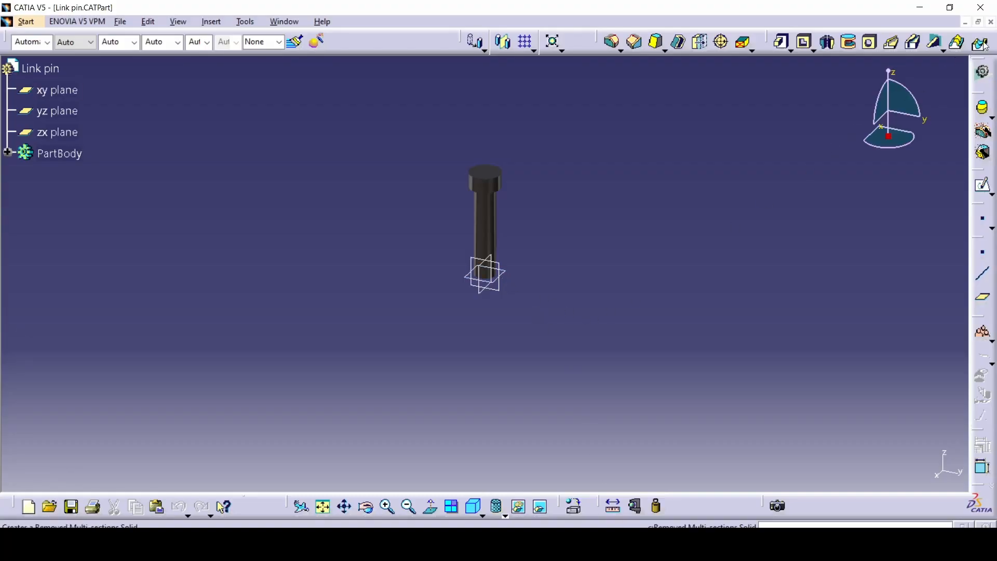
- Switch to CATIA V5, close the Link pin part and start a new product in Assembly Design
click(991, 21)
click(13, 22)
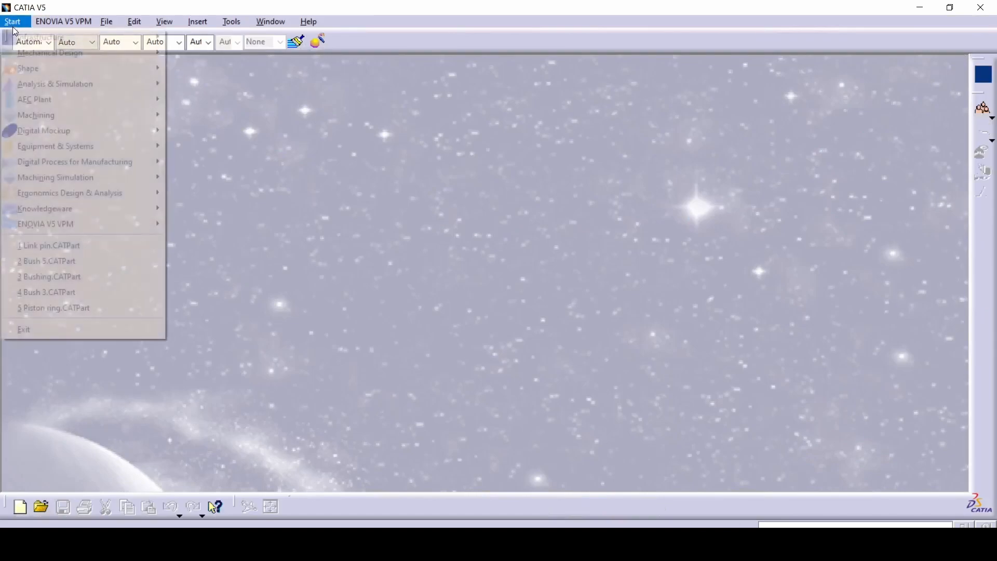
mouse_move(37, 55)
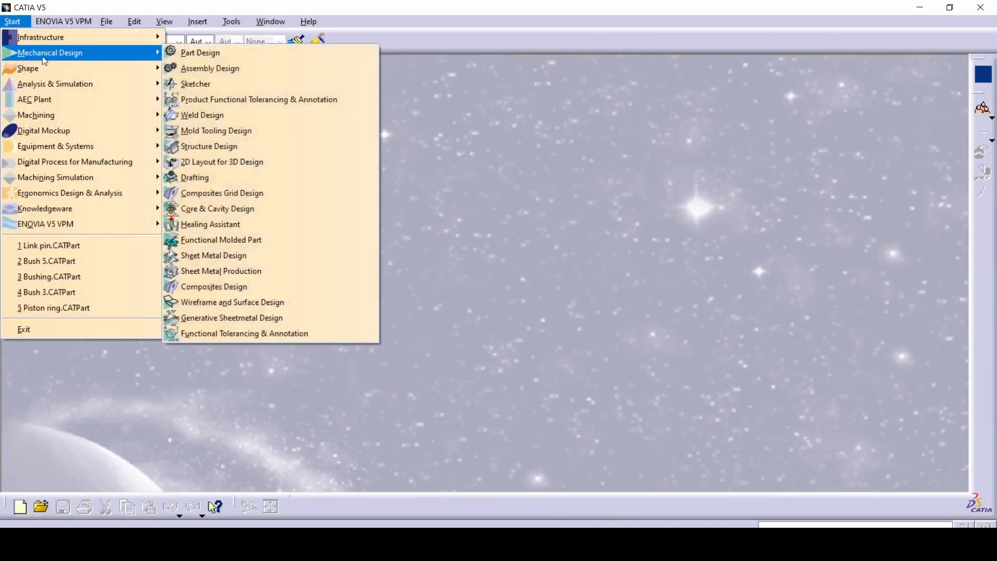
click(237, 69)
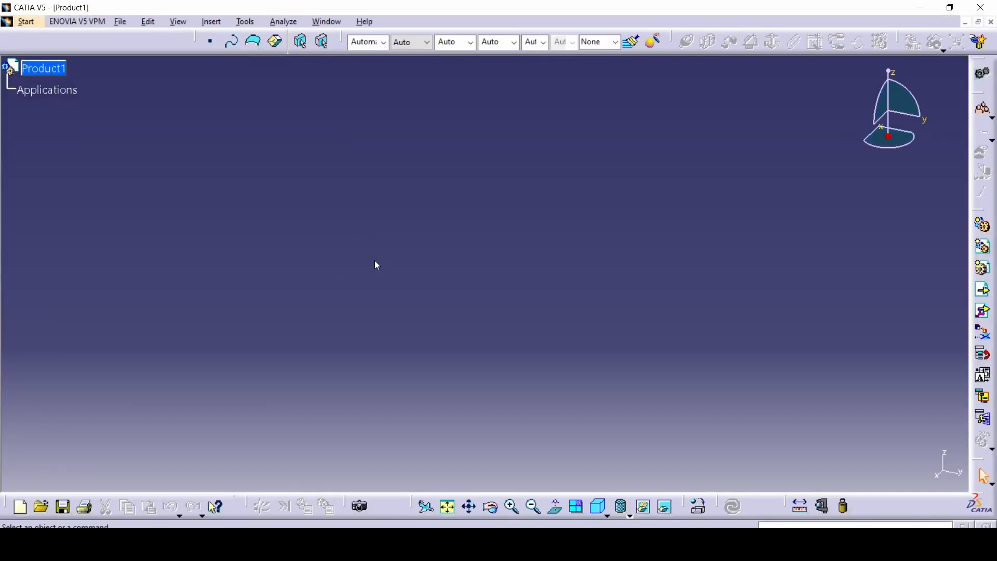
- Change the part number of the new product to Sub Assembly in its properties
click(44, 65)
key(alt+Return)
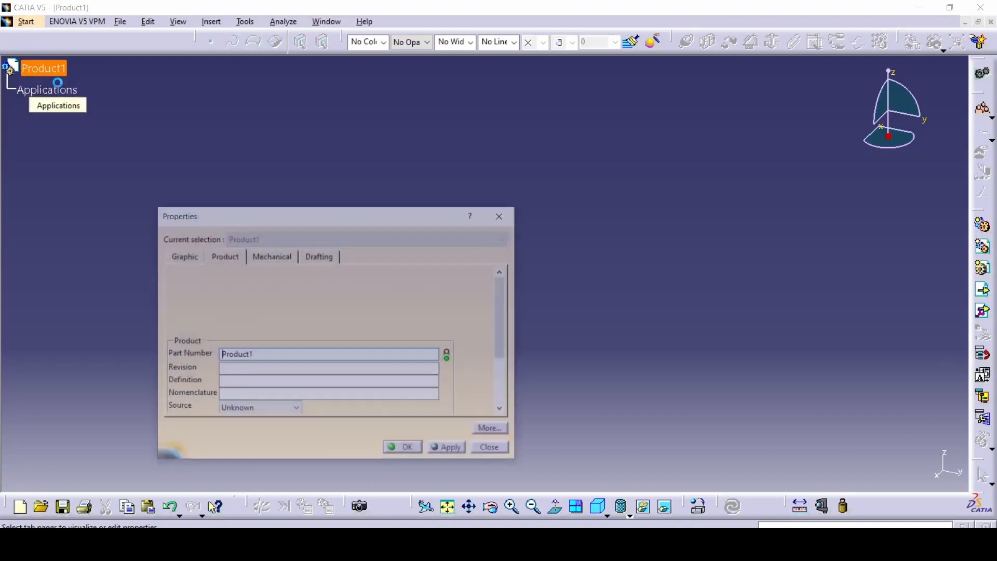
drag(276, 355, 200, 362)
text(Sub Assembly)
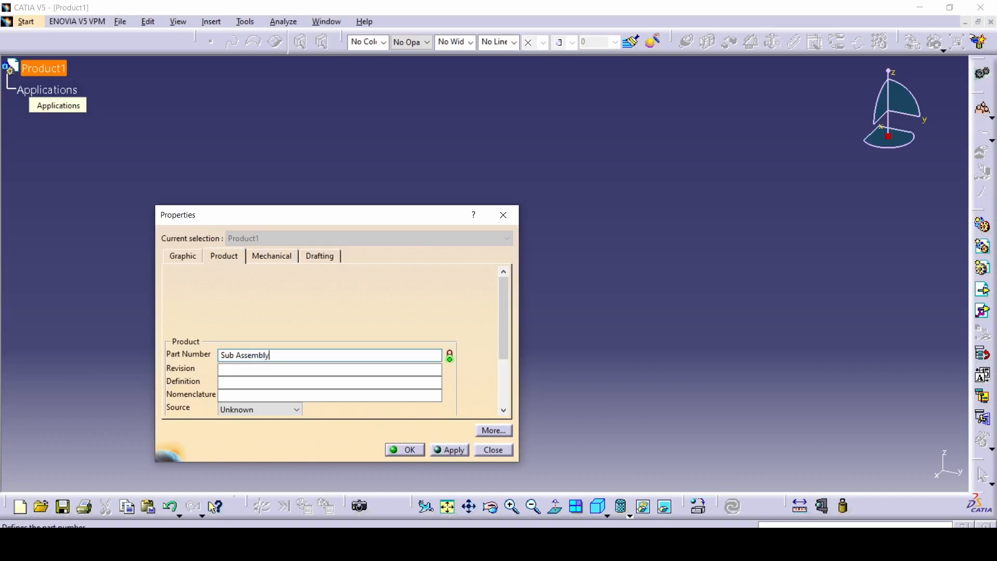
key(Return)
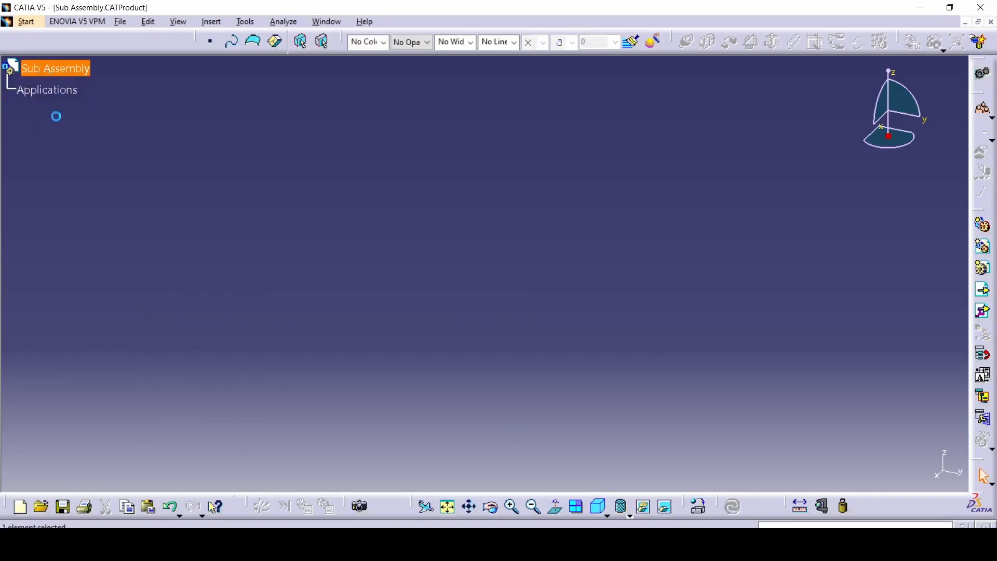
right_click(36, 79)
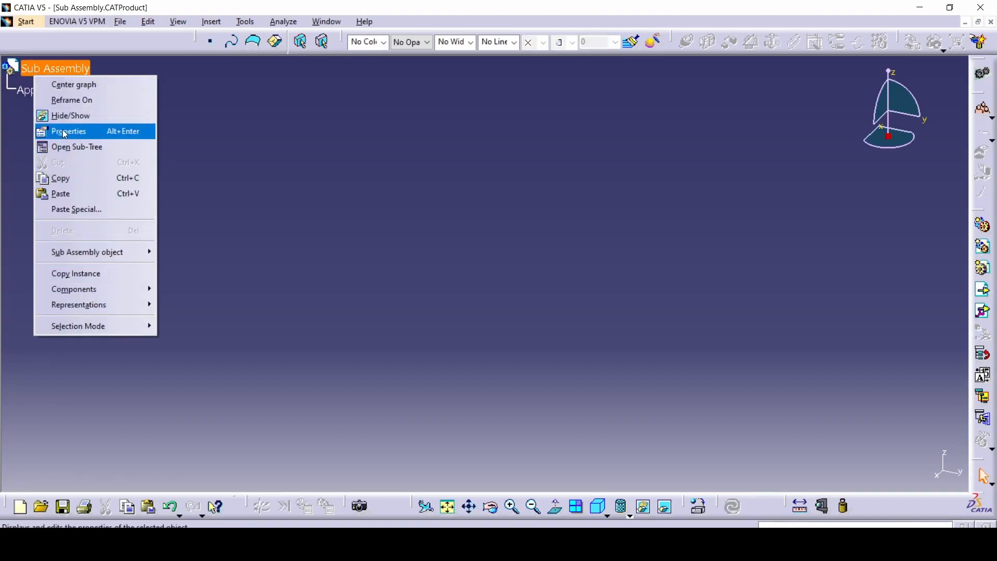
click(117, 134)
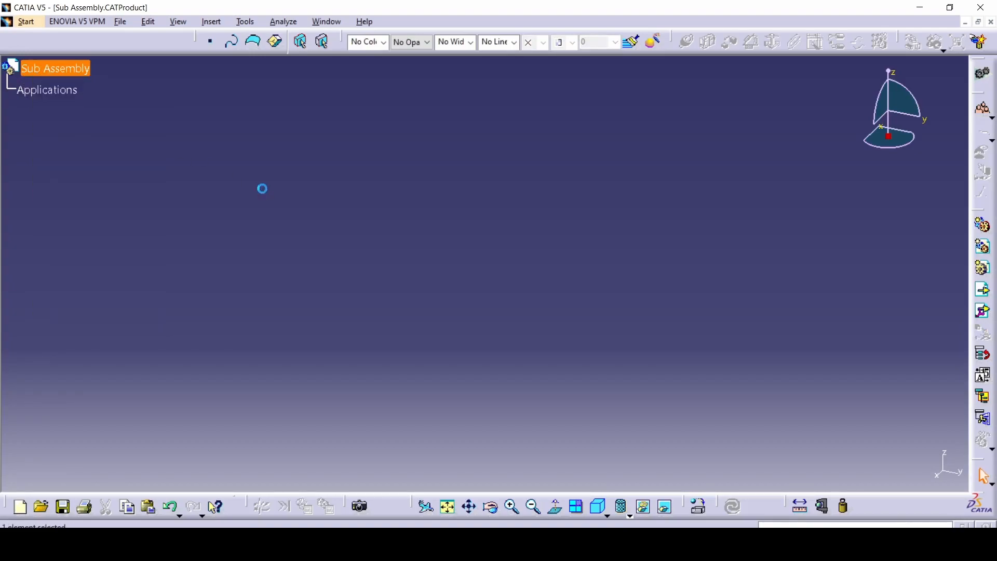
click(80, 71)
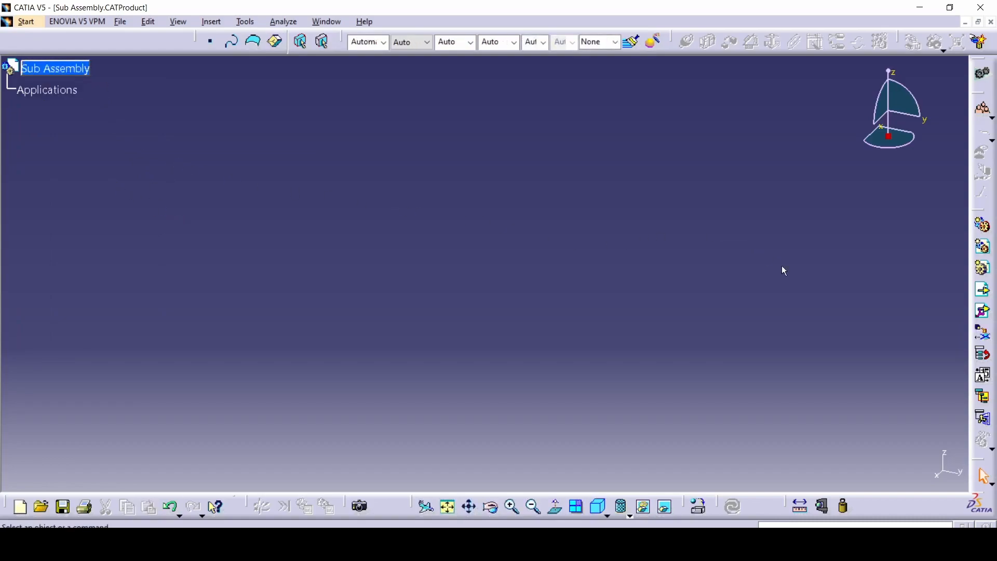
- Try to insert existing components from the Downloads folder into the Sub Assembly product
click(983, 292)
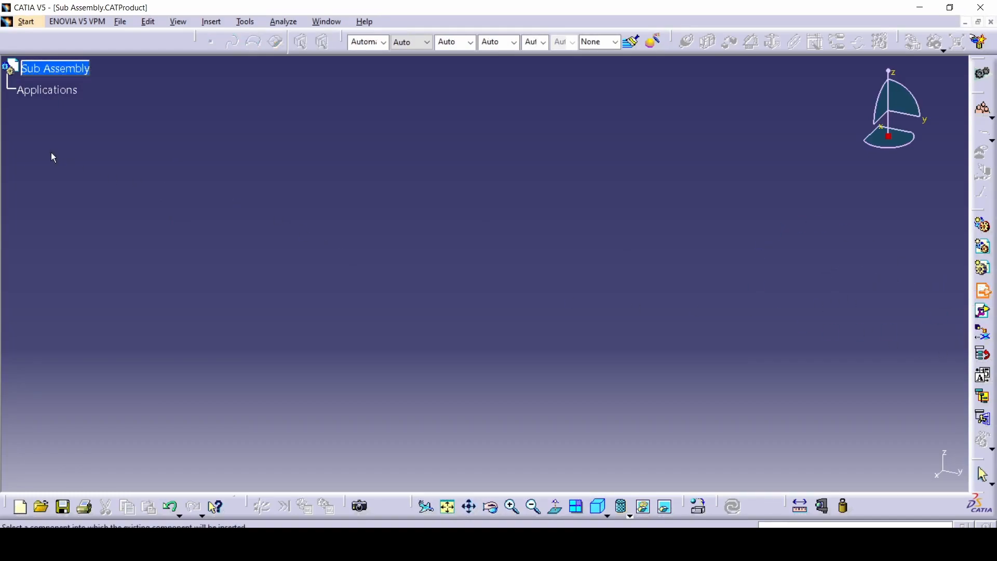
click(42, 77)
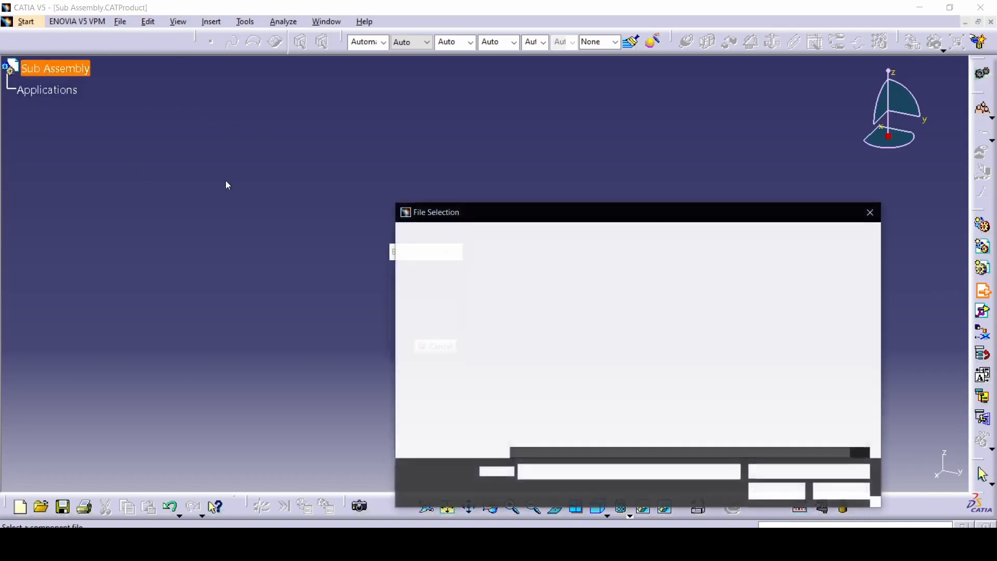
drag(495, 213, 430, 93)
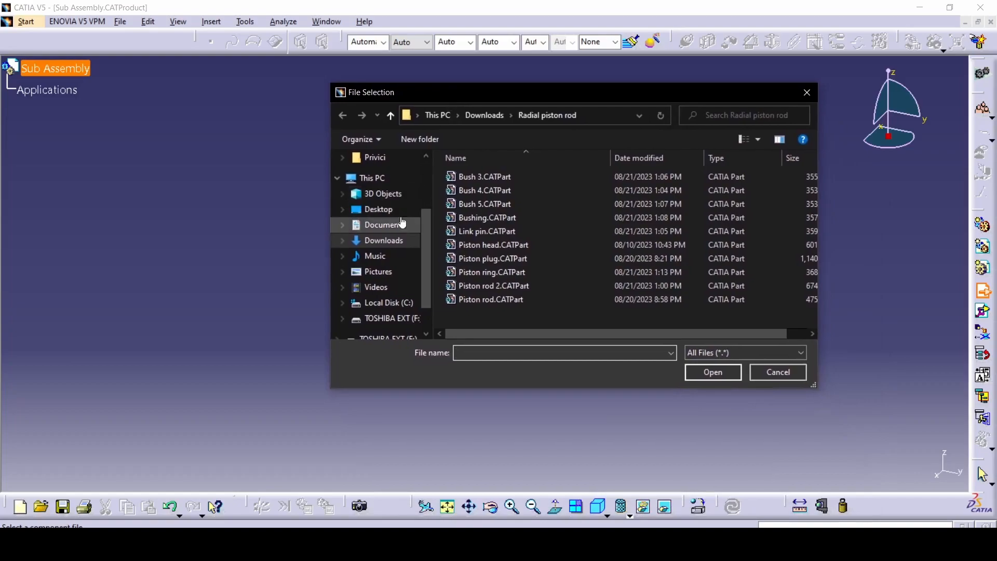
click(393, 240)
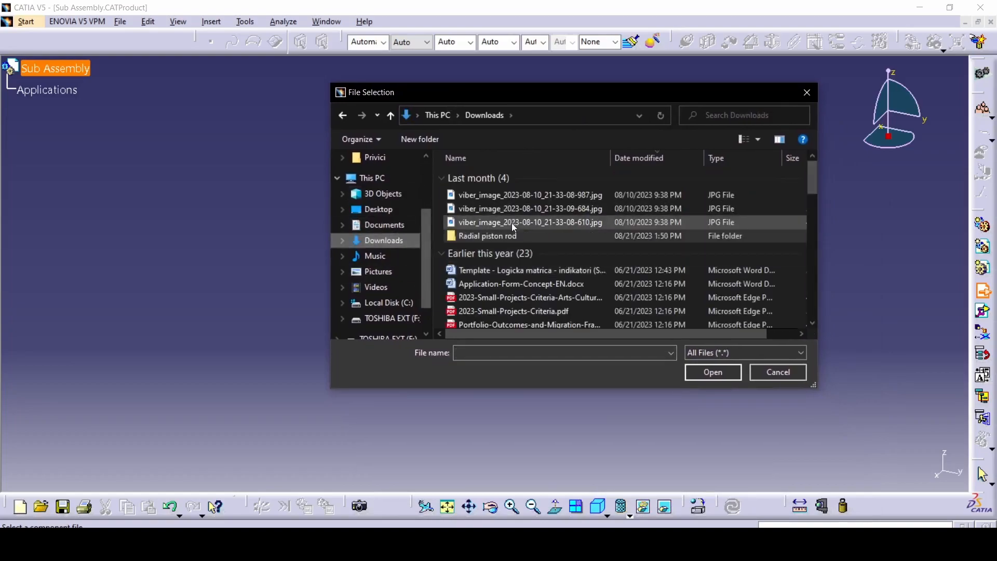
click(498, 251)
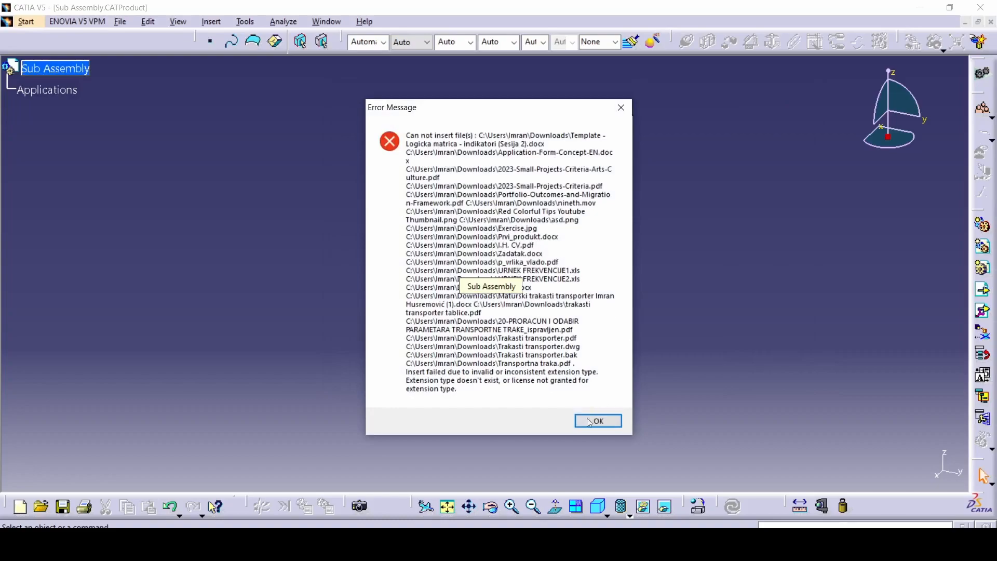
click(595, 420)
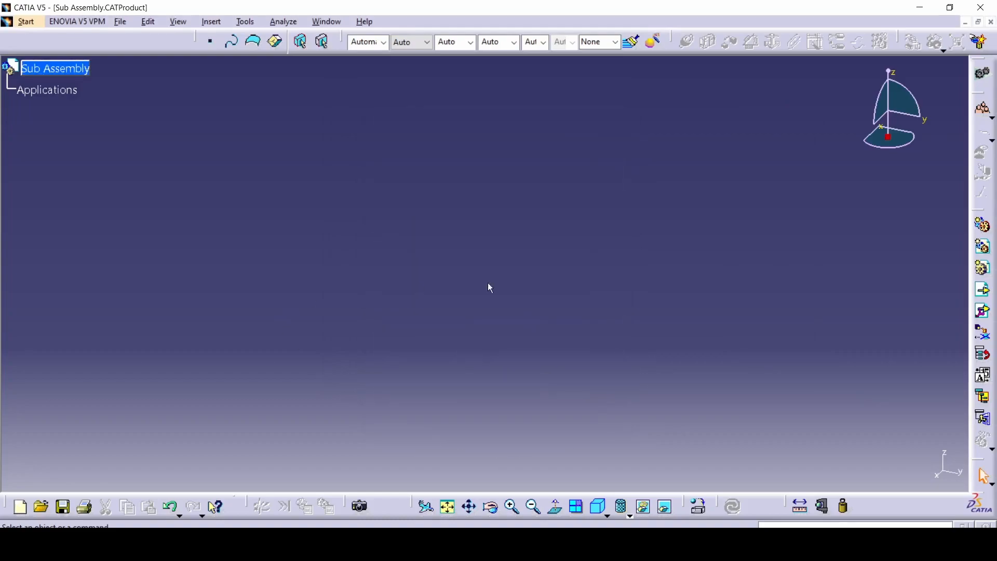
- Insert the existing component Piston head.CATPart from the Radial piston rod folder into Sub Assembly
click(990, 295)
click(80, 70)
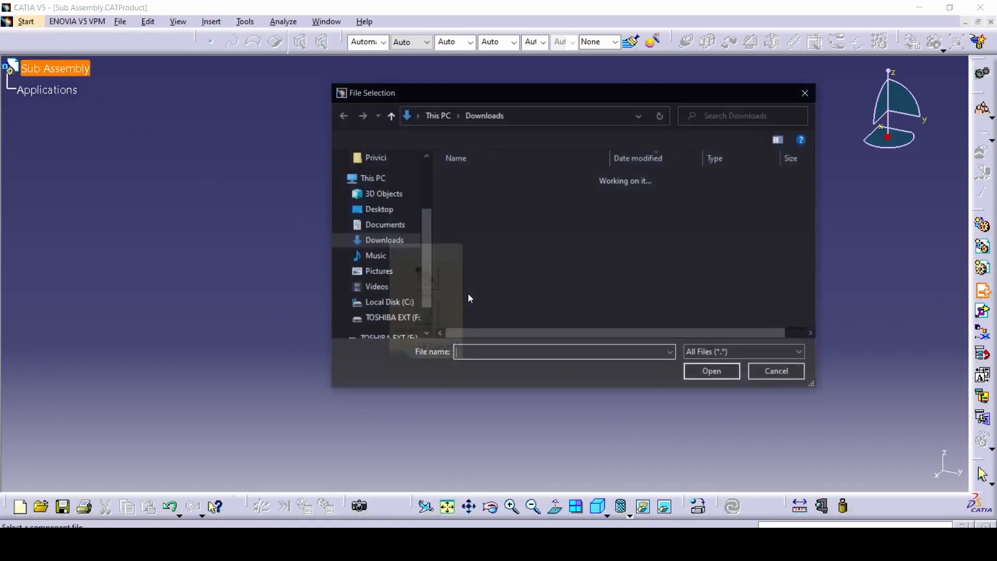
double_click(470, 232)
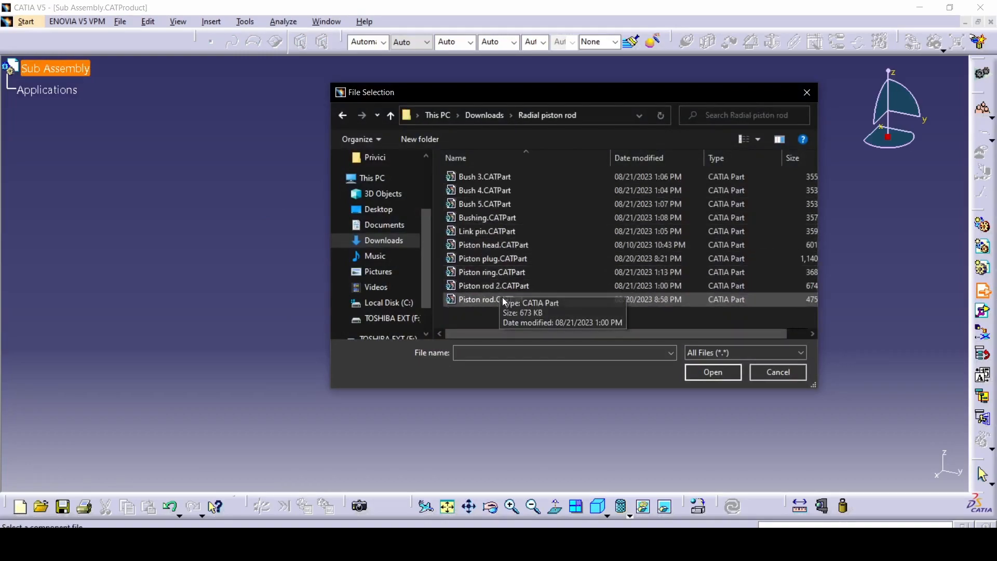
double_click(493, 244)
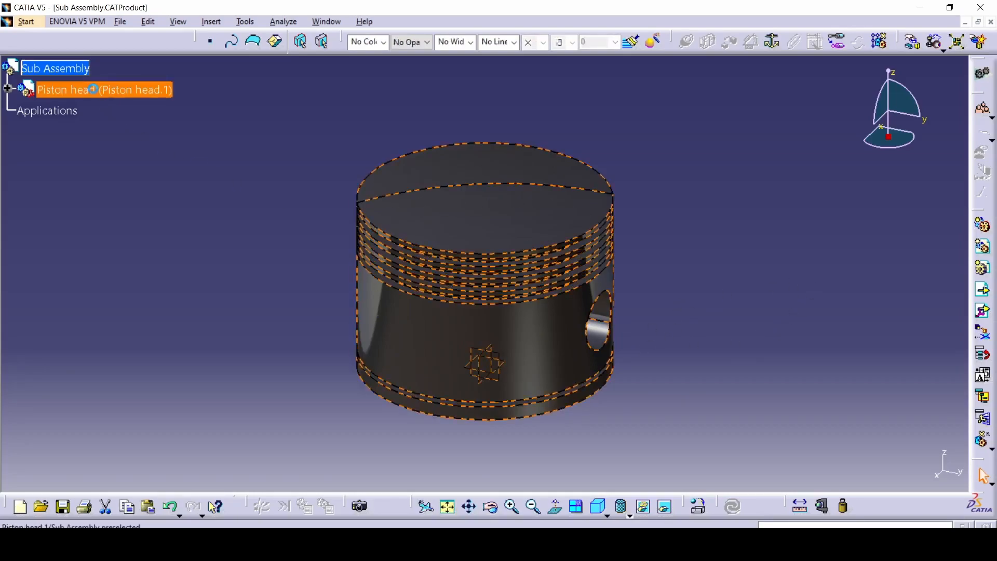
- Apply a Fix constraint to the piston head and expand the Constraints branch in the tree
click(96, 89)
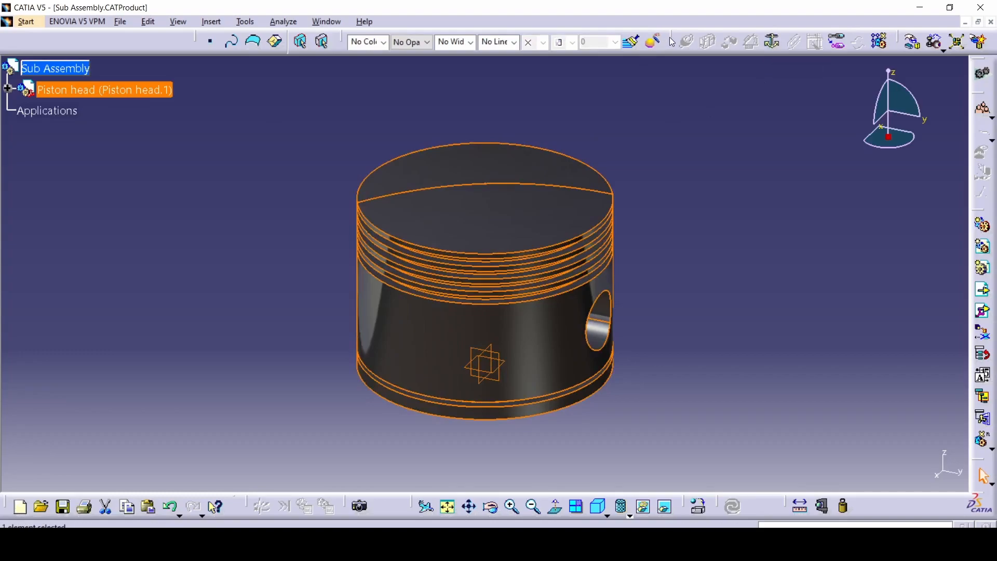
drag(674, 126, 675, 127)
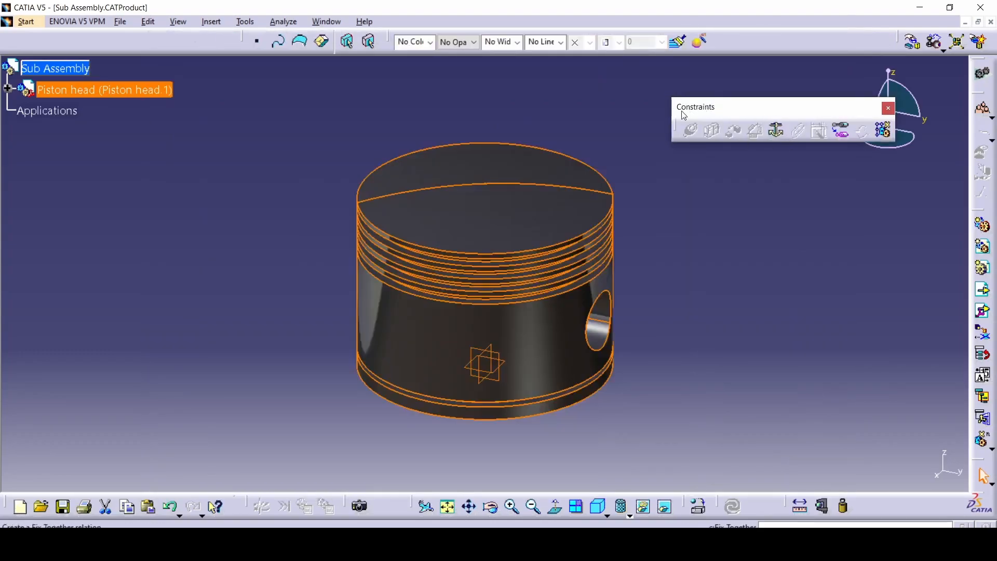
drag(757, 44, 757, 45)
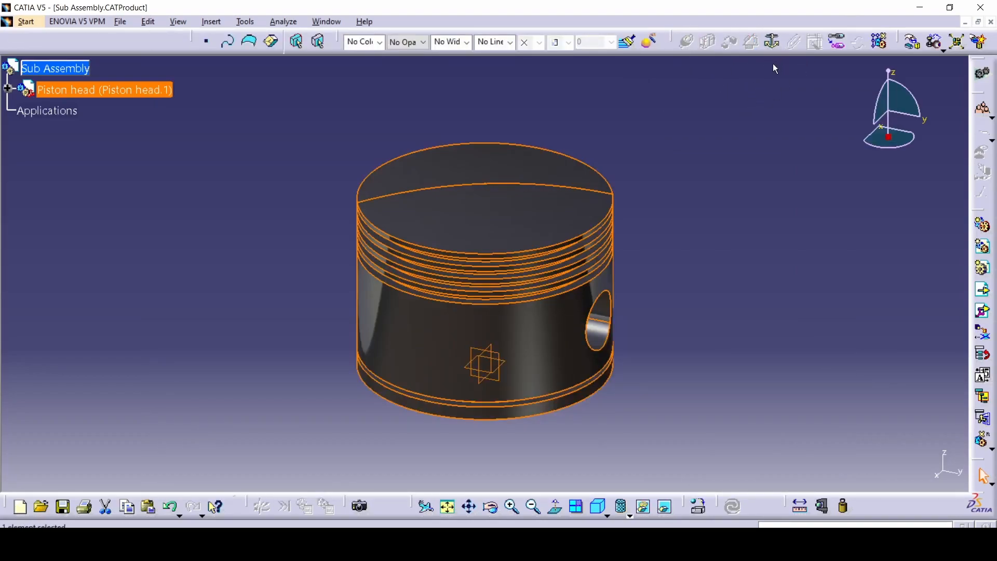
click(772, 41)
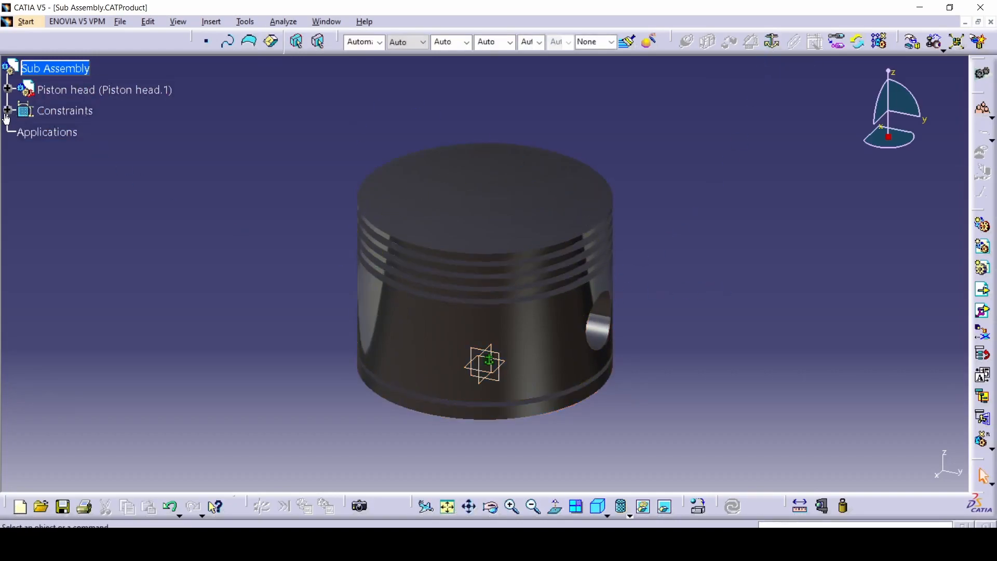
click(8, 111)
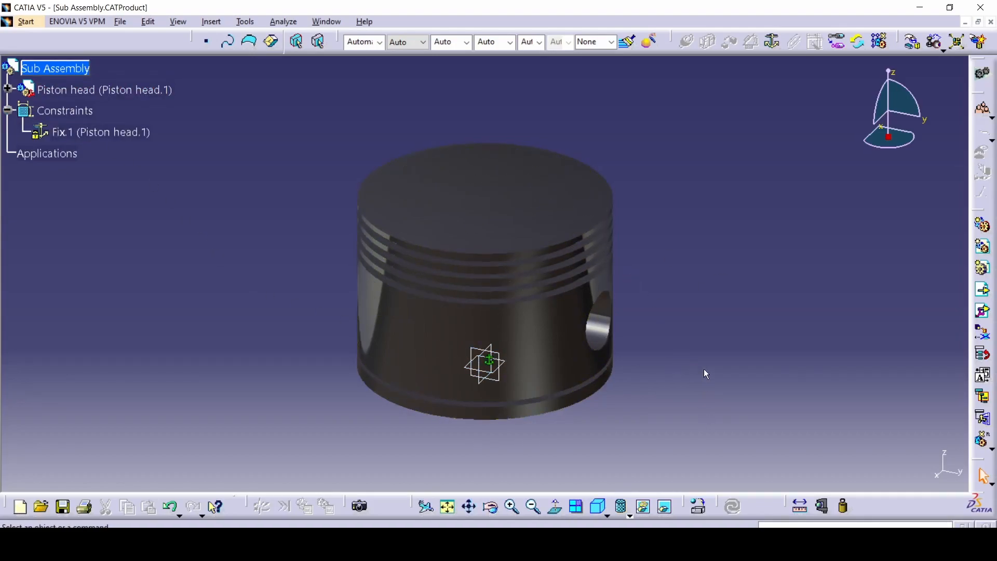
- Switch to the reference photo and examine how the pistons, rods and pins fit together in the assembled and exploded views
click(672, 543)
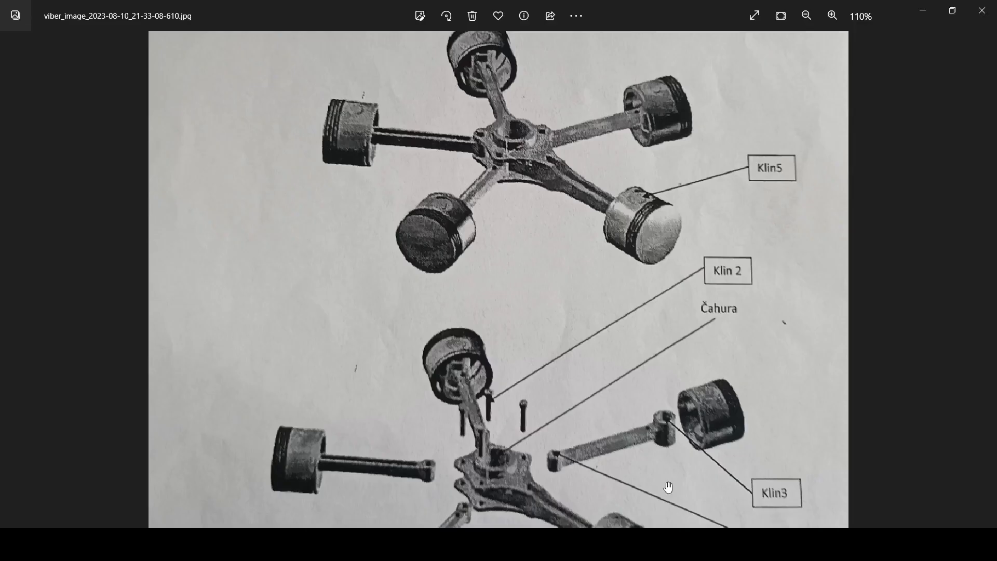
drag(670, 279, 666, 343)
drag(664, 262, 643, 153)
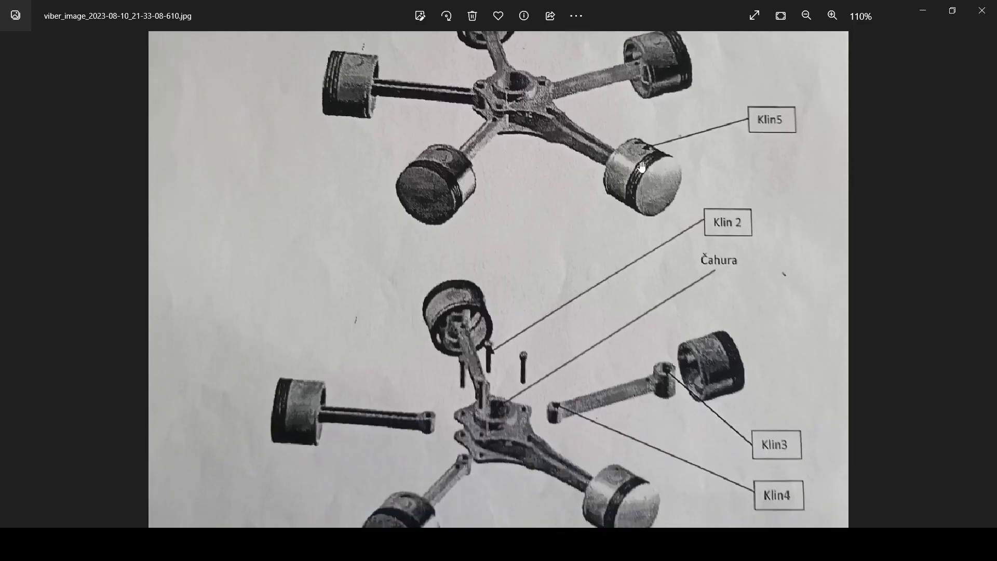
drag(682, 415, 663, 297)
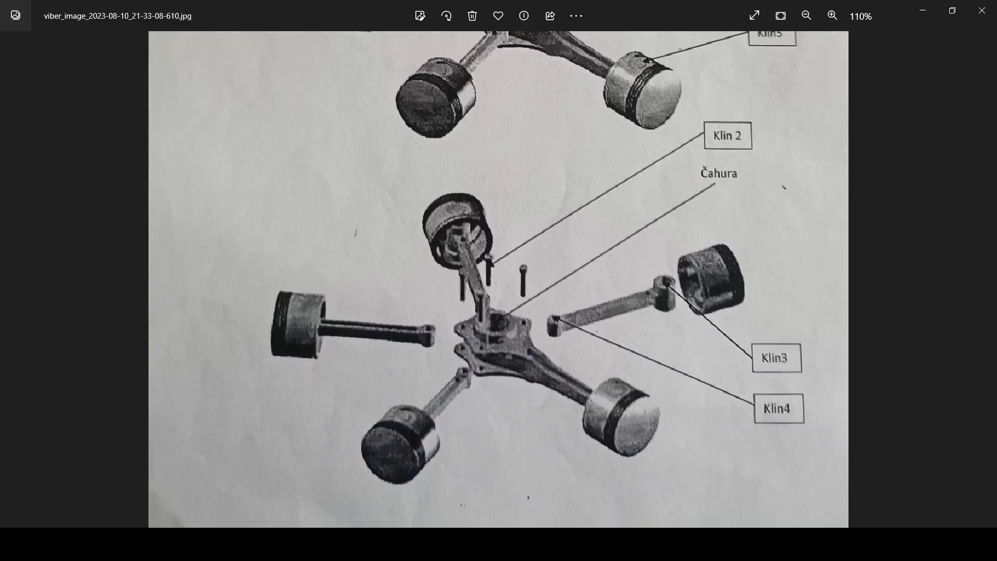
key(alt+Tab)
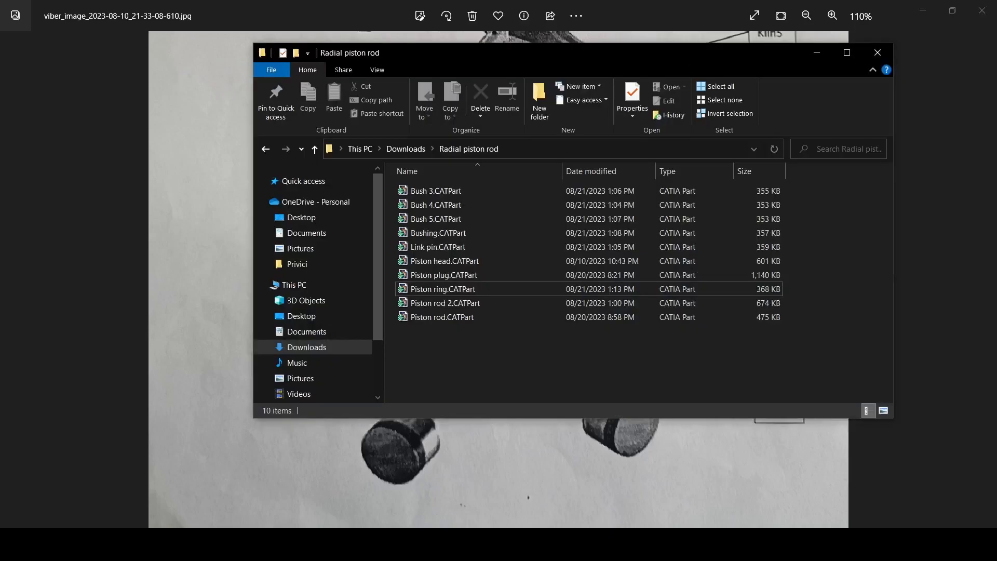
click(532, 445)
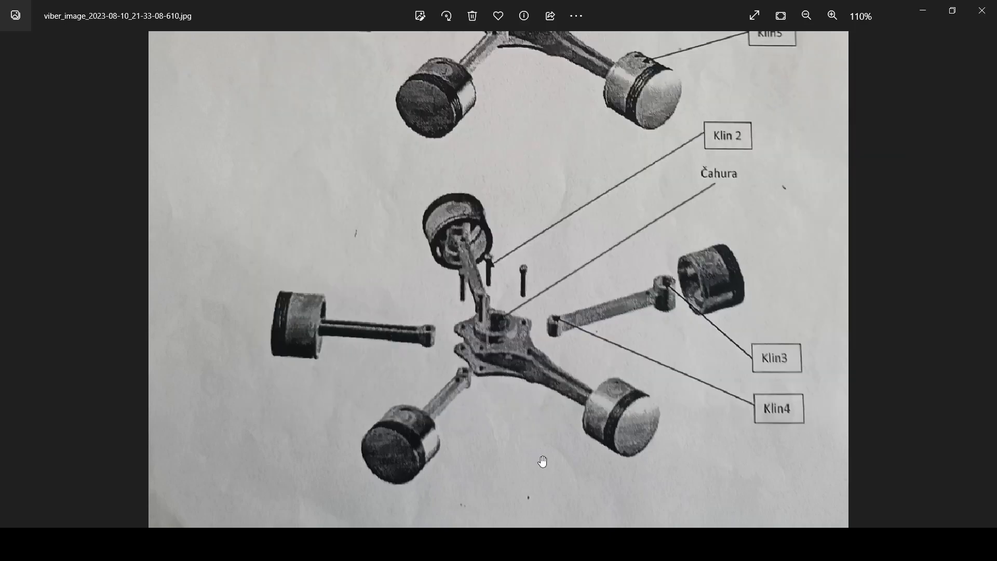
- Examine the drawing page with the rod bushes, piston pin and master rod bearing for their dimensions
scroll(623, 343, down, 5)
click(1, 281)
scroll(512, 359, up, 3)
drag(512, 358, 508, 226)
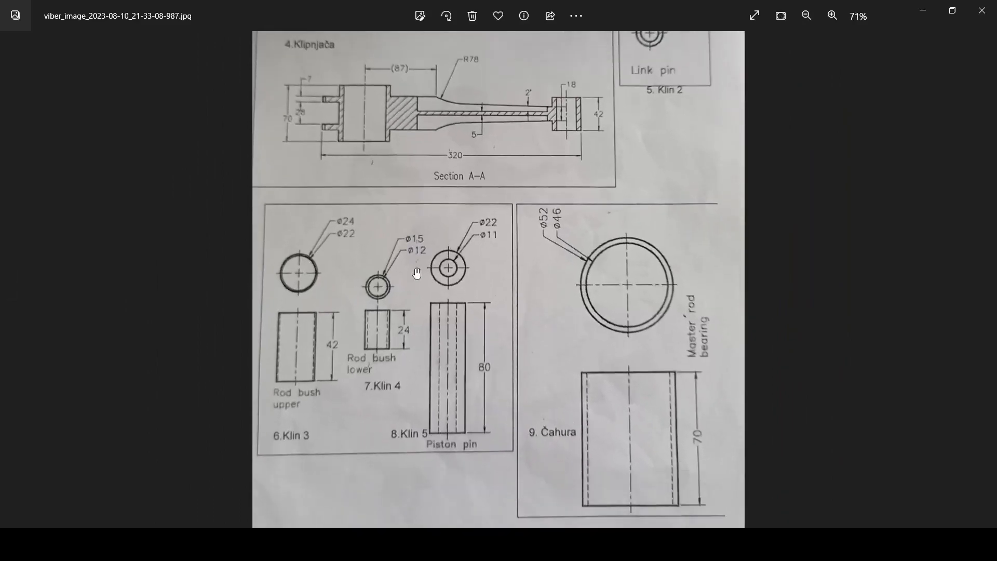
drag(417, 275, 419, 333)
drag(535, 322, 544, 389)
drag(646, 256, 664, 154)
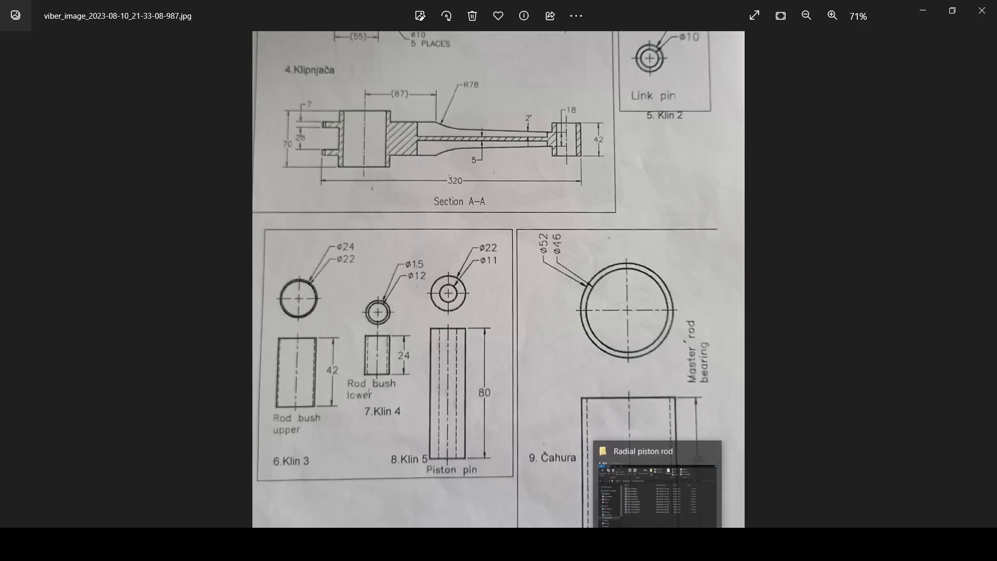
- Open Bush 3.CATPart from the Radial piston rod folder, inspect its pad sketch dimensions, and close it without saving
click(650, 543)
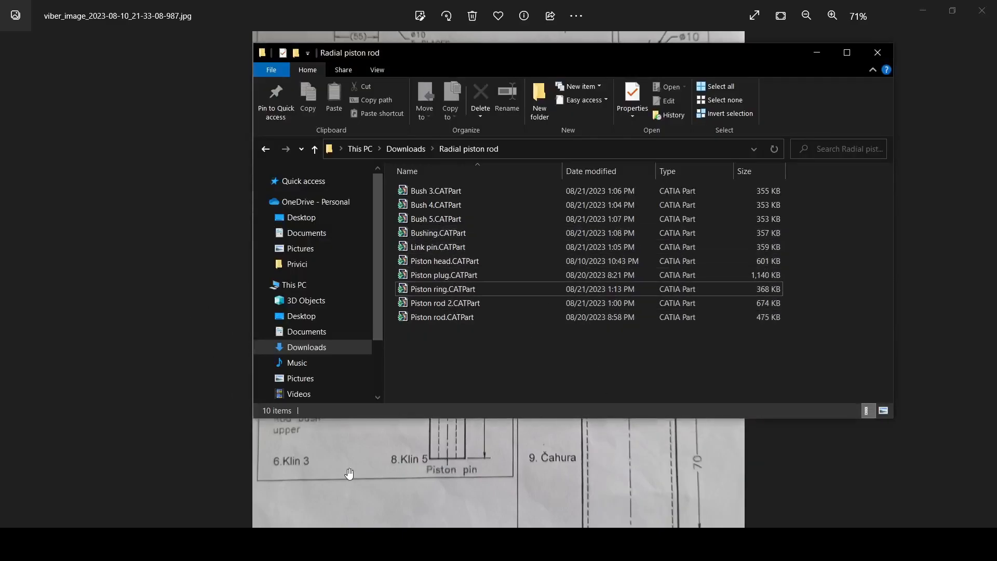
double_click(435, 196)
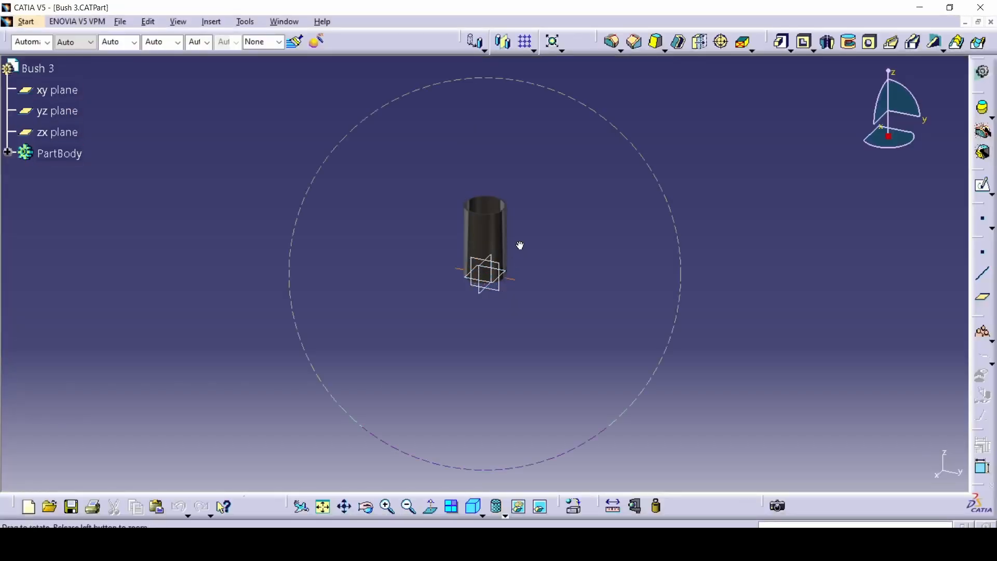
click(7, 152)
double_click(60, 226)
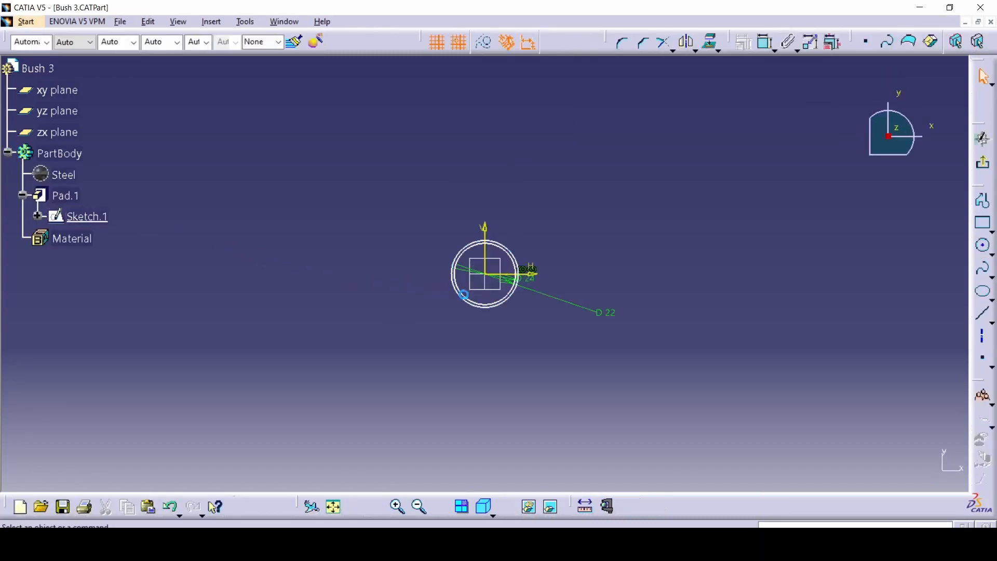
click(983, 163)
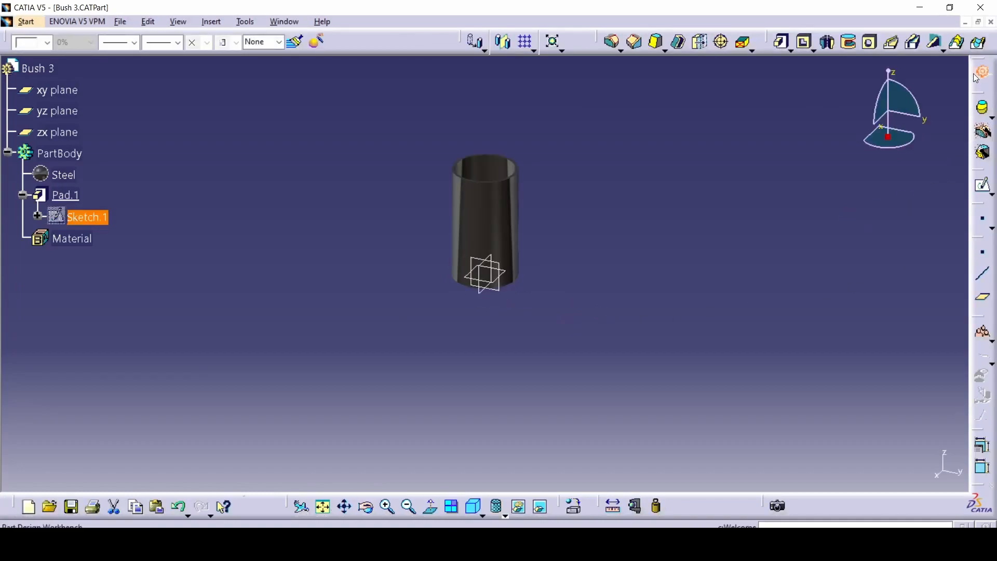
click(993, 23)
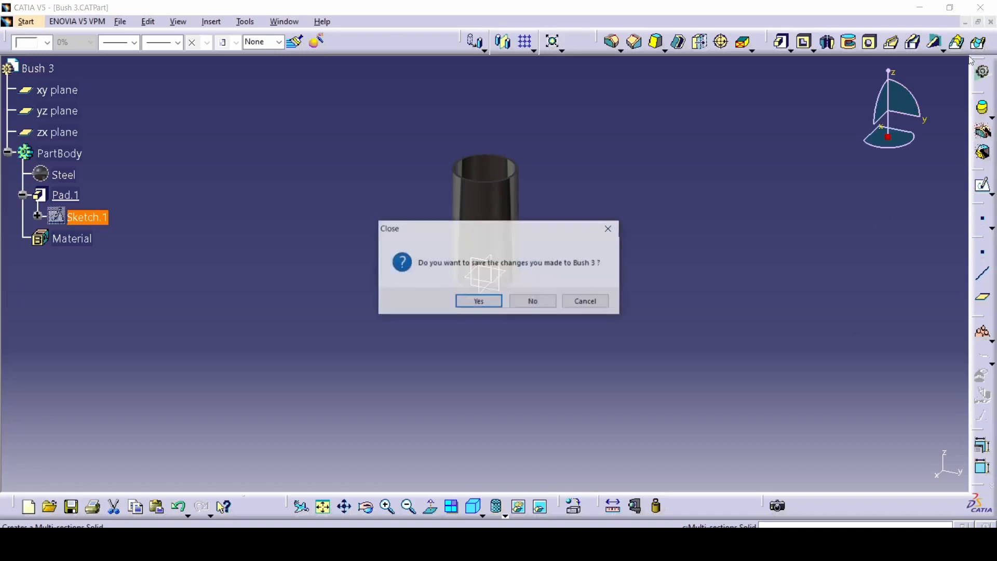
click(529, 300)
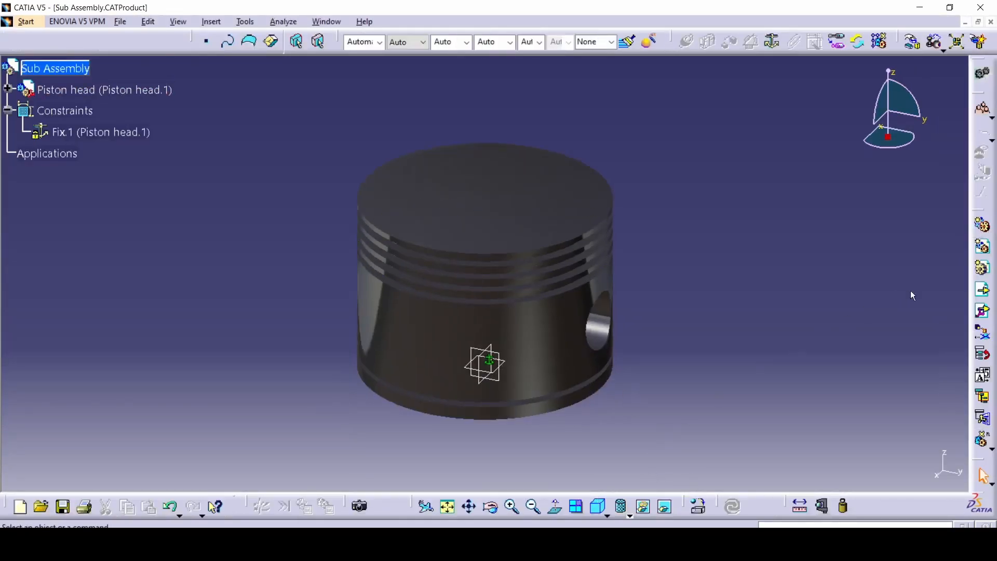
- Insert the existing component Bush 3.CATPart into Sub Assembly and locate it inside the piston head
click(983, 289)
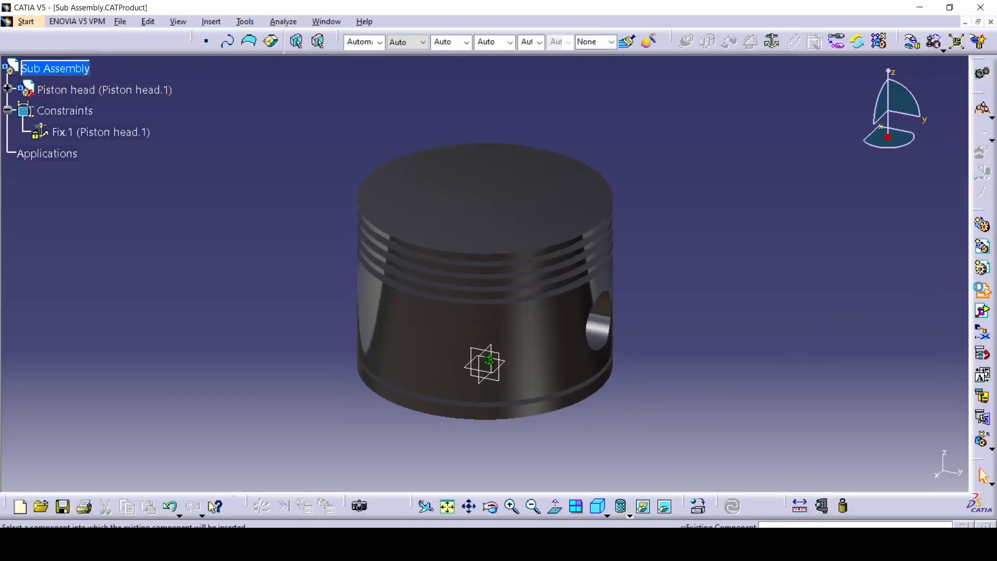
click(55, 68)
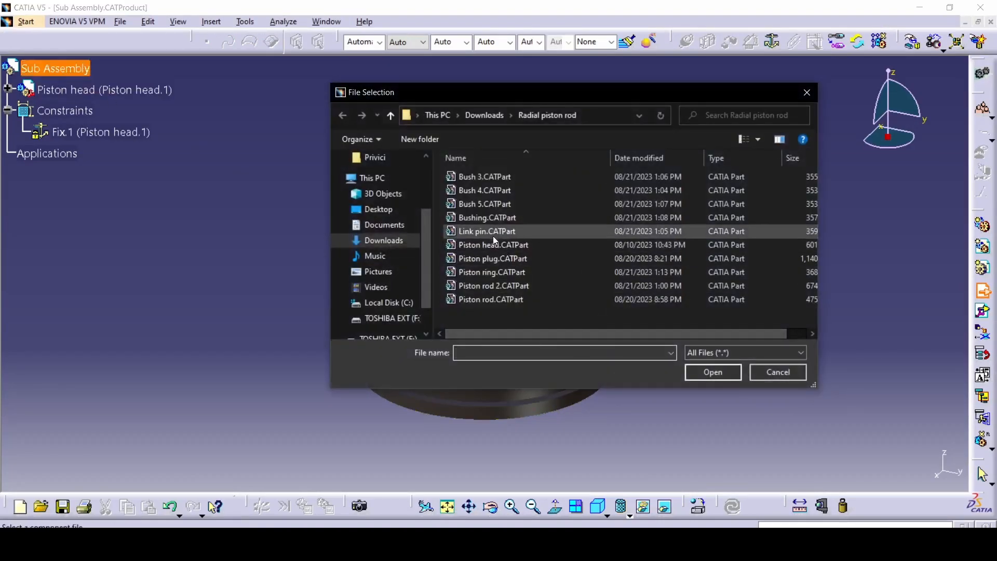
double_click(476, 178)
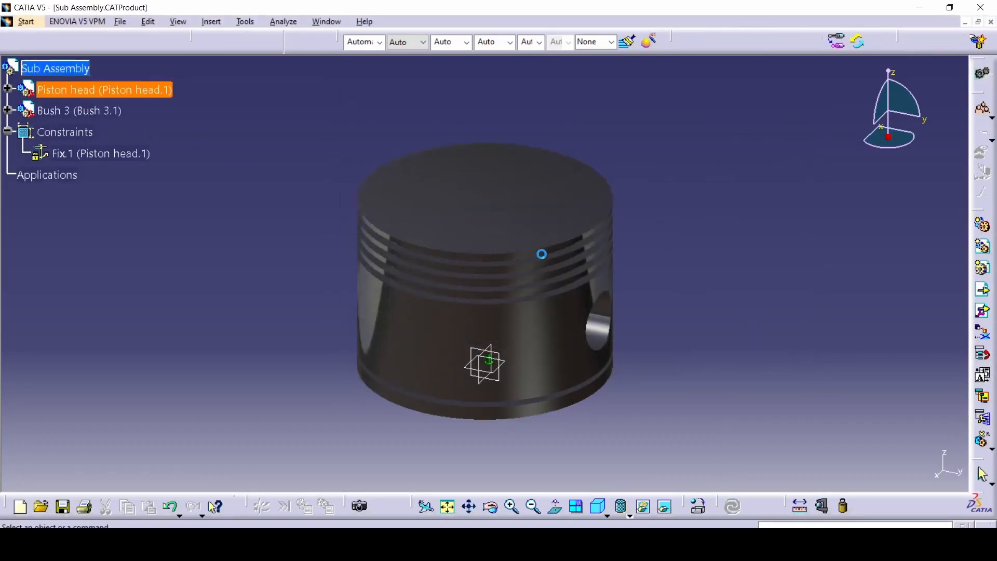
click(78, 110)
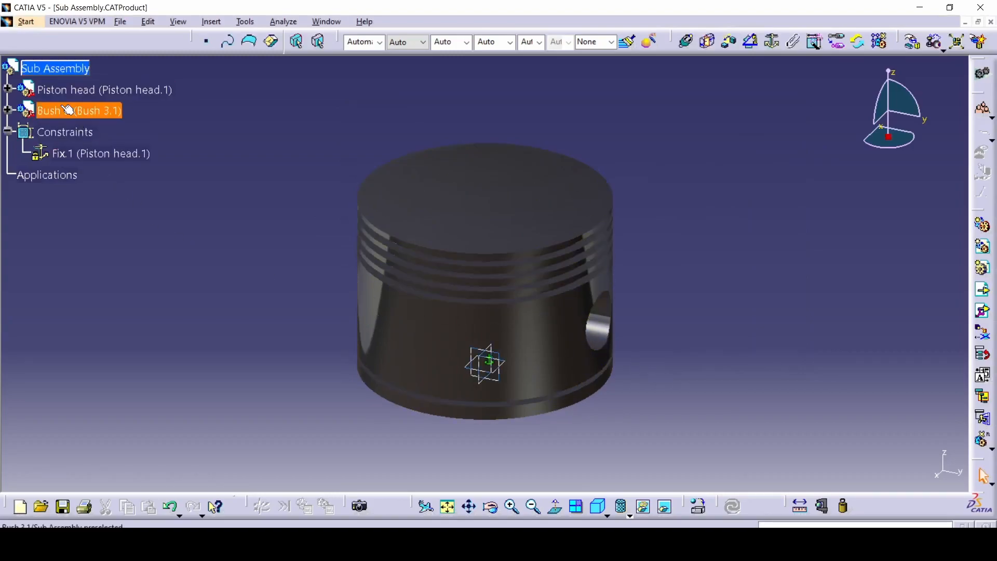
middle_drag(639, 345, 462, 130)
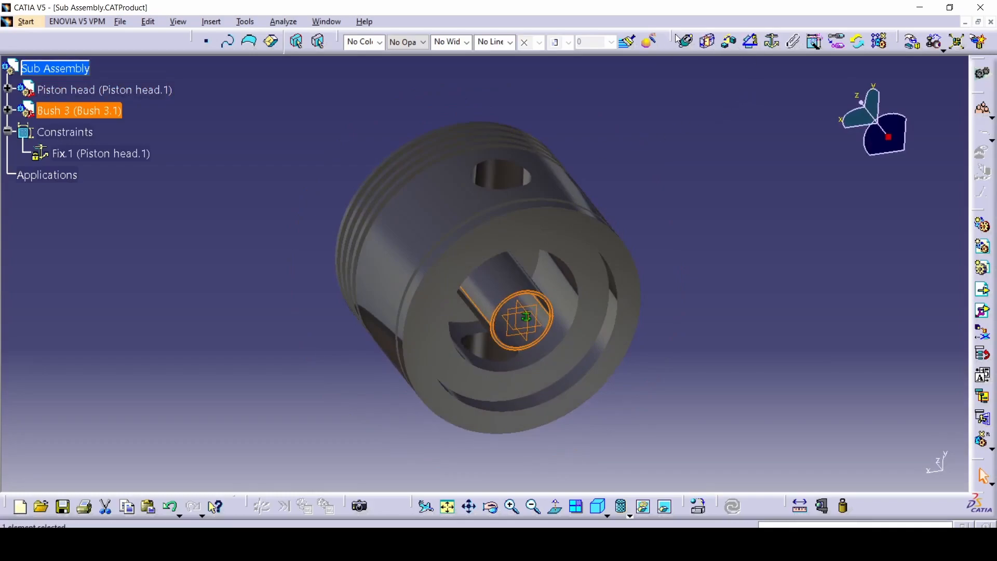
- Undock the Constraints and Move toolbars so they float over the empty area beside the piston head
drag(727, 159, 728, 160)
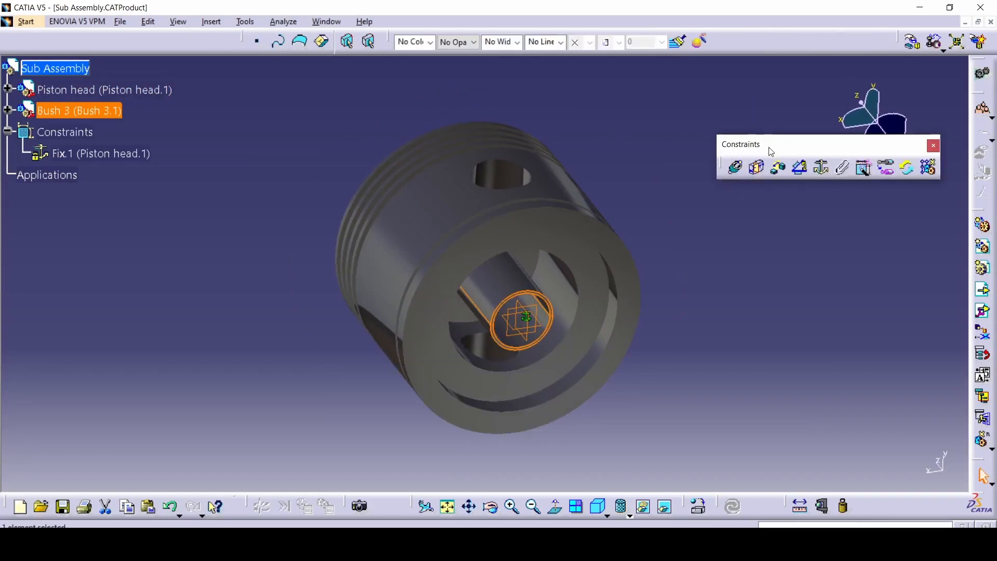
drag(690, 100, 697, 100)
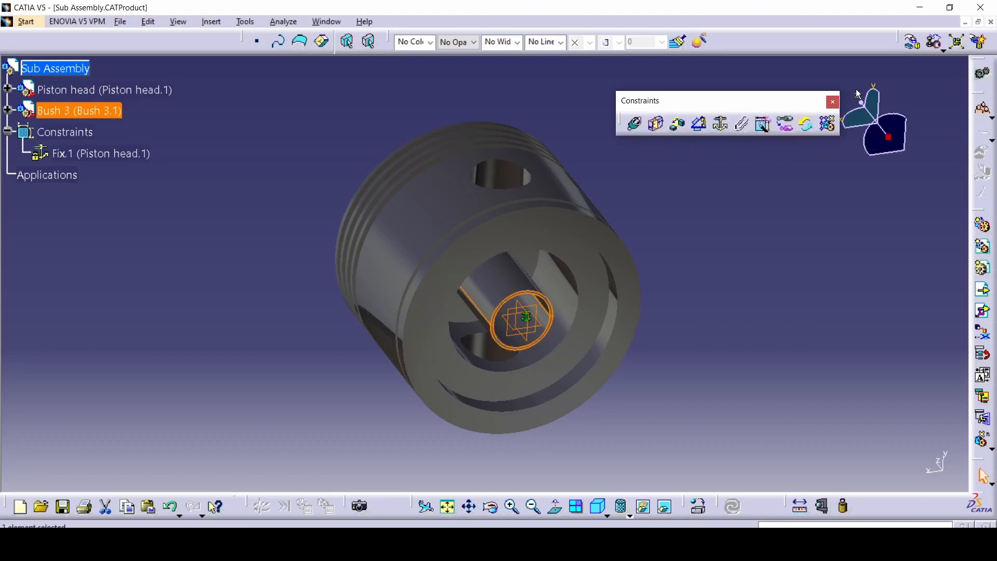
drag(709, 161, 732, 165)
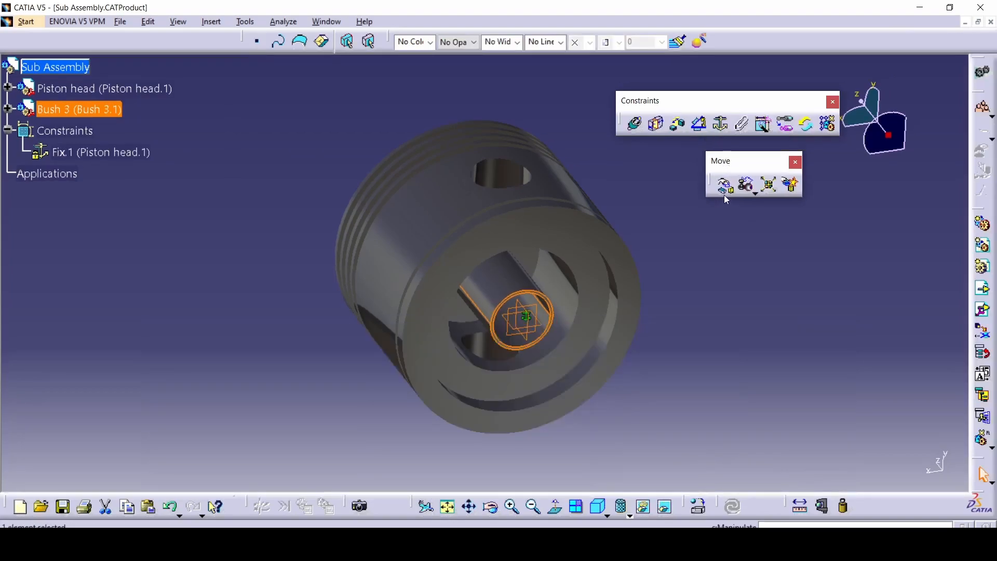
- Manipulate Bush 3 out of the piston head, moving it above the head along the Z axis and sideways along Y
click(725, 185)
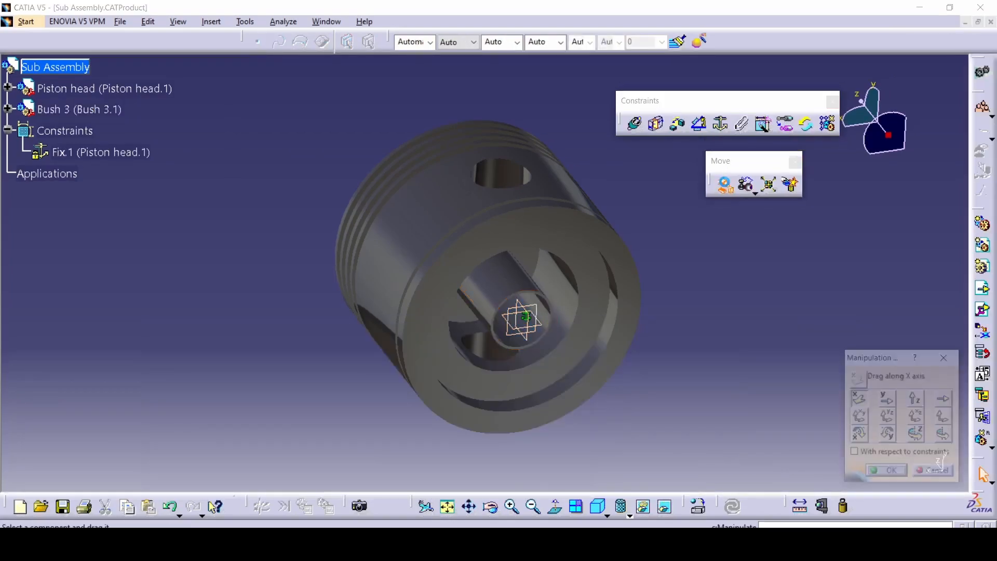
click(887, 398)
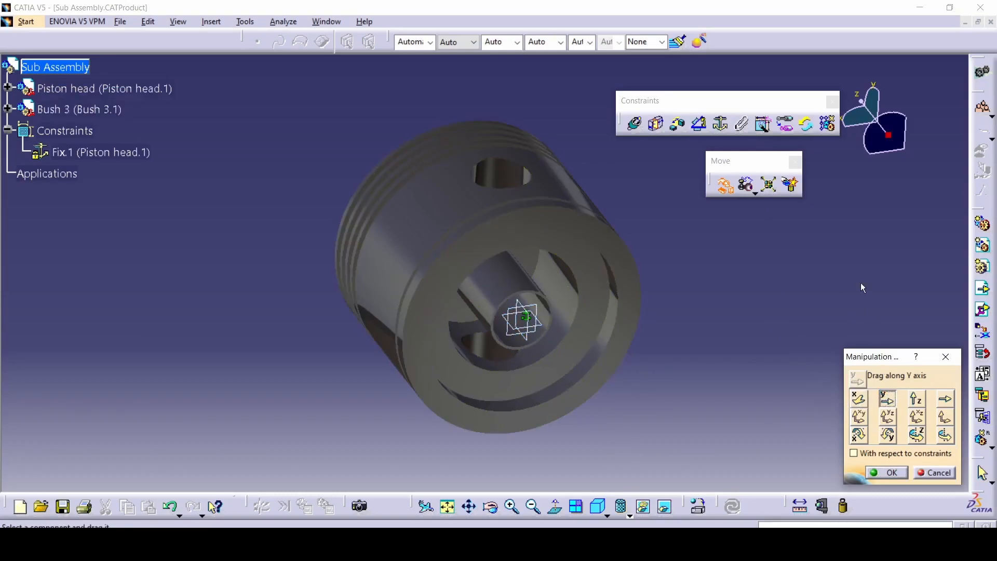
click(916, 398)
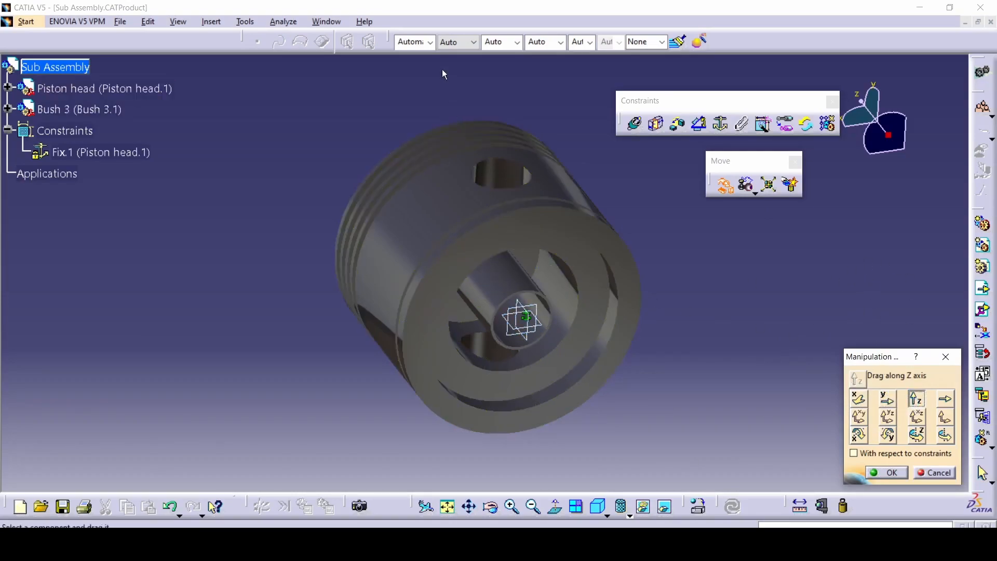
middle_drag(364, 120, 522, 121)
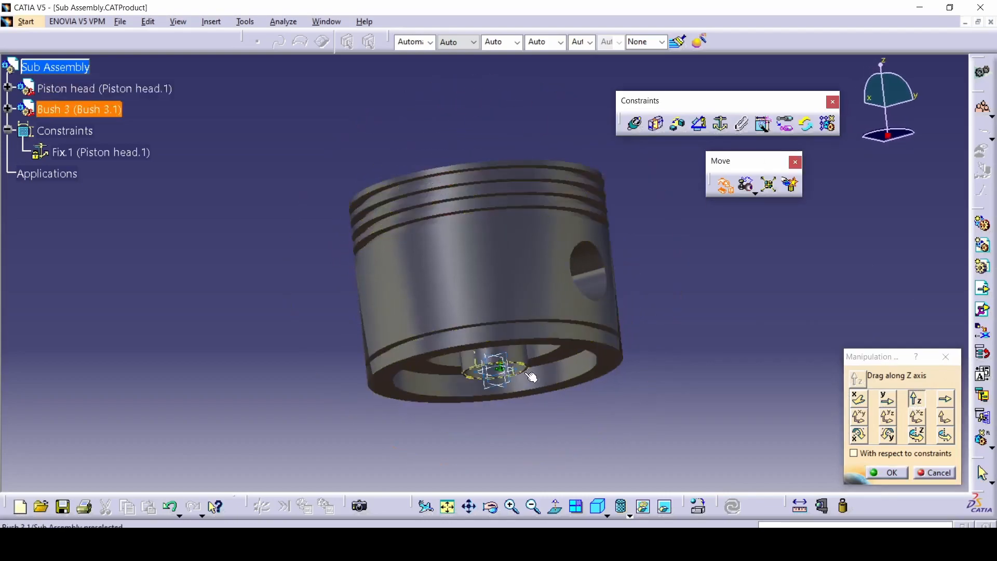
drag(511, 358, 365, 150)
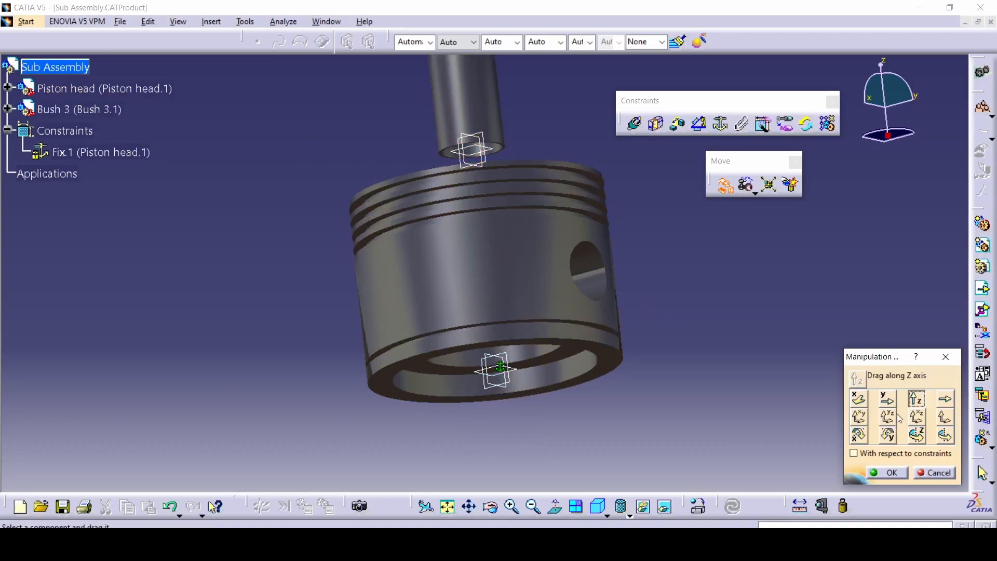
click(887, 398)
drag(496, 153, 644, 202)
middle_drag(668, 294, 587, 275)
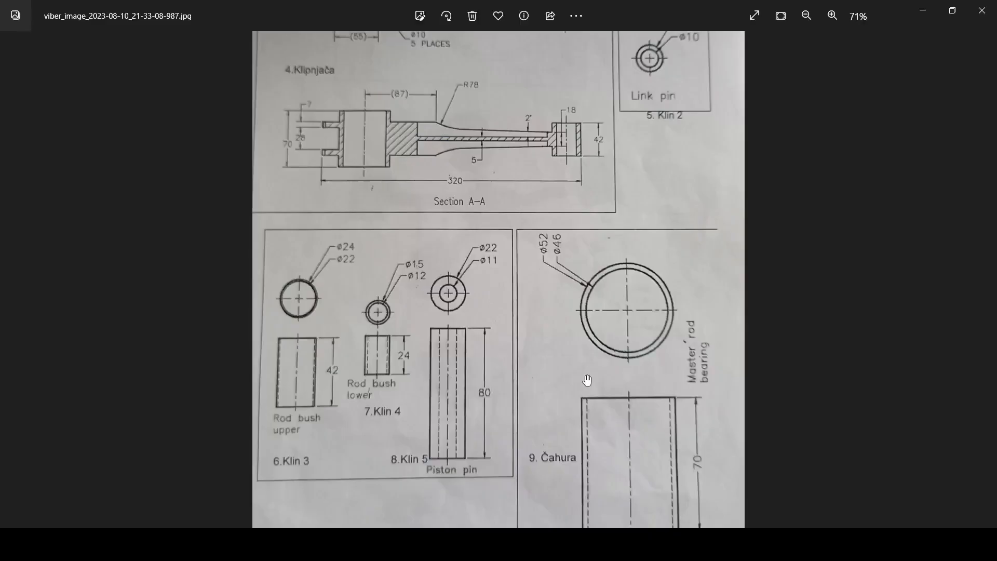
- Return to the reference photo page with the exploded view and examine where Klin3, Klin4 and Klin5 belong
scroll(587, 381, down, 3)
click(983, 283)
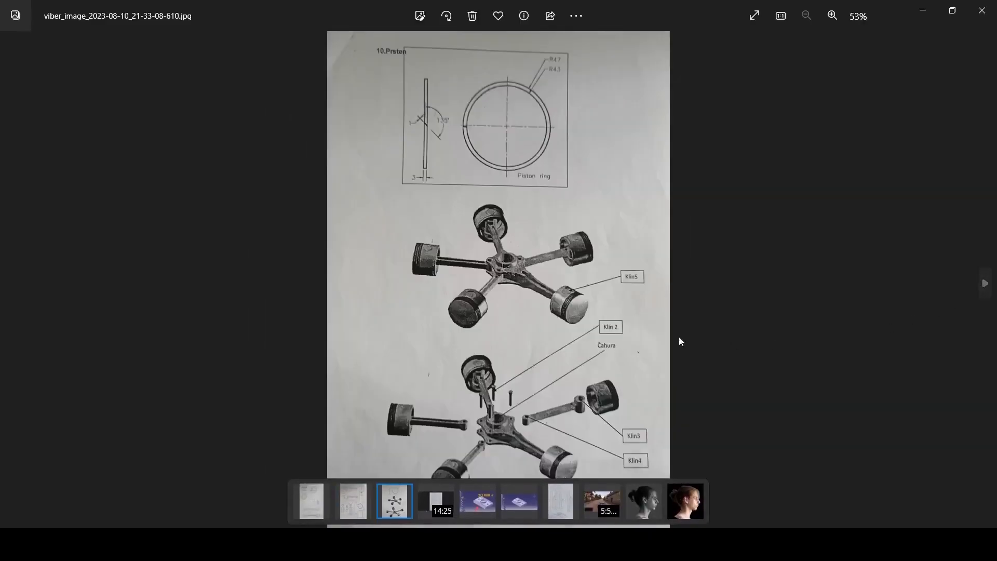
scroll(565, 325, up, 6)
scroll(587, 320, up, 1)
drag(586, 321, 548, 216)
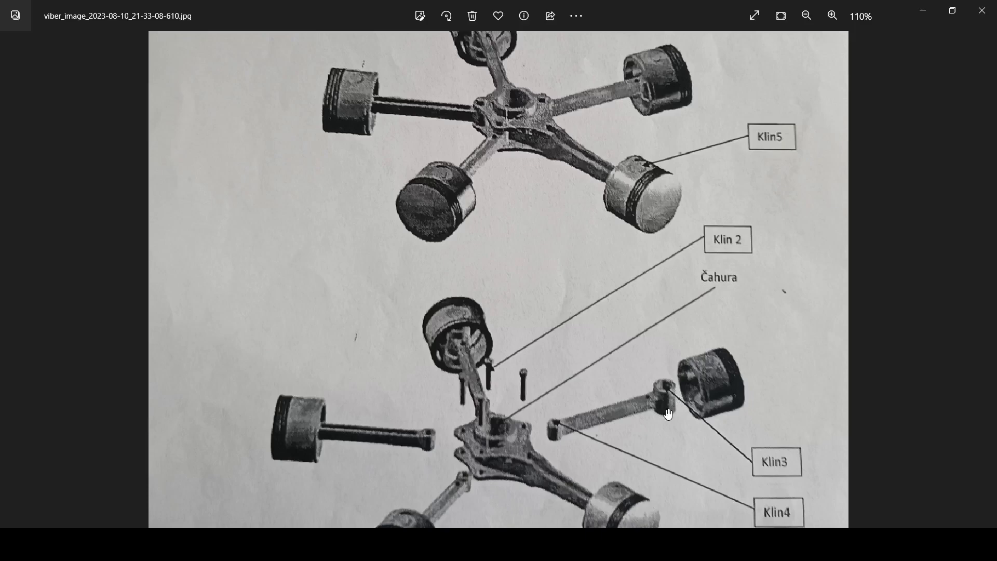
drag(666, 419, 641, 381)
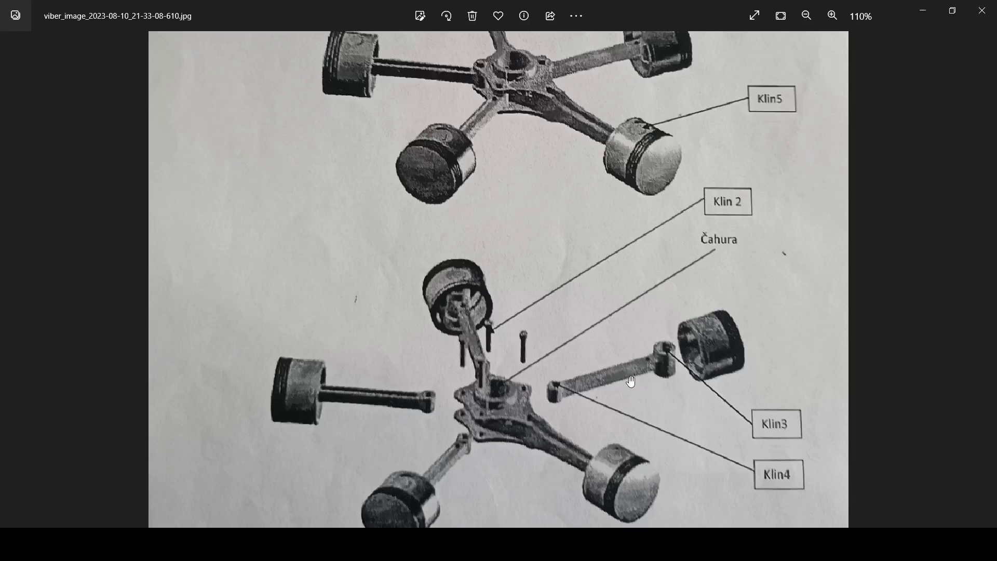
scroll(631, 383, up, 2)
drag(672, 396, 621, 336)
drag(689, 264, 696, 361)
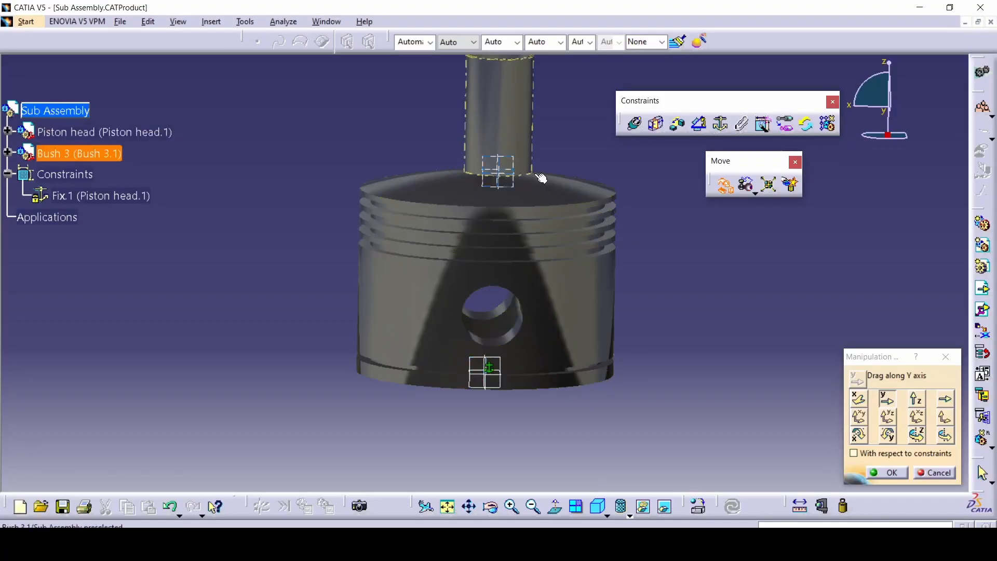
- Insert the existing component Piston ring.CATPart into Sub Assembly
middle_drag(540, 178, 541, 244)
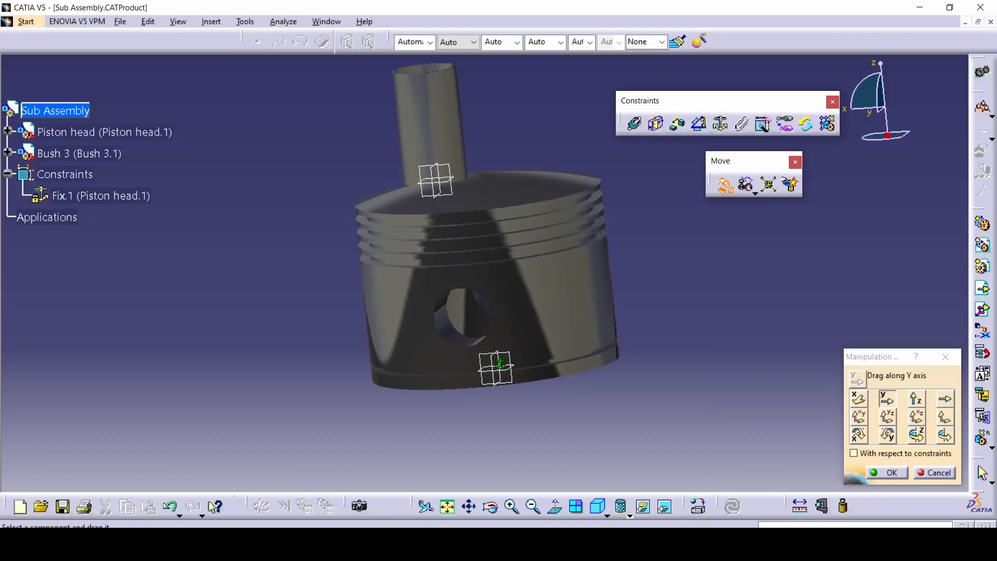
key(alt+Tab)
click(186, 267)
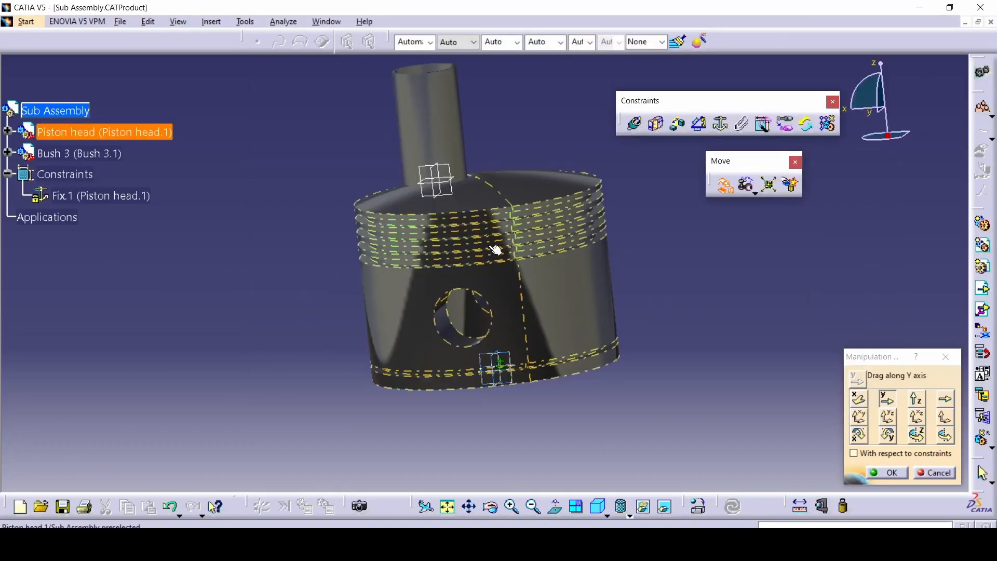
click(982, 290)
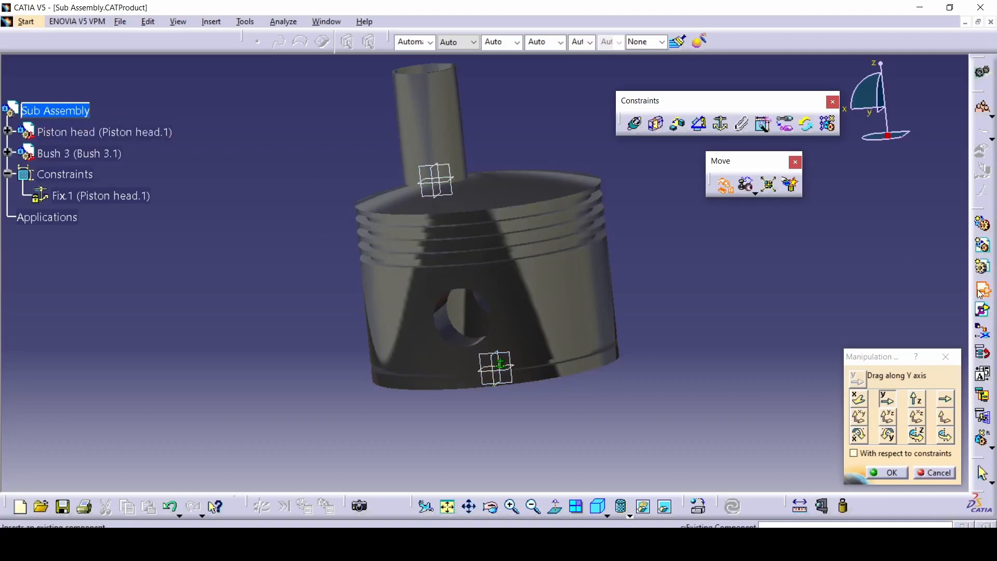
click(54, 113)
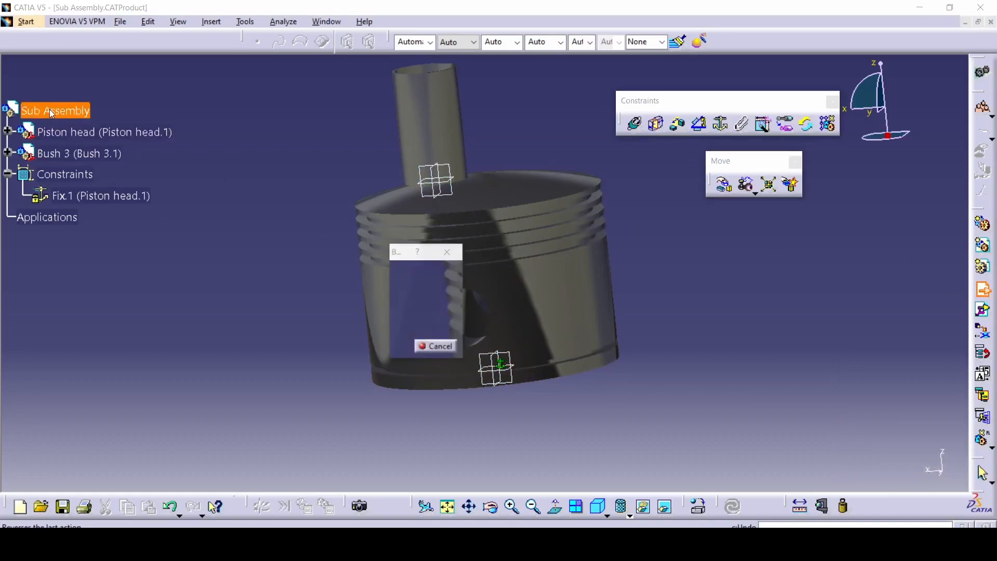
double_click(492, 272)
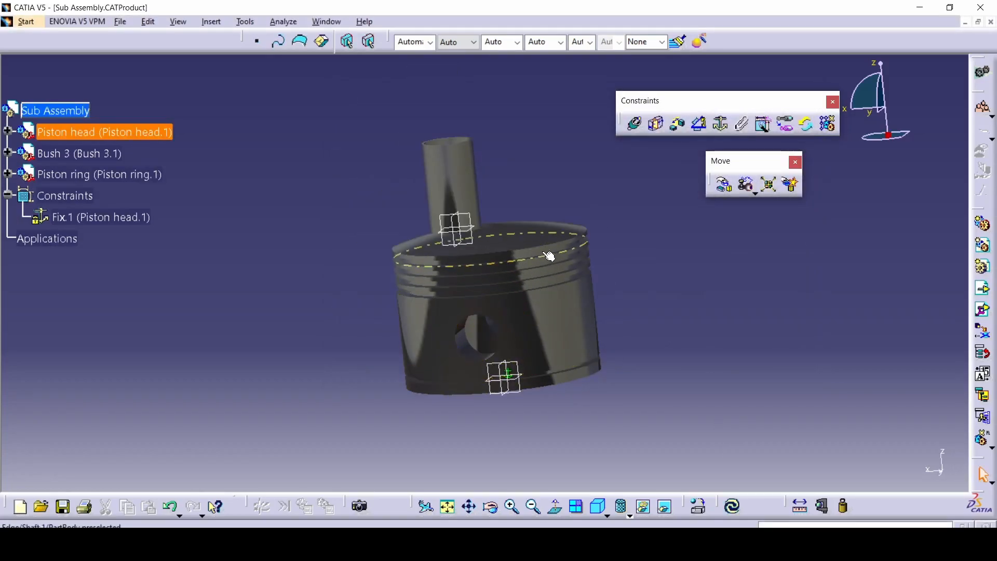
- Compare the inserted ring with the piston head, and open Sketch.1 of Piston ring.CATPart from the Radial piston rod folder for editing
middle_drag(553, 392, 550, 109)
click(584, 322)
click(668, 373)
middle_drag(669, 373, 667, 261)
middle_drag(664, 345, 615, 327)
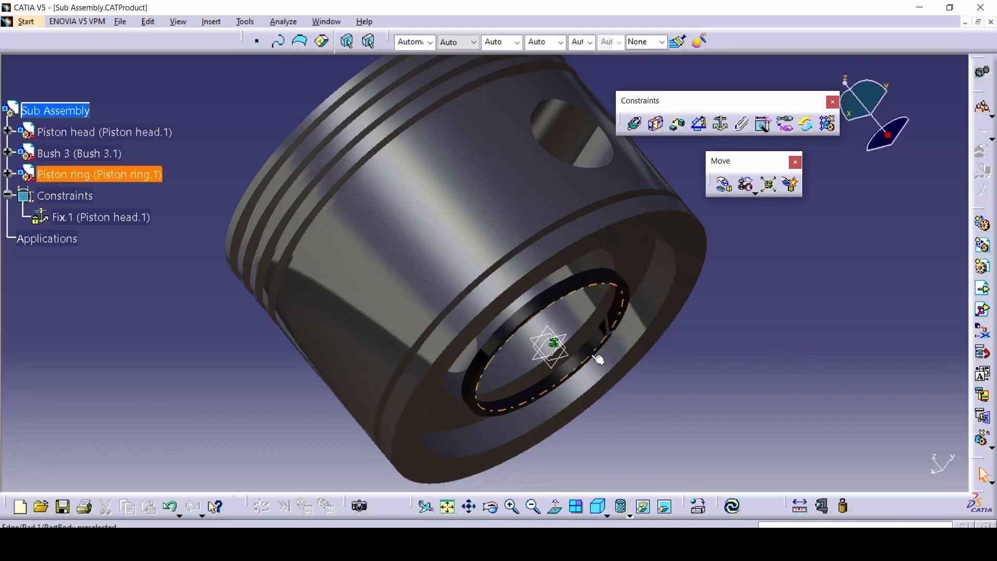
middle_drag(646, 403, 416, 209)
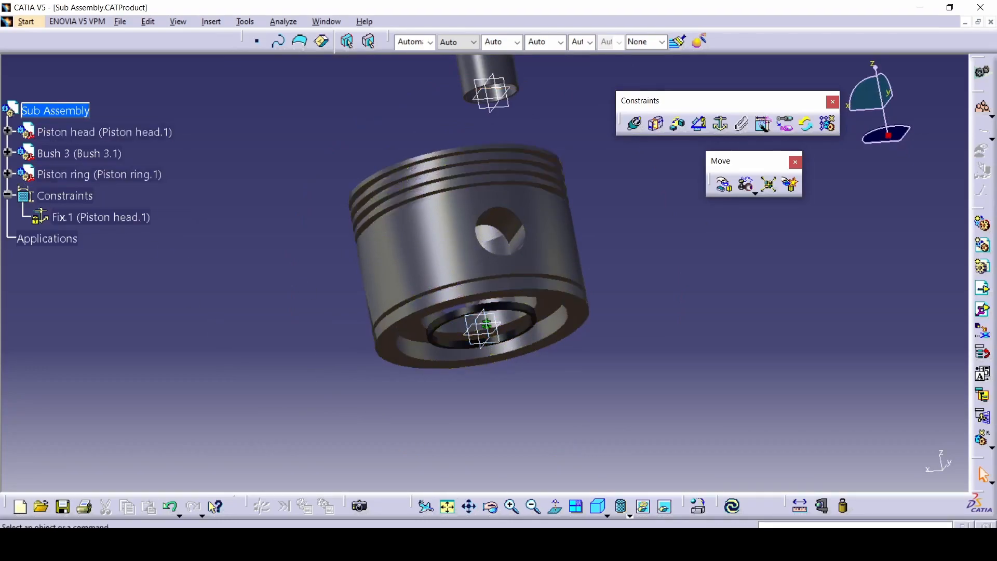
key(alt+Tab)
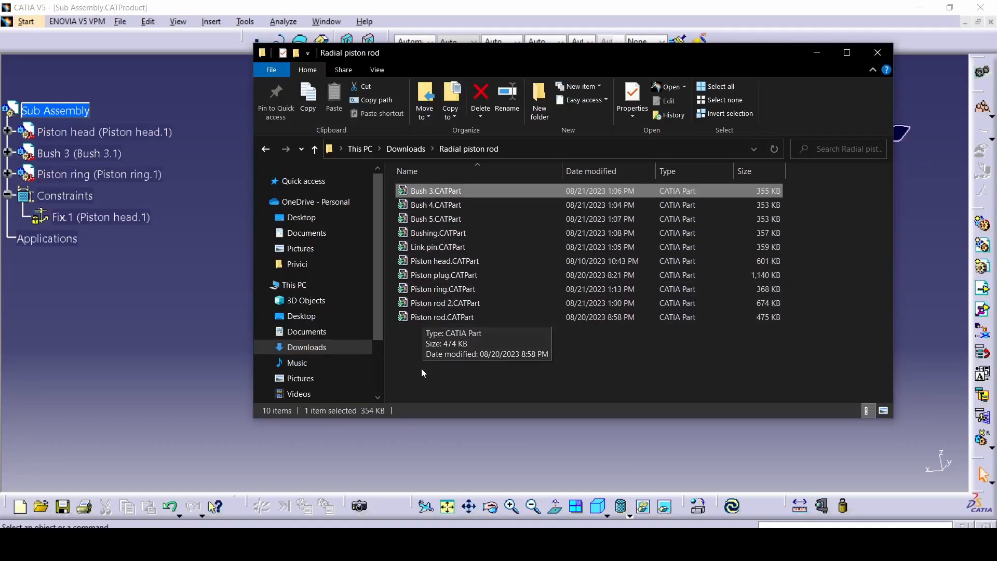
double_click(414, 289)
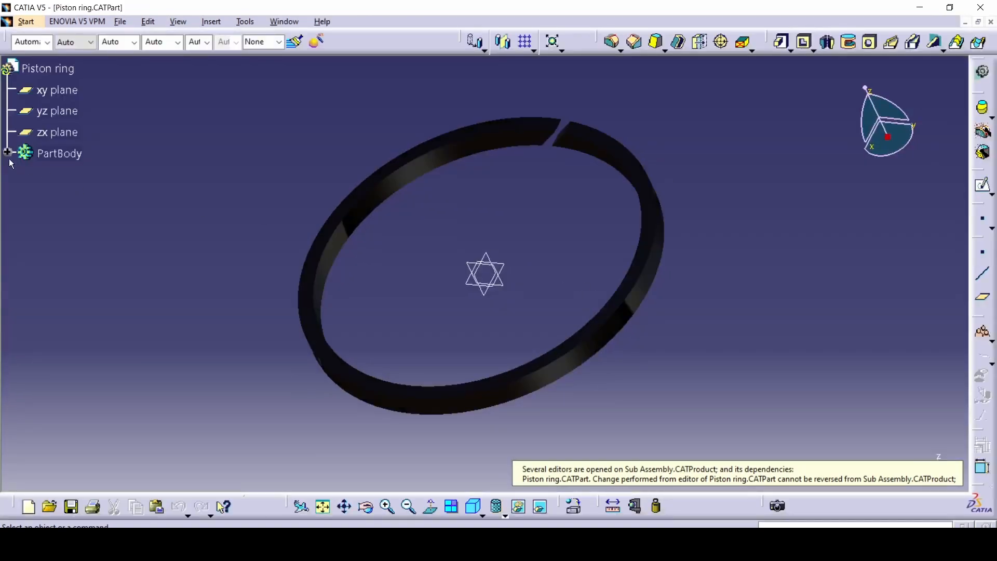
click(8, 152)
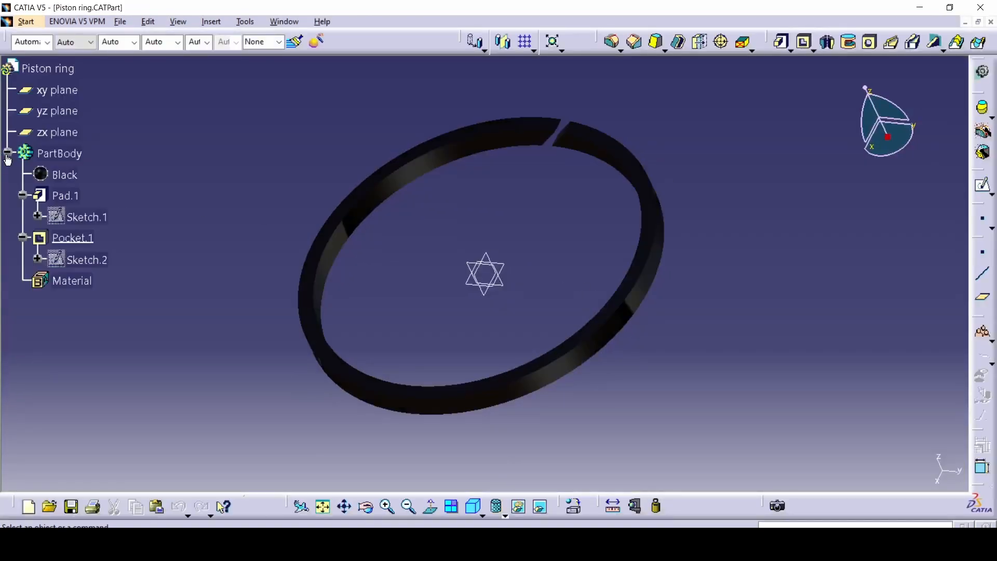
double_click(86, 217)
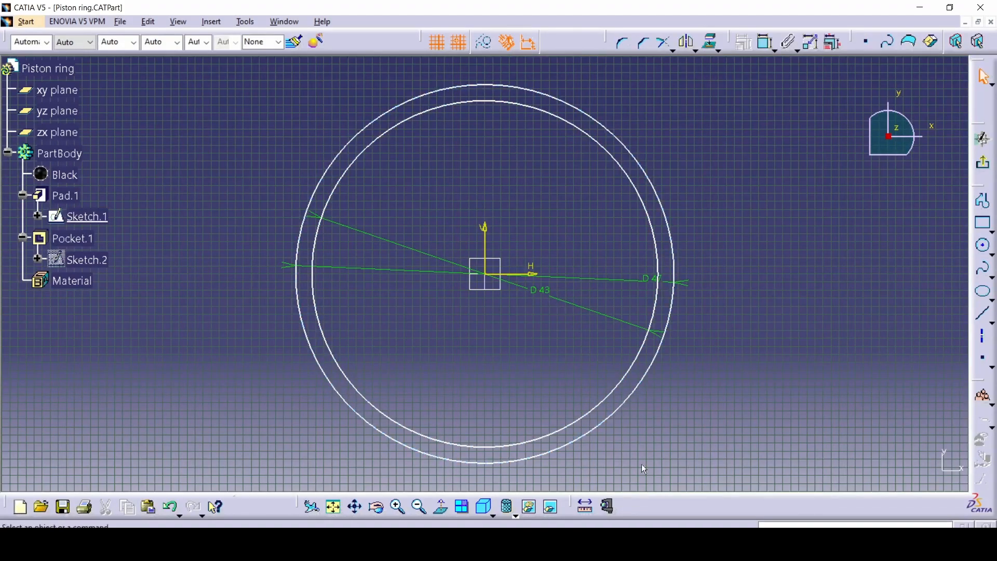
- Set the diameter of the ring's inner circle to 86 mm, following radius R43 on the piston ring reference drawing
click(675, 548)
scroll(650, 316, down, 1)
scroll(541, 130, down, 2)
scroll(536, 207, up, 4)
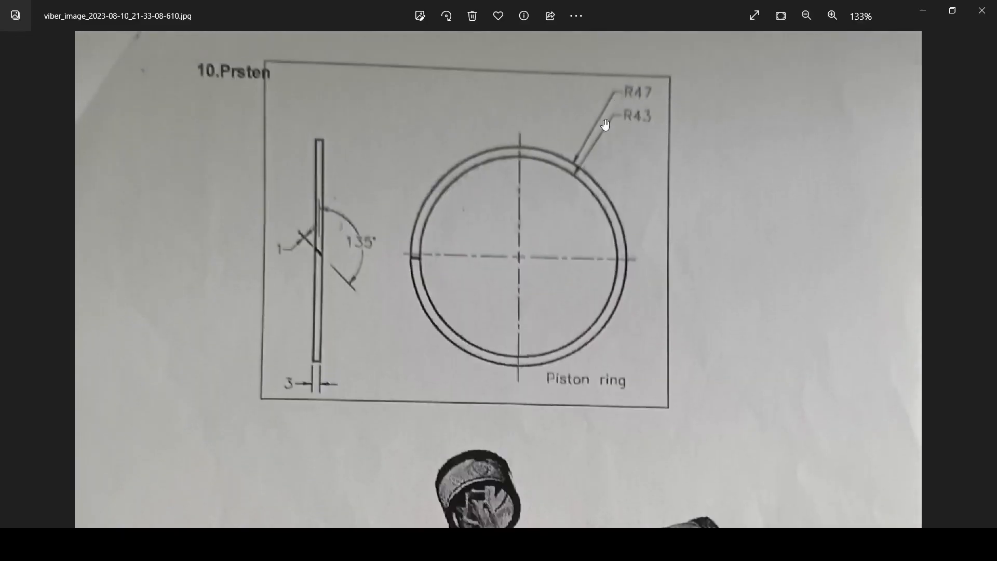
key(alt+Tab)
key(alt+Tab)
key(alt+Tab)
double_click(539, 289)
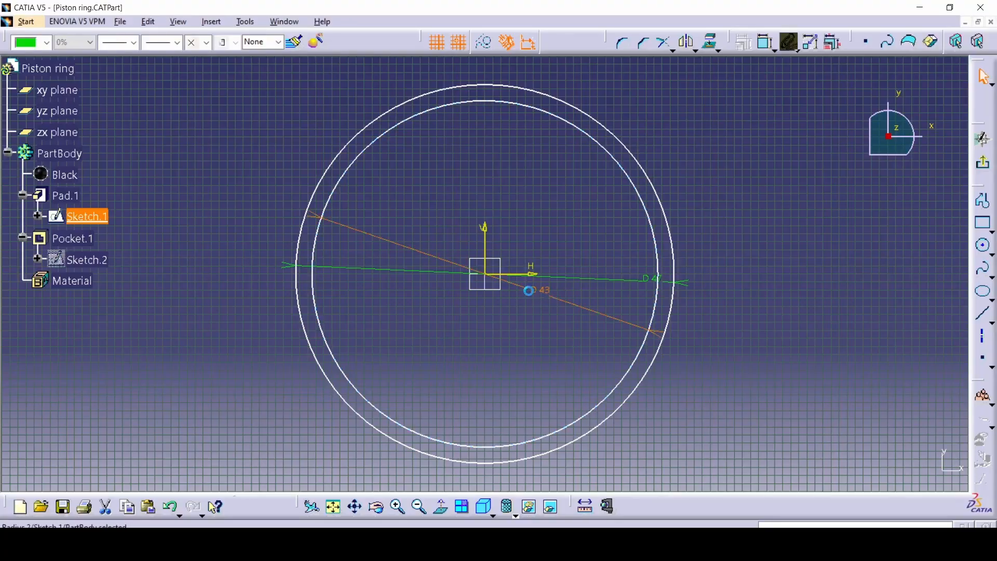
key(alt+Tab)
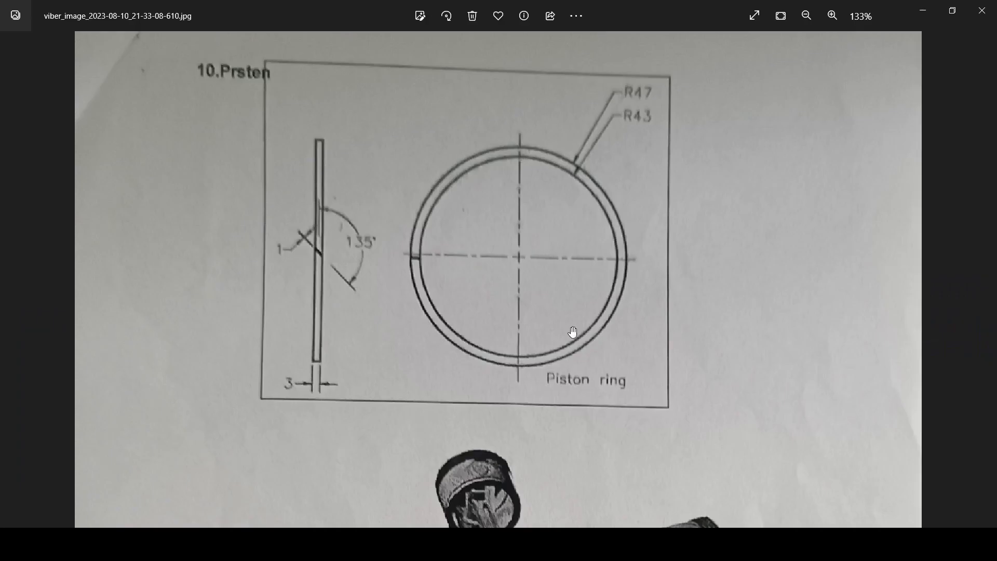
key(alt+Tab)
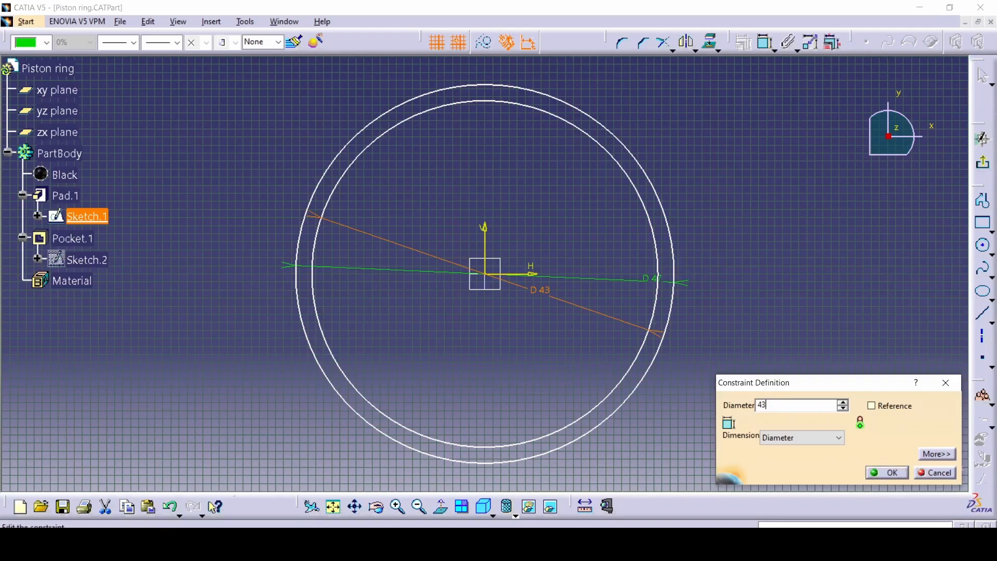
key(Return)
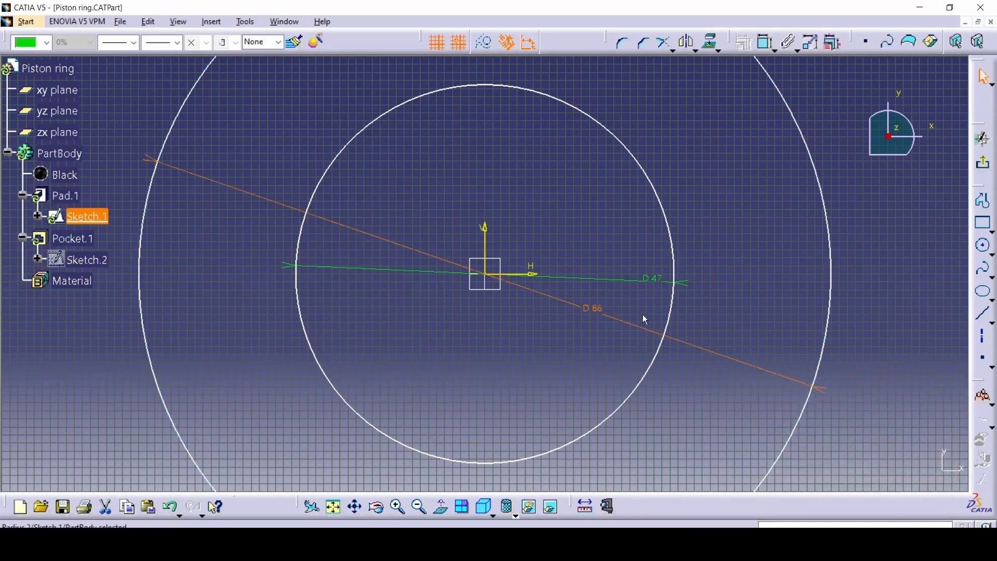
- Set the diameter of the ring's outer circle to match radius R47 on the reference drawing and exit Sketch.1
double_click(646, 279)
key(alt+Tab)
key(alt+Tab)
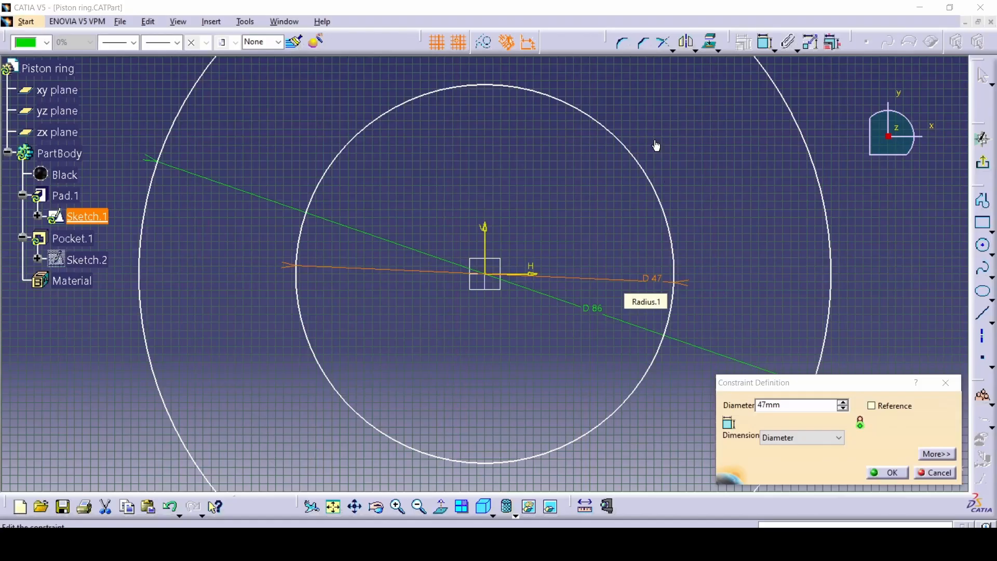
click(794, 408)
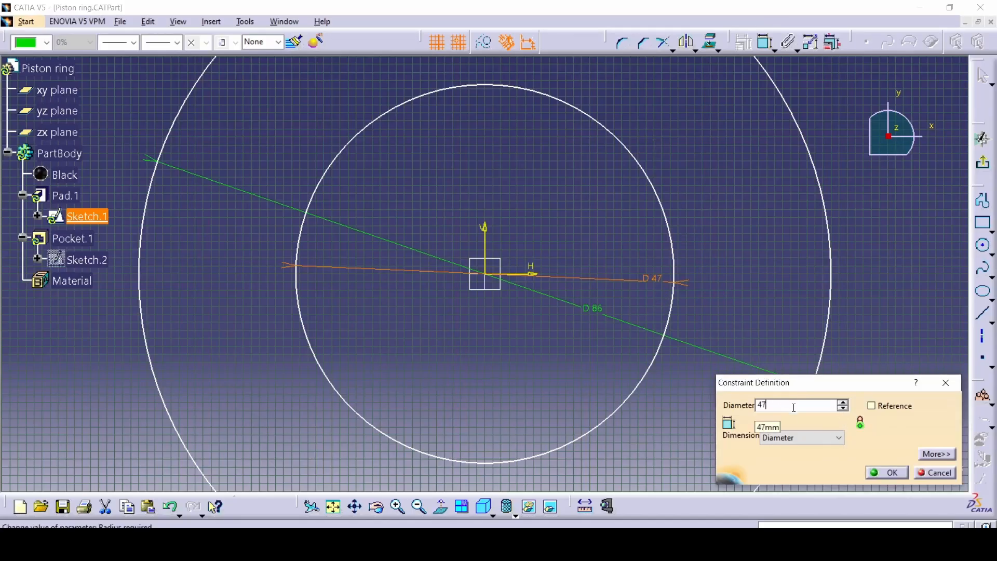
key(Return)
middle_drag(707, 254, 712, 277)
click(983, 163)
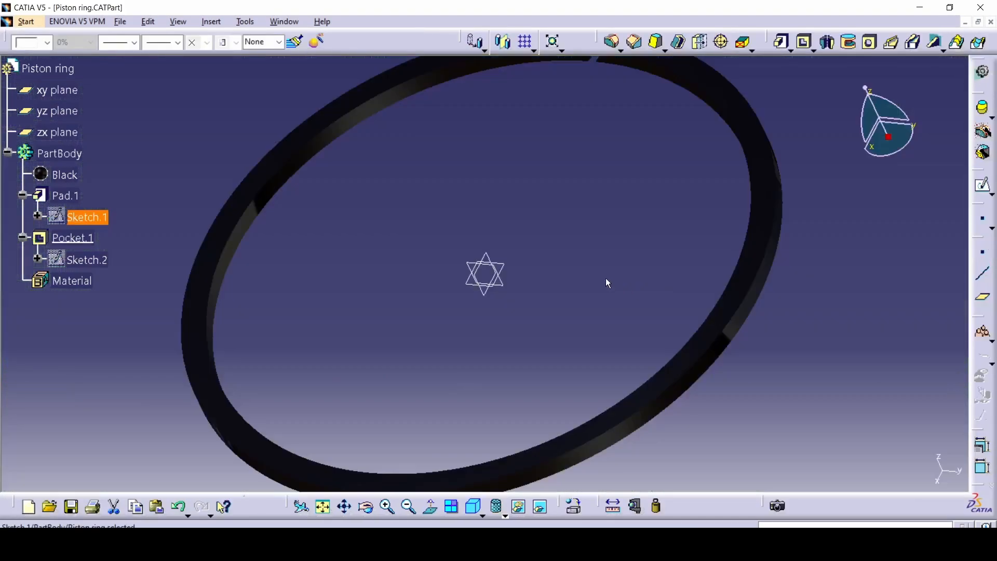
- Review the gap profile in Sketch.2 and the limit types of Pocket.1, confirming the pocket with Up to next
click(80, 258)
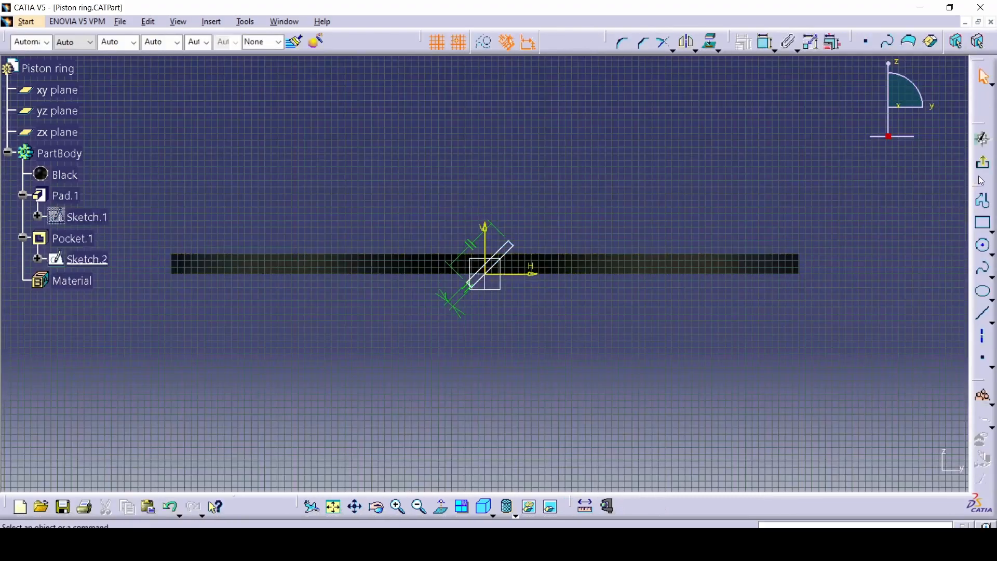
click(983, 162)
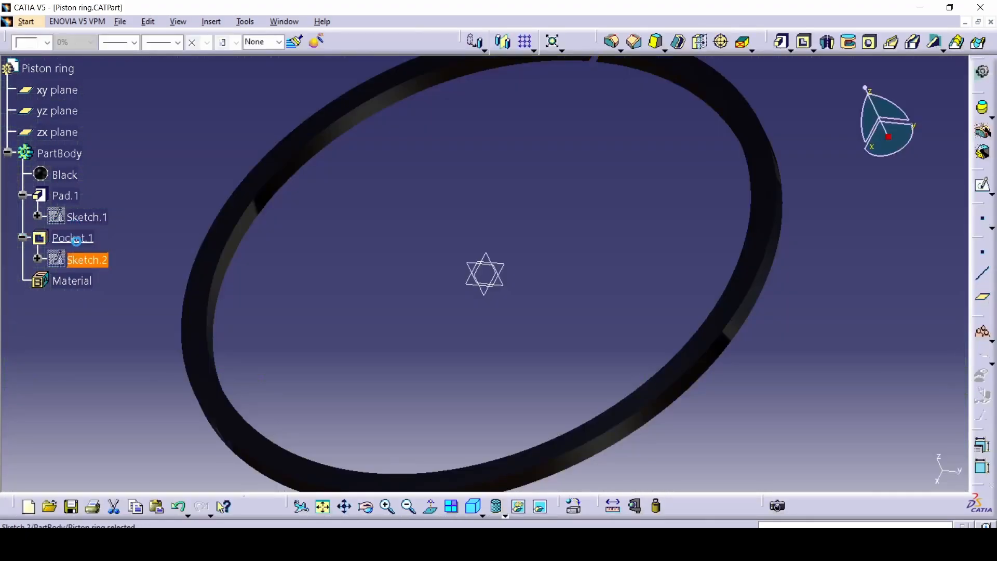
double_click(75, 238)
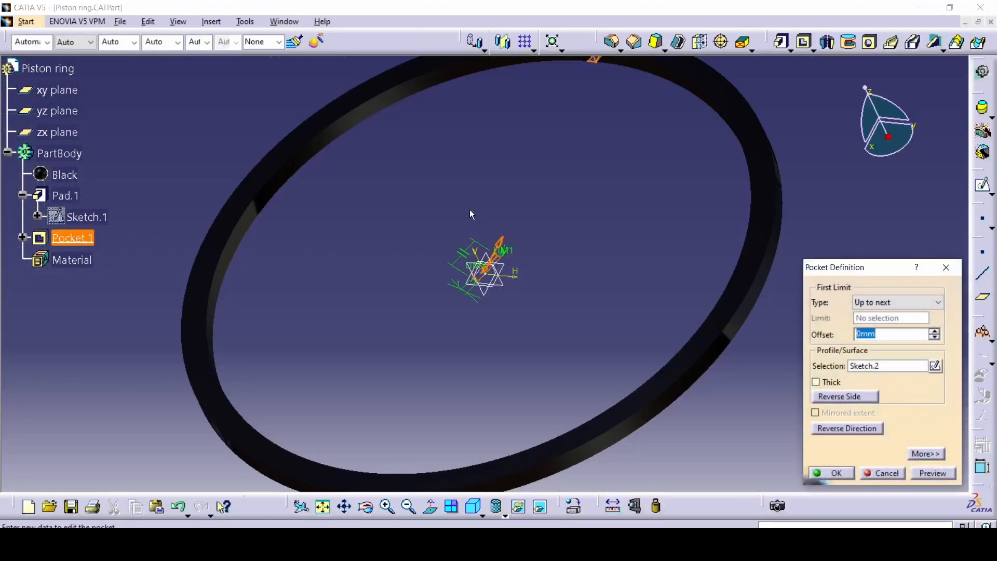
click(914, 303)
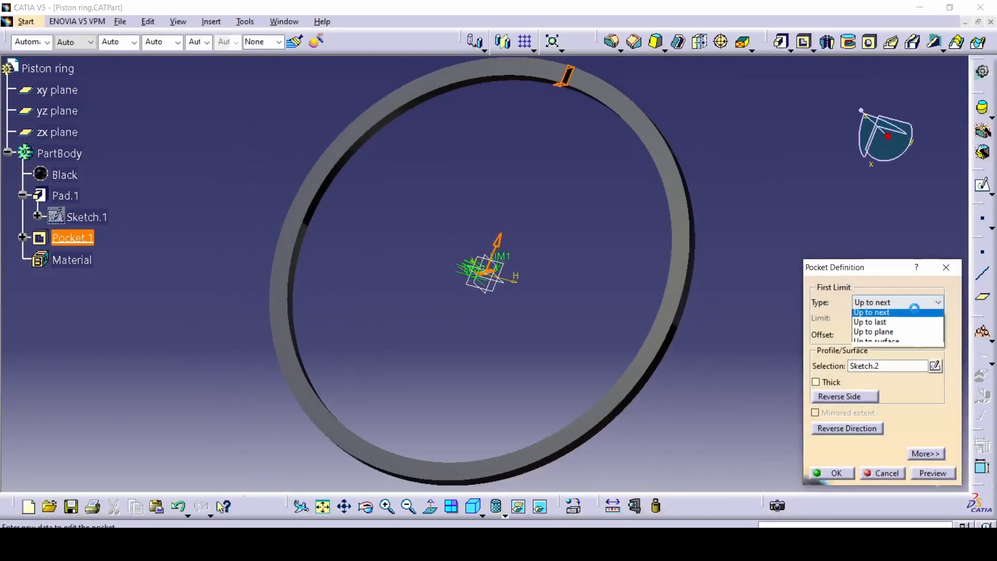
click(903, 333)
click(903, 304)
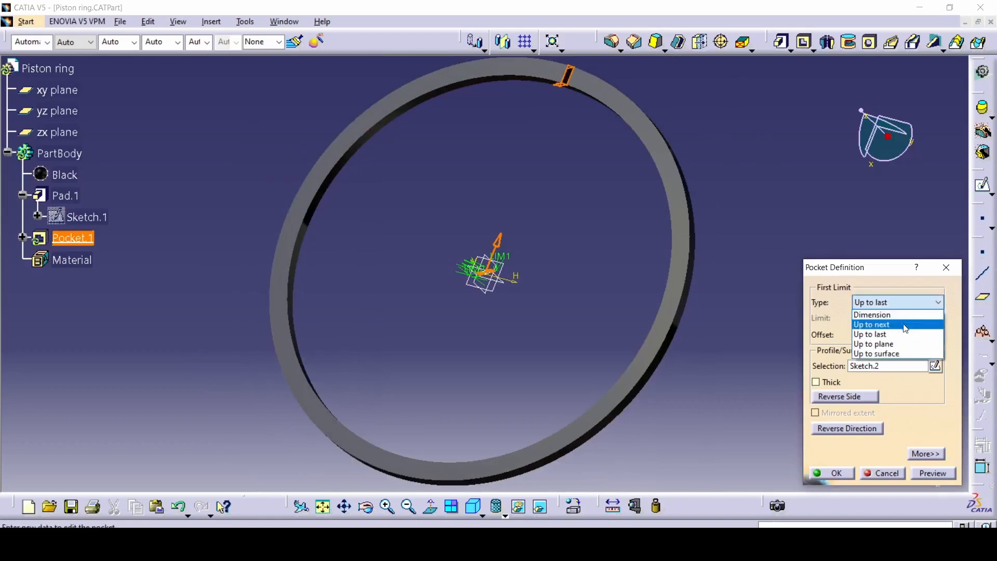
click(904, 326)
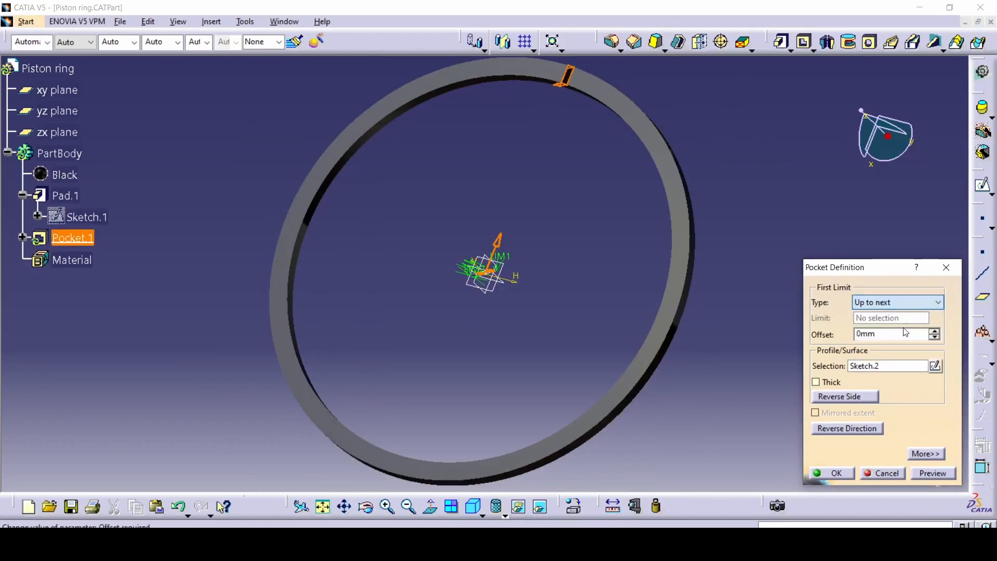
click(836, 473)
- Save and close Piston ring.CATPart, and inspect the resized ring on the underside of the piston head in Sub Assembly
middle_drag(597, 234, 525, 260)
key(ctrl+s)
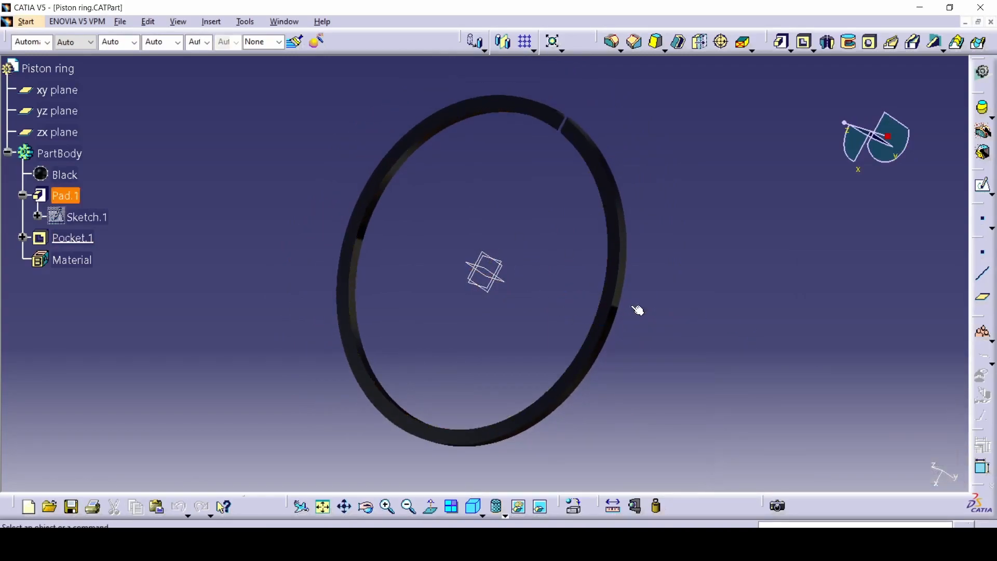
click(990, 22)
middle_drag(537, 342, 601, 160)
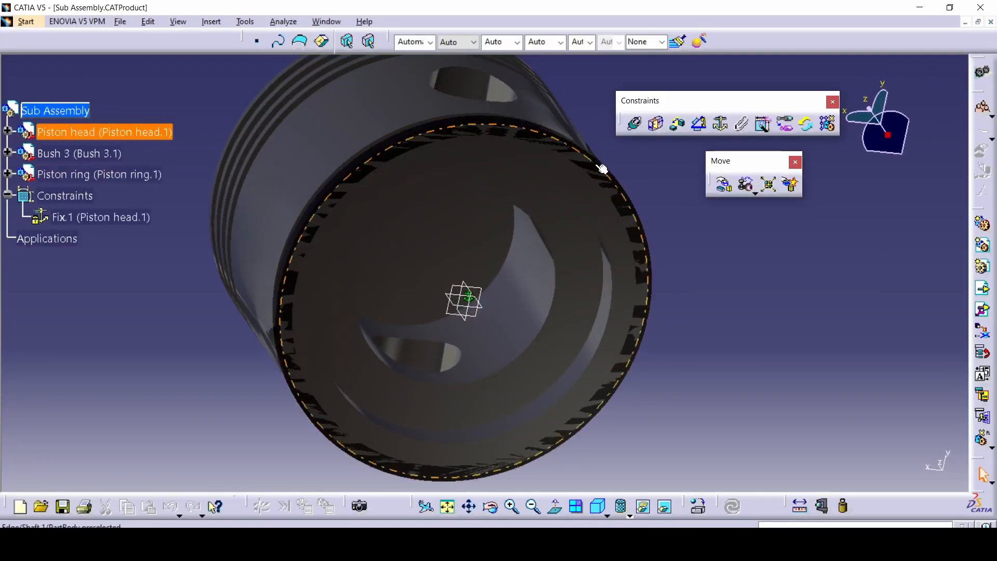
click(596, 175)
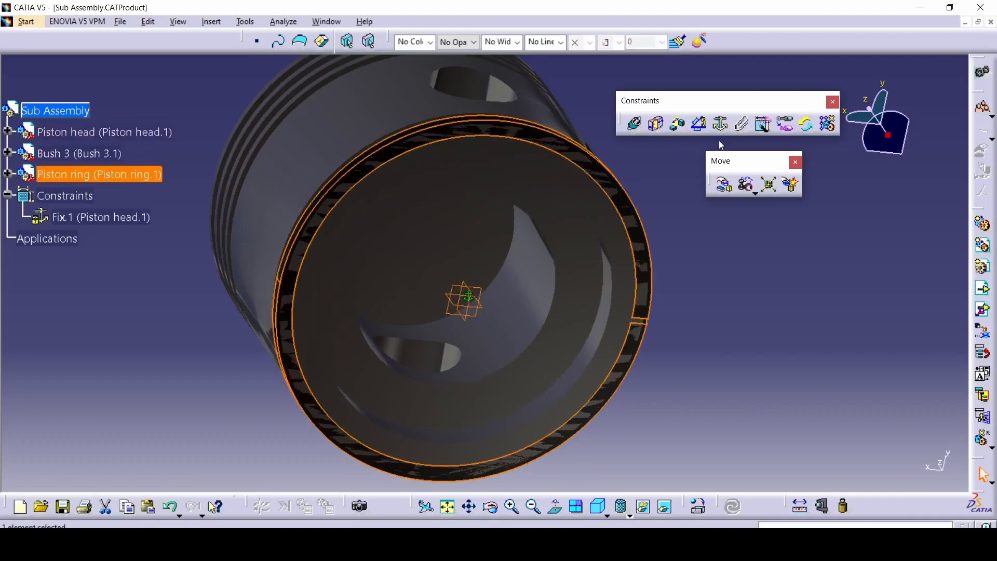
click(790, 262)
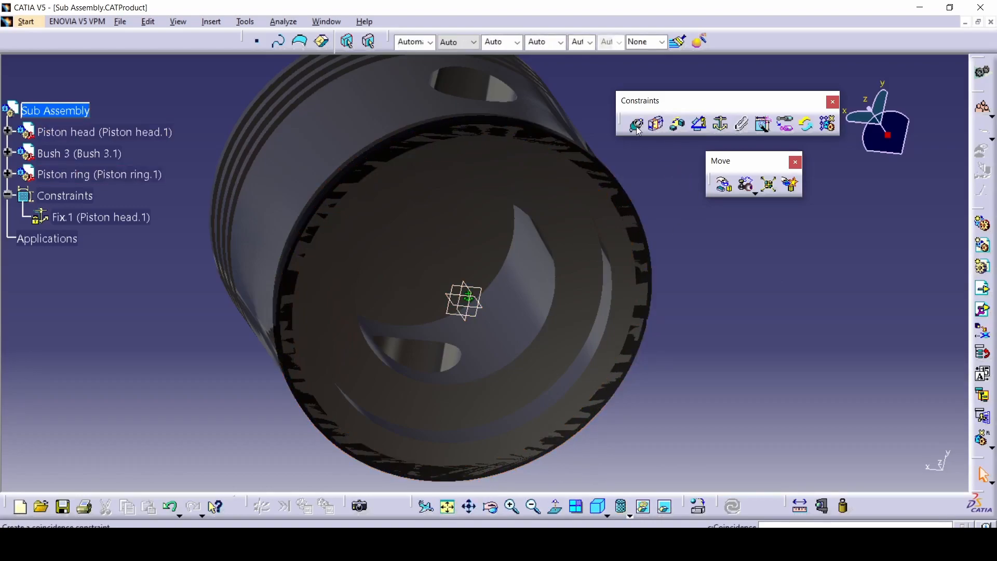
- Start an offset constraint, set its assistant message not to prompt in the future, and cancel the command
click(674, 129)
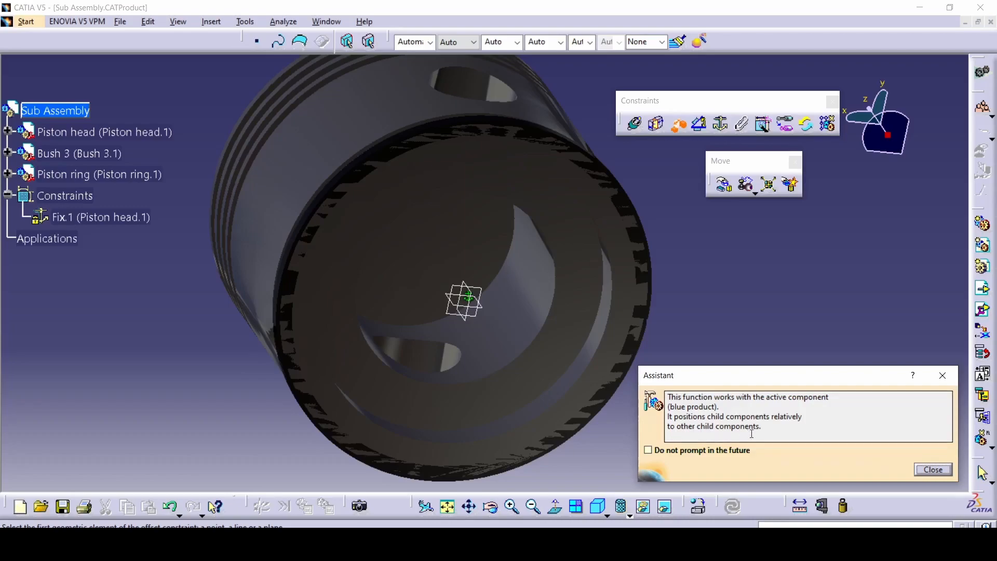
click(701, 450)
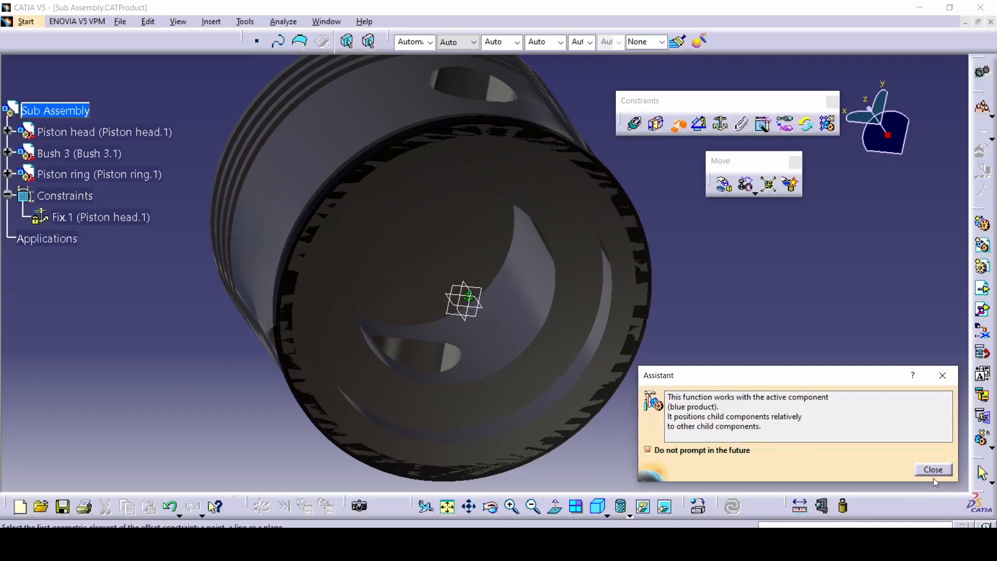
click(933, 470)
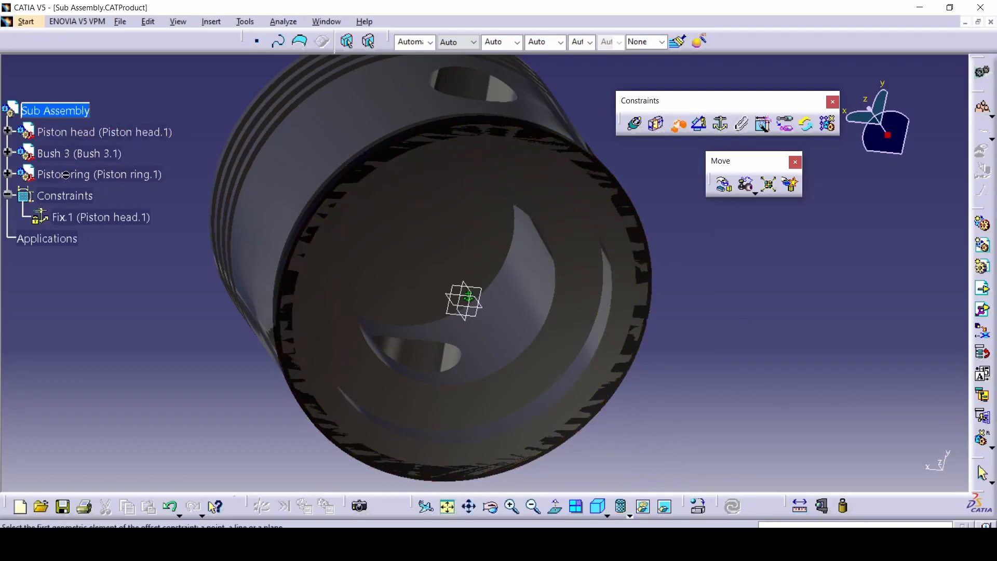
middle_drag(535, 268, 509, 322)
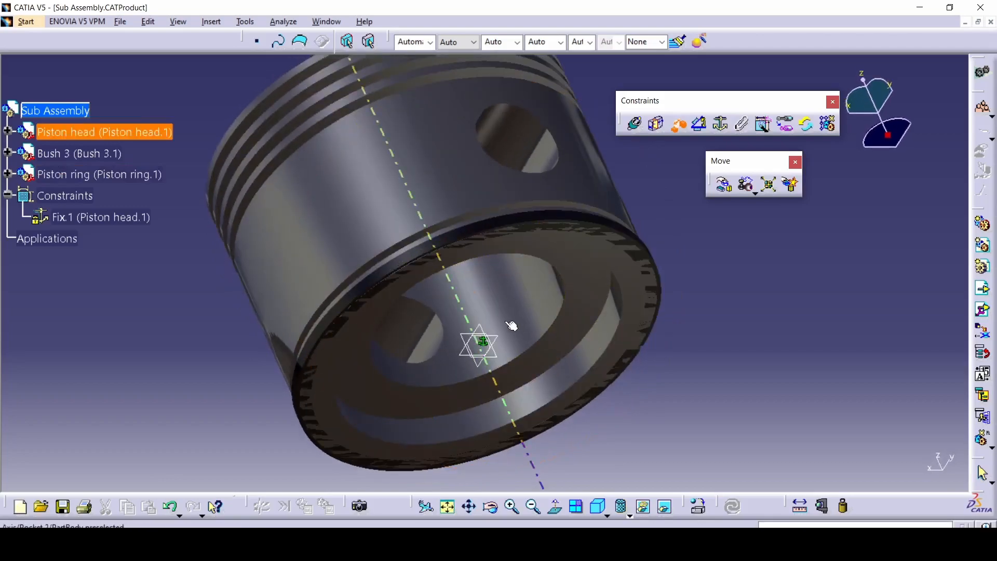
middle_drag(278, 289, 537, 275)
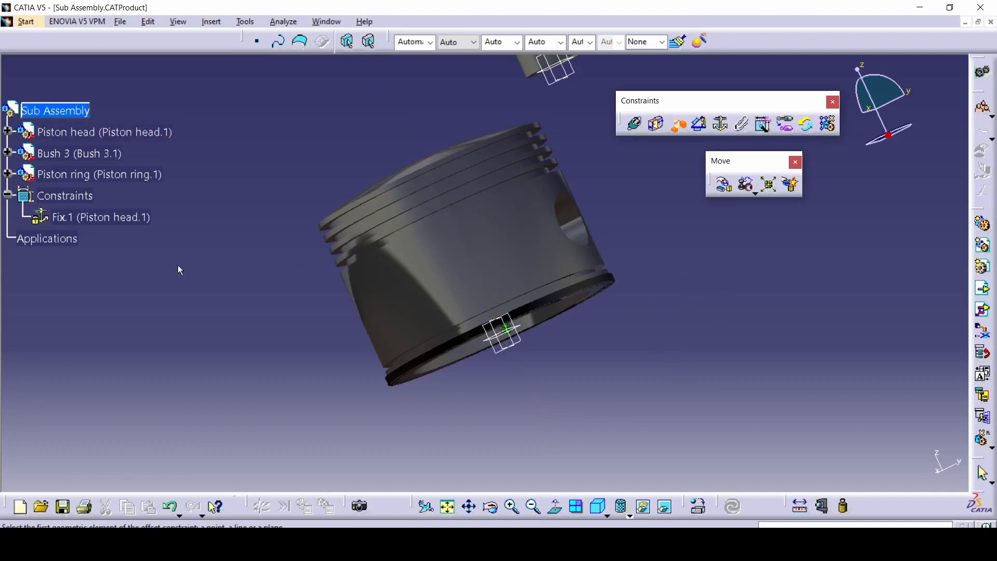
key(Escape)
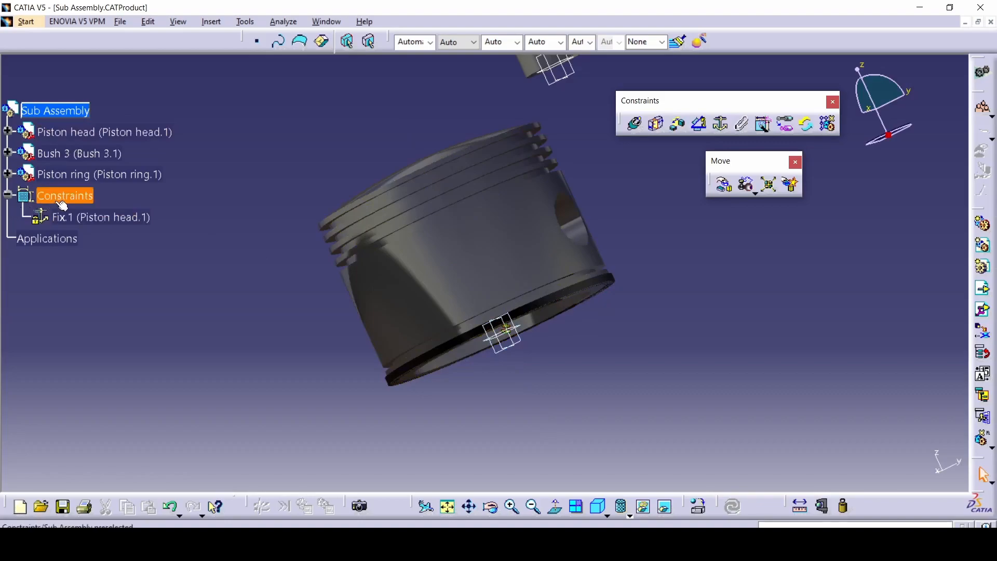
- Delete the fix constraint on the piston head and move the head up along the Z axis, clear of the piston ring
click(67, 217)
key(Delete)
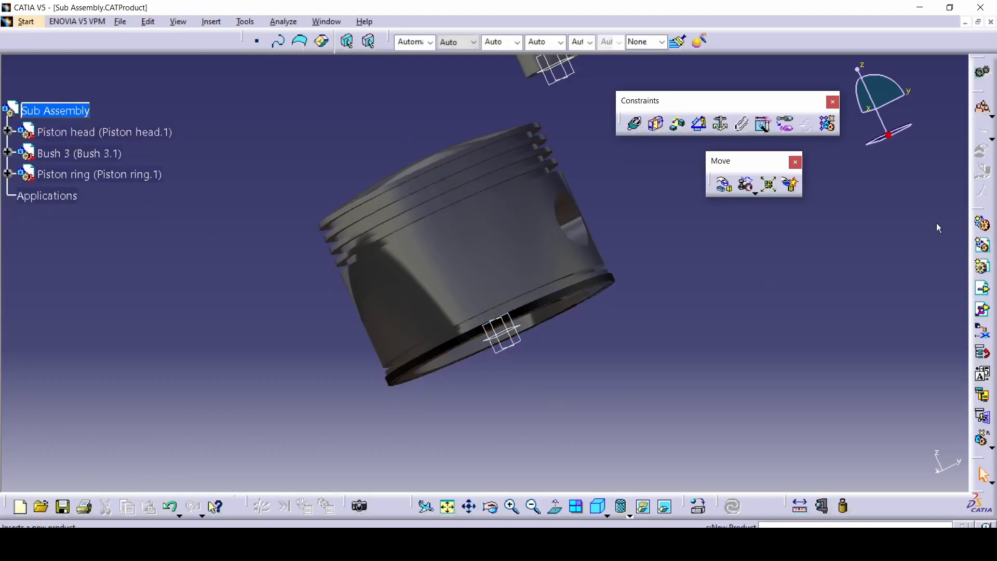
click(725, 184)
click(916, 399)
drag(527, 272, 475, 222)
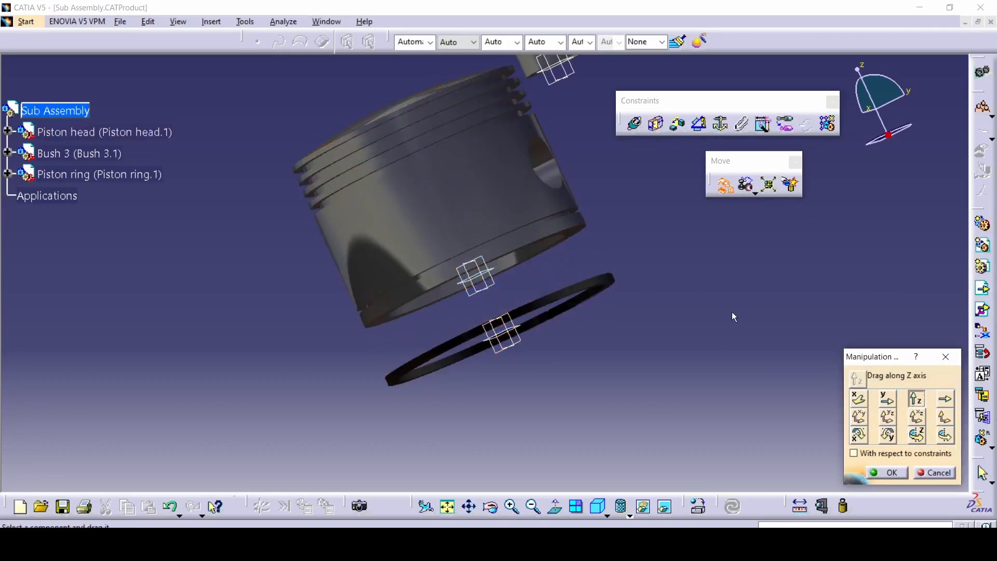
click(902, 477)
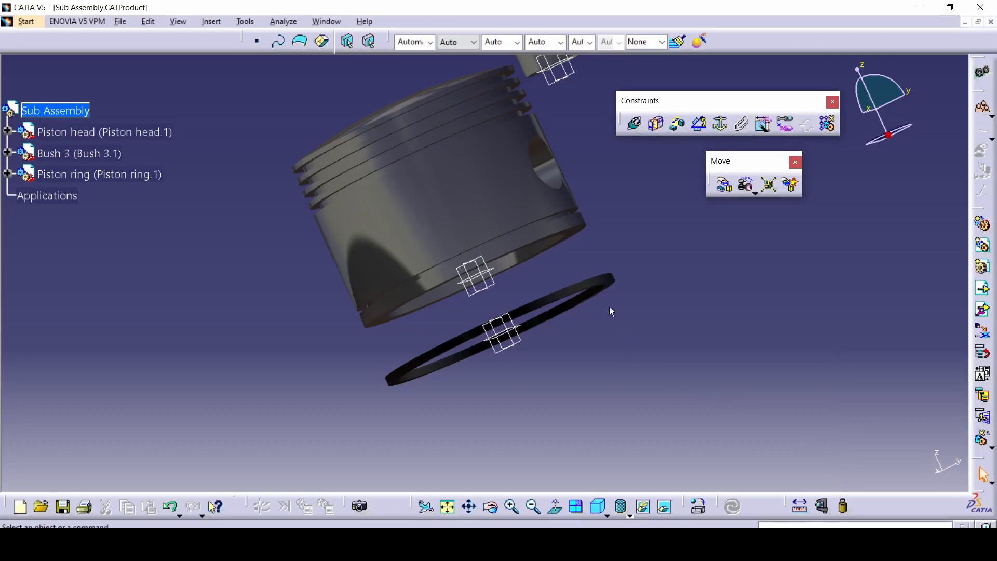
- Fix the piston head in its raised position with a new fix constraint
middle_drag(582, 380, 571, 281)
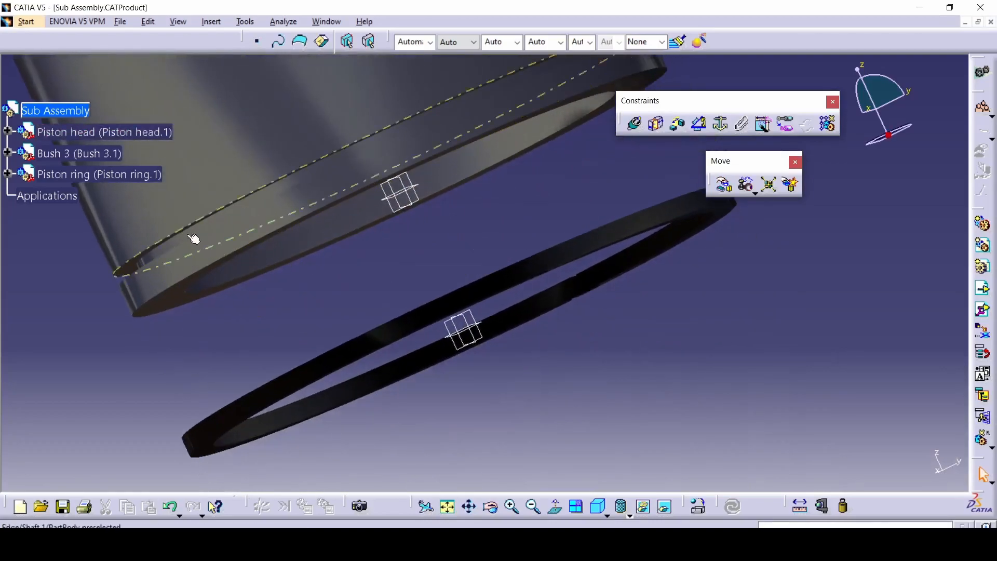
middle_drag(284, 230, 315, 276)
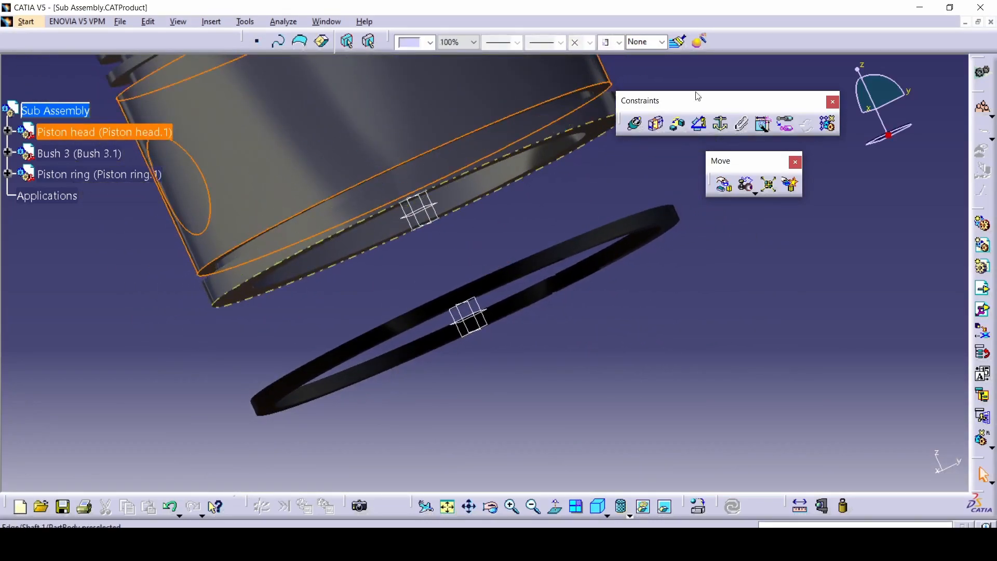
click(720, 124)
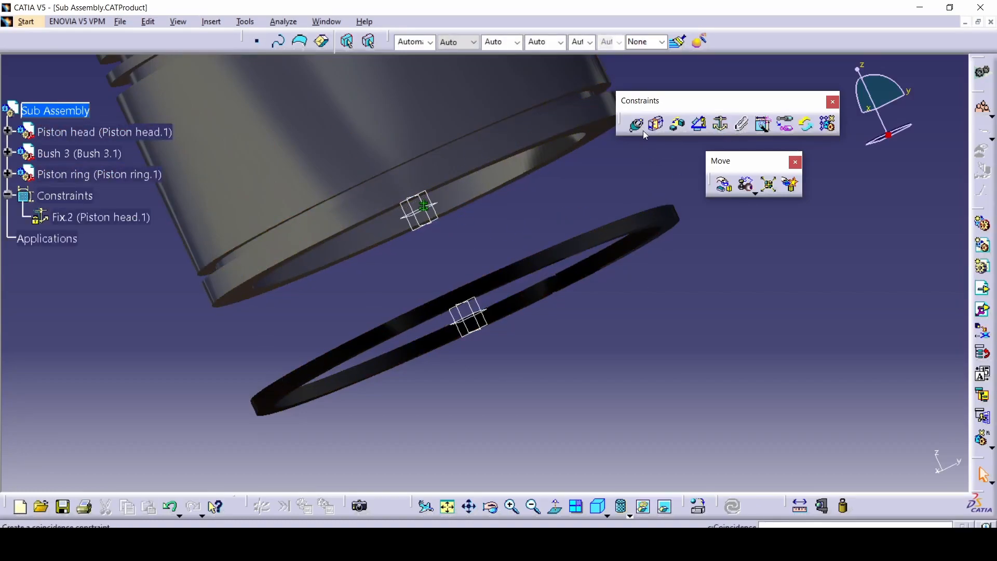
- Constrain Piston ring.1's flat face to the lowest of the piston head's four upper grooves with offset 0, orientation Opposite, and update the assembly
click(678, 125)
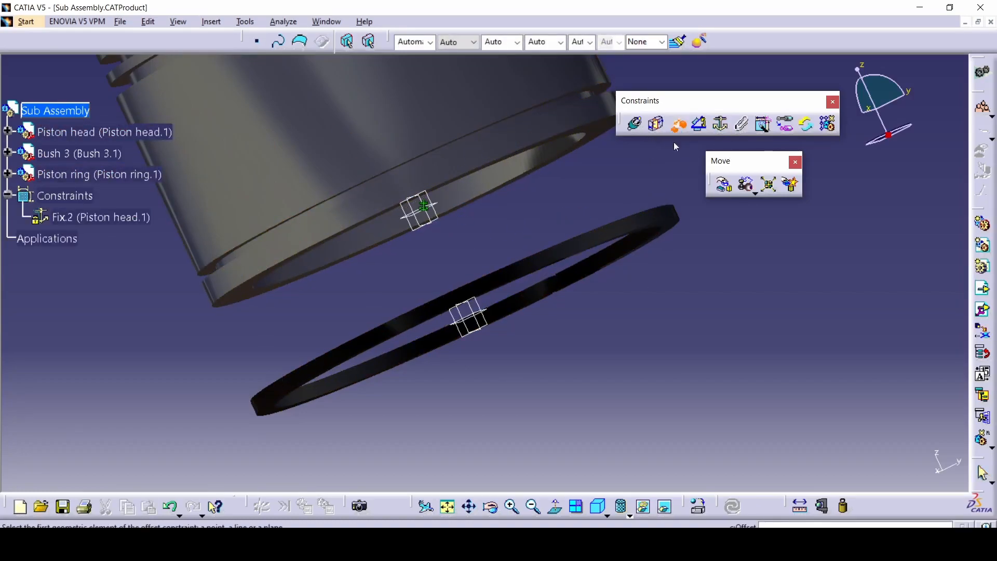
middle_drag(556, 240, 556, 194)
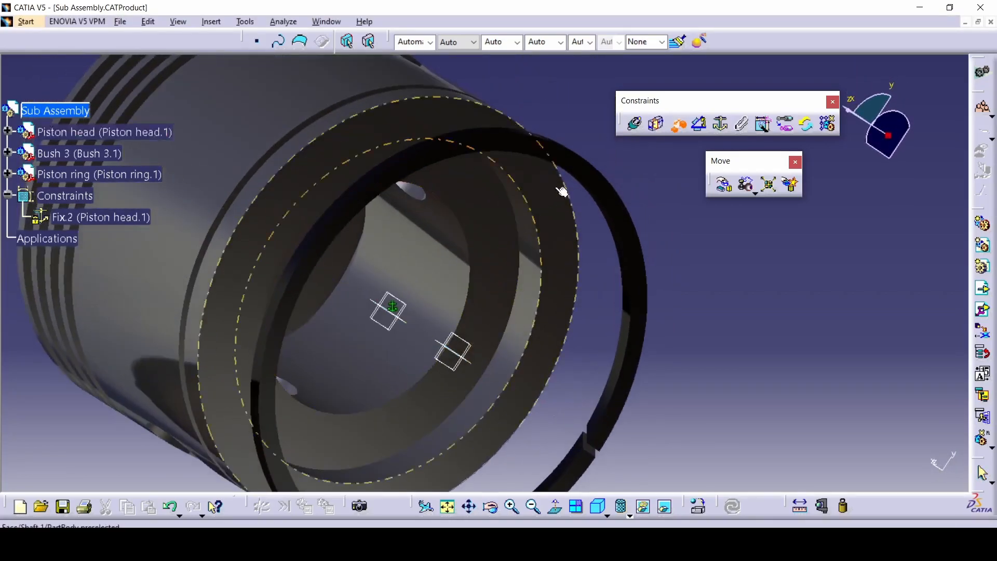
click(580, 168)
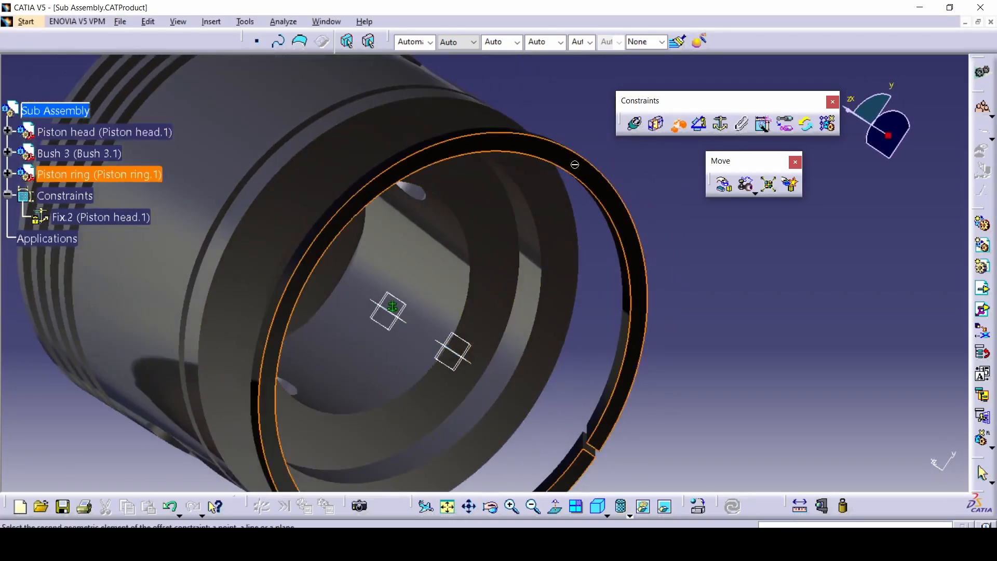
middle_drag(349, 133, 558, 250)
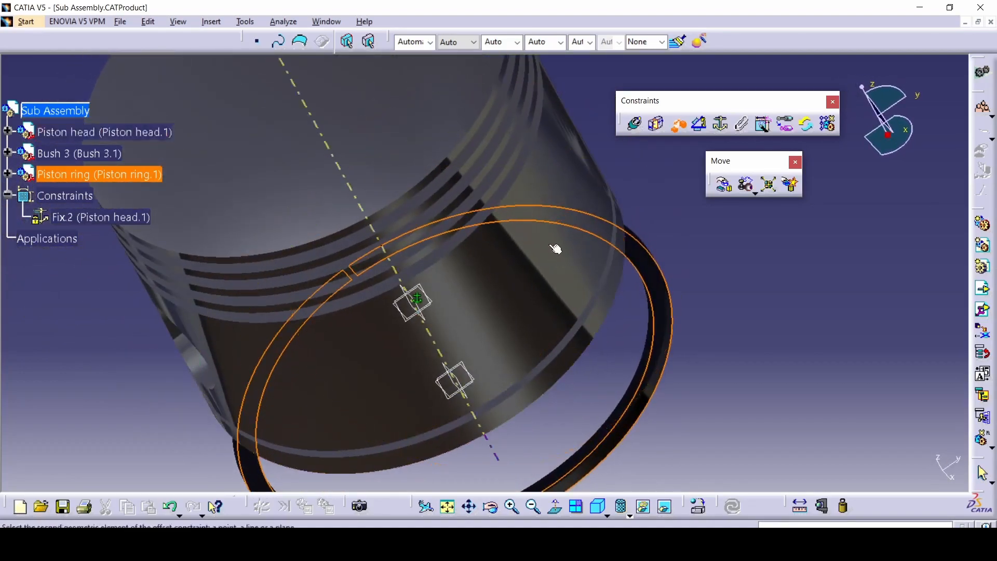
click(496, 212)
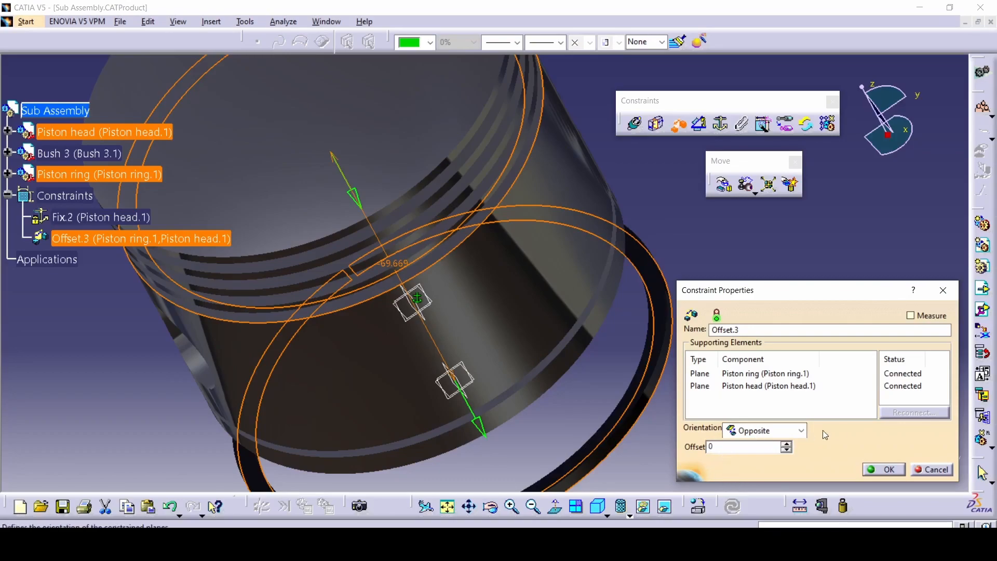
click(883, 469)
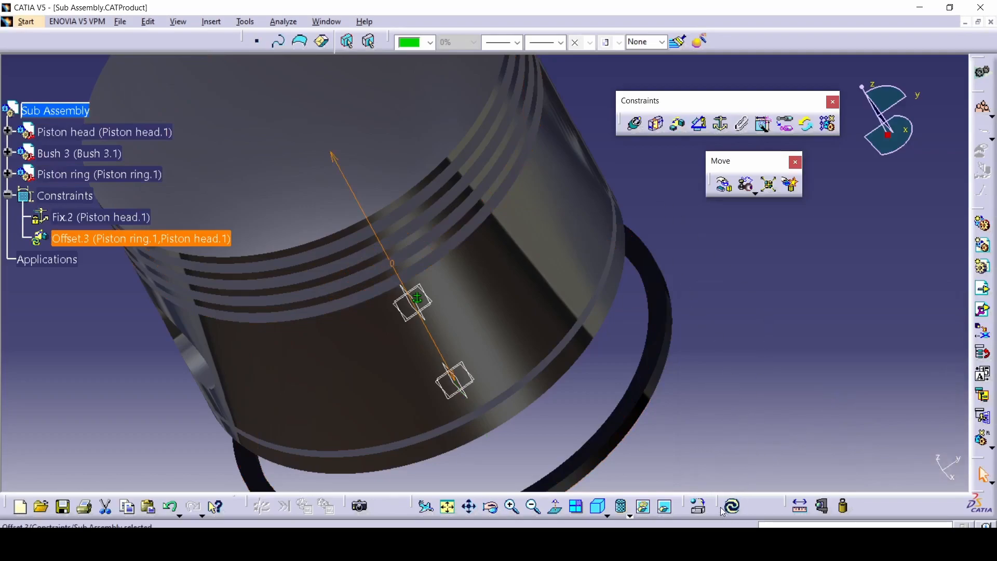
drag(769, 295, 771, 258)
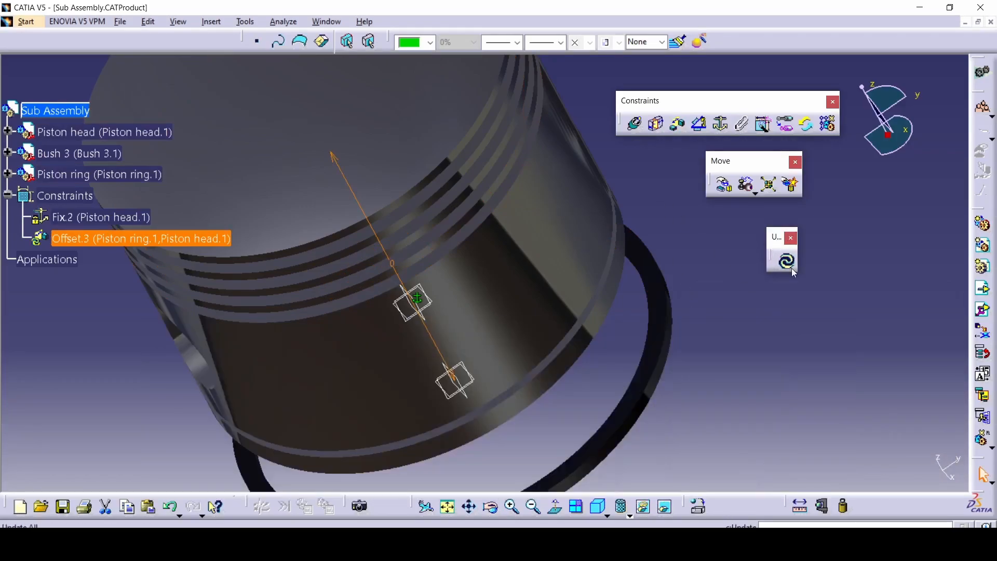
click(787, 261)
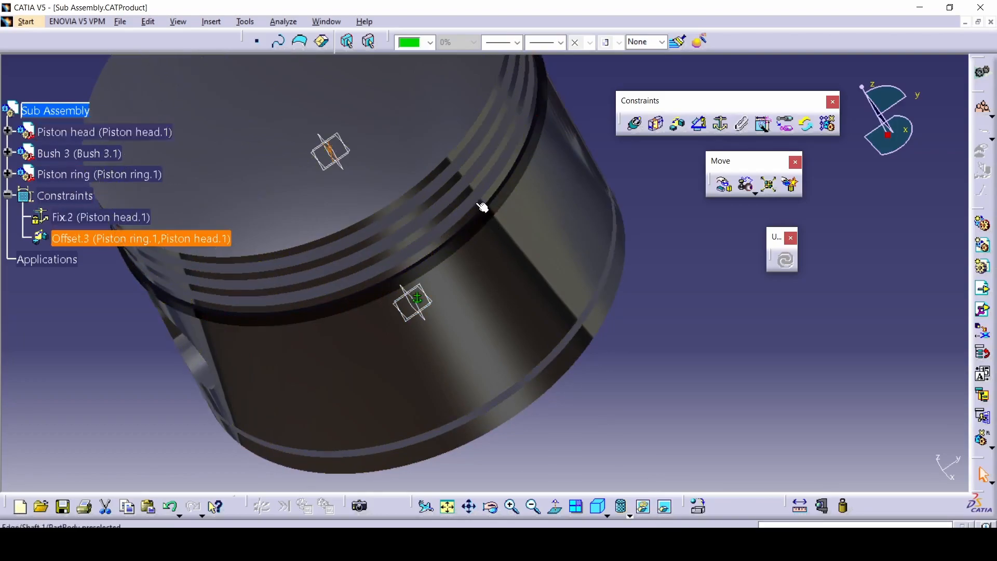
- Check the piston ring reference drawing and insert another Piston ring.CATPart into Sub Assembly as an existing component
click(679, 544)
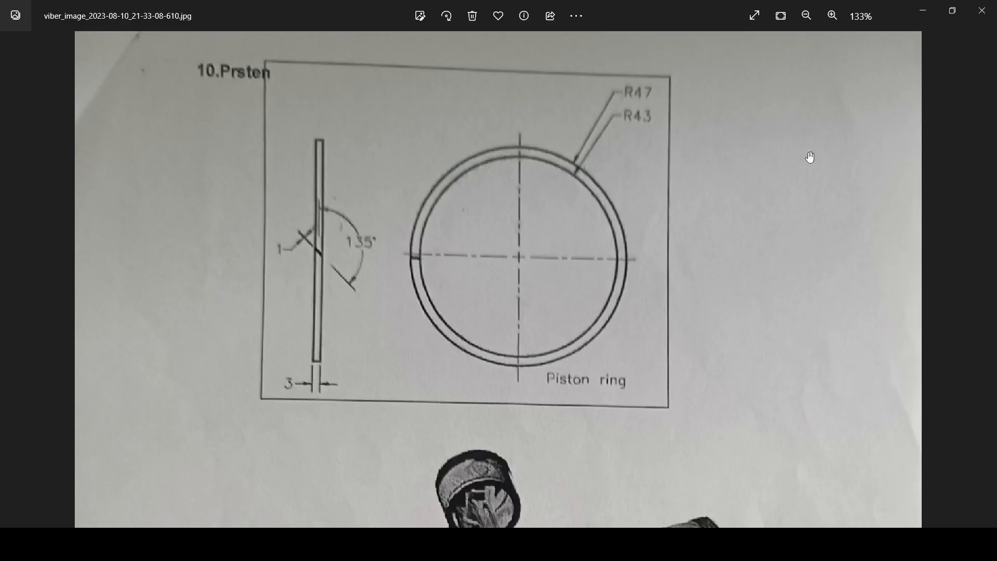
click(669, 544)
click(696, 544)
click(983, 289)
click(55, 111)
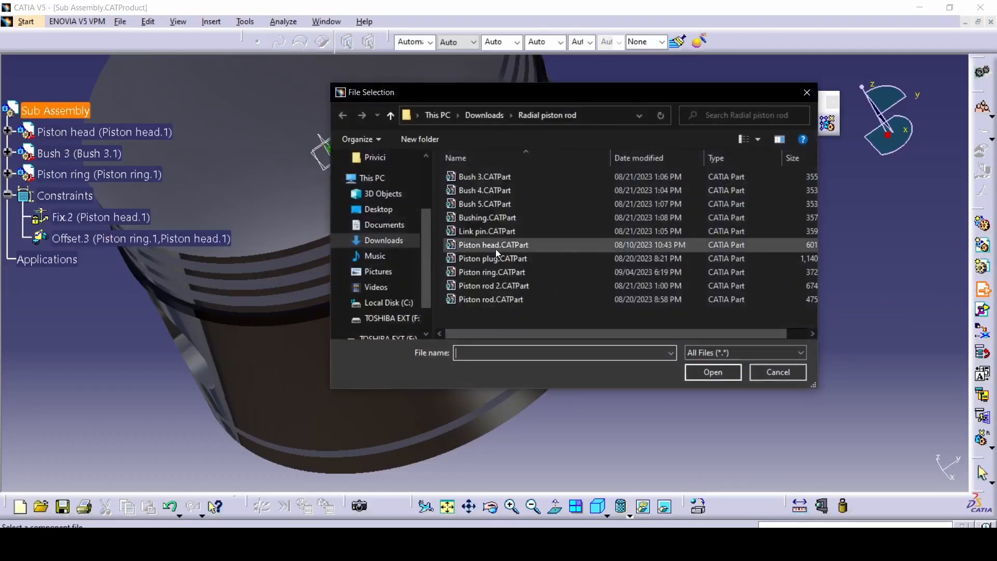
double_click(497, 274)
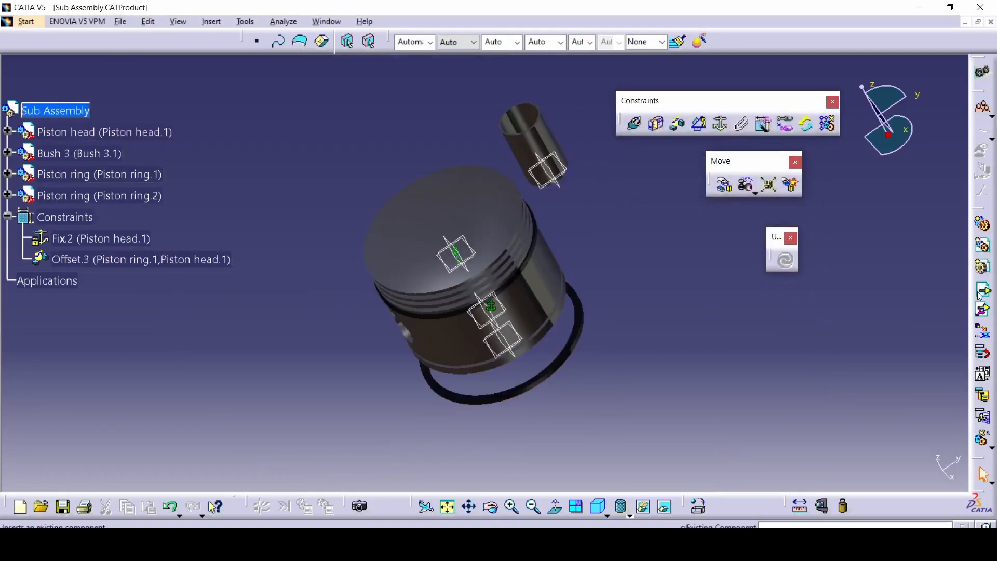
- Insert two more copies of Piston ring.CATPart into Sub Assembly
click(981, 291)
click(52, 111)
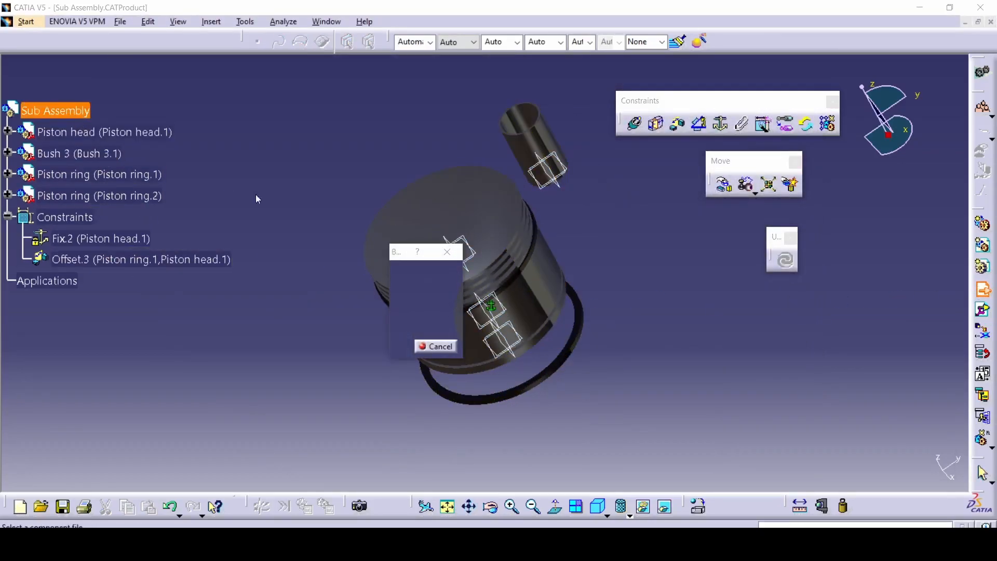
click(524, 273)
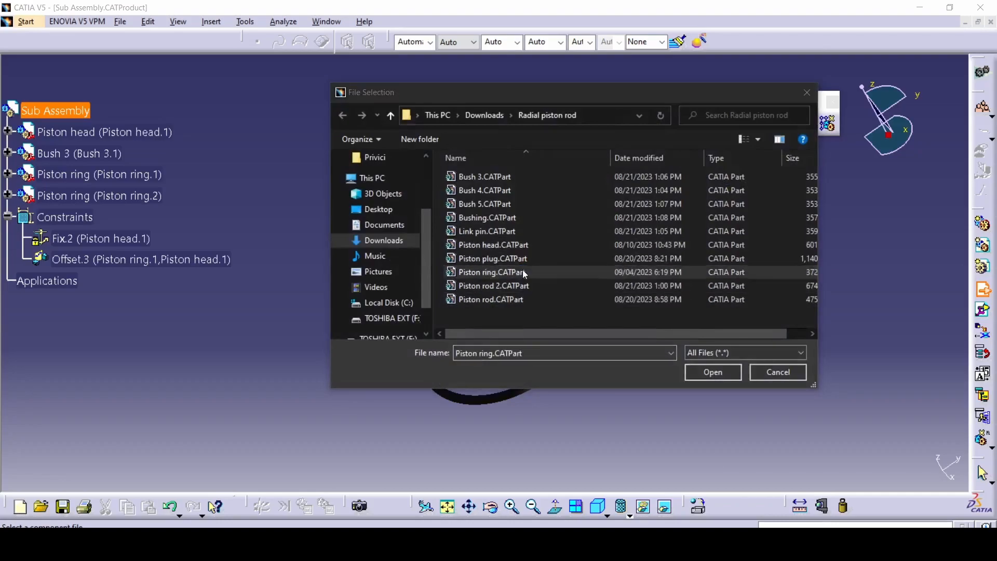
double_click(523, 273)
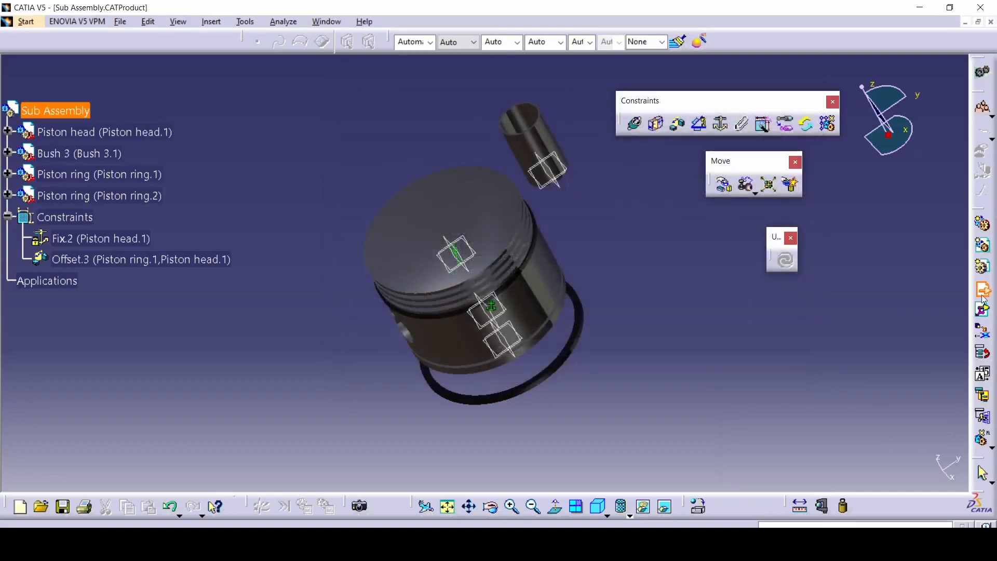
click(80, 114)
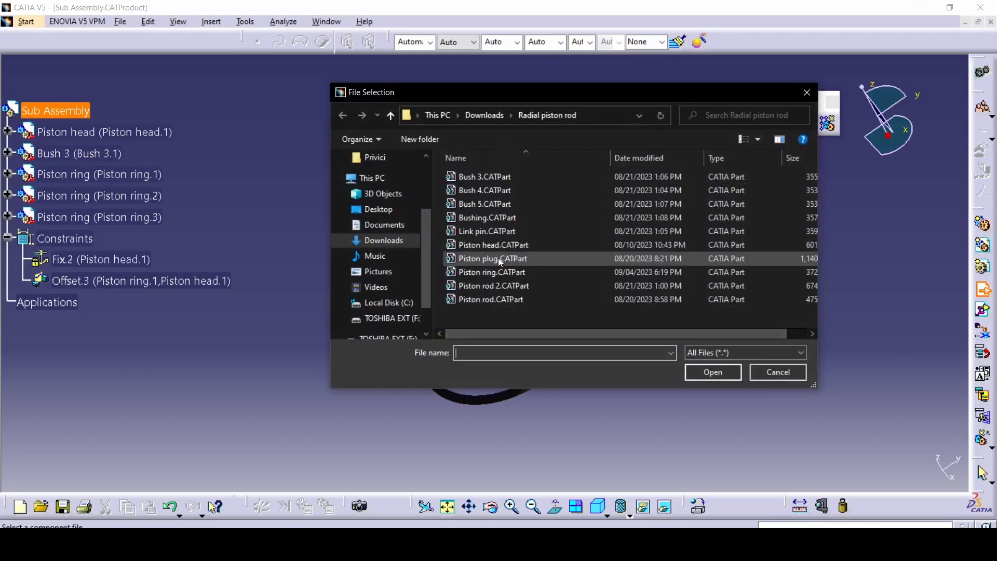
double_click(499, 272)
- Constrain Piston ring.4's flat face to the groove nearest the piston crown with offset 0, orientation Opposite, and update the assembly
ctrl+middle_drag(624, 391, 636, 335)
click(674, 347)
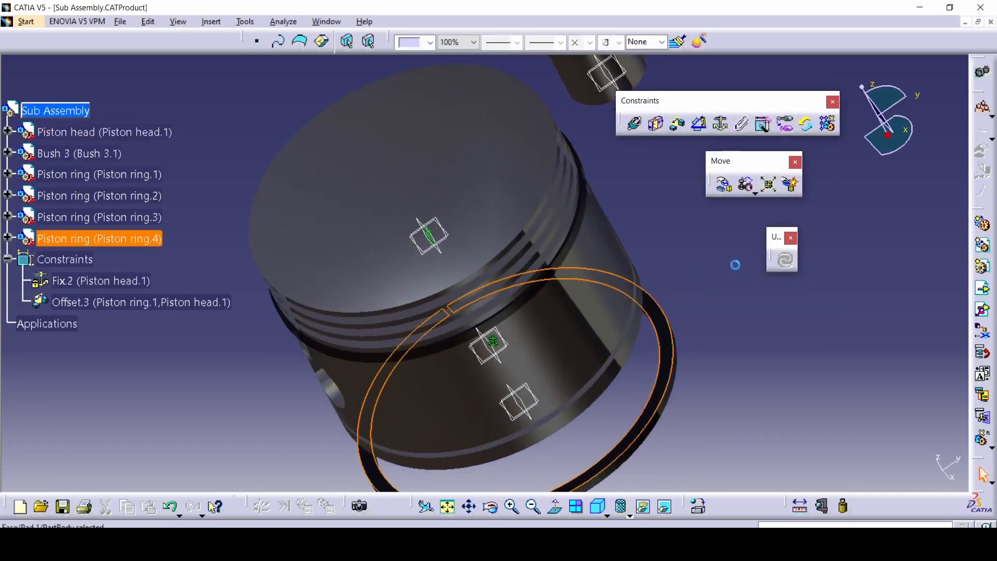
click(679, 134)
middle_drag(629, 349, 446, 193)
click(448, 194)
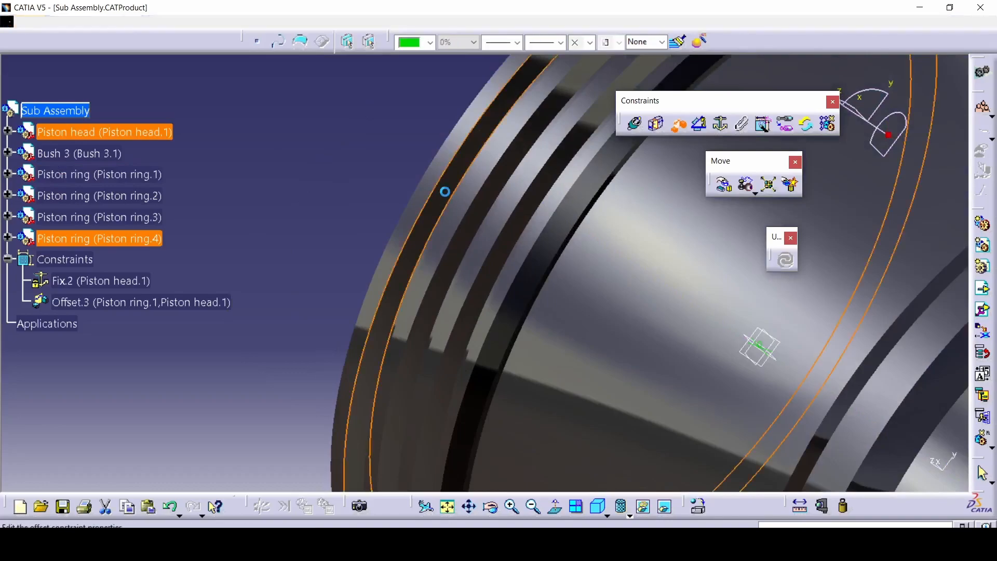
text(0)
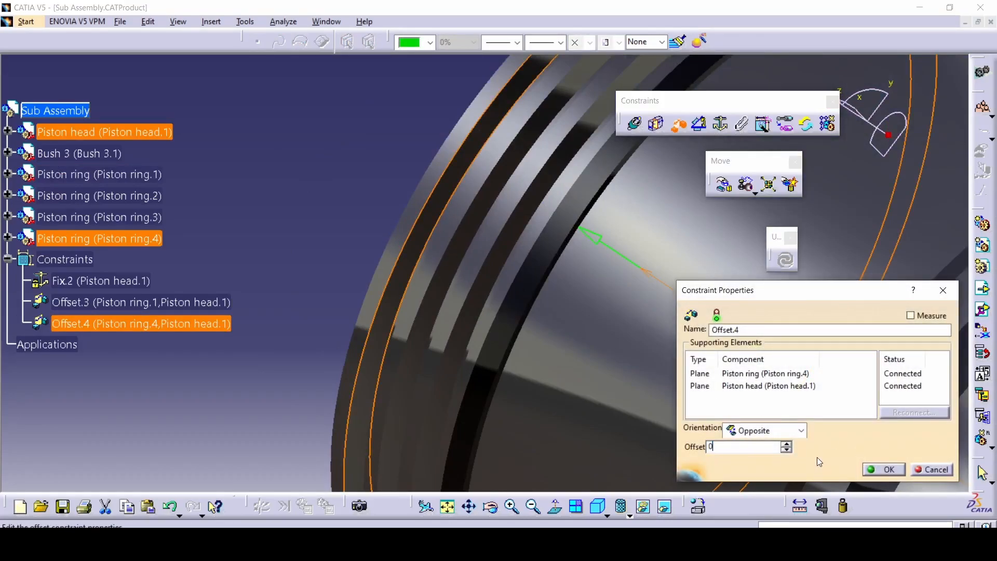
click(892, 470)
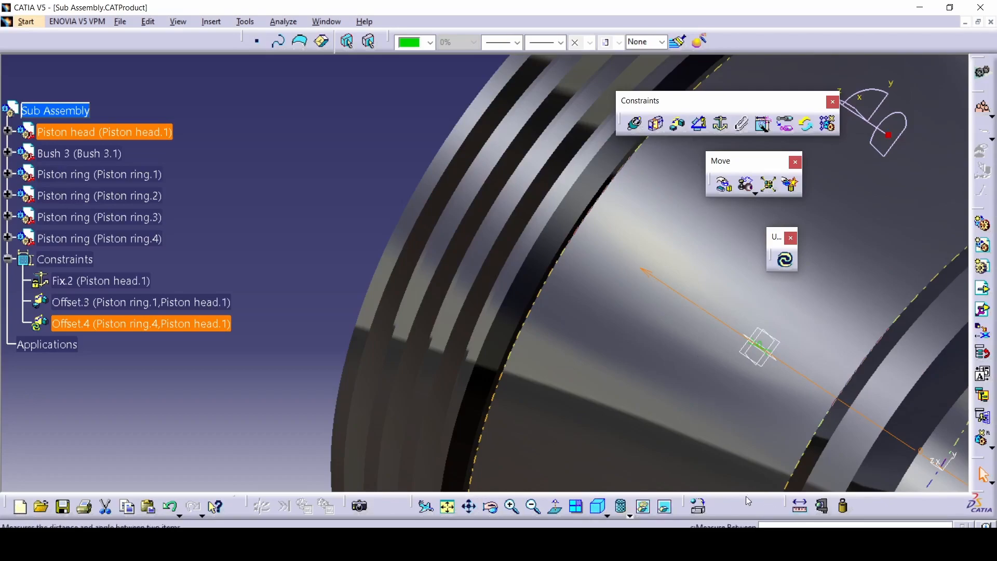
click(784, 259)
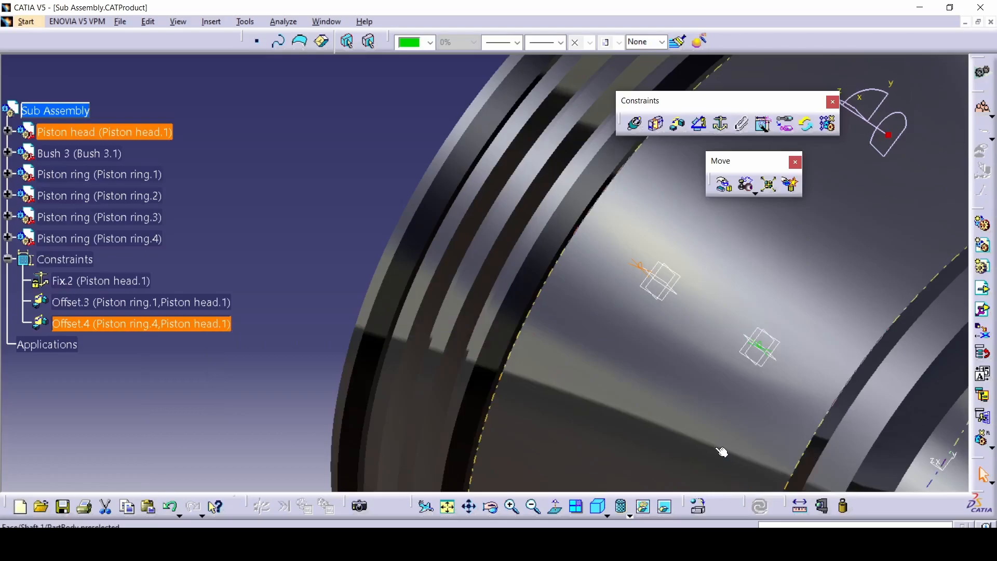
- Constrain Piston ring.3's flat face to the second groove from the piston crown with offset 0 and update the assembly
middle_drag(648, 379, 917, 356)
click(923, 211)
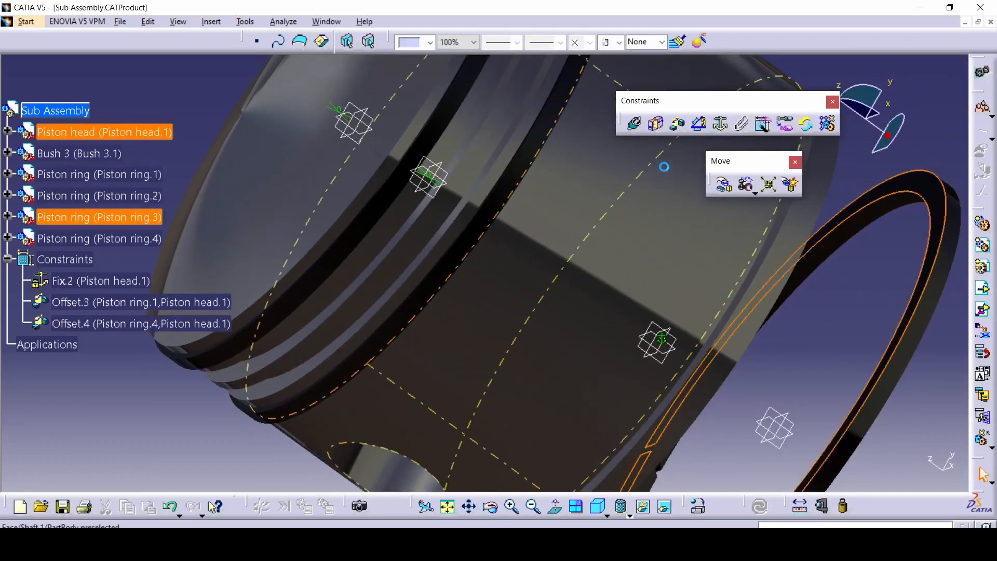
click(682, 128)
middle_drag(496, 211, 334, 202)
click(335, 203)
text(0)
key(Return)
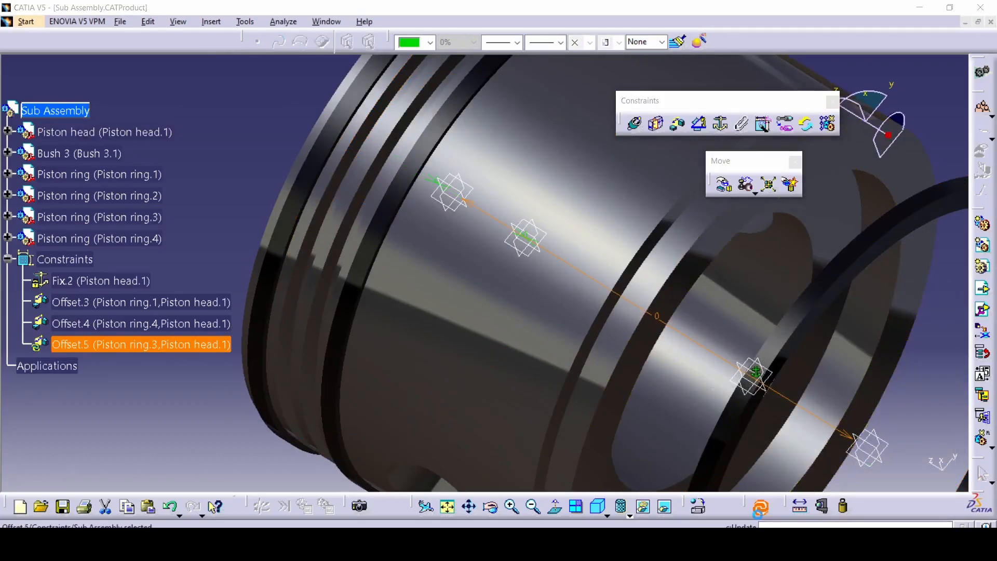
- Constrain Piston ring.2's flat face to the third groove from the piston crown with offset 0, orientation Opposite, and update the assembly
middle_drag(620, 281, 407, 252)
click(859, 306)
click(358, 254)
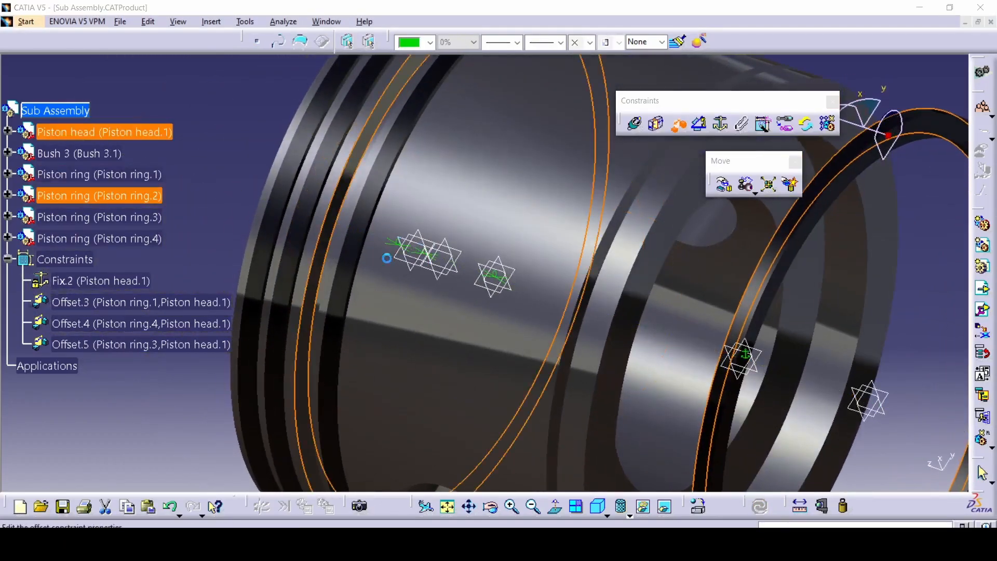
text(0)
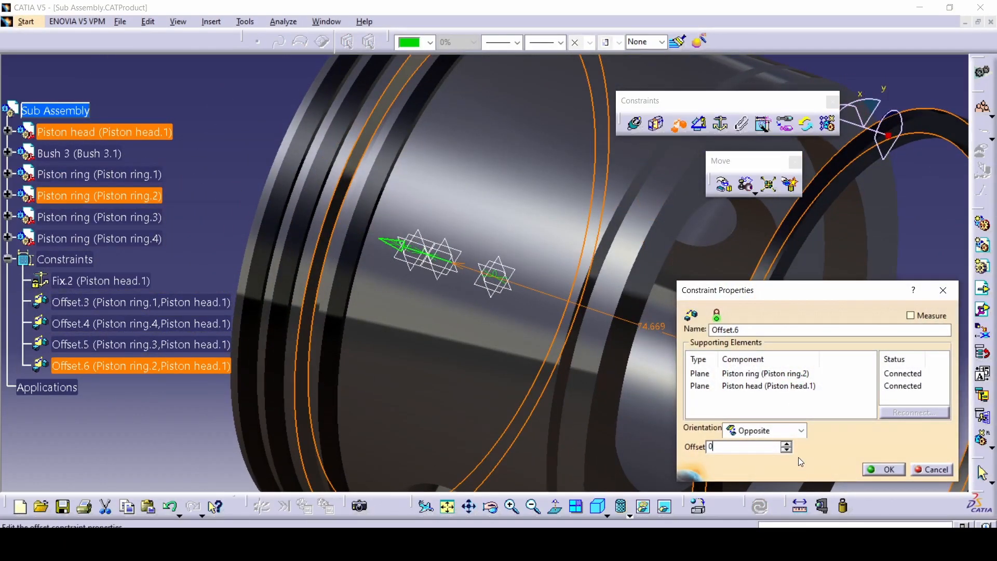
key(Return)
click(760, 505)
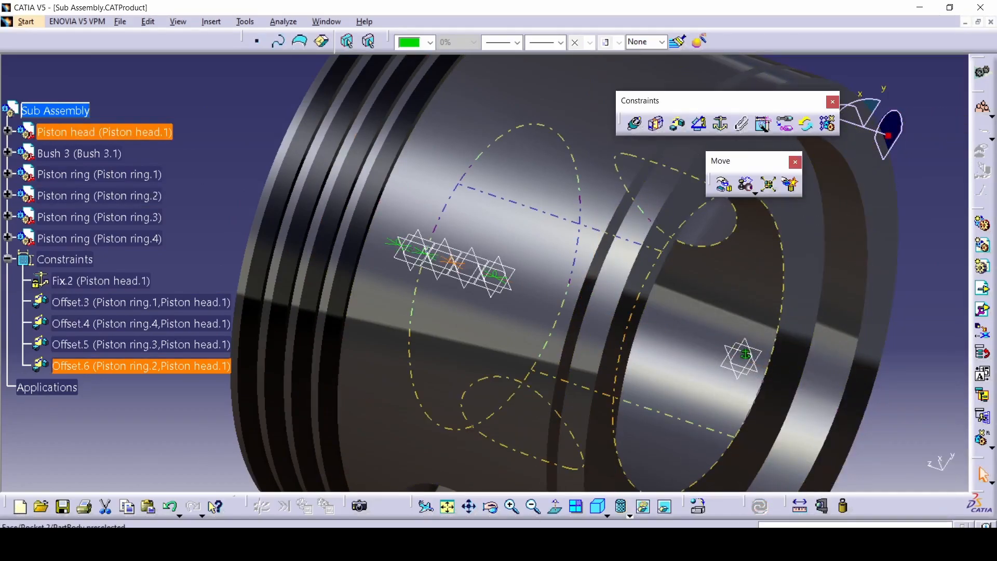
- Show the sub-assembly in isometric view and examine the assembled and exploded mechanism illustrations in the reference image for where the bushes belong
click(598, 506)
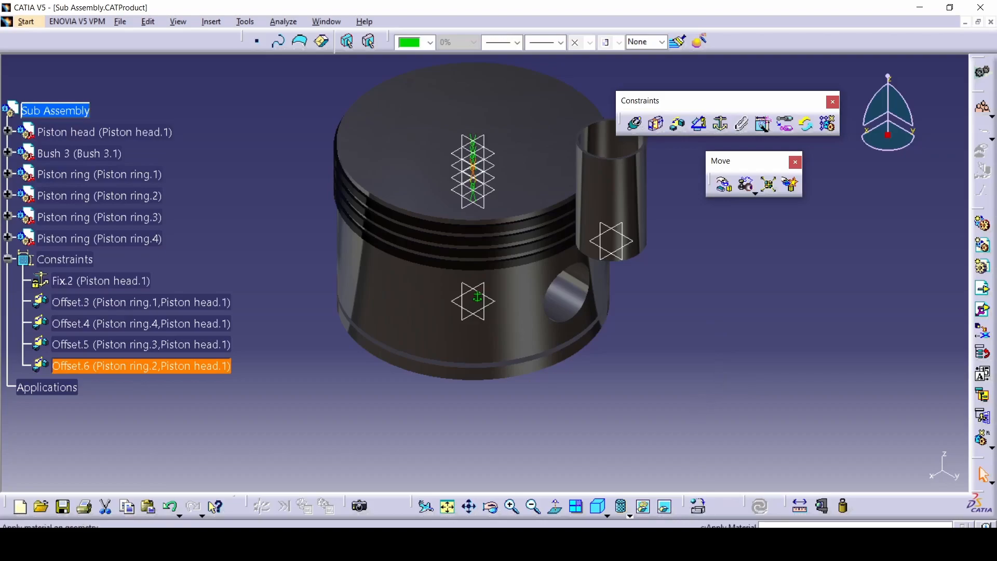
key(alt+Tab)
scroll(640, 401, down, 3)
drag(626, 450, 564, 264)
scroll(598, 447, up, 3)
scroll(562, 292, down, 1)
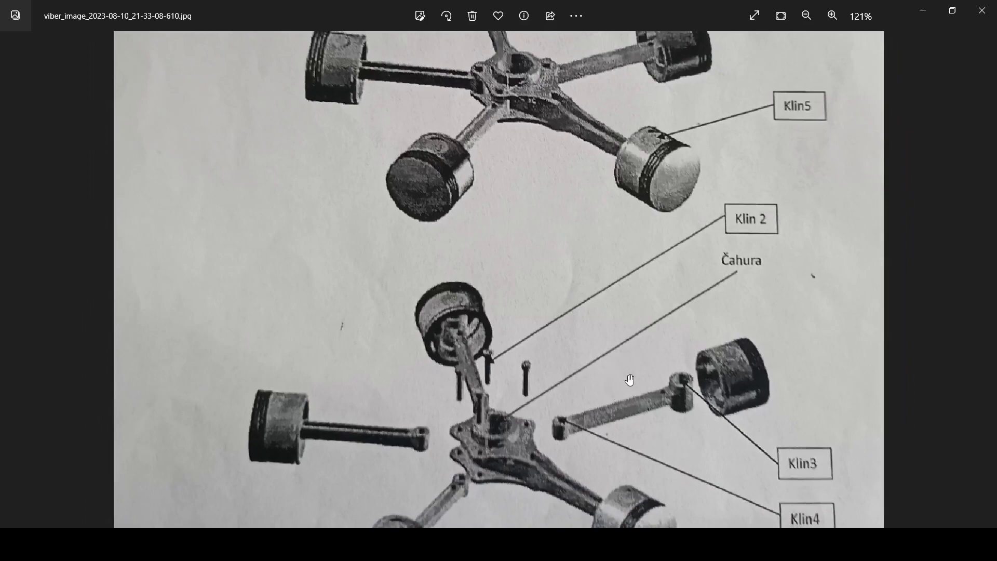
drag(689, 443, 682, 396)
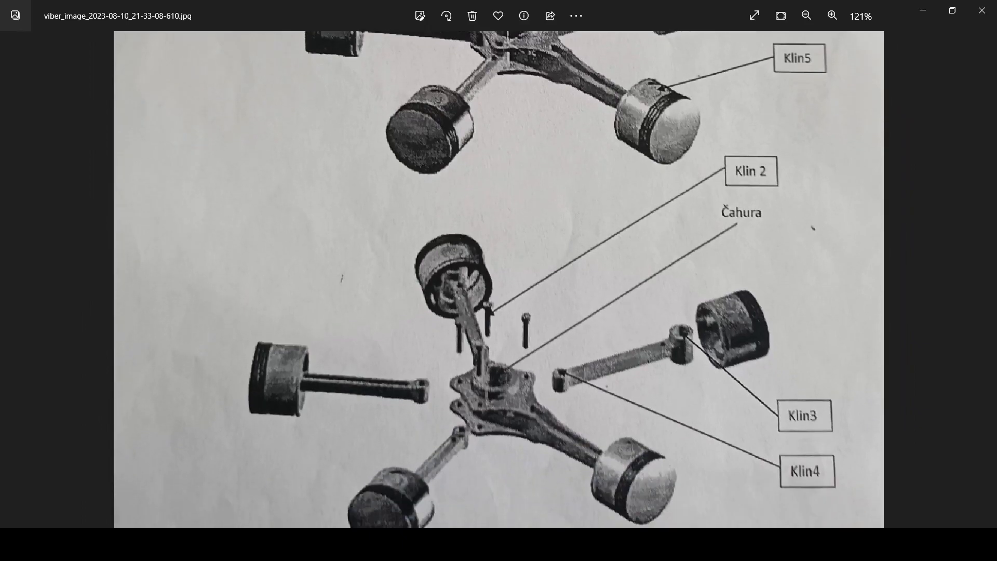
key(alt+Tab)
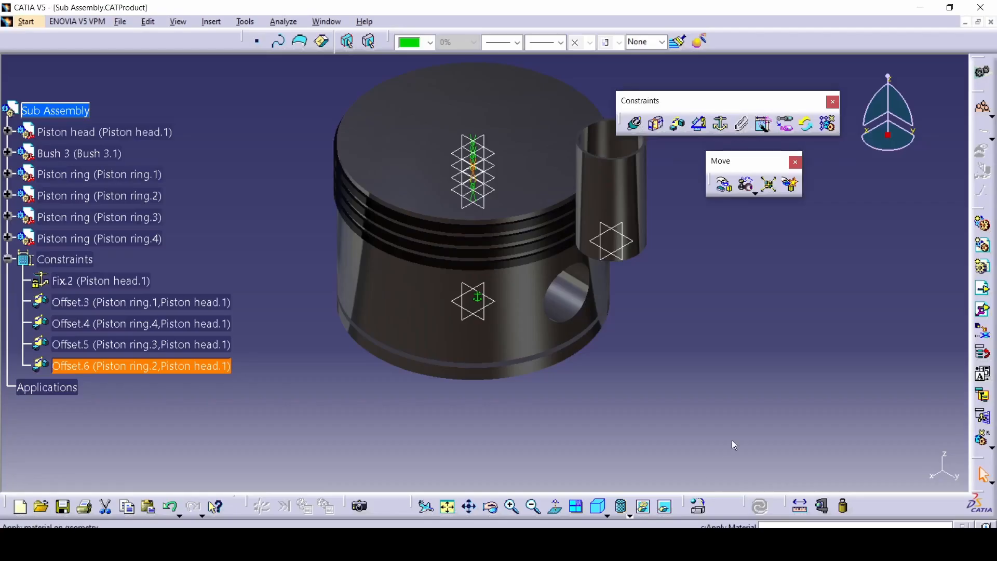
- Insert the existing component Piston rod.CATPart from the Radial piston rod folder into the Sub Assembly
click(979, 294)
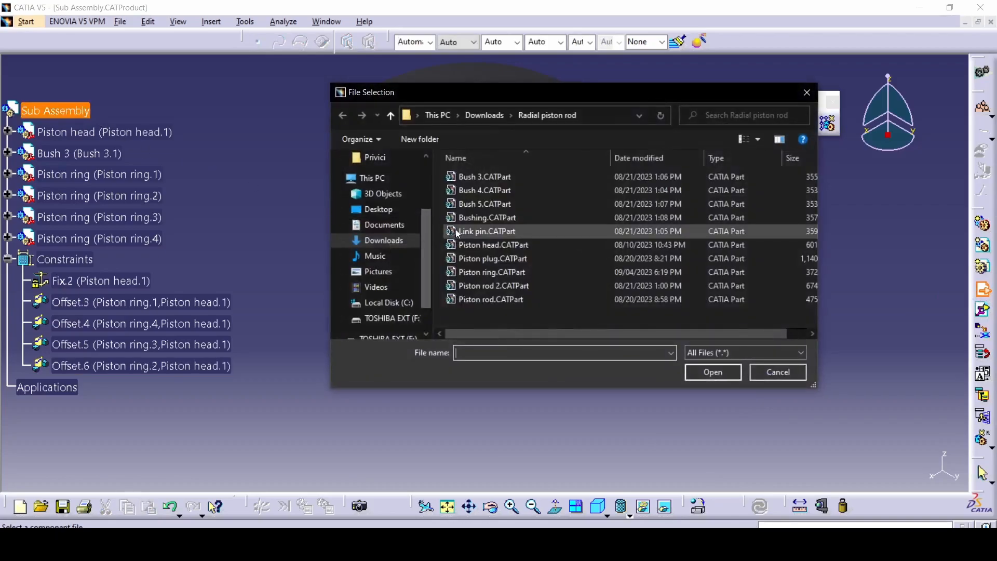
double_click(479, 305)
middle_drag(573, 393, 524, 355)
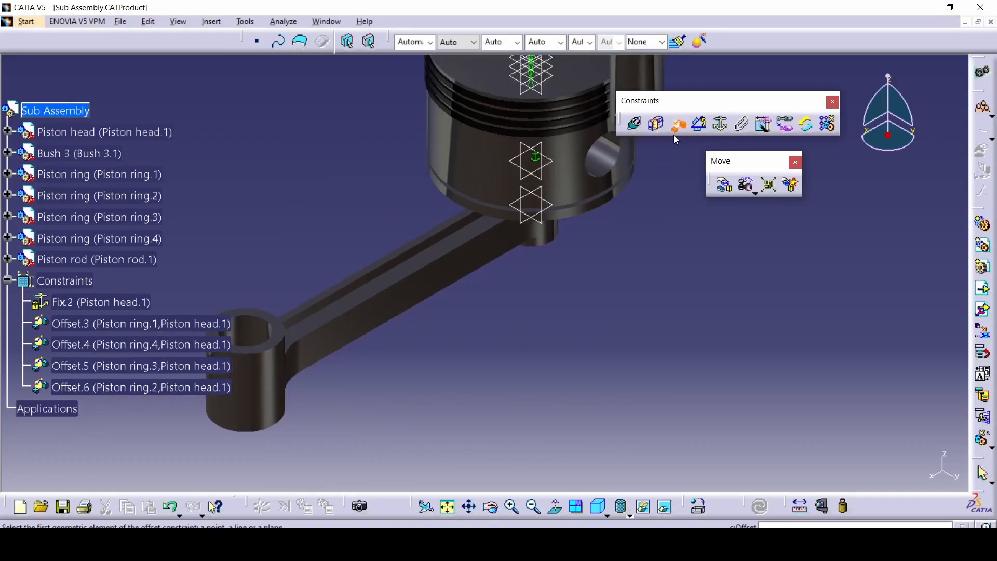
- Move the piston rod along the Y axis with Manipulation until it sits clear of the piston head
click(725, 184)
click(887, 399)
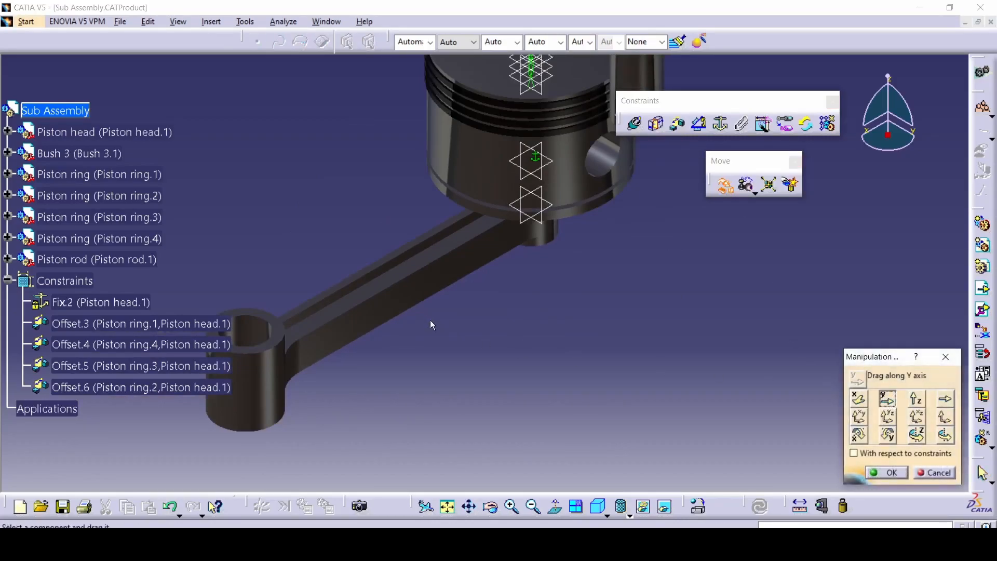
drag(444, 317, 572, 377)
middle_drag(606, 261, 532, 352)
click(891, 473)
middle_drag(569, 304, 579, 279)
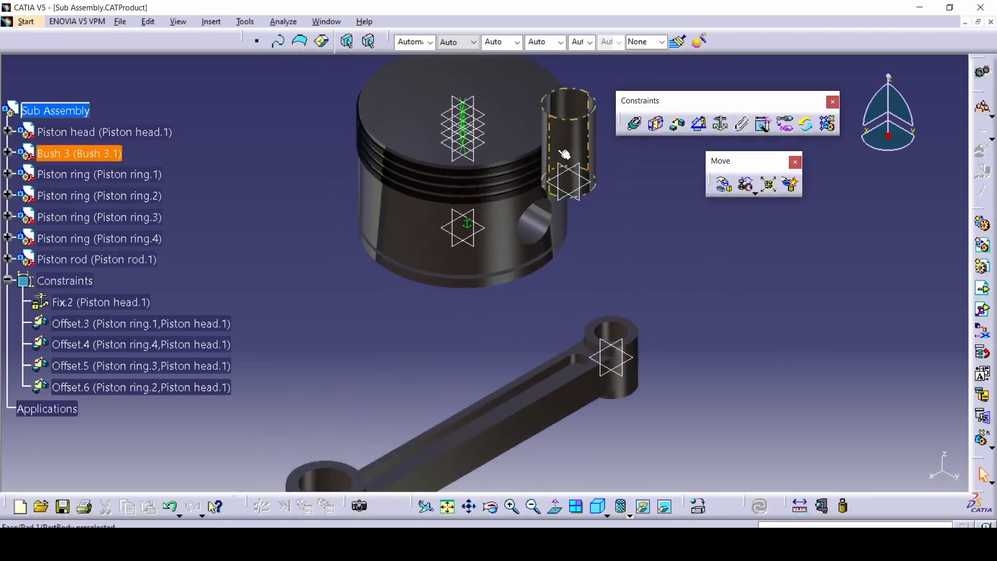
middle_drag(401, 374, 419, 298)
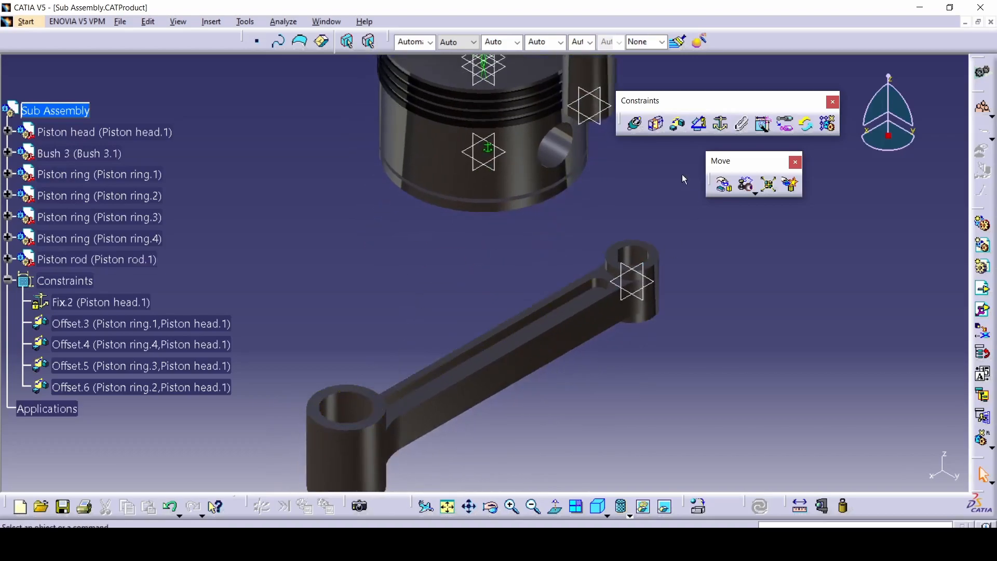
middle_drag(630, 146, 614, 211)
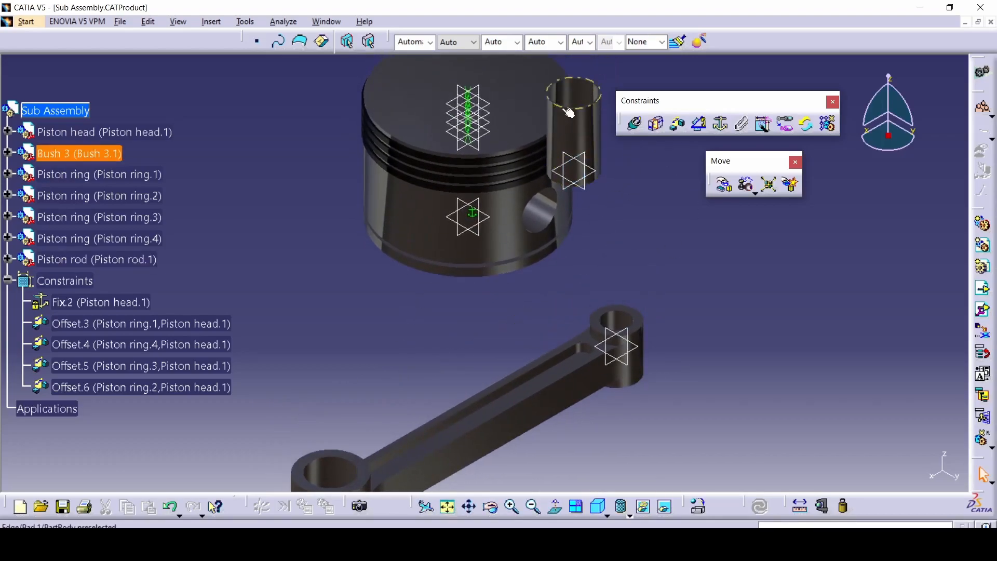
- Make Bush 3's axis coincident with the bore axis of the piston rod's large end and update the assembly
click(635, 131)
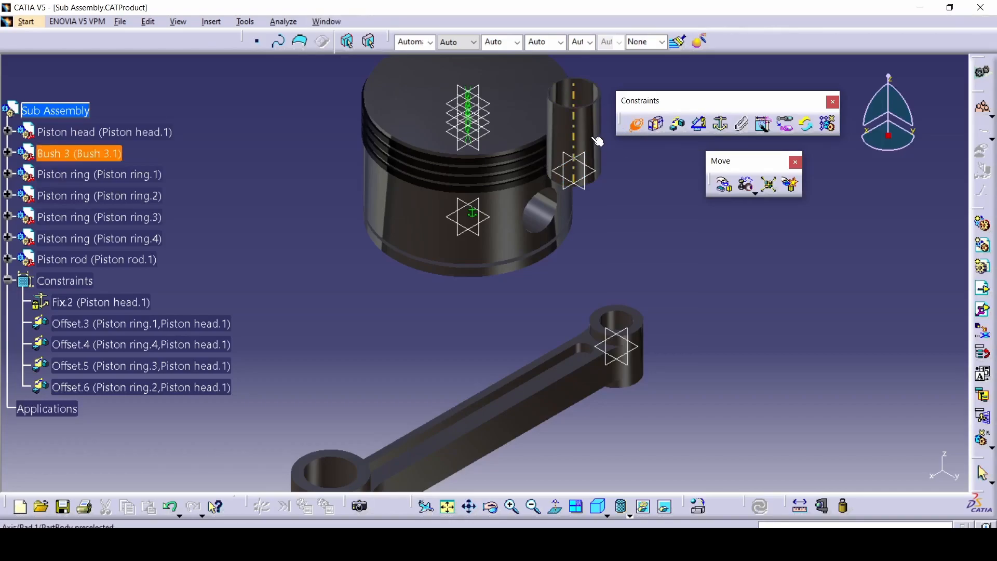
middle_drag(572, 195, 600, 99)
click(385, 419)
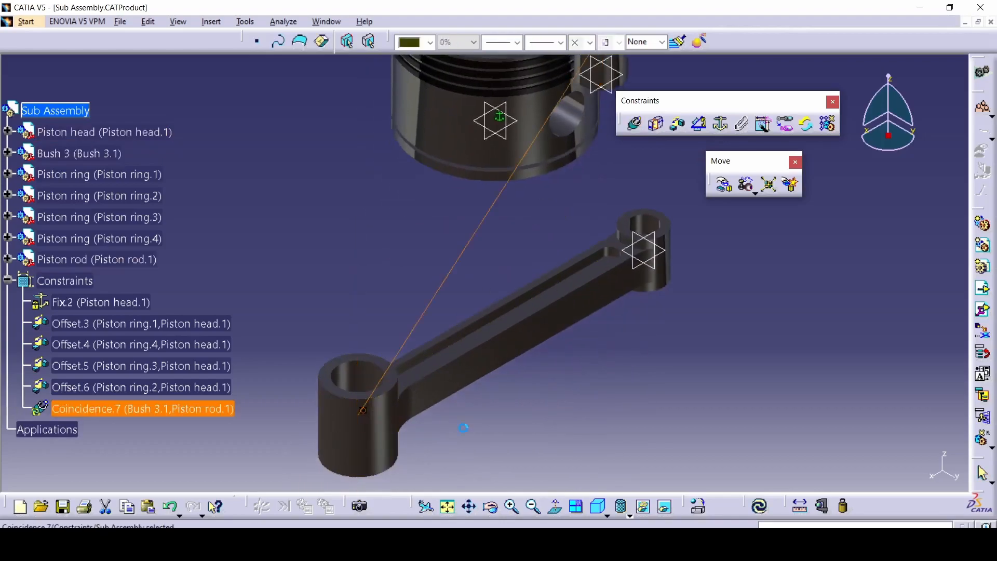
click(759, 505)
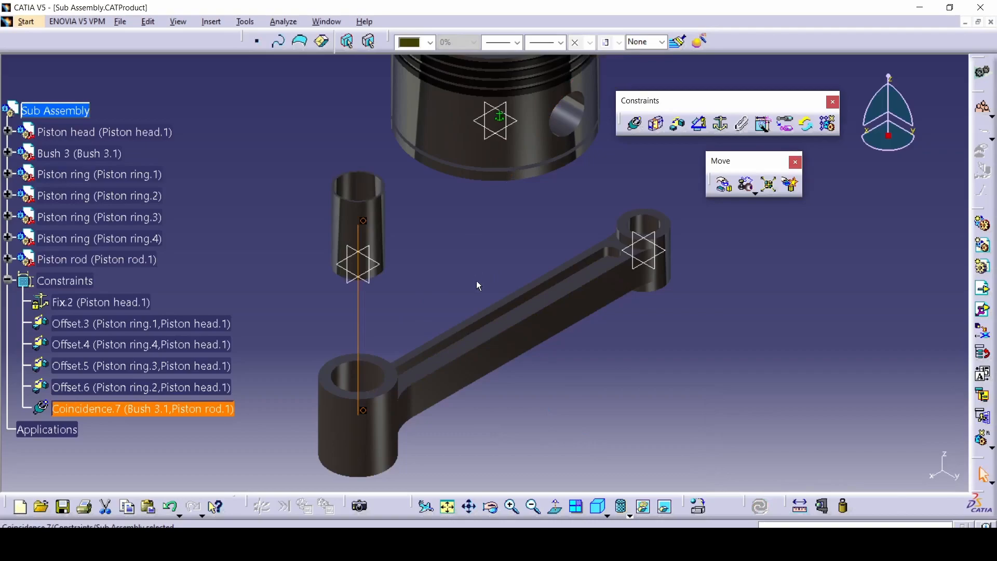
- Add an offset constraint with orientation Same that sets Bush 3's end face flush with the rod's large-end face, and update the assembly
middle_drag(387, 316, 420, 292)
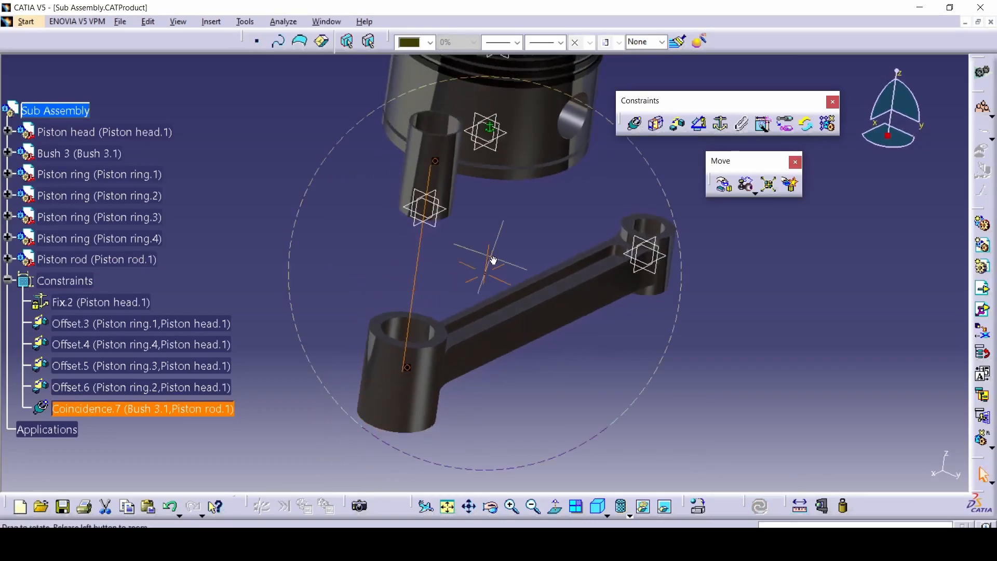
middle_drag(493, 260, 568, 254)
click(683, 127)
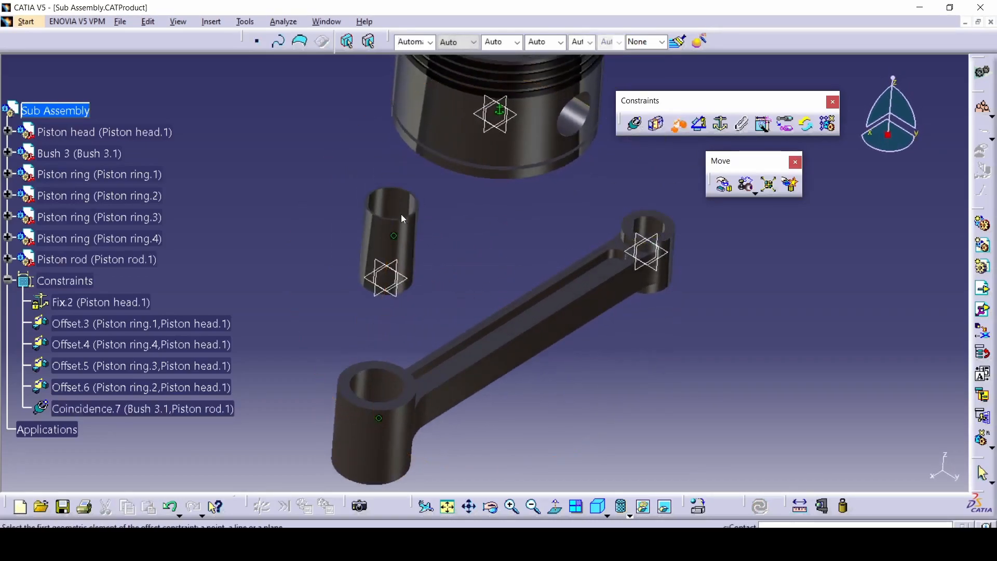
middle_drag(433, 274, 499, 255)
middle_drag(428, 192, 383, 156)
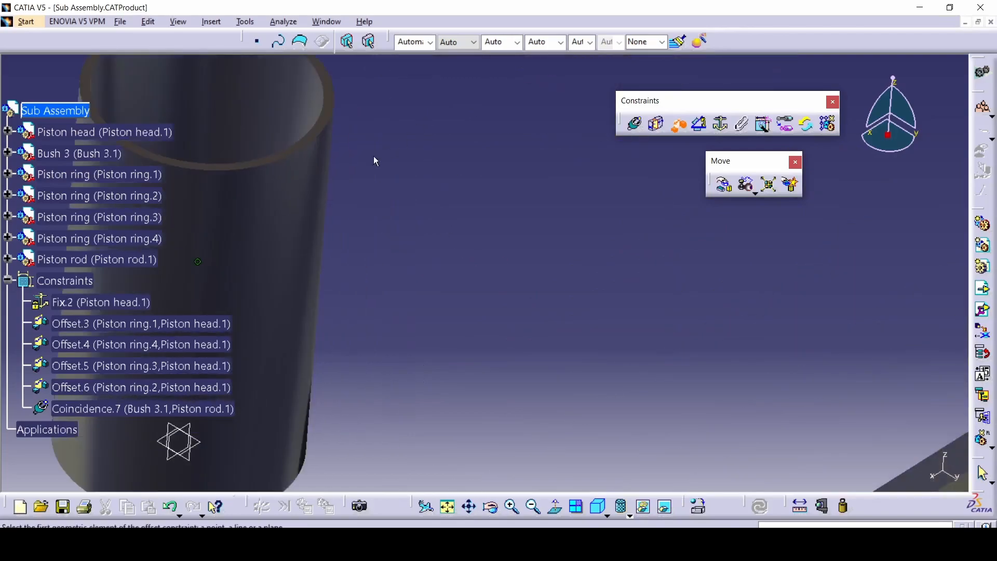
click(330, 117)
middle_drag(382, 76, 358, 57)
middle_drag(525, 291, 479, 78)
click(354, 326)
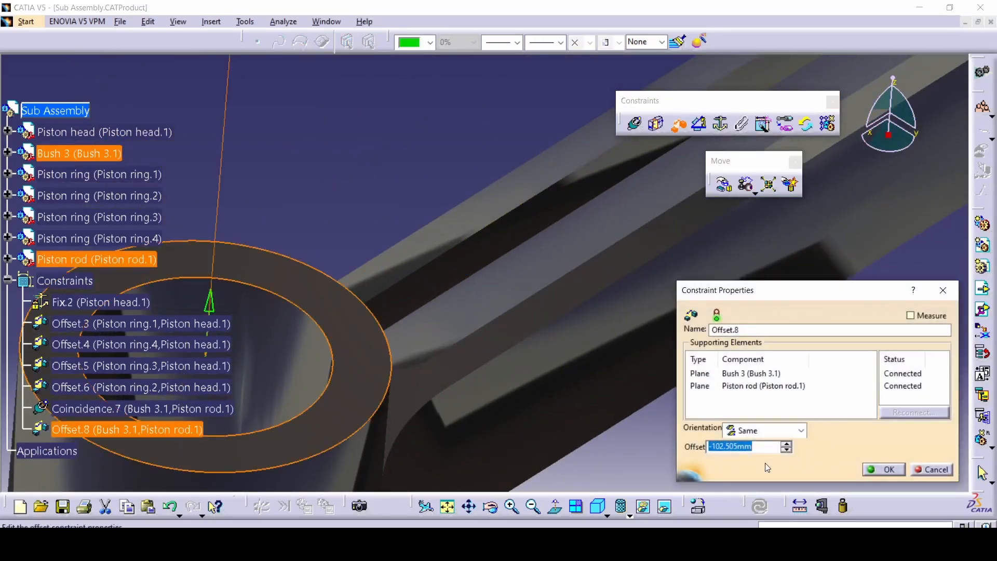
key(Return)
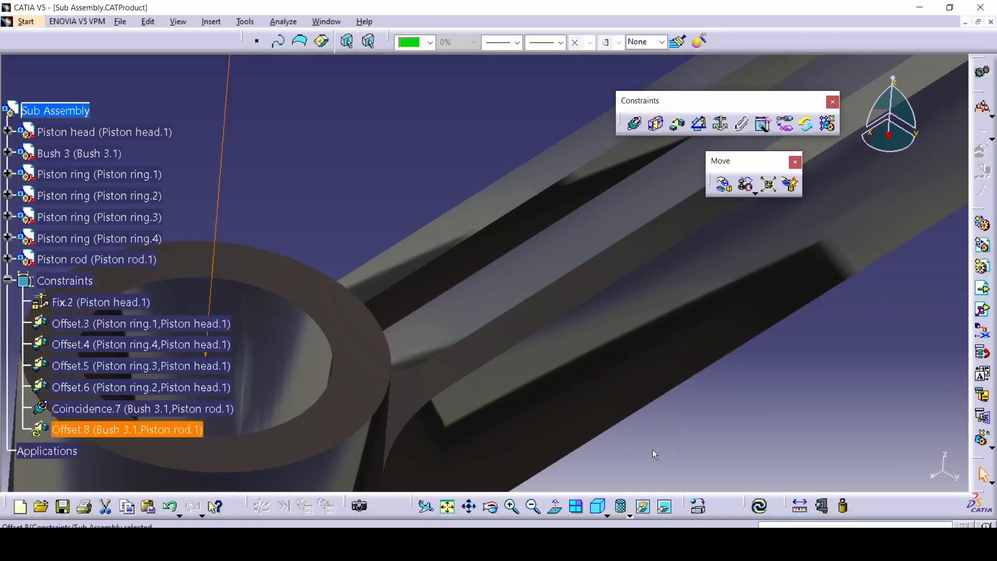
click(760, 507)
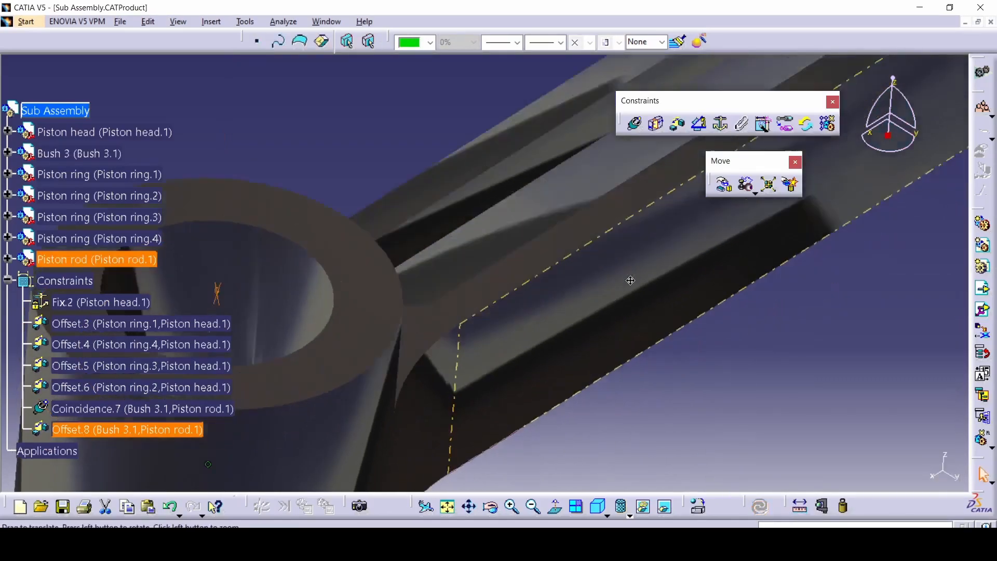
- Check the exploded reference image for the bush at the rod's small end and open Bush 4.CATPart from the Radial piston rod folder
middle_drag(545, 203, 490, 319)
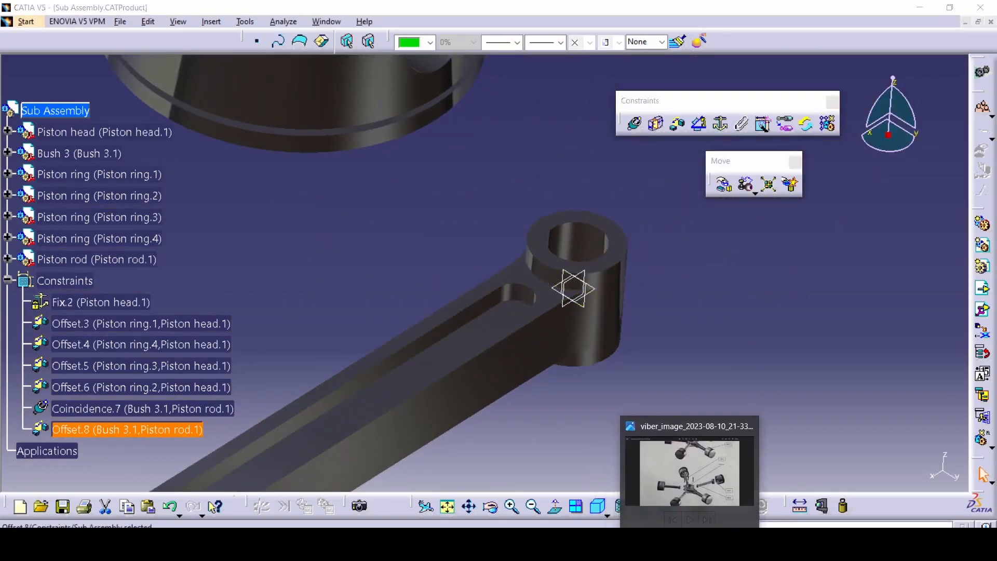
click(720, 457)
drag(747, 382, 745, 377)
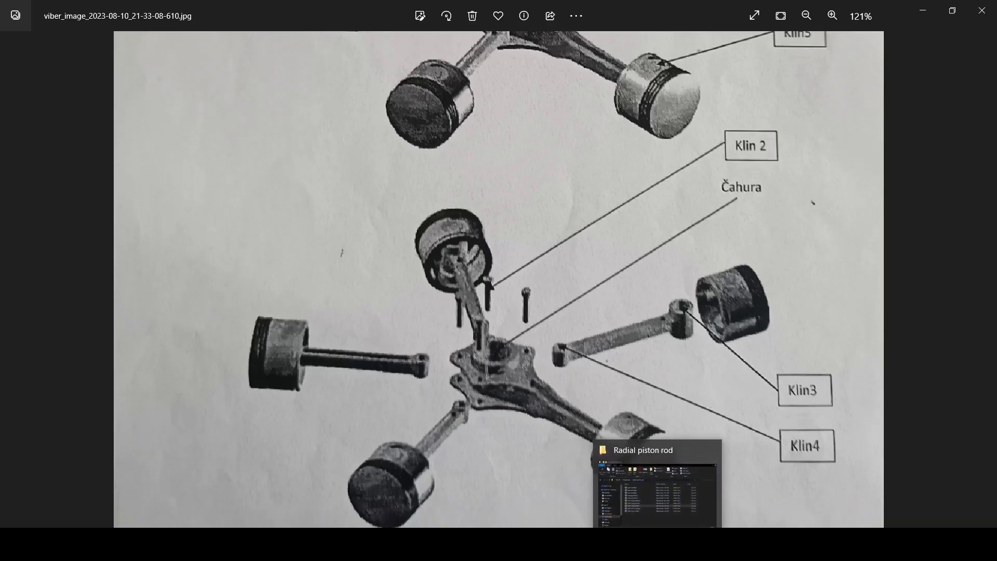
click(658, 485)
double_click(432, 205)
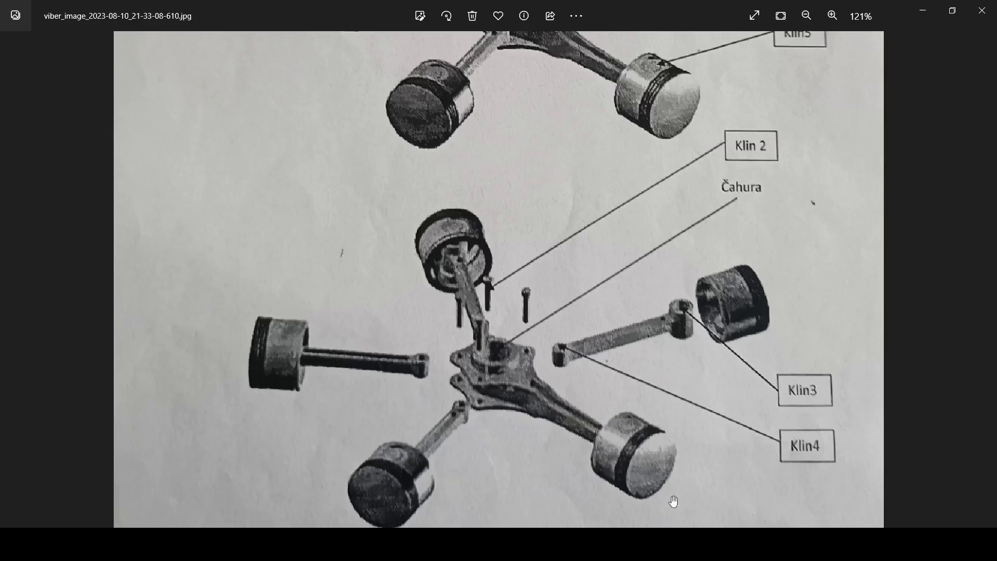
- Examine the rod bush dimensions in the reference part drawing and return to the Bush 4 part in CATIA
click(7, 287)
scroll(594, 376, up, 4)
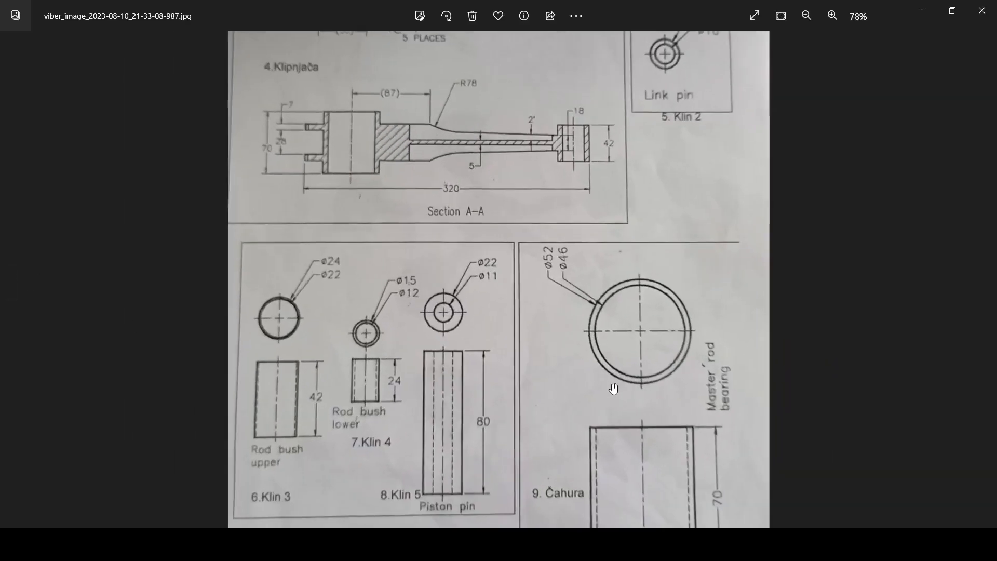
drag(612, 389, 487, 319)
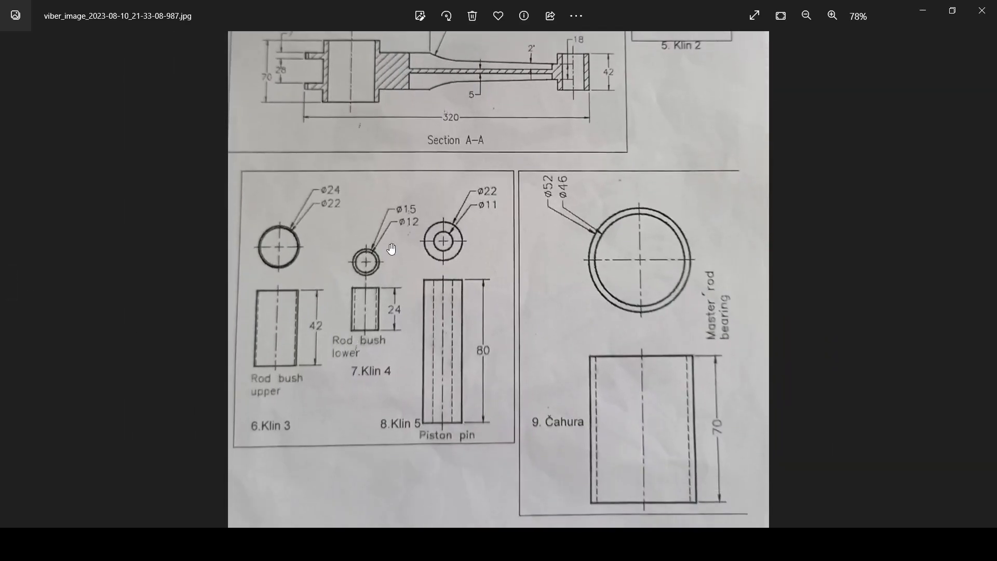
key(alt+Tab)
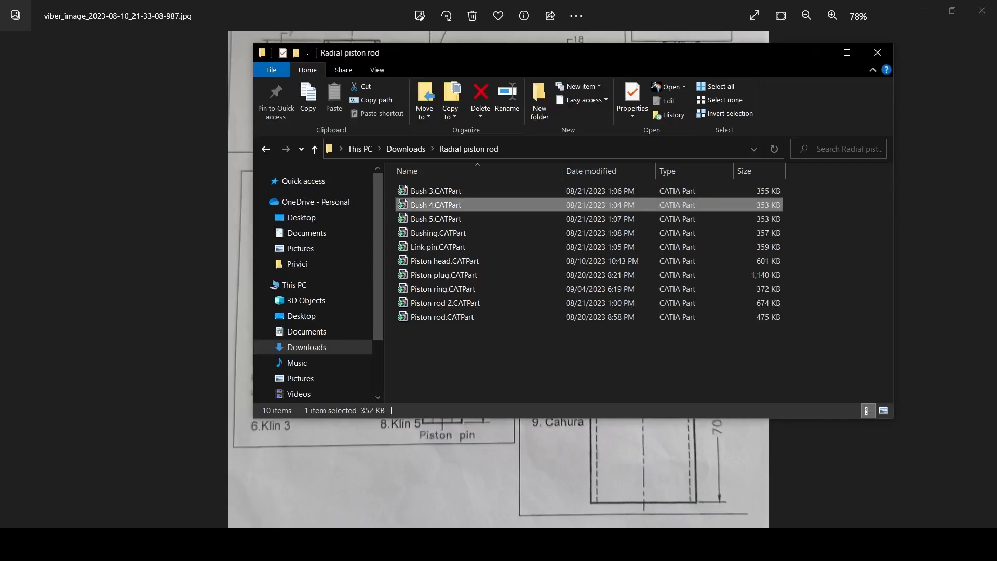
key(alt+Tab)
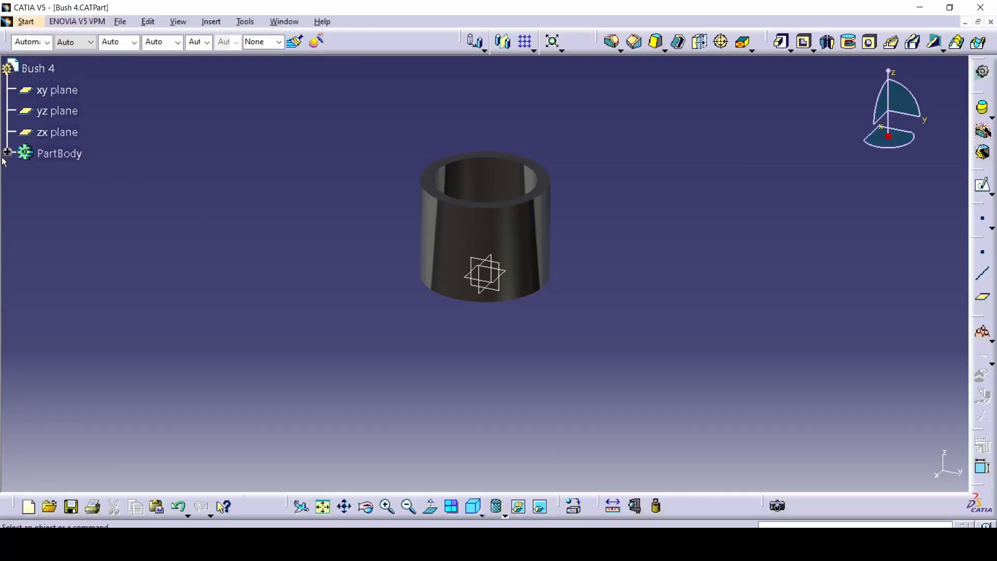
- Open Sketch.1 of Bush 4's pad for editing and dimension the diameters of its inner and outer circles
click(8, 152)
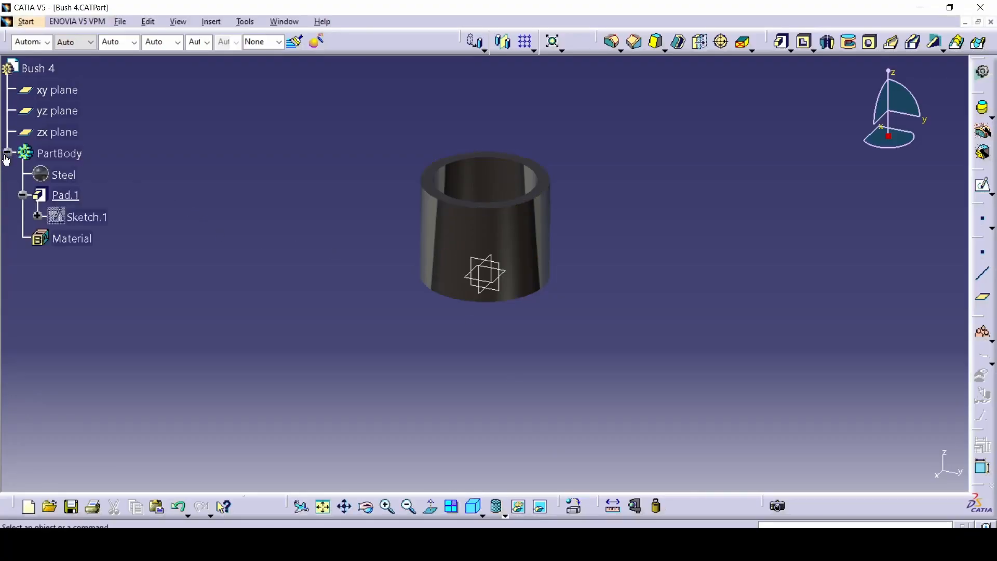
click(83, 217)
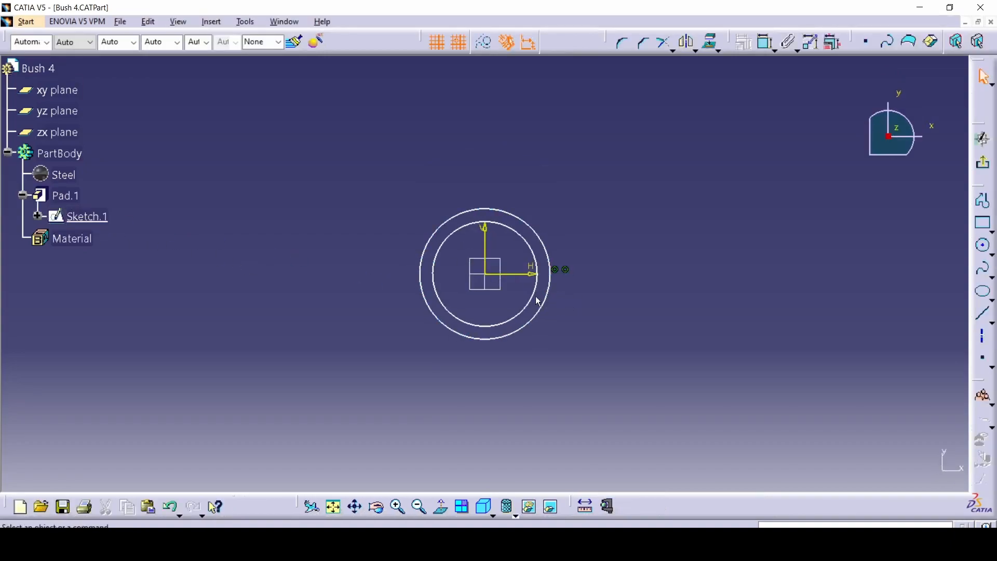
click(528, 293)
key(alt+c)
click(642, 330)
click(551, 282)
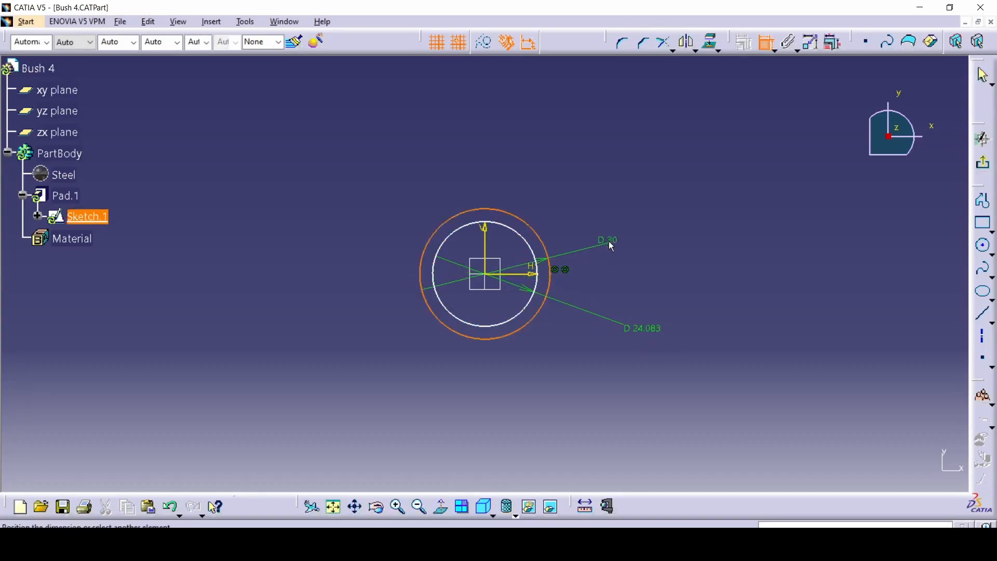
click(609, 242)
- Examine the lower rod bush (Klin 4) in the reference drawing for its inner and outer diameters, then return to the Bush 4 sketch
key(alt+Tab)
key(alt+Tab)
mouse_move(586, 171)
mouse_down()
mouse_move(586, 294)
mouse_move(587, 213)
mouse_up()
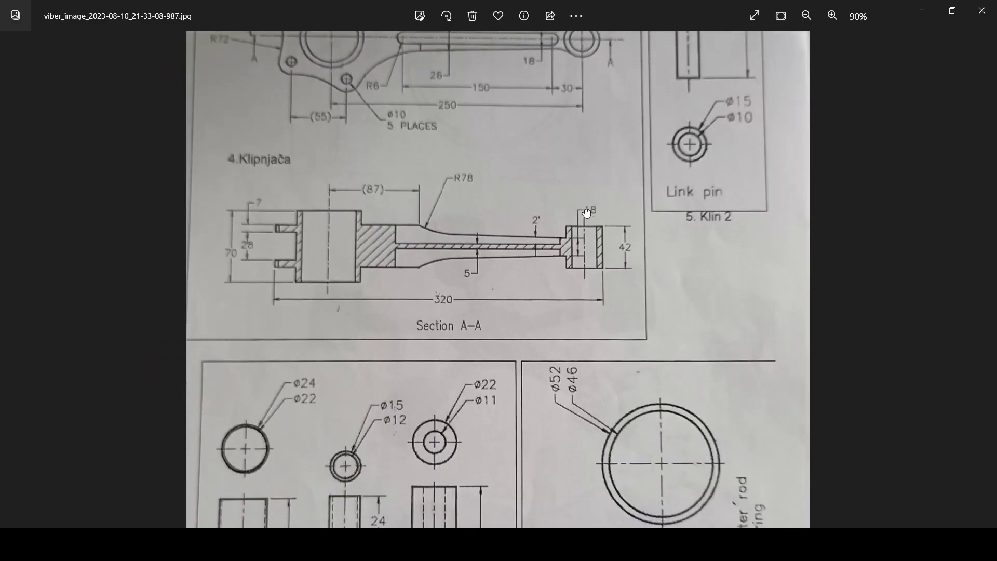
scroll(576, 363, down, 1)
drag(576, 363, 574, 310)
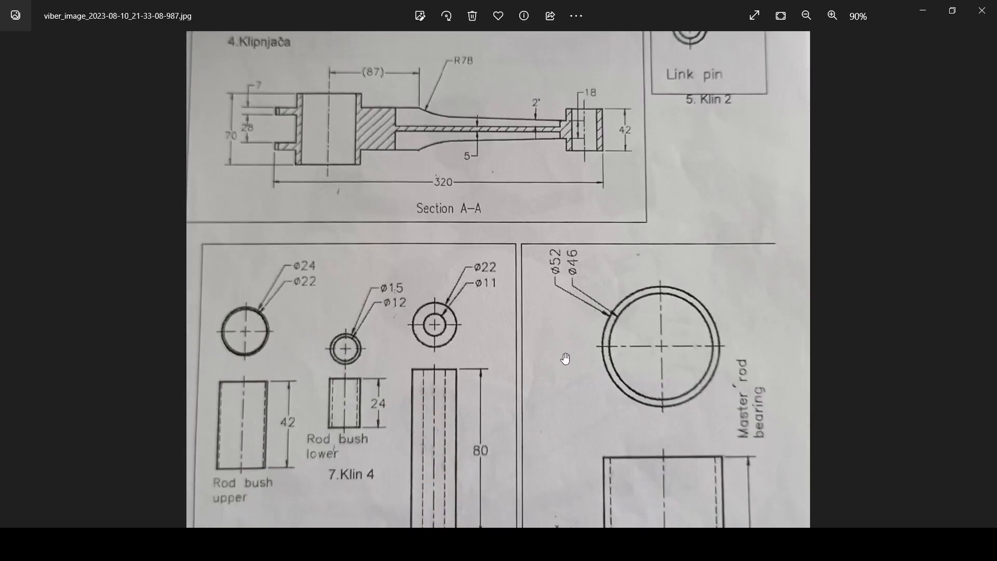
ctrl+scroll(573, 364, up, 4)
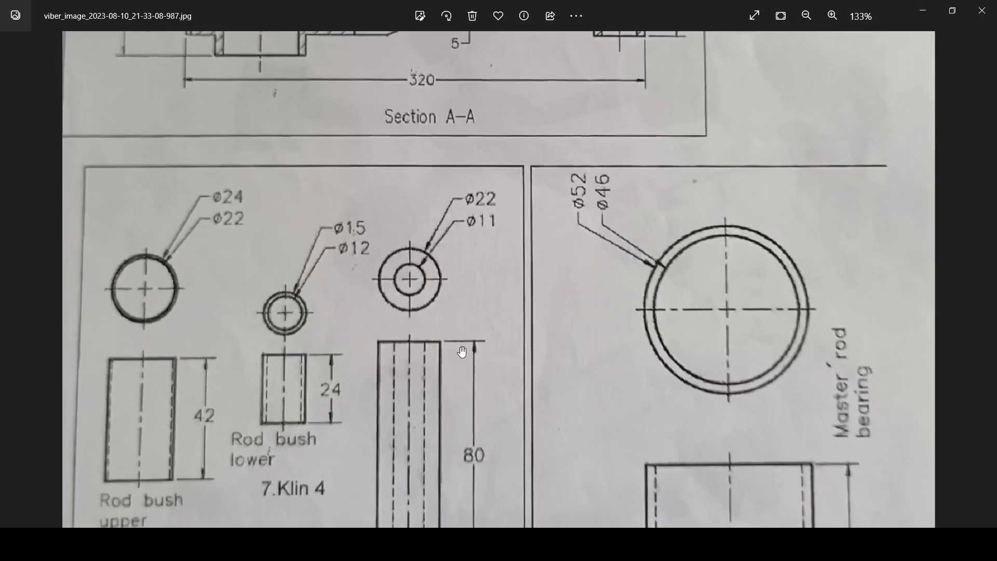
ctrl+scroll(365, 295, up, 1)
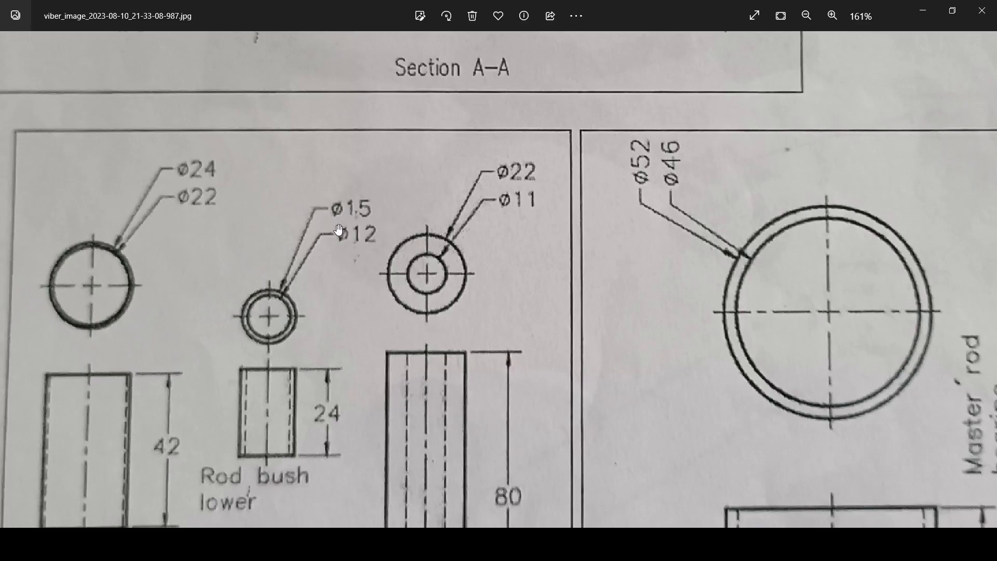
ctrl+scroll(342, 230, up, 2)
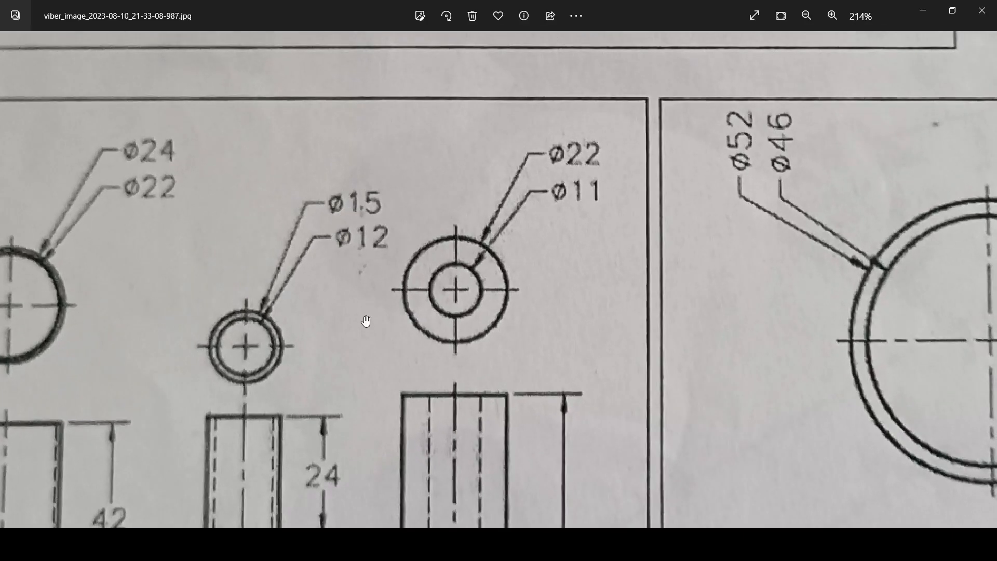
key(super+Tab)
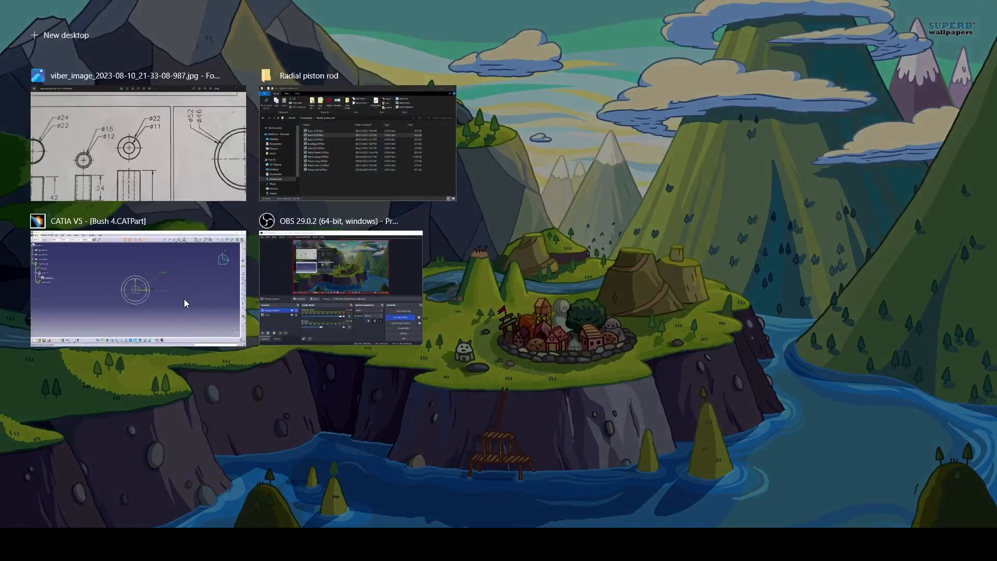
click(184, 299)
- Set the diameters of the two circles in Bush 4's sketch to 15 mm and 12 mm, checking them against the reference drawing
double_click(621, 200)
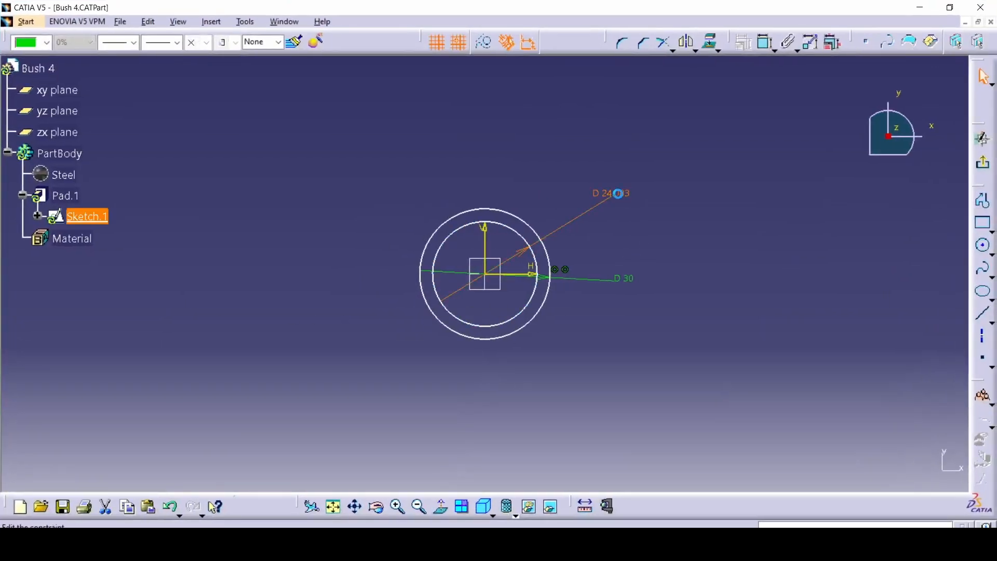
key(Return)
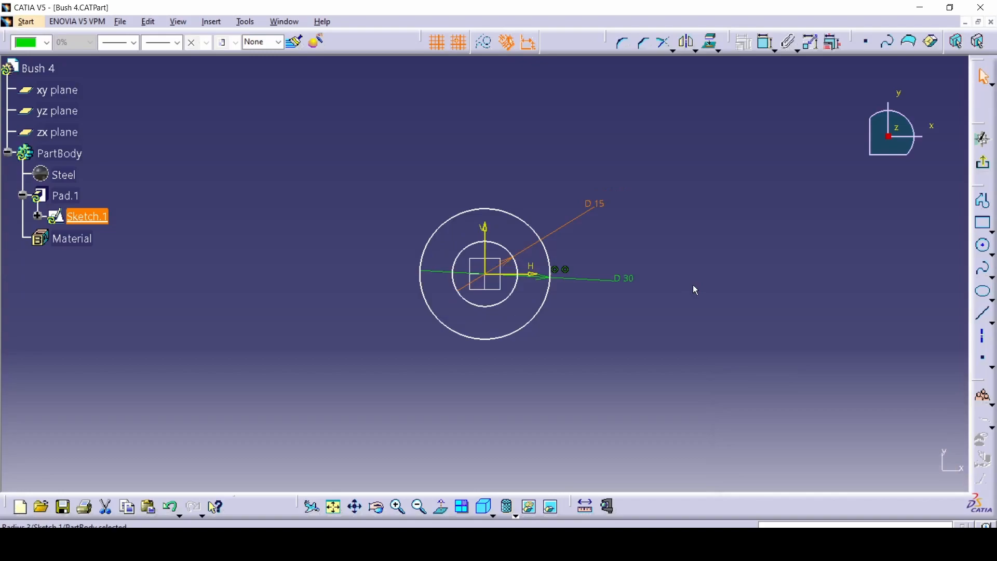
double_click(624, 281)
key(alt+Tab)
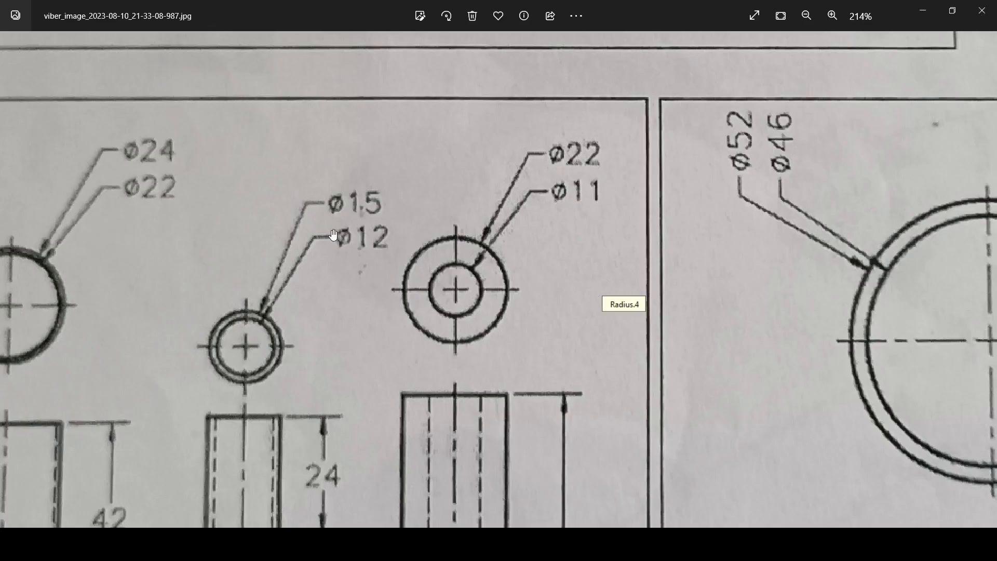
key(alt+Tab)
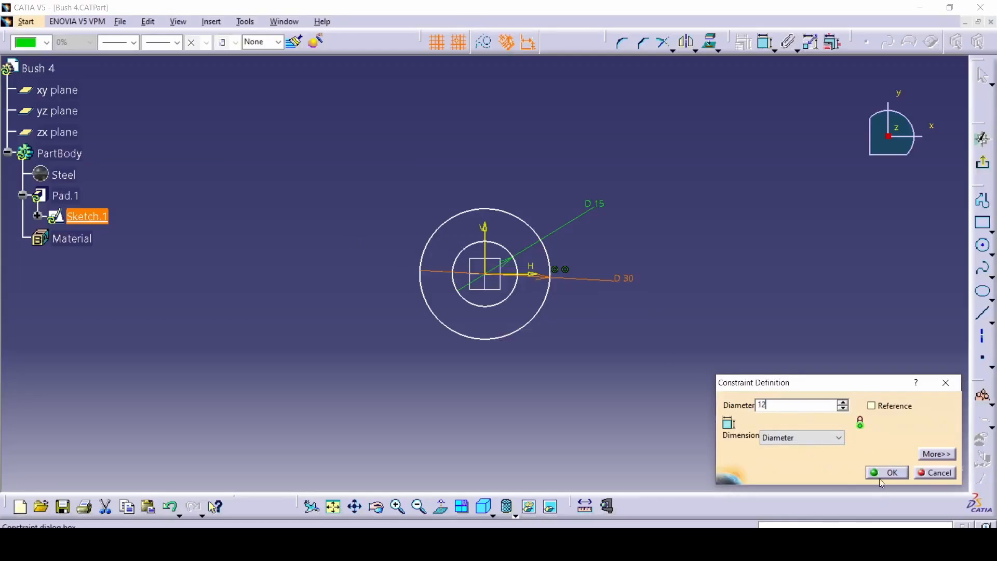
click(883, 475)
click(761, 367)
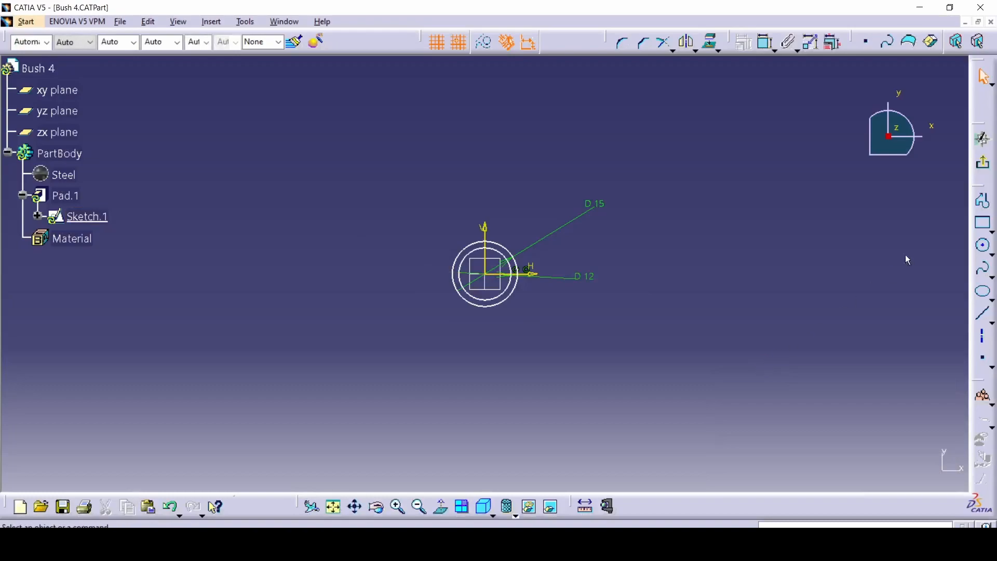
- Exit the sketch and close the Bush 4 part, saving its changes
click(978, 167)
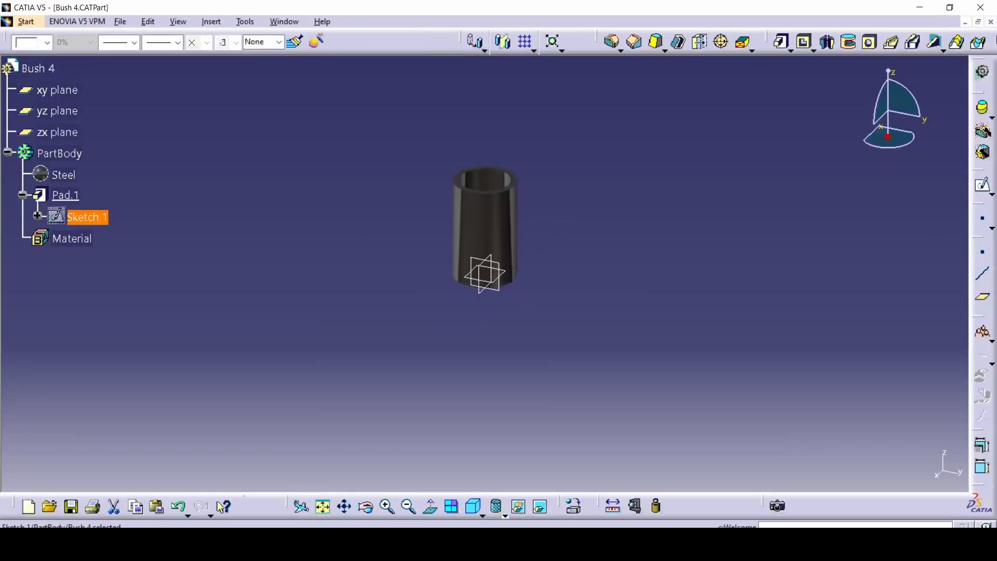
click(992, 22)
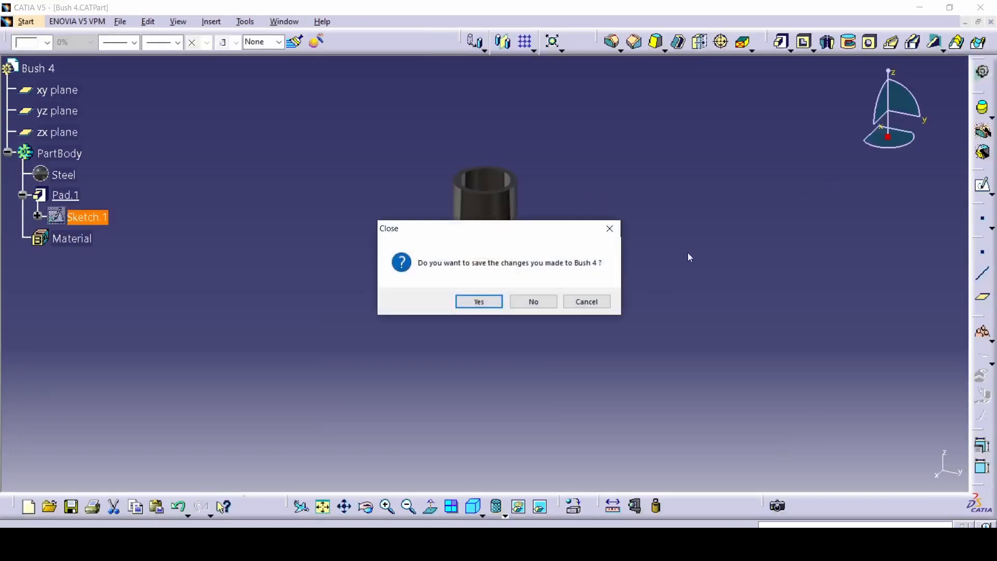
click(478, 302)
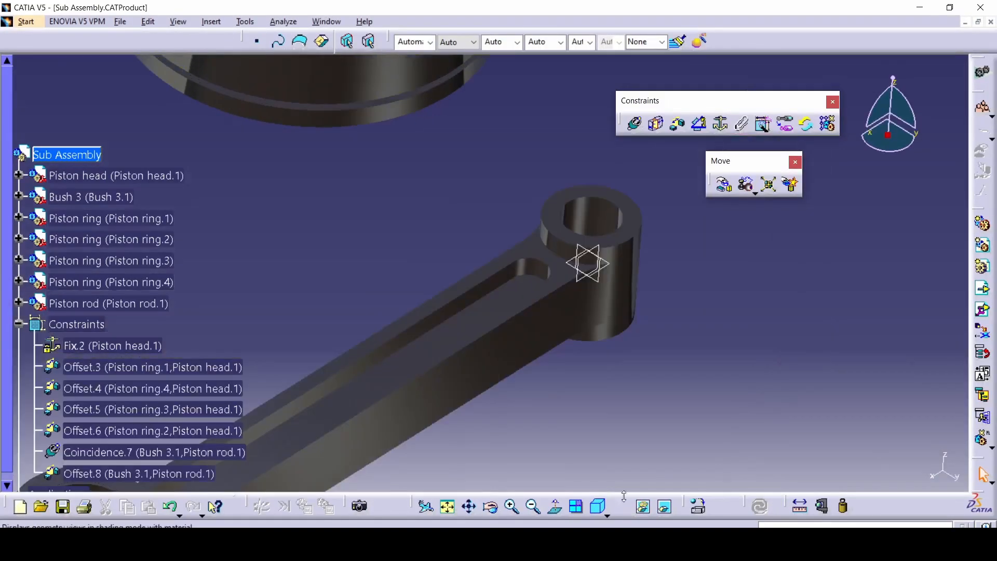
- Insert the existing component Bush 4.CATPart into the Sub Assembly product
click(66, 155)
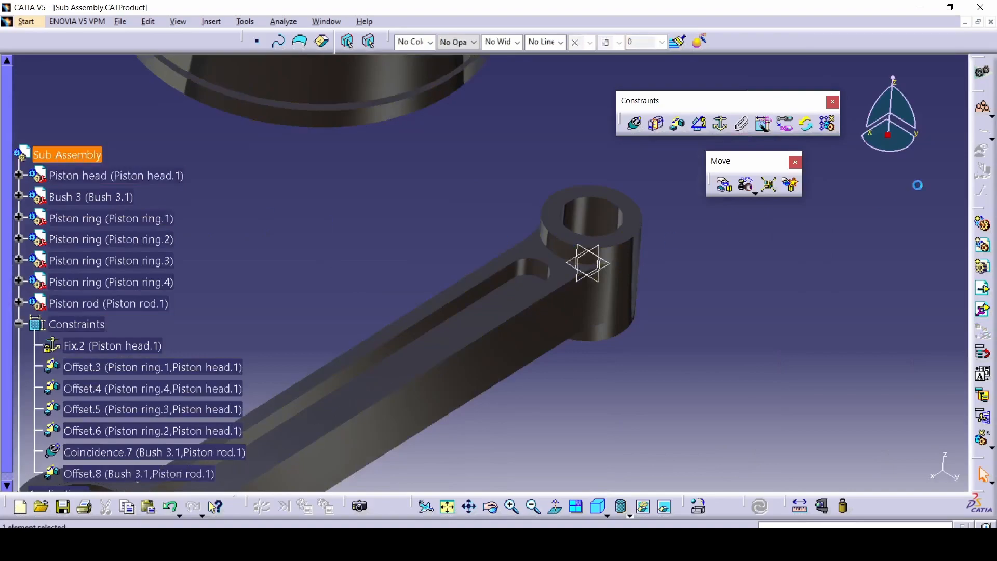
click(982, 297)
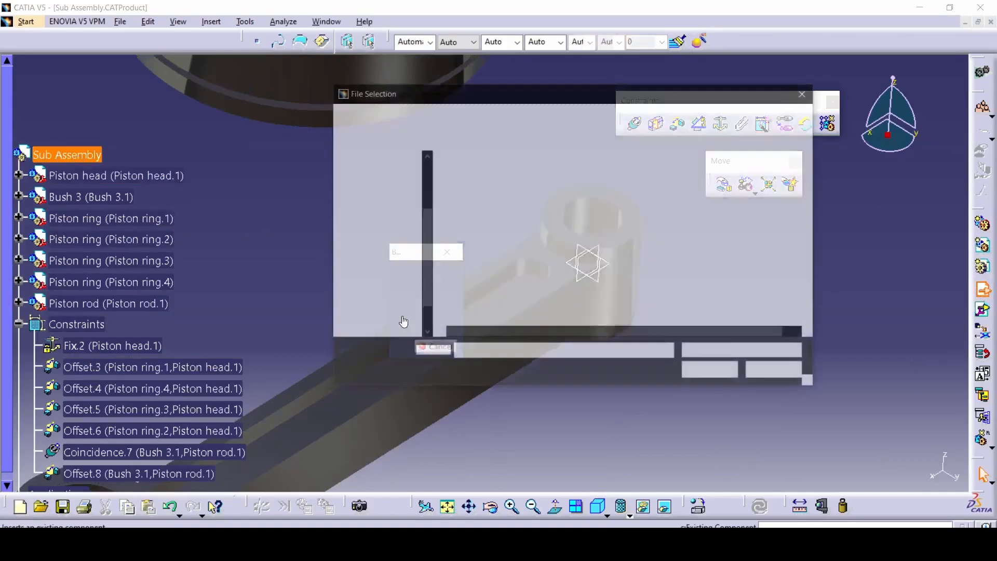
double_click(474, 191)
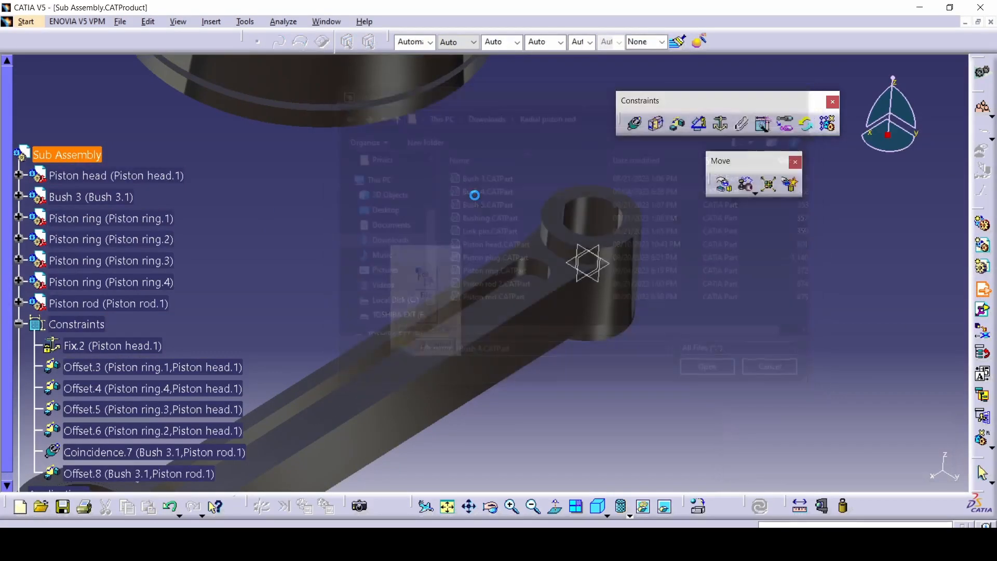
- Constrain Bush 4's axis coincident with the bore axis of the piston rod's small end and update the assembly
middle_drag(583, 380, 503, 180)
middle_drag(586, 283, 552, 291)
click(586, 290)
click(634, 123)
click(571, 273)
click(818, 312)
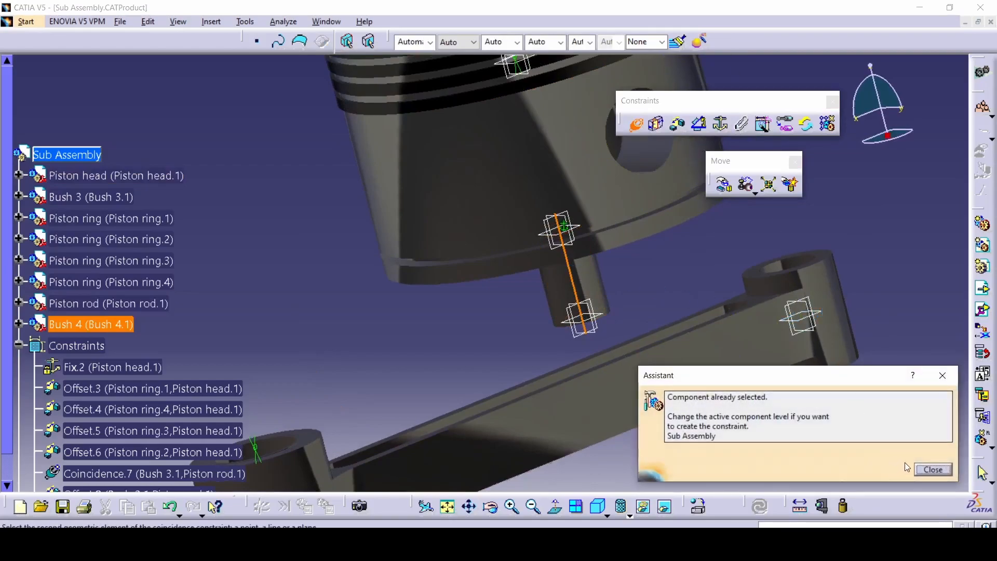
click(934, 470)
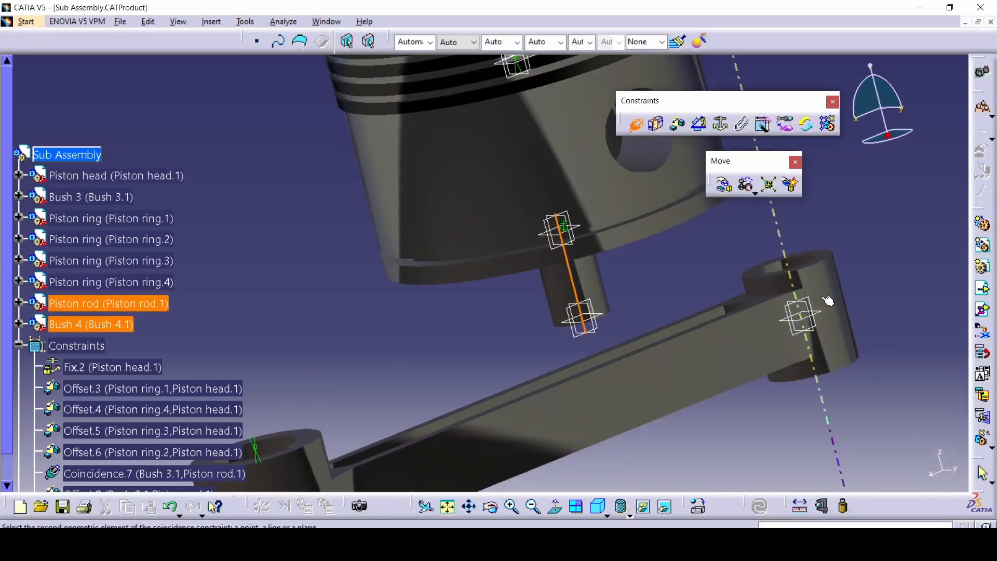
click(811, 311)
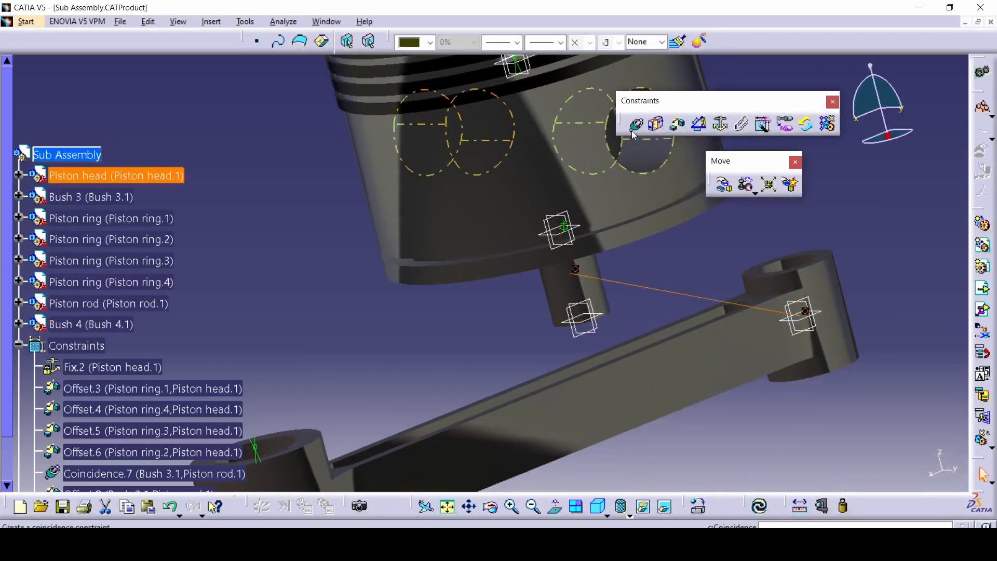
click(759, 505)
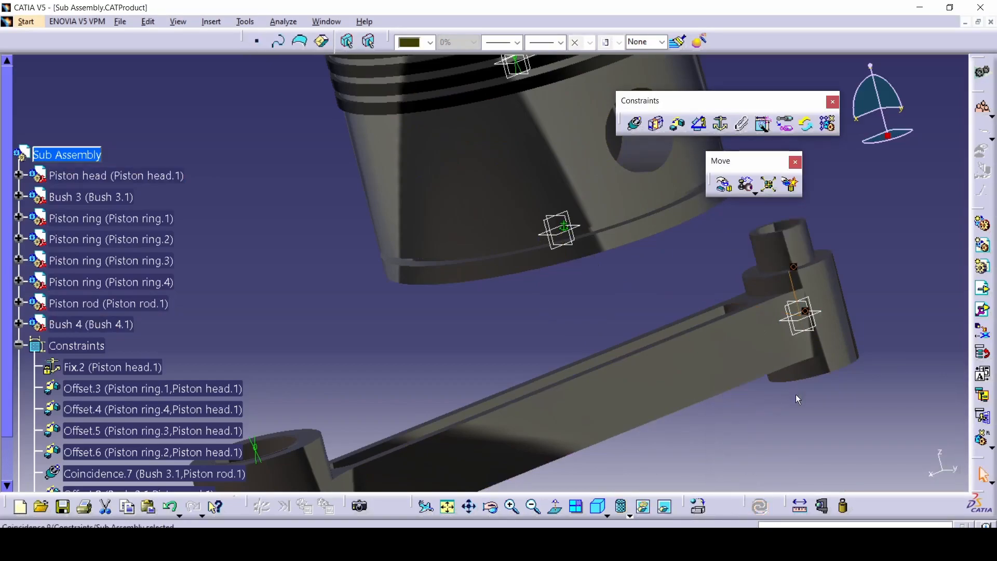
- Add a 0 mm offset constraint between Bush 4's end face and the small-end face of the piston rod, and update the assembly
middle_drag(783, 290, 624, 348)
middle_drag(619, 345, 547, 405)
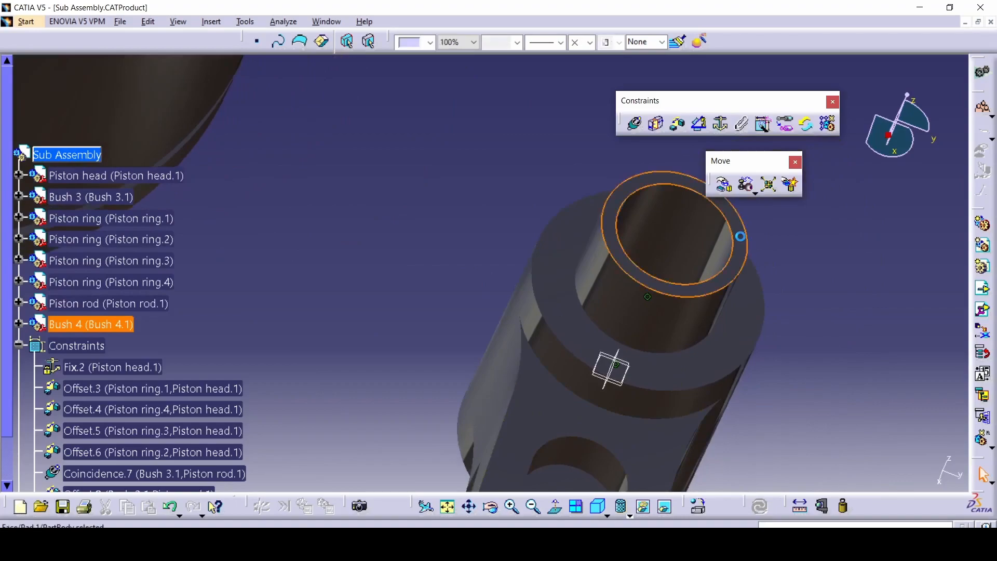
click(680, 125)
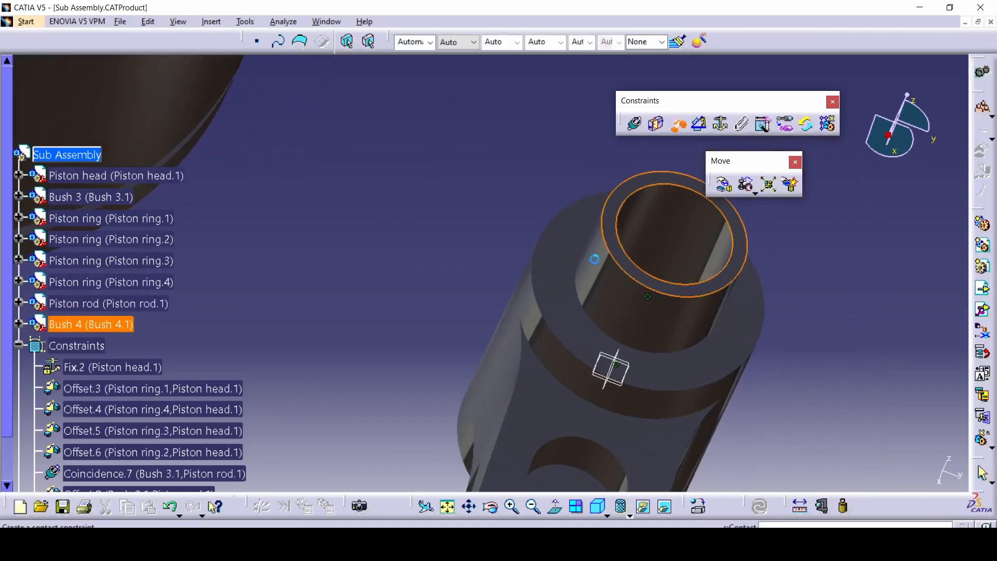
click(570, 277)
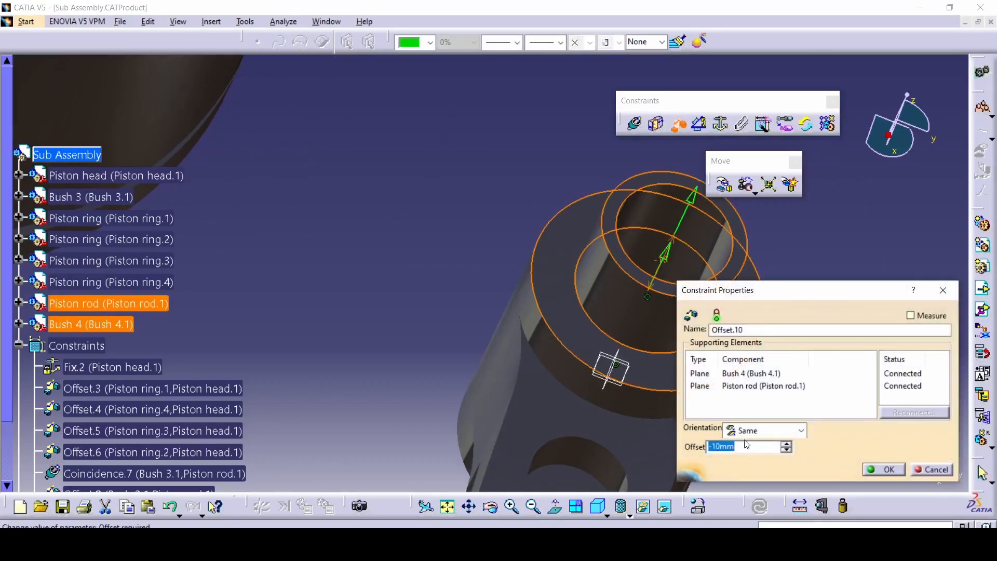
key(Return)
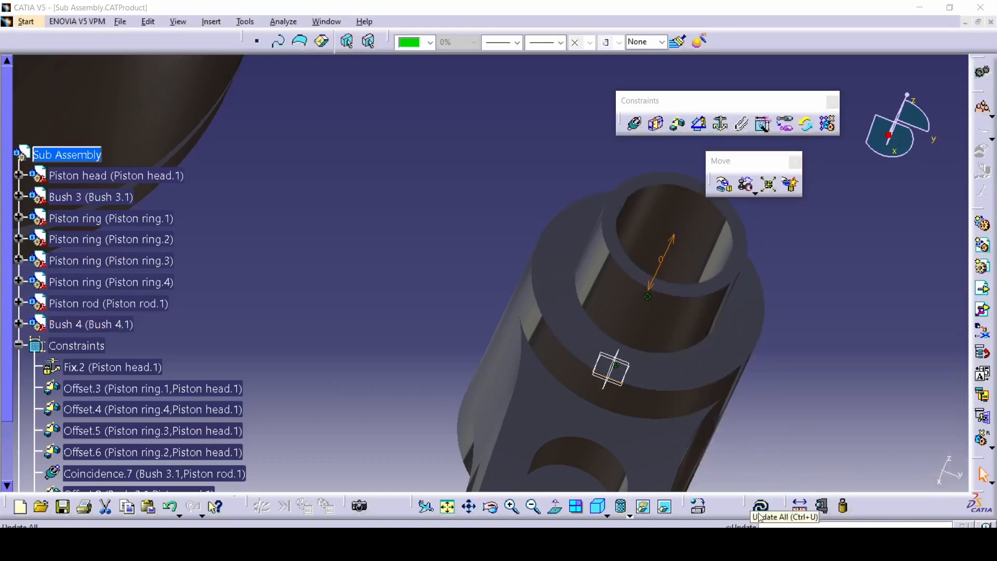
click(759, 506)
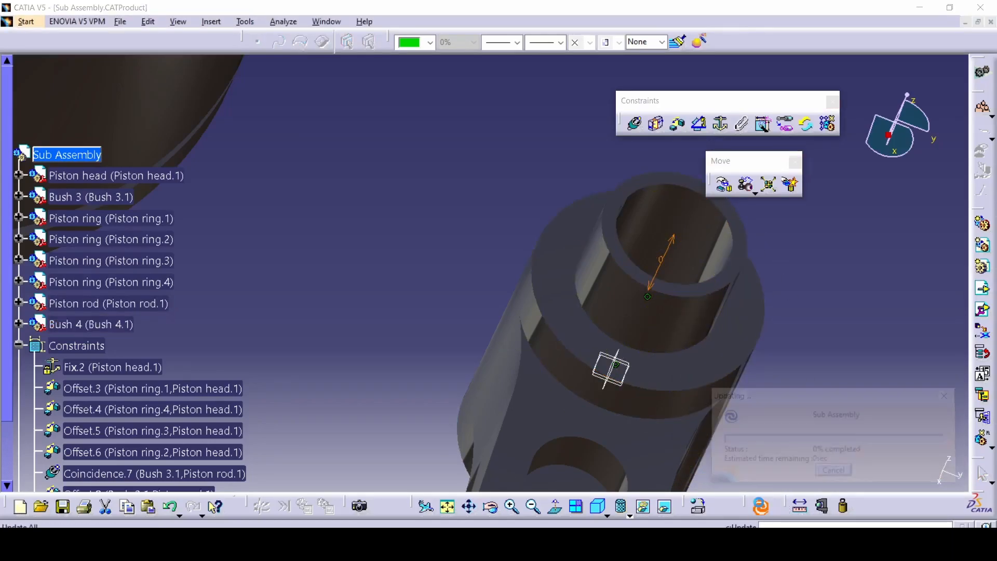
- Inspect both ends of the seated bush and compare the lower rod bush length with the rod's small-end height in the reference drawings
middle_drag(818, 449, 832, 356)
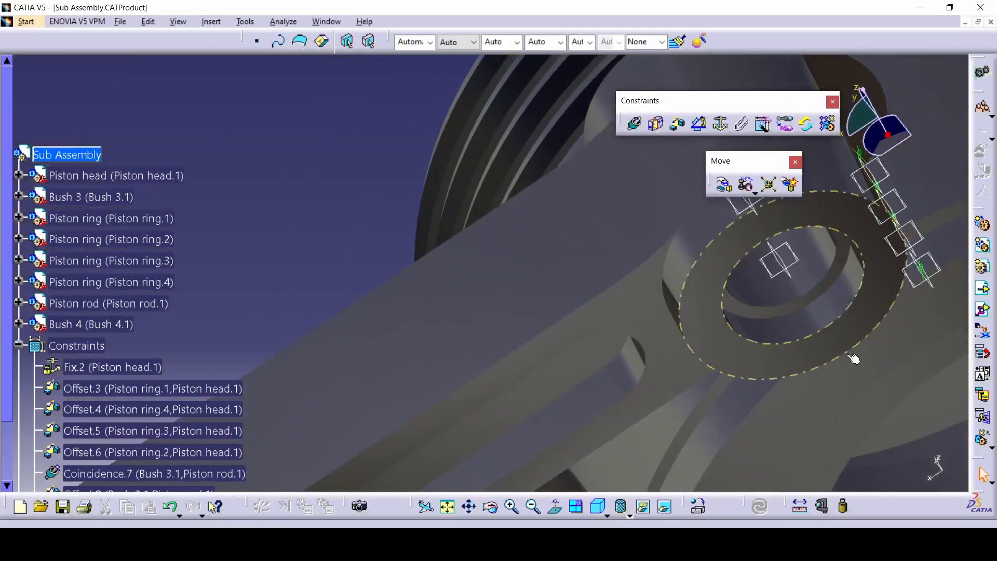
middle_drag(794, 316, 657, 315)
key(alt+Tab)
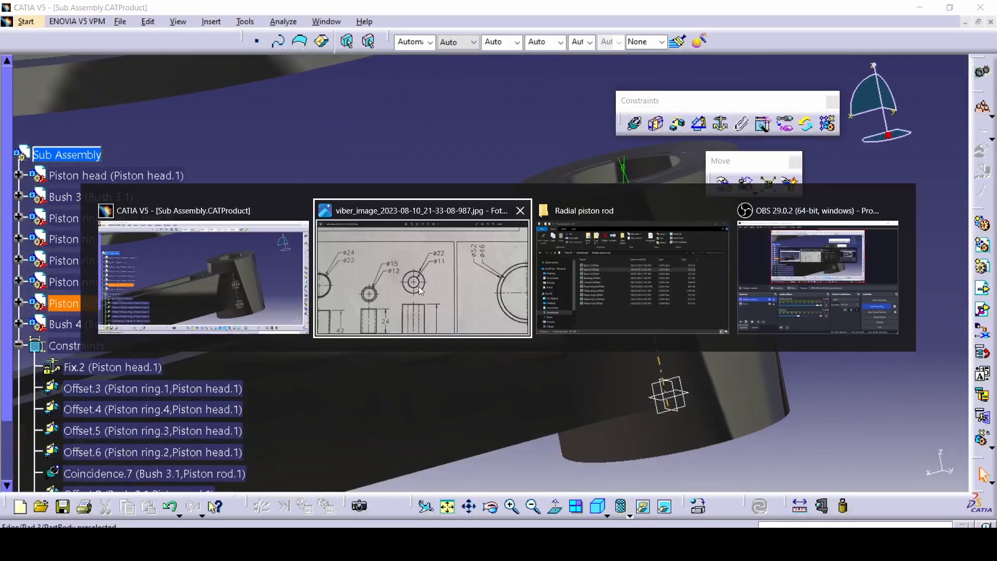
scroll(123, 375, down, 3)
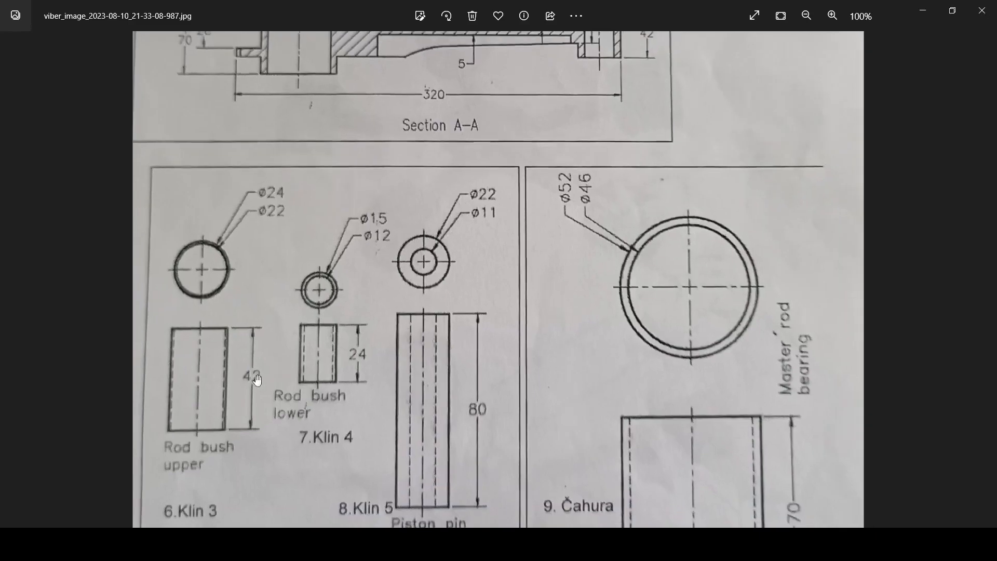
click(11, 280)
scroll(422, 362, up, 4)
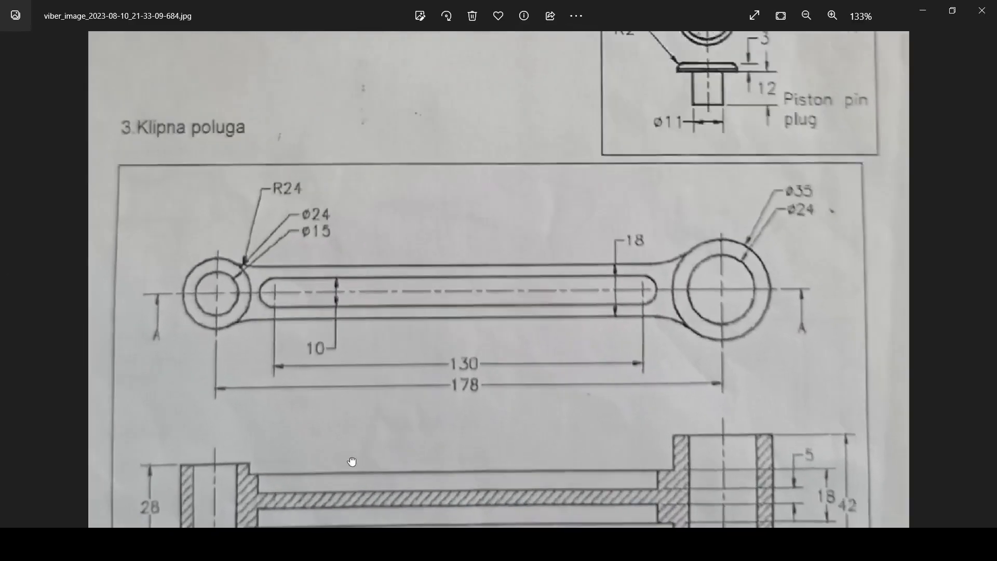
scroll(151, 417, up, 1)
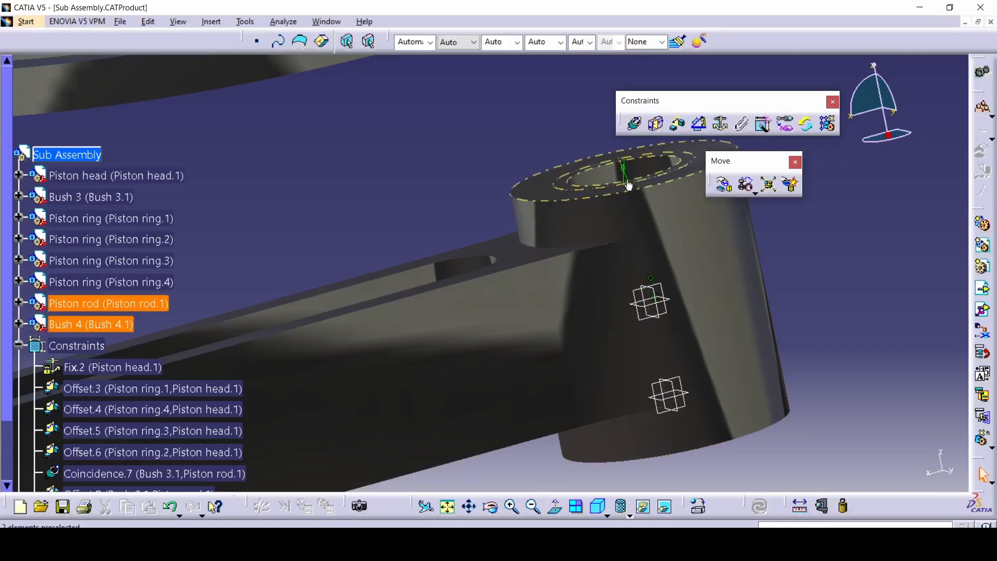
- Try a -2 mm offset between the end faces of Bush 4 and the piston rod's small end, updating the assembly
double_click(626, 169)
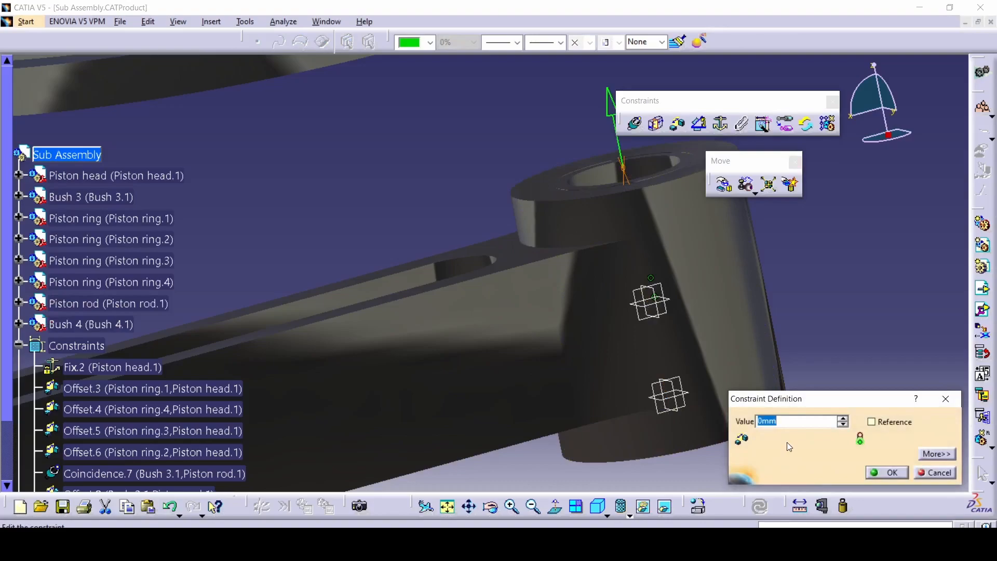
key(Return)
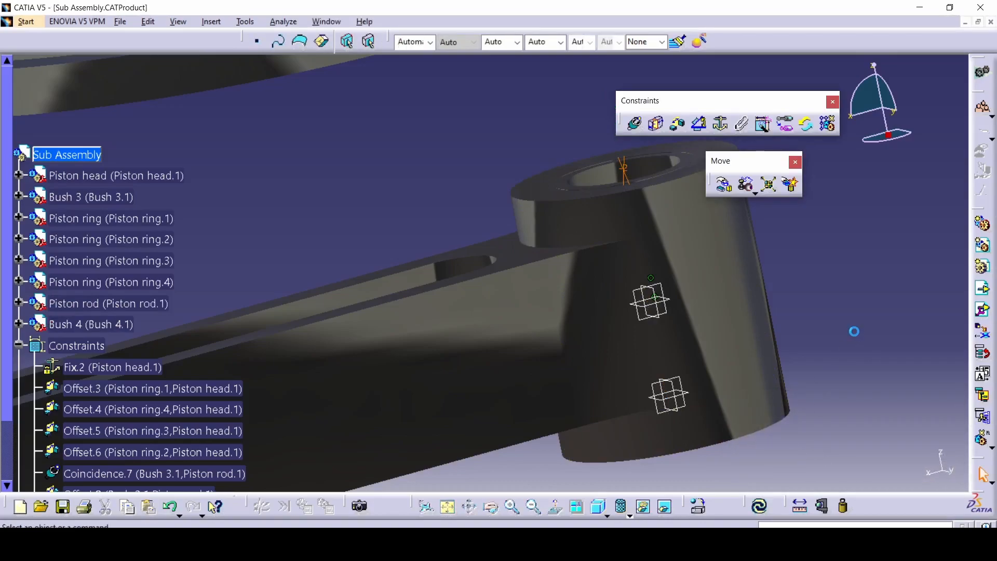
click(757, 507)
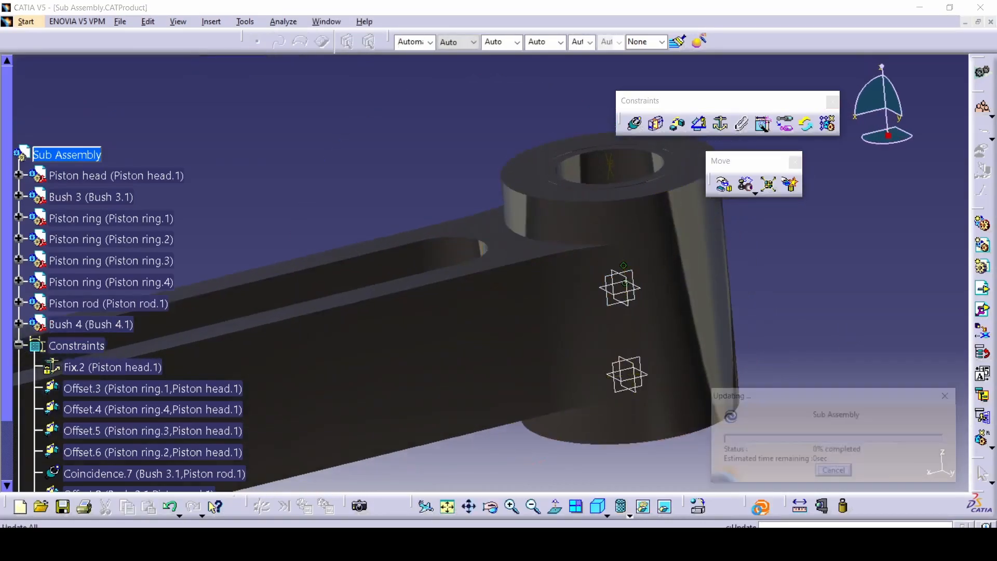
- Set the offset between the end faces of Bush 4 and the piston rod's small end to 2 mm and update the assembly
double_click(611, 154)
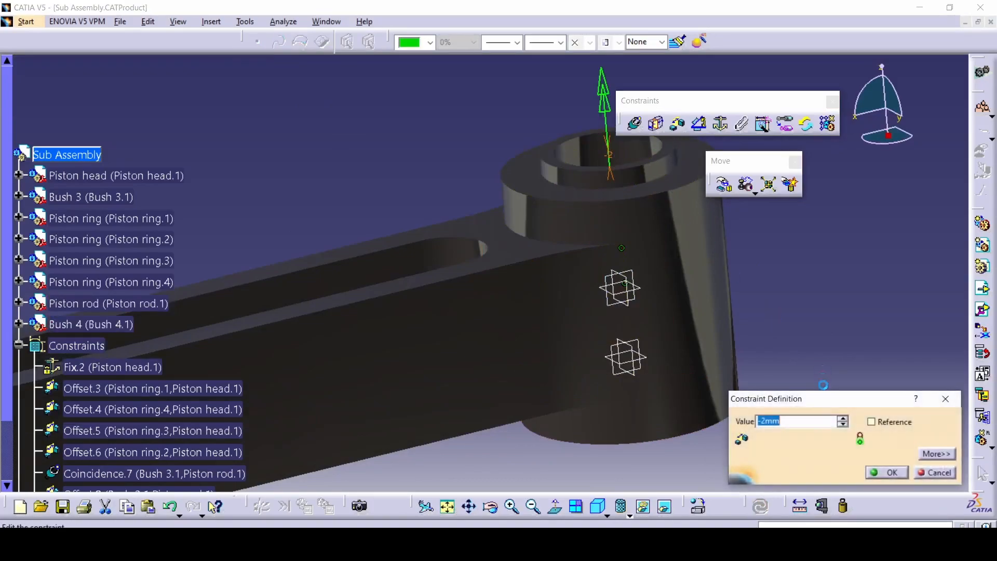
key(Return)
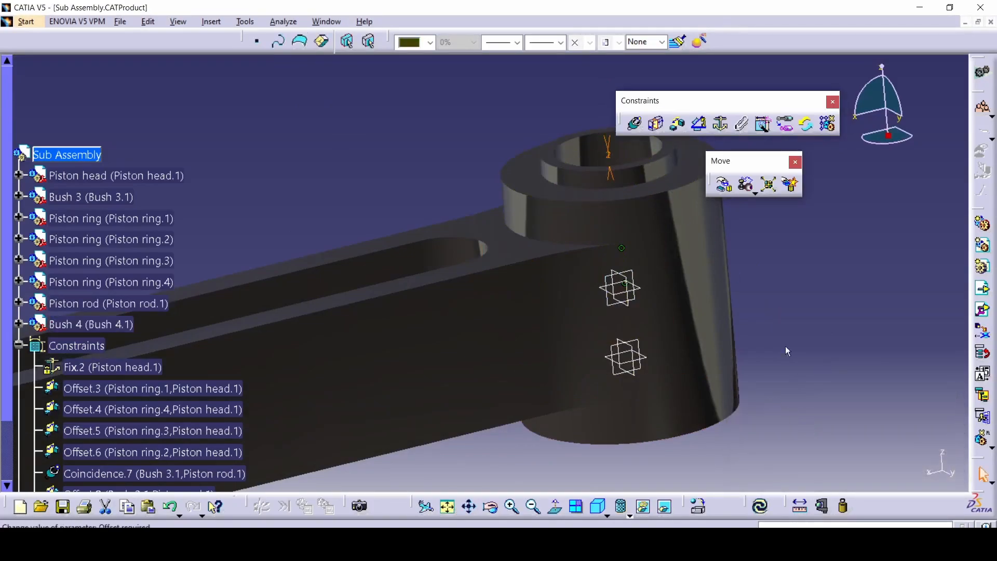
click(762, 505)
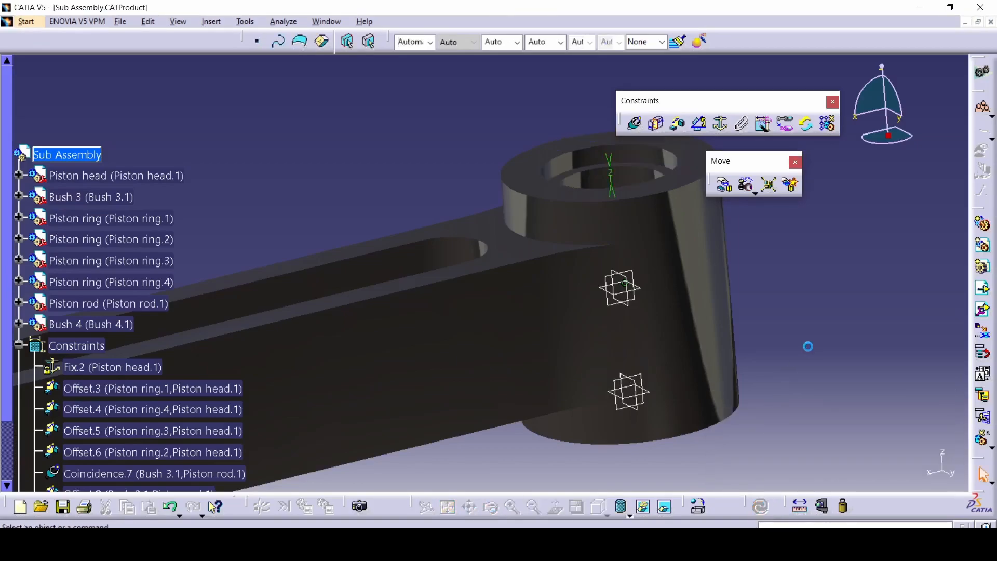
- Inspect Bush 4 inside the rod's small end, and examine the exploded reference image for how the rod, bushes and piston fit together
middle_drag(666, 414, 650, 314)
middle_drag(546, 185, 530, 344)
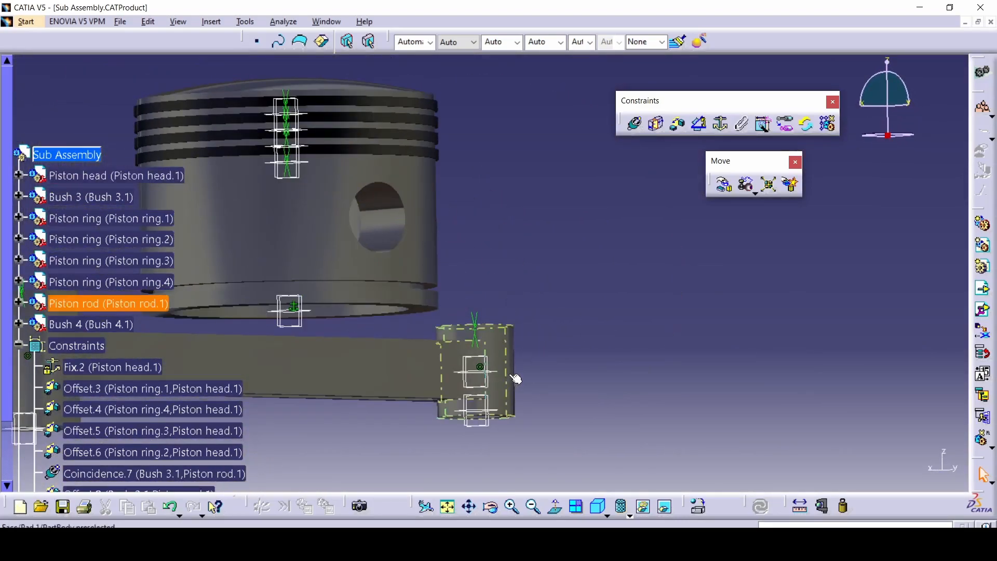
click(693, 544)
scroll(690, 499, down, 4)
click(985, 283)
click(985, 283)
scroll(619, 403, up, 3)
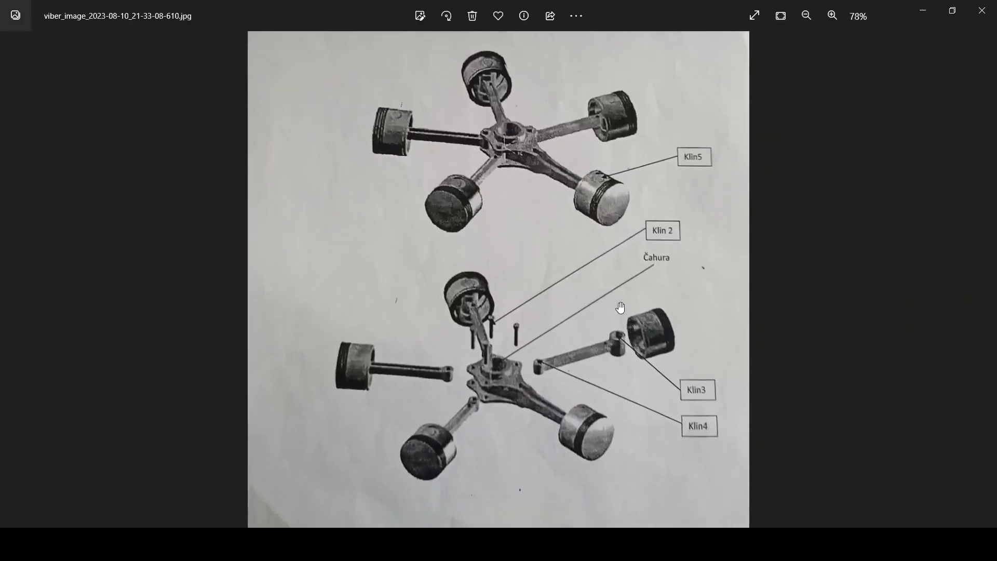
scroll(597, 333, up, 1)
drag(587, 357, 579, 278)
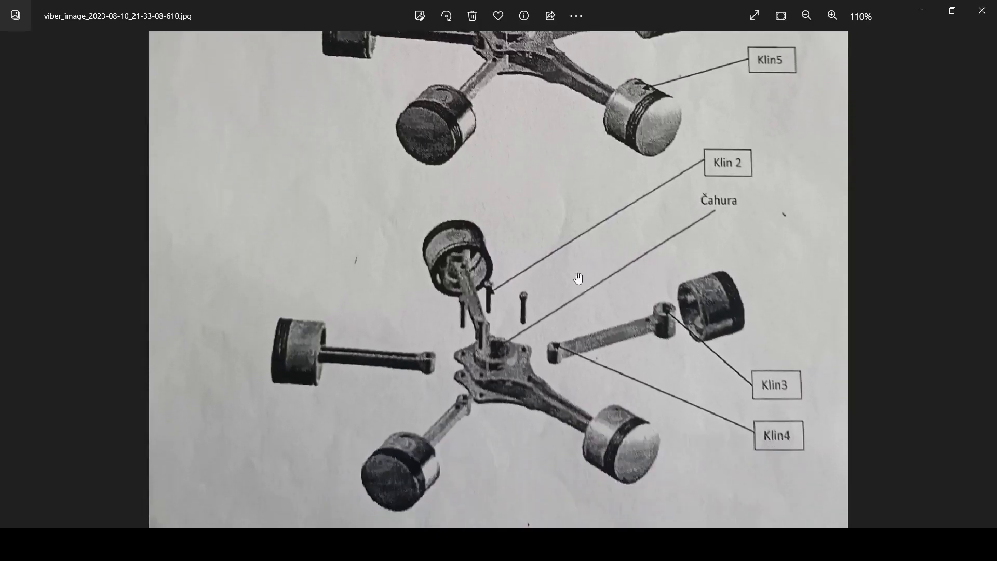
drag(688, 242, 694, 292)
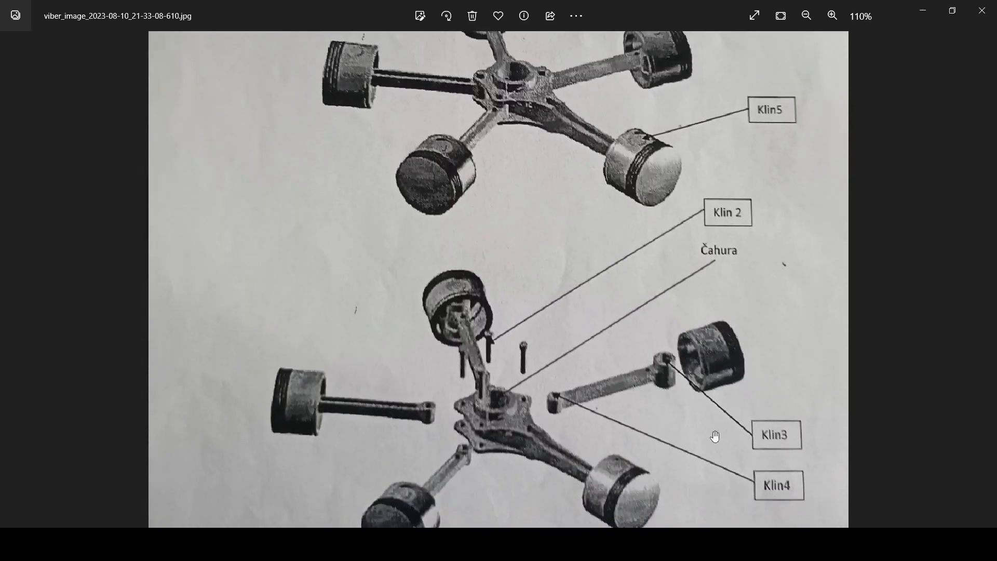
- Return to the CATIA assembly, make the piston rod's big-end axis coincident with the piston head's pin-hole axis, and update the assembly
click(639, 544)
middle_drag(537, 238, 466, 332)
click(634, 125)
click(312, 347)
middle_drag(452, 250, 281, 540)
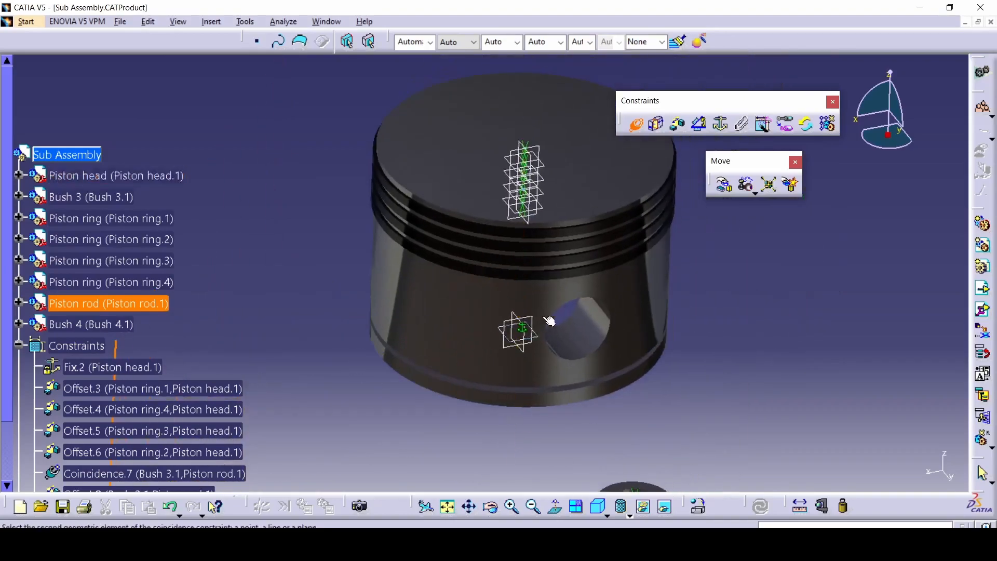
click(590, 334)
click(768, 513)
middle_drag(756, 464, 621, 273)
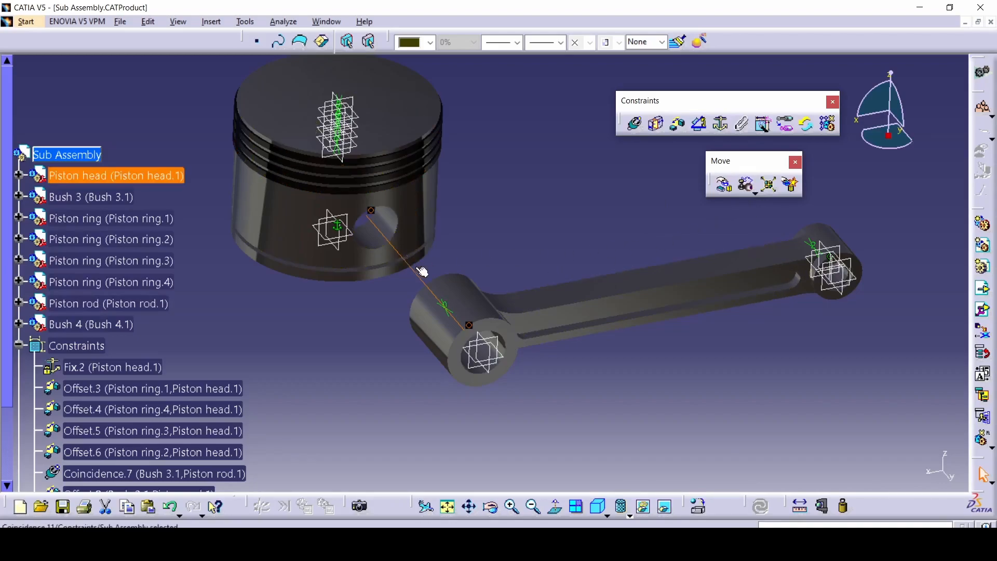
- Add a coincidence constraint between the zx plane of the piston head and the matching plane of Bush 3, and update the assembly
click(358, 223)
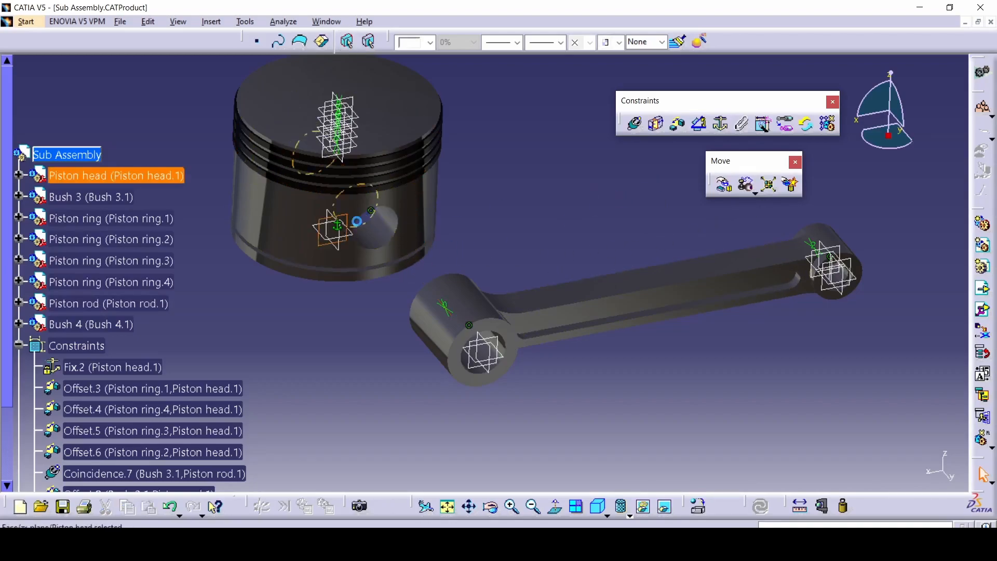
click(634, 125)
click(501, 340)
click(871, 469)
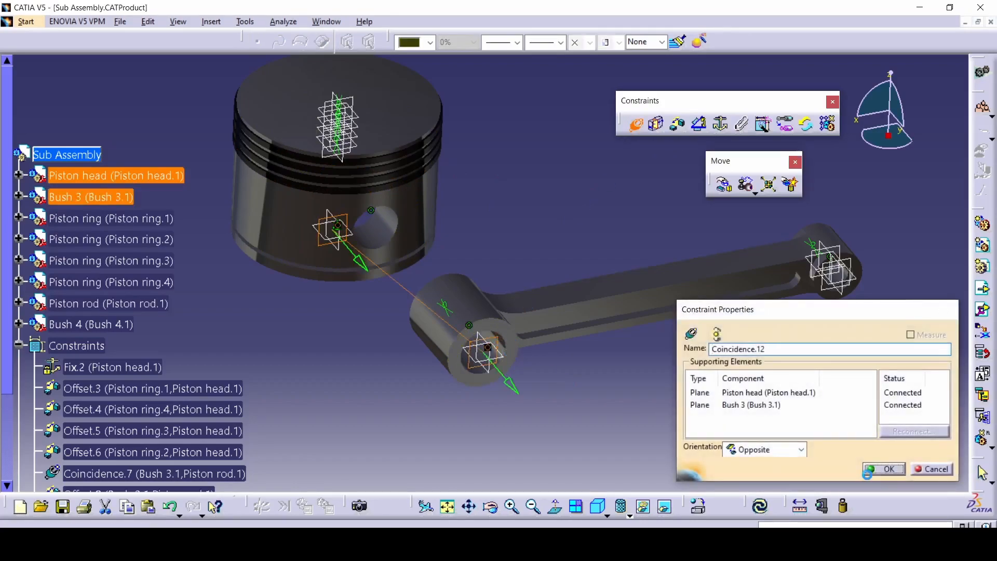
click(756, 513)
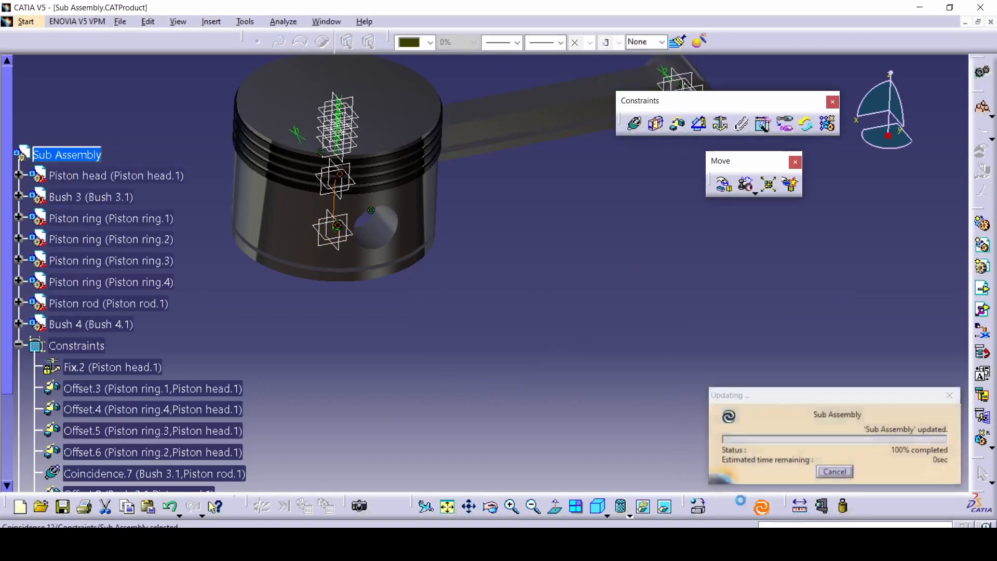
- Rotate the piston rod around the Y axis with Manipulation so that it swings down below the piston head
middle_drag(522, 225, 364, 233)
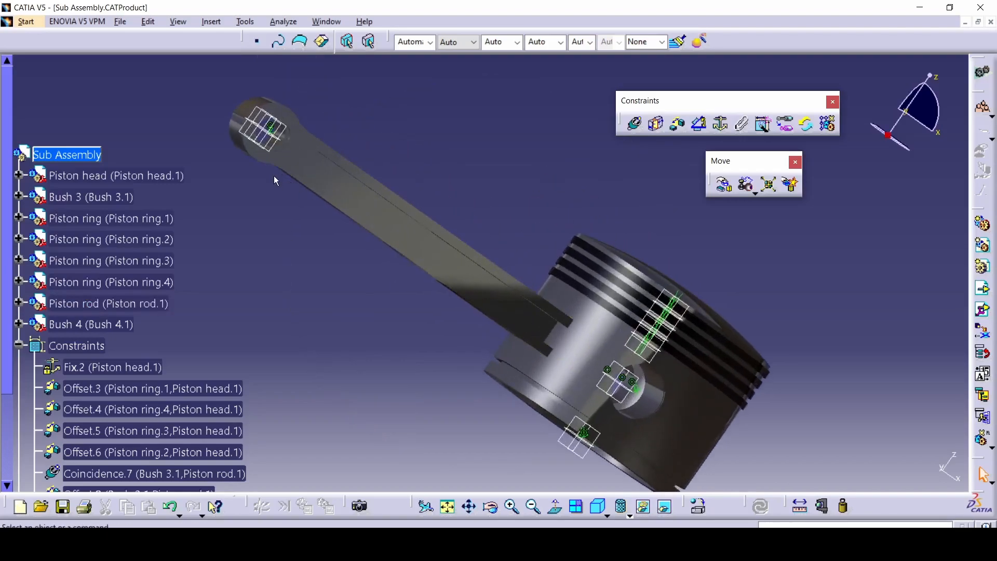
middle_drag(538, 367, 526, 166)
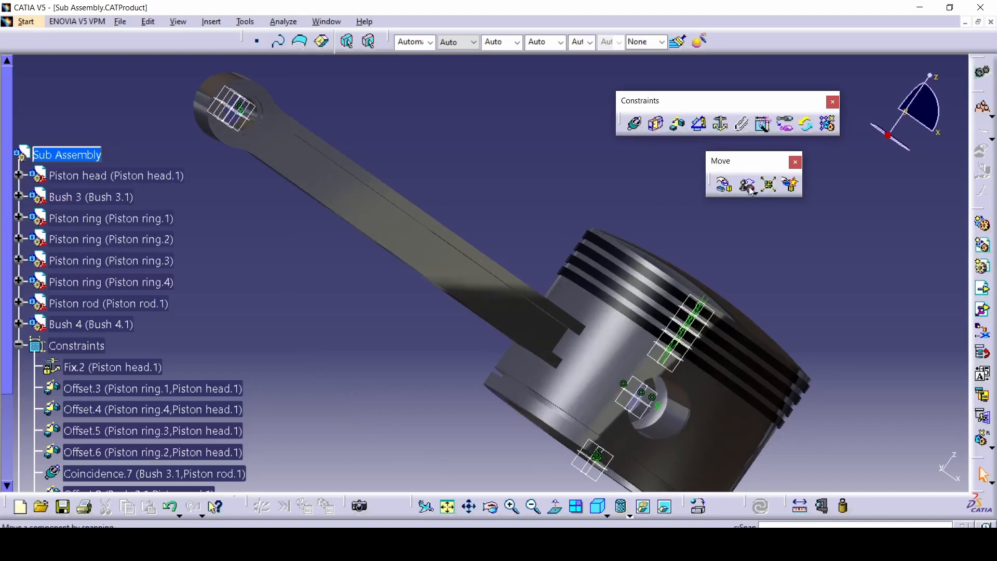
click(725, 185)
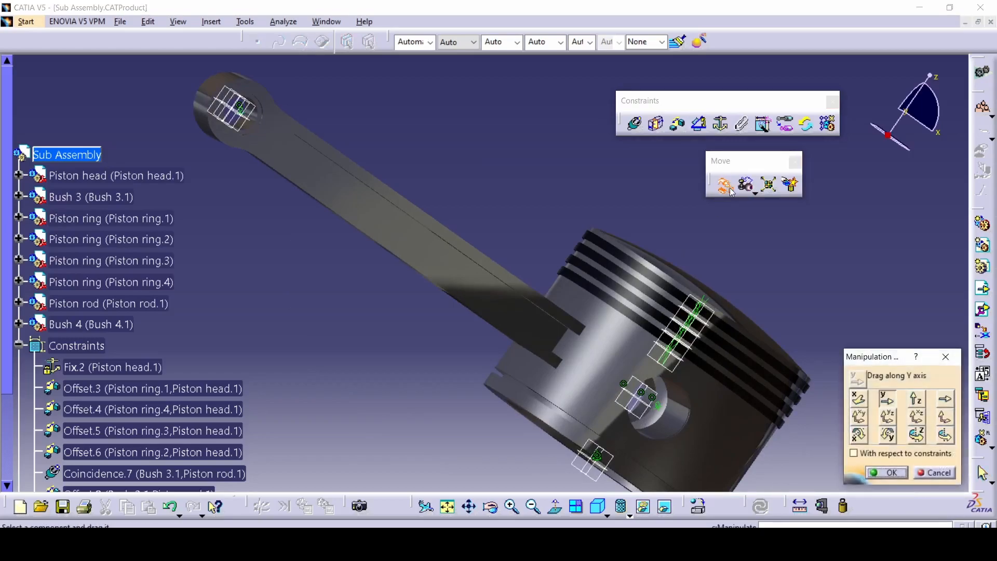
middle_drag(546, 318, 332, 200)
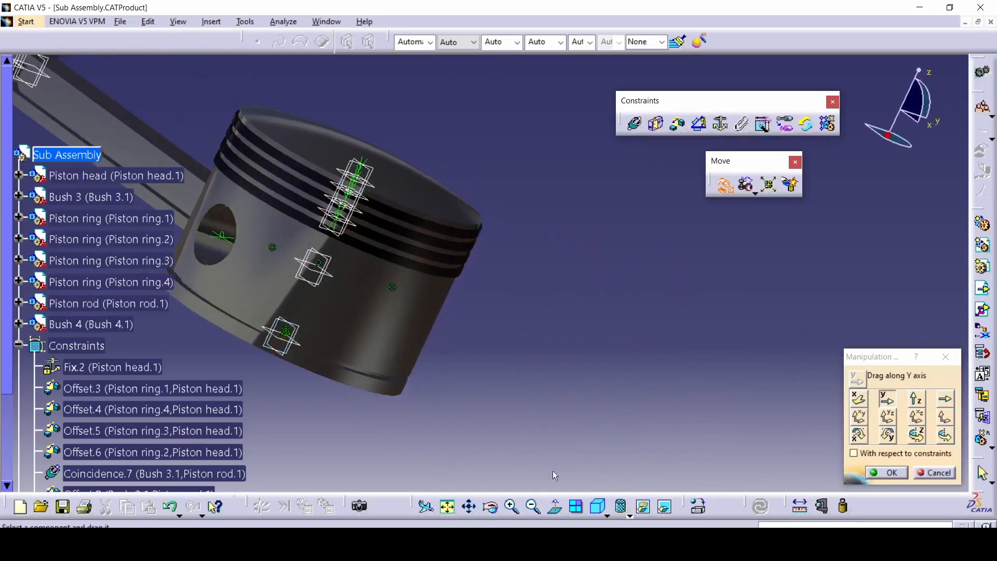
click(600, 508)
middle_drag(462, 262, 504, 322)
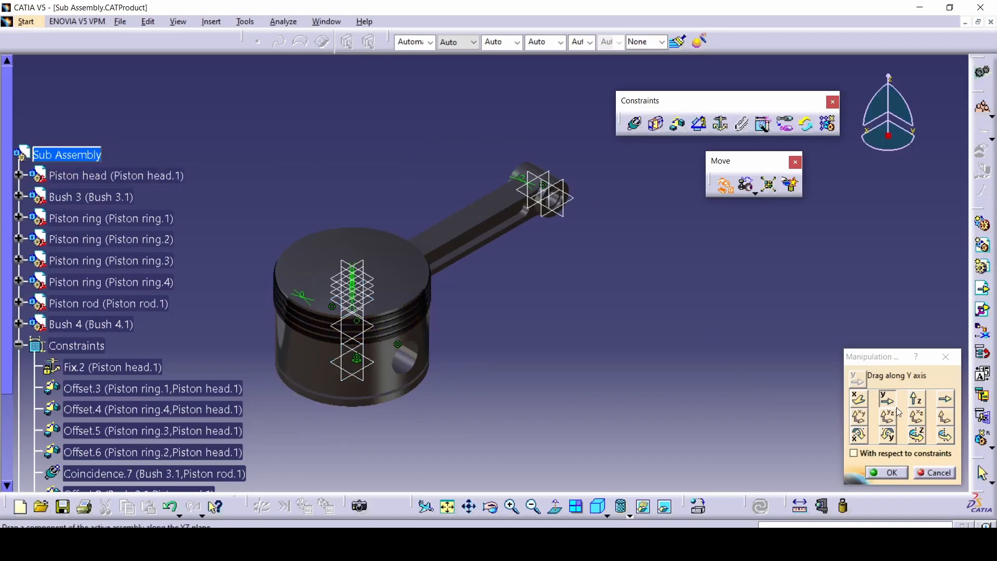
click(887, 434)
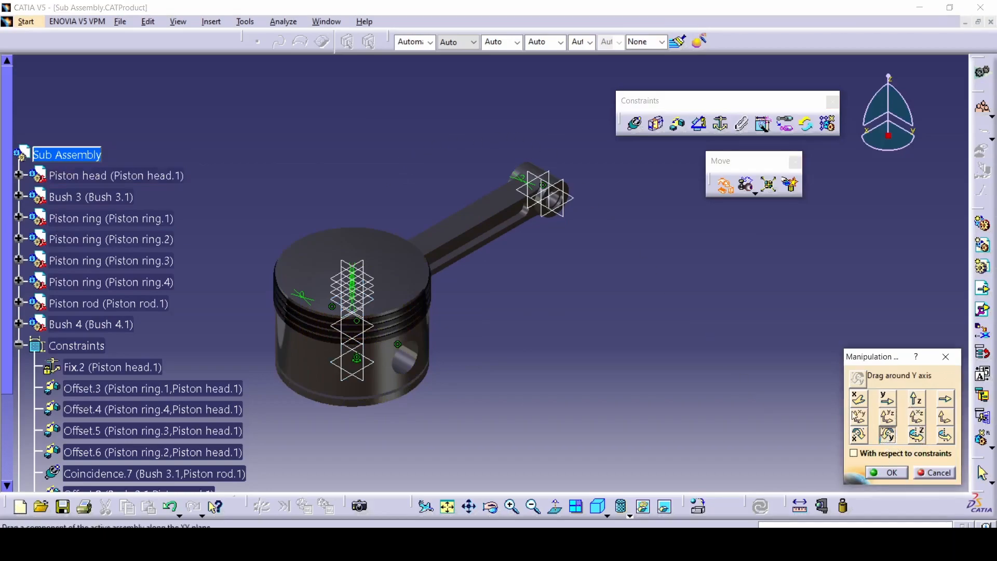
drag(547, 191, 549, 304)
drag(519, 212, 426, 450)
- Fine-tune the rod's rotation around the Y axis to point straight out of the piston, update the assembly and finish the manipulation
middle_drag(515, 369, 525, 228)
drag(425, 307, 385, 339)
middle_drag(467, 343, 491, 304)
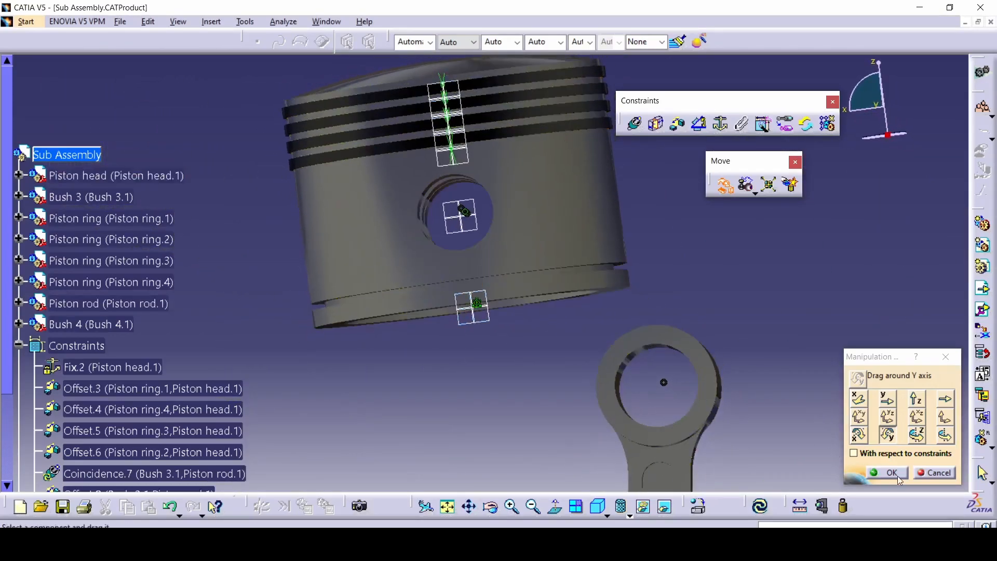
middle_drag(561, 349, 490, 341)
mouse_move(491, 345)
mouse_down()
mouse_move(520, 356)
mouse_move(504, 354)
mouse_up()
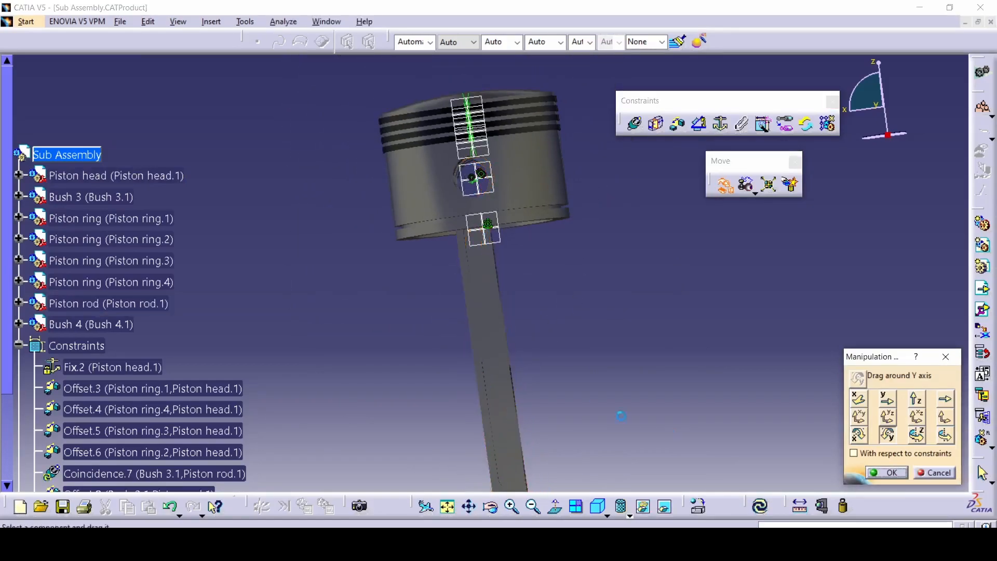
click(754, 508)
ctrl+middle_drag(600, 380, 582, 296)
click(874, 474)
- Delete the plane coincidence constraint between the piston head and Bush 3
middle_drag(677, 397, 459, 275)
middle_drag(324, 343, 318, 325)
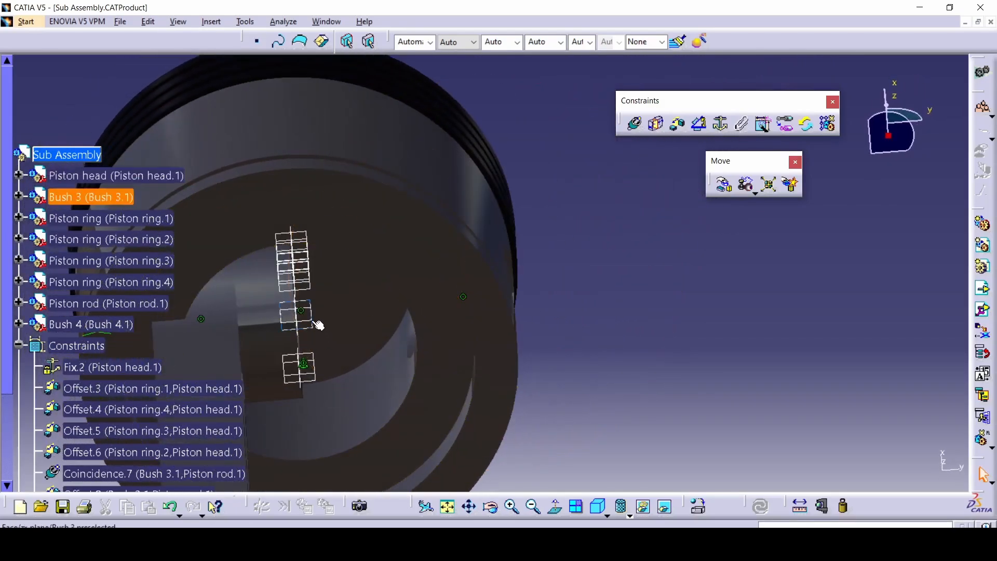
click(303, 318)
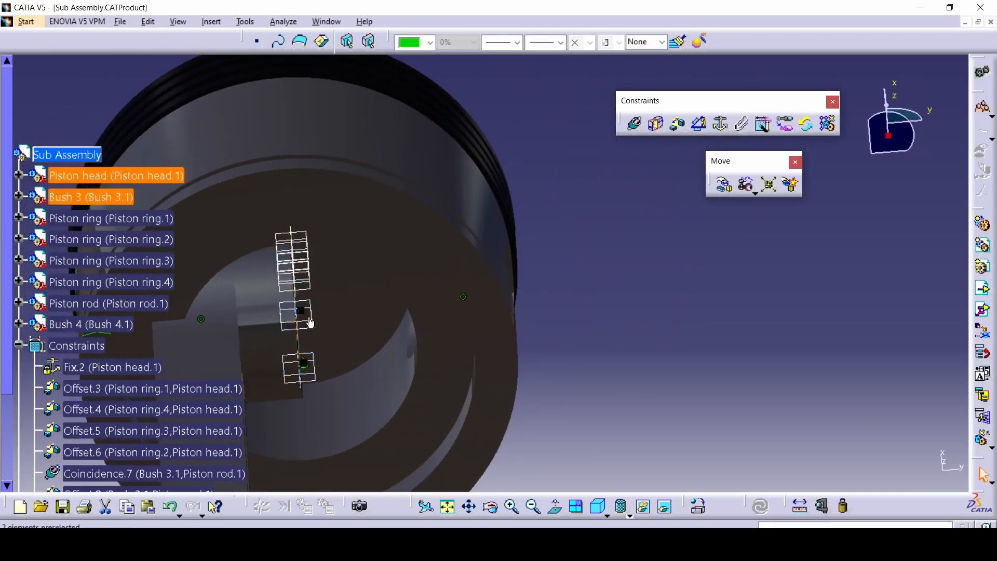
key(Delete)
- Add an offset constraint between the mid-plane of Bush 3 and the parallel mid-plane of the piston head
middle_drag(331, 318, 386, 303)
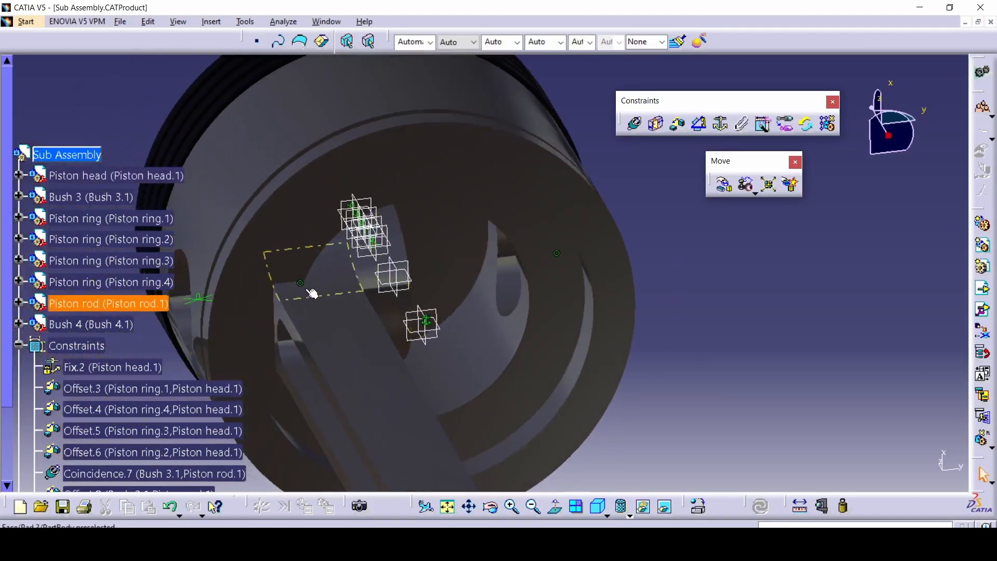
click(399, 281)
click(679, 125)
click(422, 328)
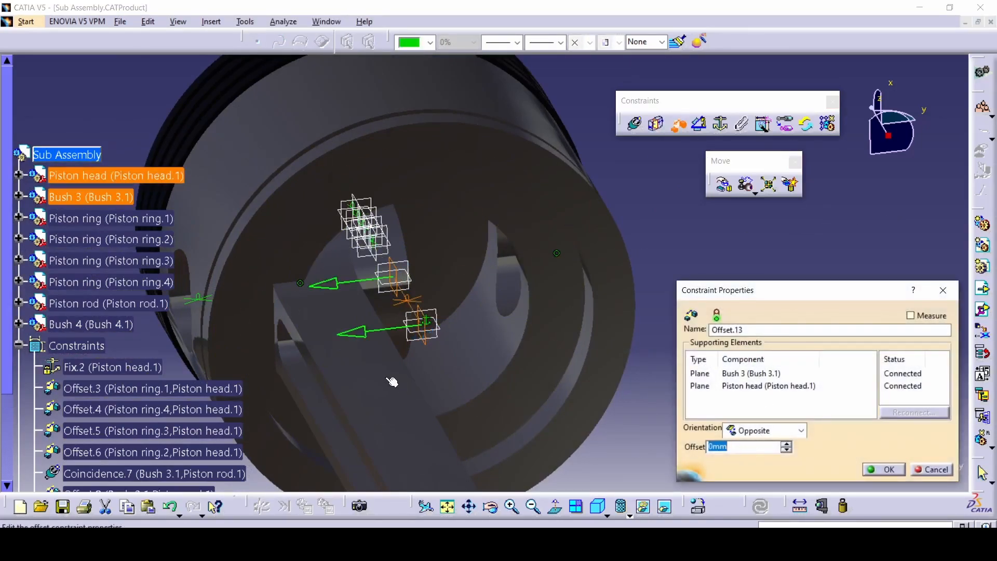
click(348, 329)
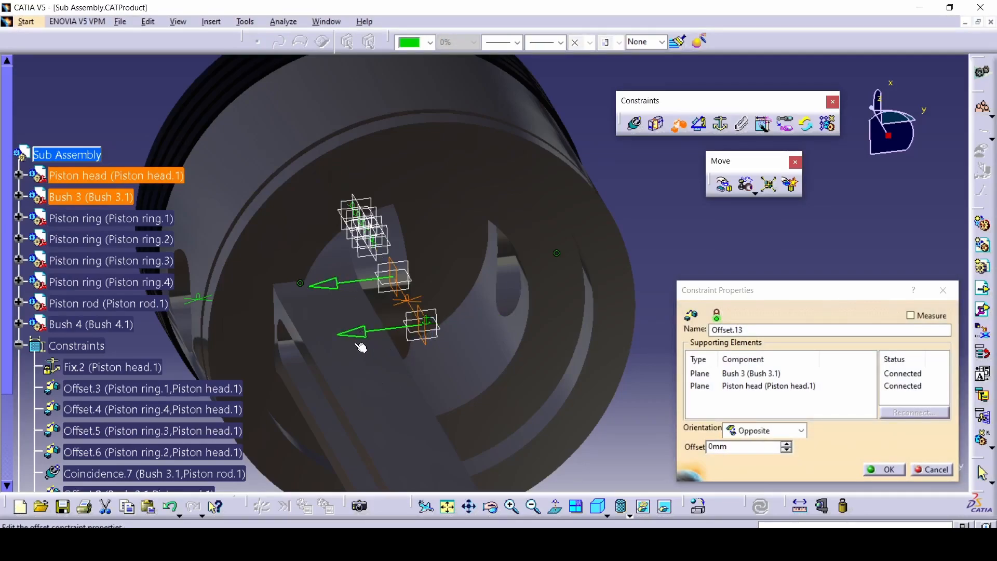
- Switch to the drawing photos and examine the piston rod (Klipna poluga) dimensions, including its section view
key(alt+Tab)
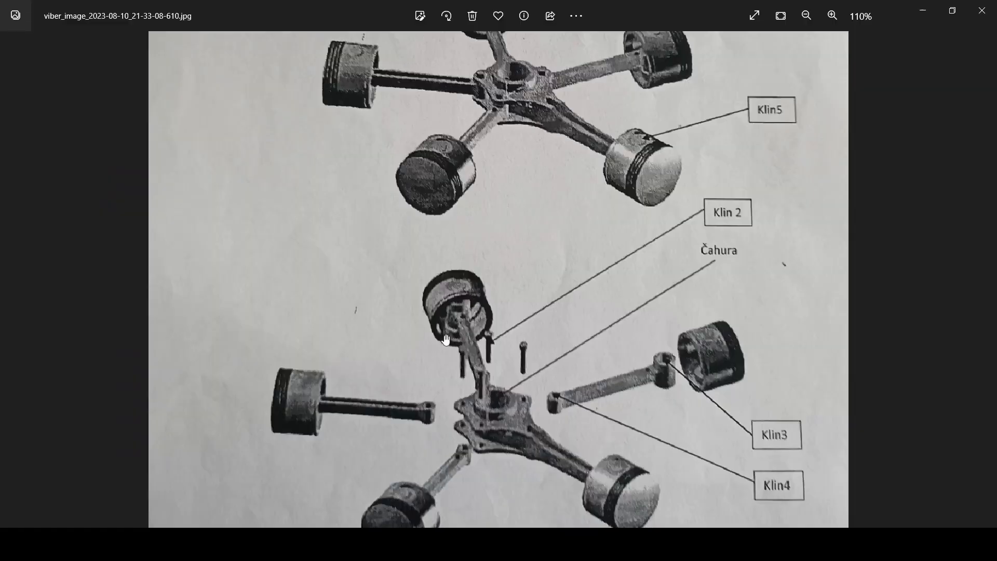
scroll(628, 334, down, 5)
click(4, 273)
click(11, 283)
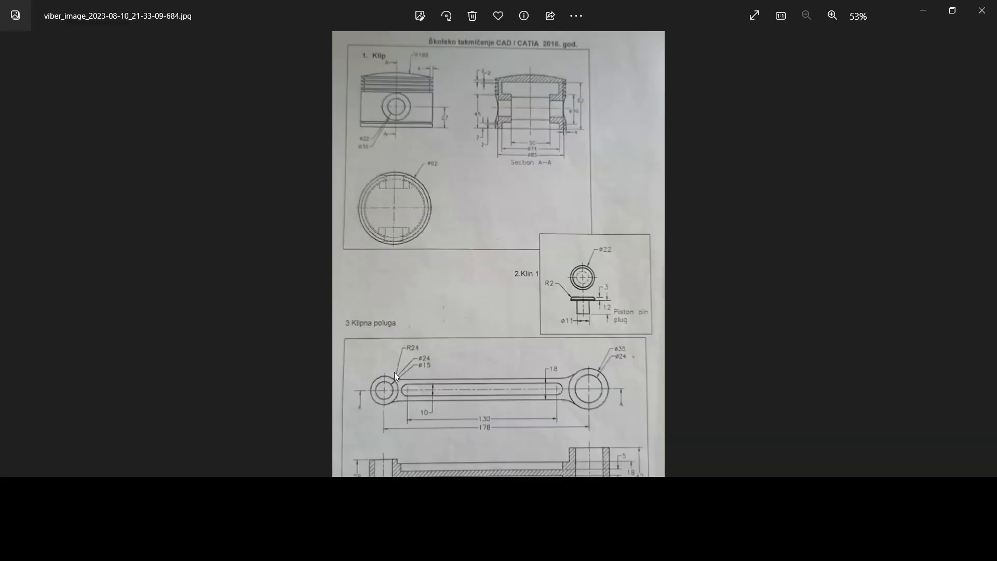
scroll(394, 372, up, 3)
scroll(647, 431, up, 3)
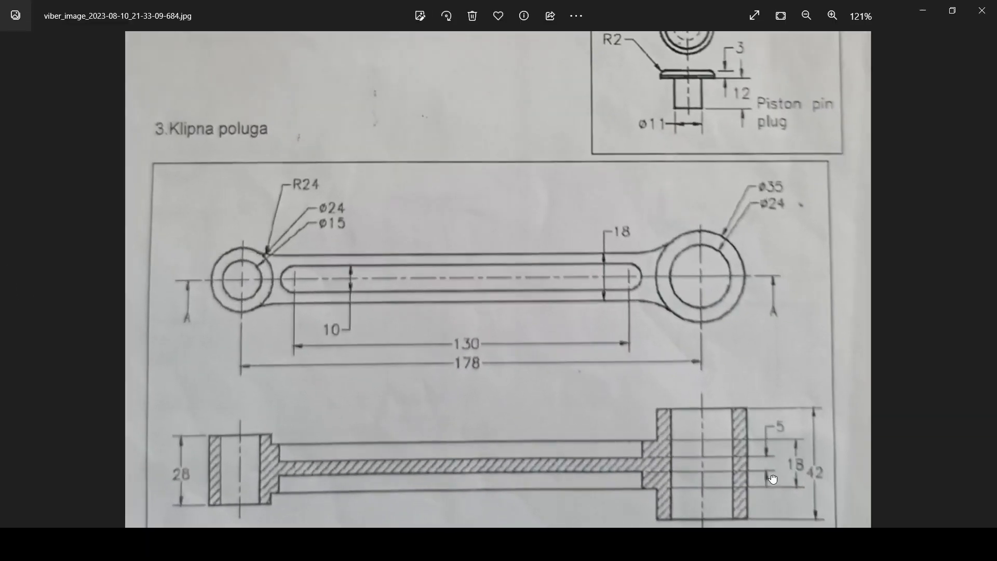
drag(776, 485, 722, 434)
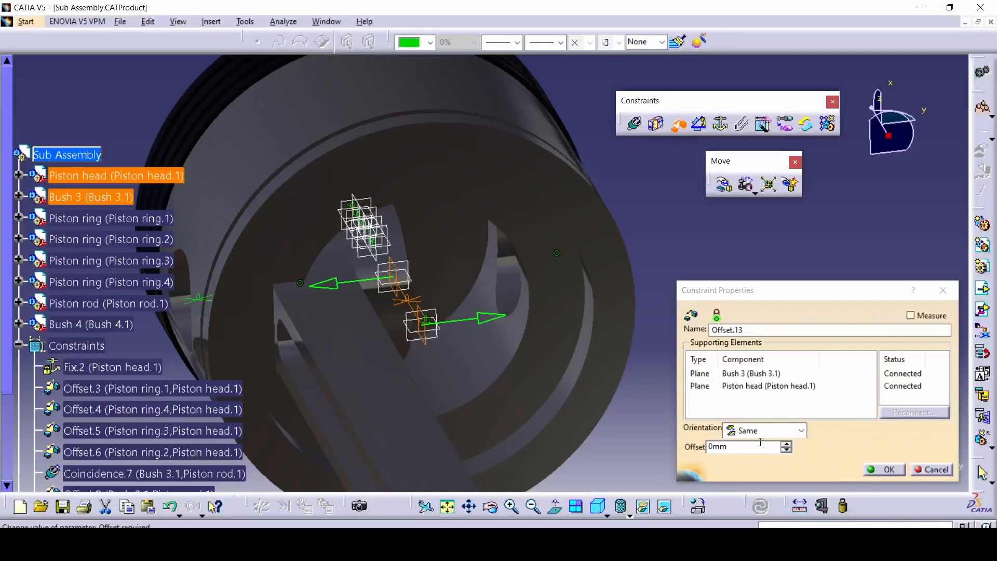
- Set the offset constraint between the Bush 3 and piston head planes to 22 mm with Same orientation, and update the assembly
drag(751, 450, 700, 451)
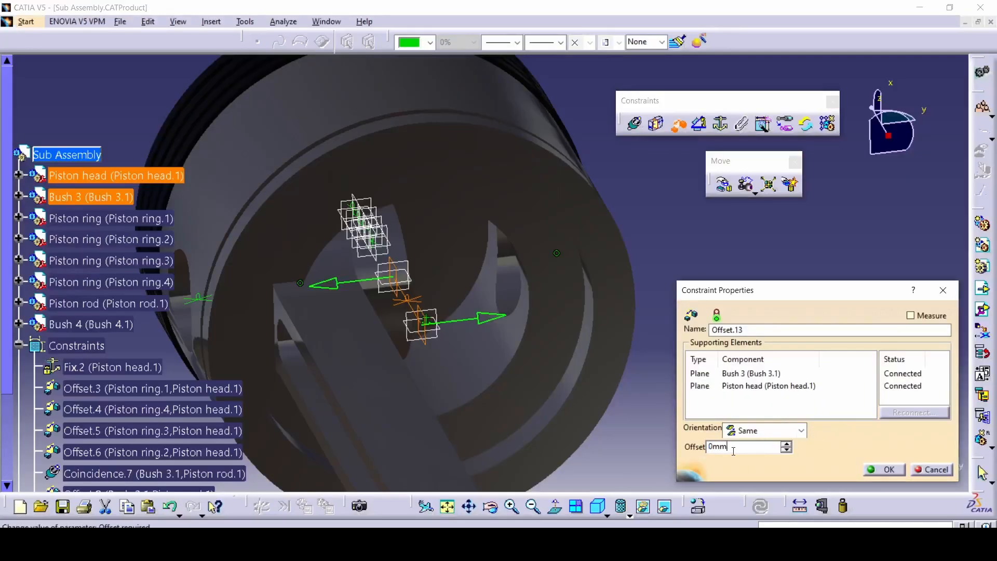
text(22)
key(Return)
click(712, 507)
middle_drag(636, 304, 363, 325)
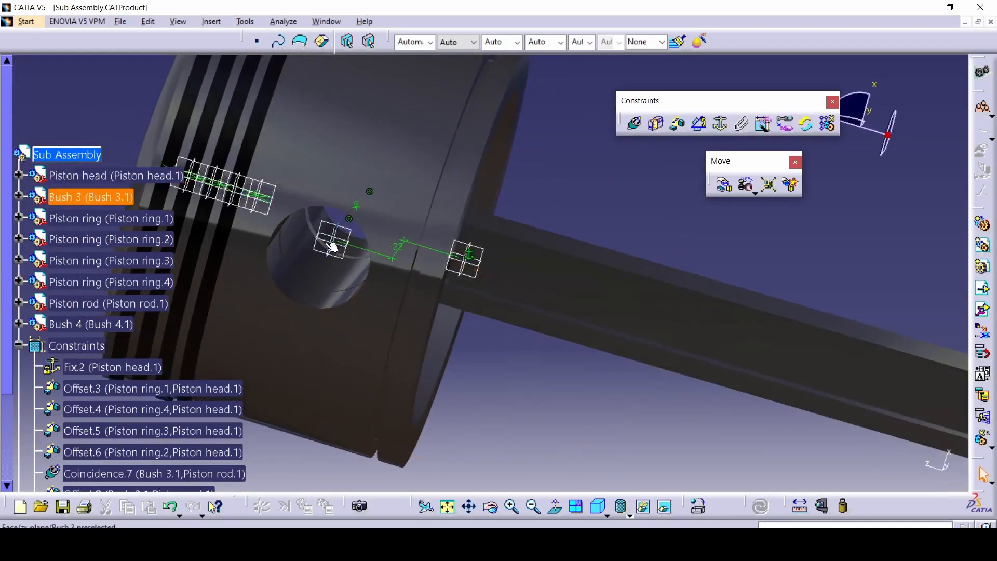
middle_drag(345, 263, 628, 318)
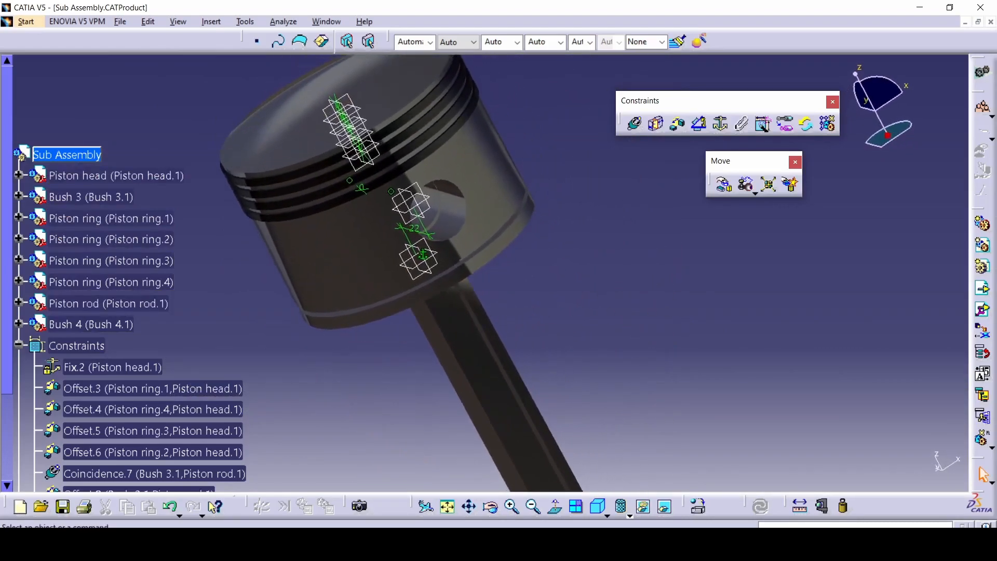
- Look through the drawing photos for the remaining pin parts, examining the piston pin plug and the bush drawings
click(662, 544)
scroll(659, 256, up, 1)
scroll(659, 256, down, 4)
click(984, 283)
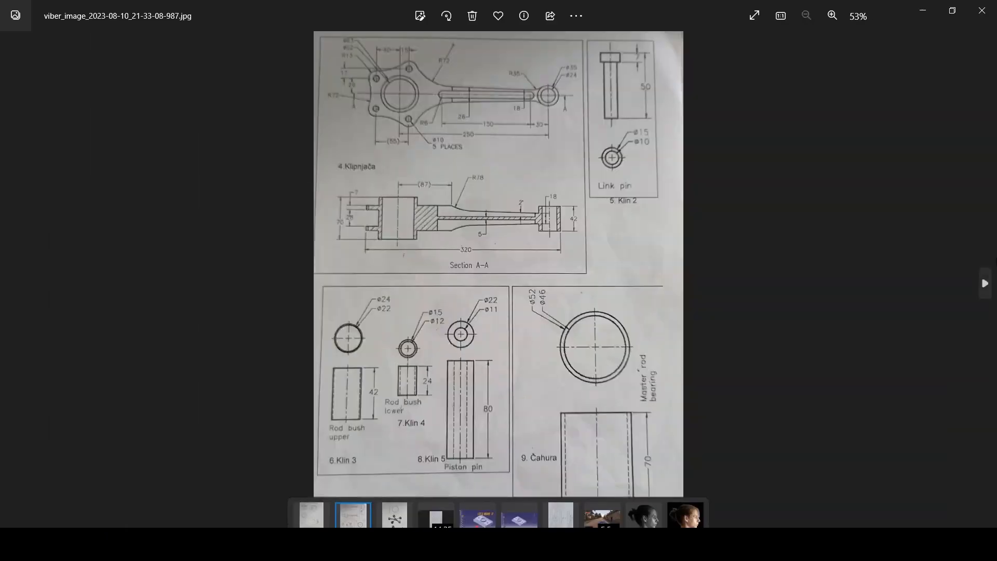
key(Right)
scroll(663, 305, up, 1)
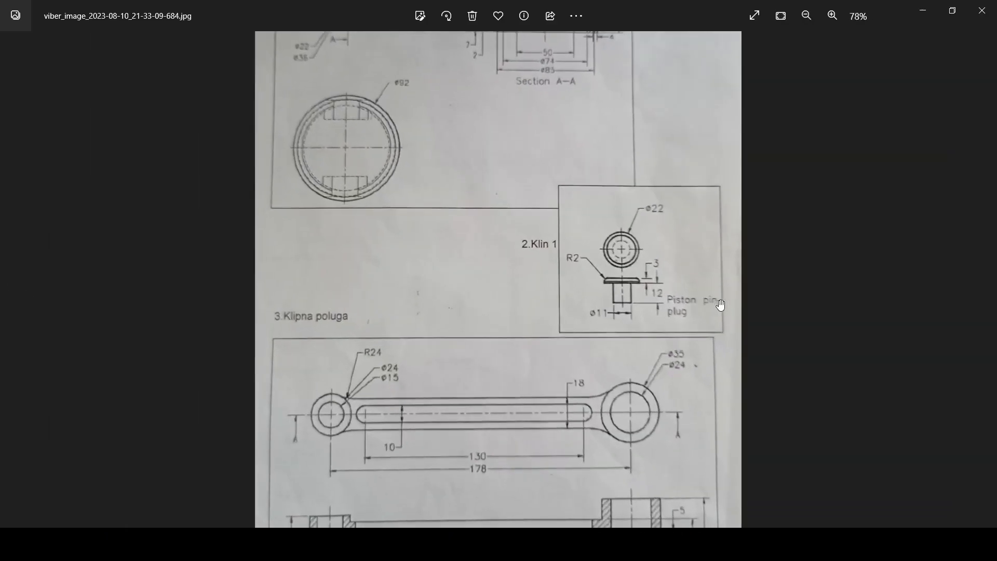
scroll(680, 321, up, 1)
key(Left)
scroll(795, 247, up, 2)
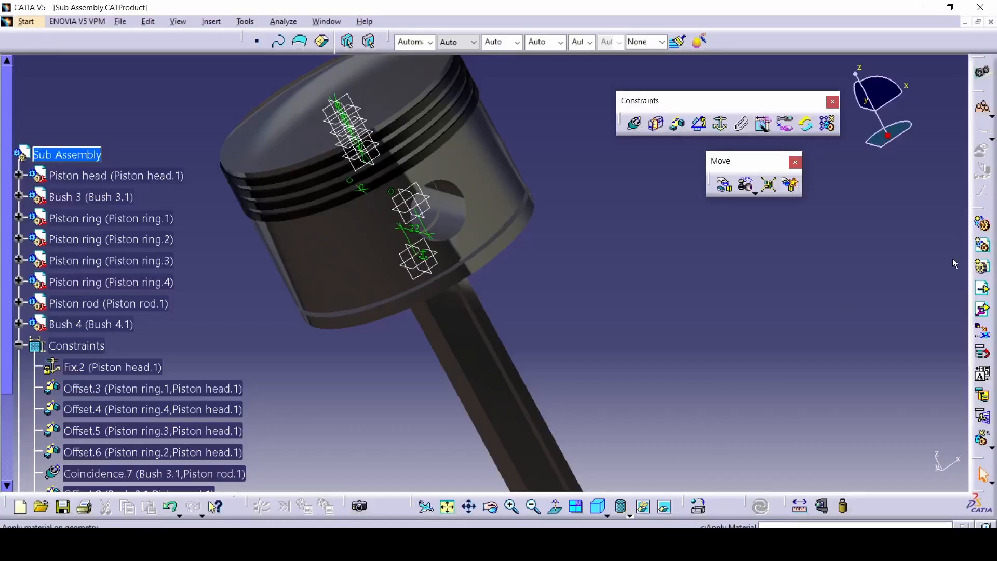
- Insert Piston plug.CATPart into the Sub Assembly and move it along the Y axis clear of the piston rod
click(66, 155)
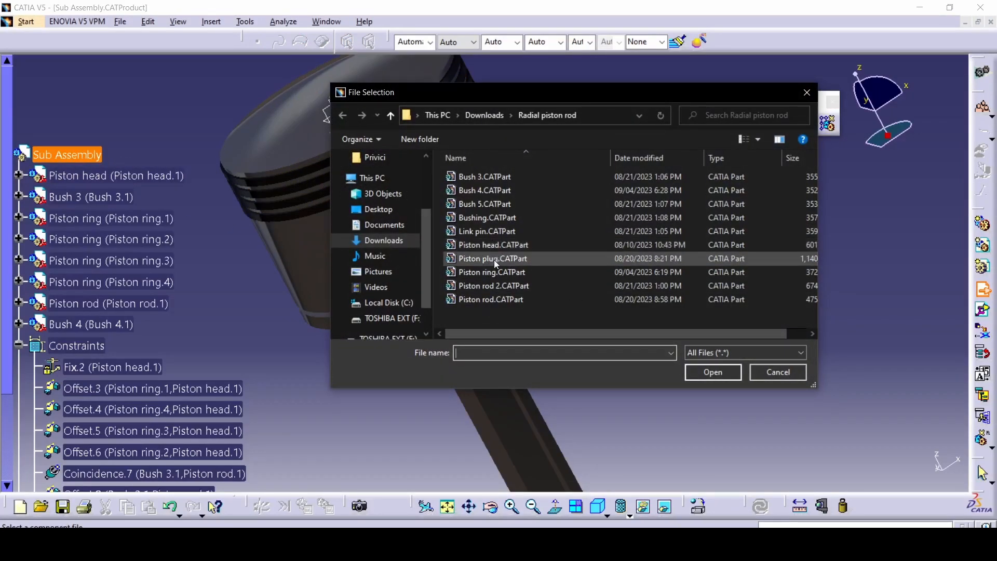
double_click(491, 259)
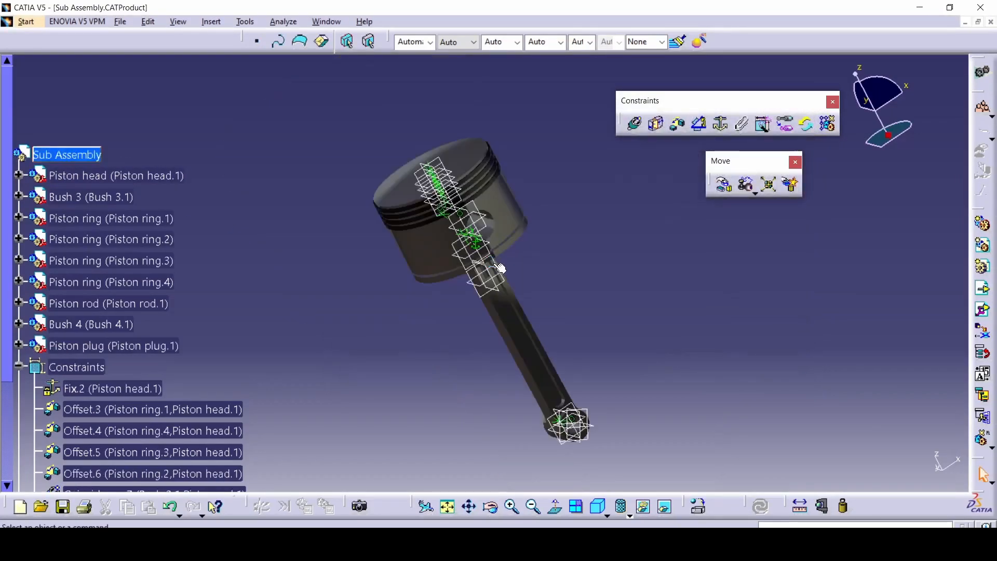
ctrl+middle_drag(555, 372, 517, 281)
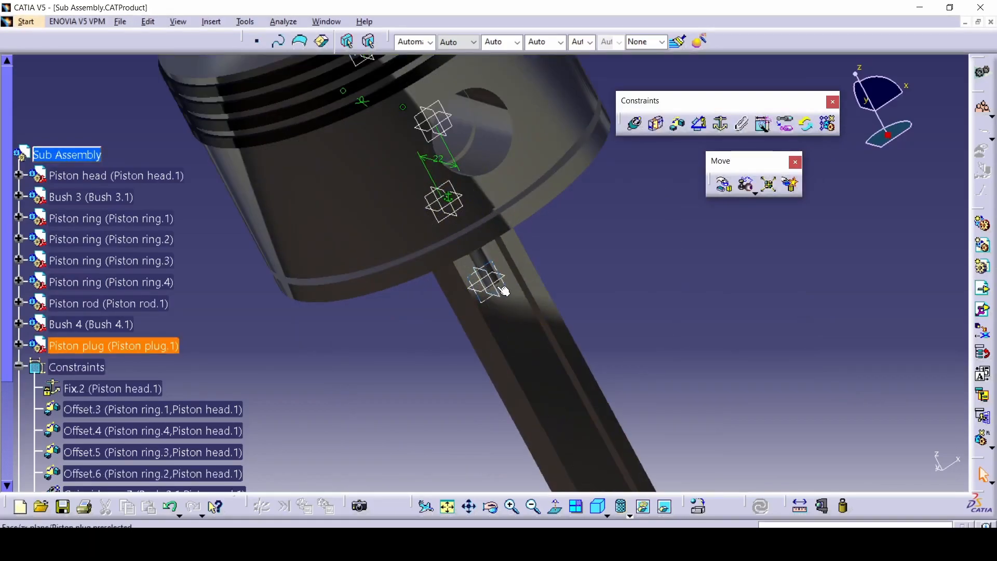
click(725, 186)
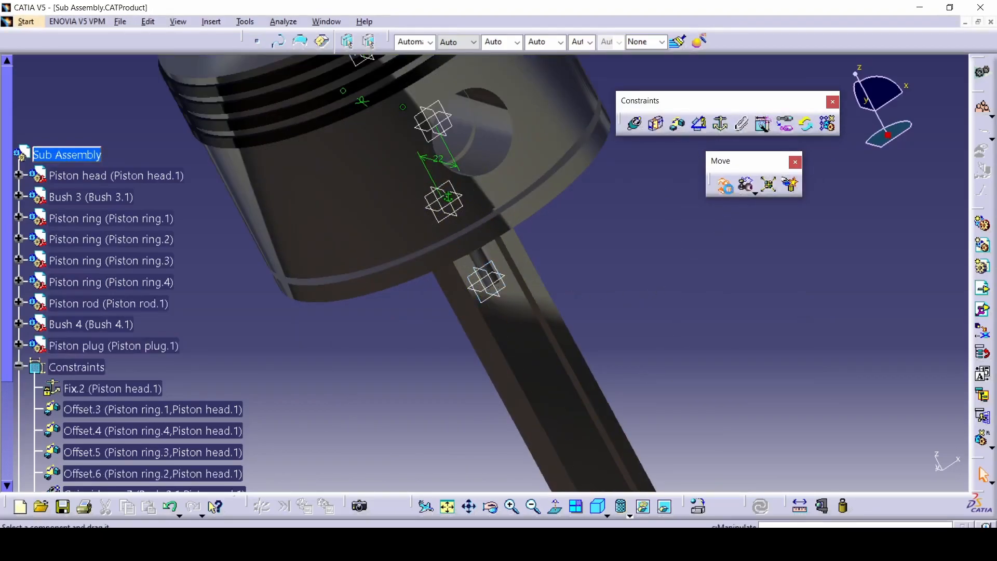
click(887, 399)
drag(492, 283, 613, 293)
click(889, 473)
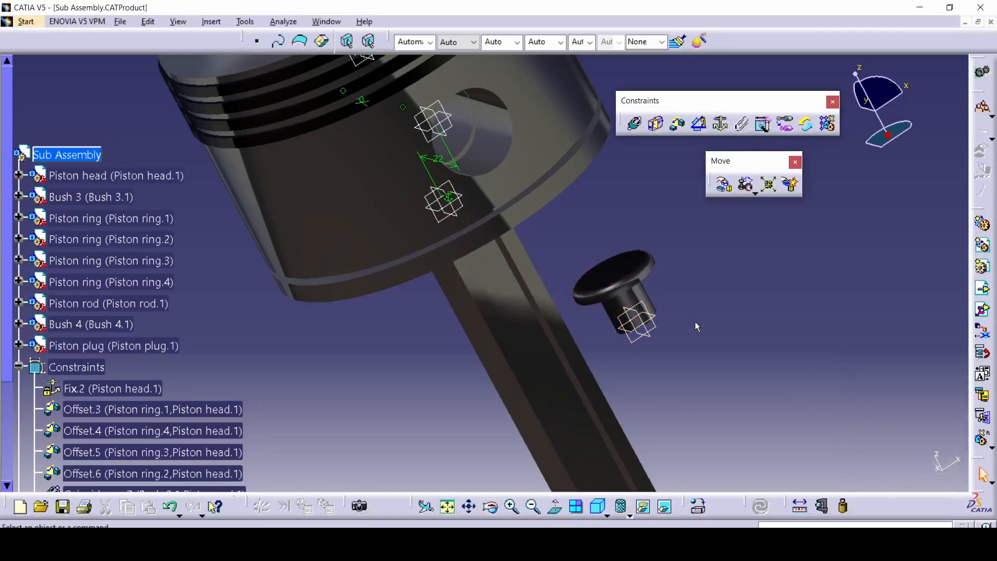
- Make the piston plug's axis coincident with the piston head's pin hole axis and update the assembly
click(571, 252)
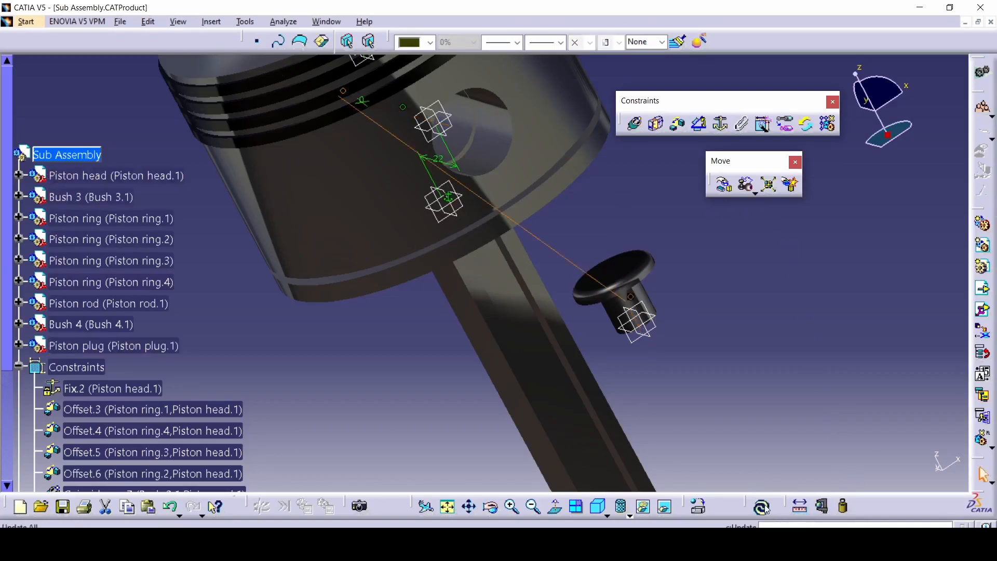
click(763, 508)
middle_drag(616, 232, 465, 312)
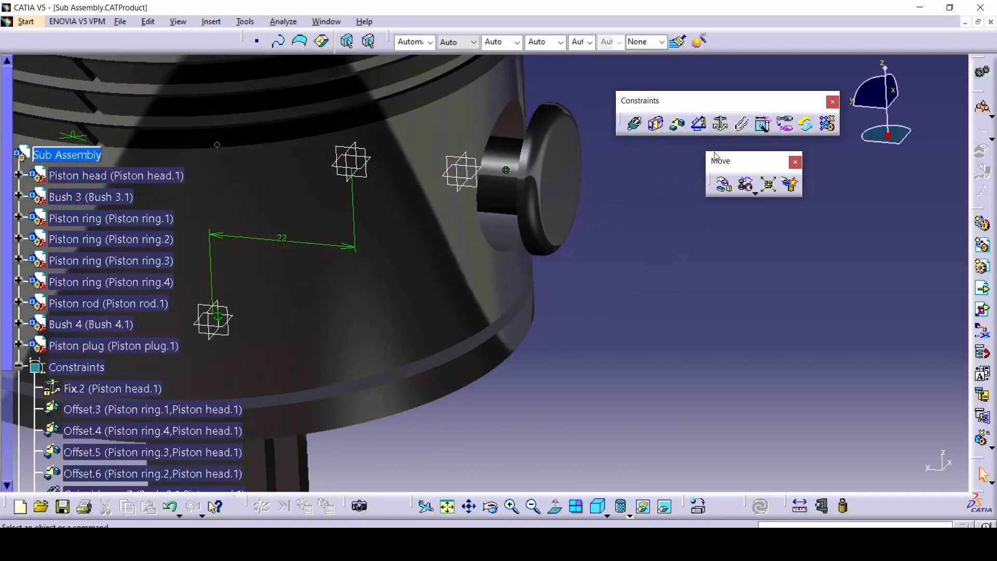
- Move the piston plug along the Y axis into the piston head's pin hole
click(714, 184)
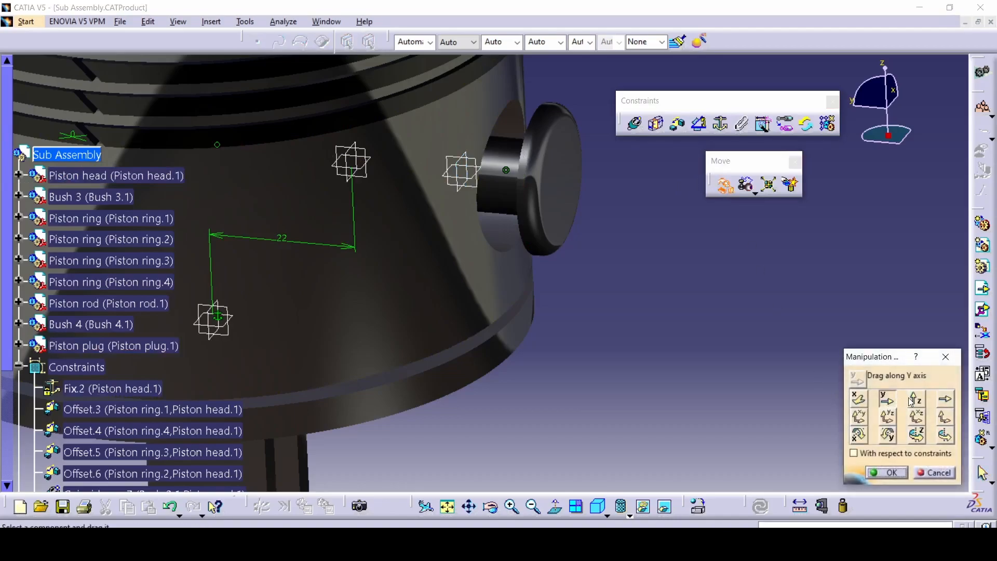
drag(576, 197, 528, 195)
middle_drag(670, 297, 550, 329)
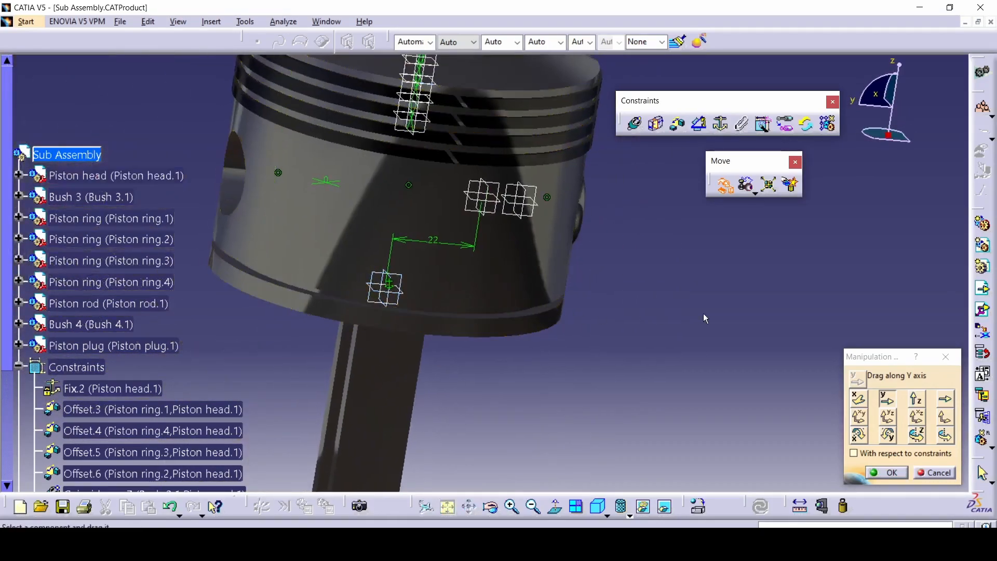
click(886, 473)
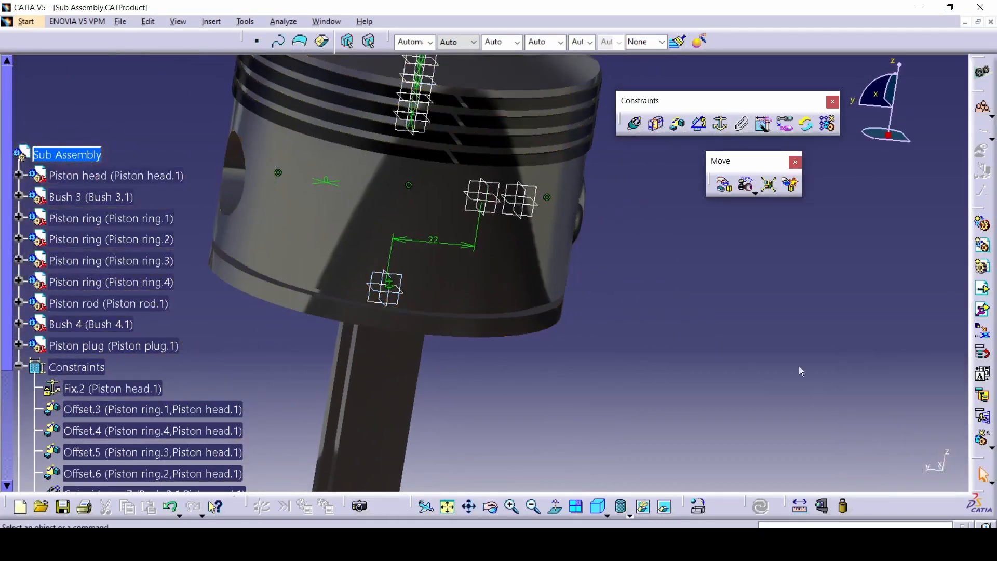
- Add an offset constraint of -32 mm between the piston plug's plane and the matching plane of Piston ring.1
middle_drag(710, 317, 613, 305)
middle_drag(600, 258, 525, 291)
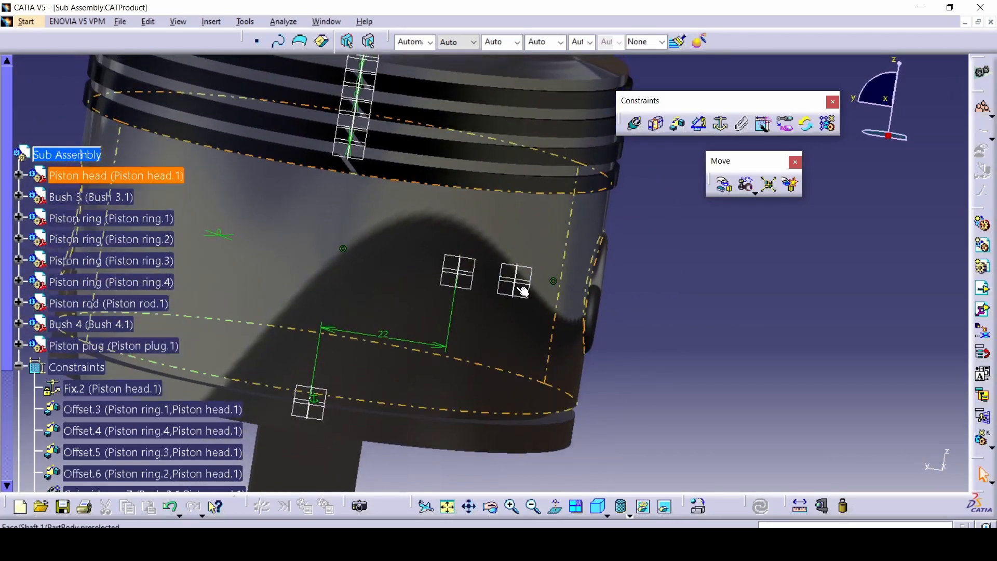
click(678, 124)
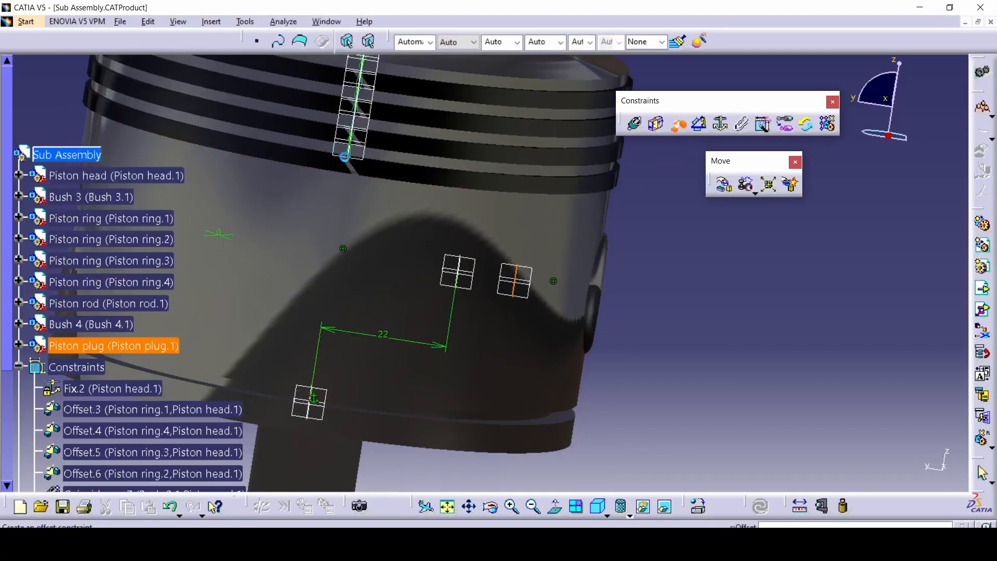
middle_drag(390, 182, 314, 262)
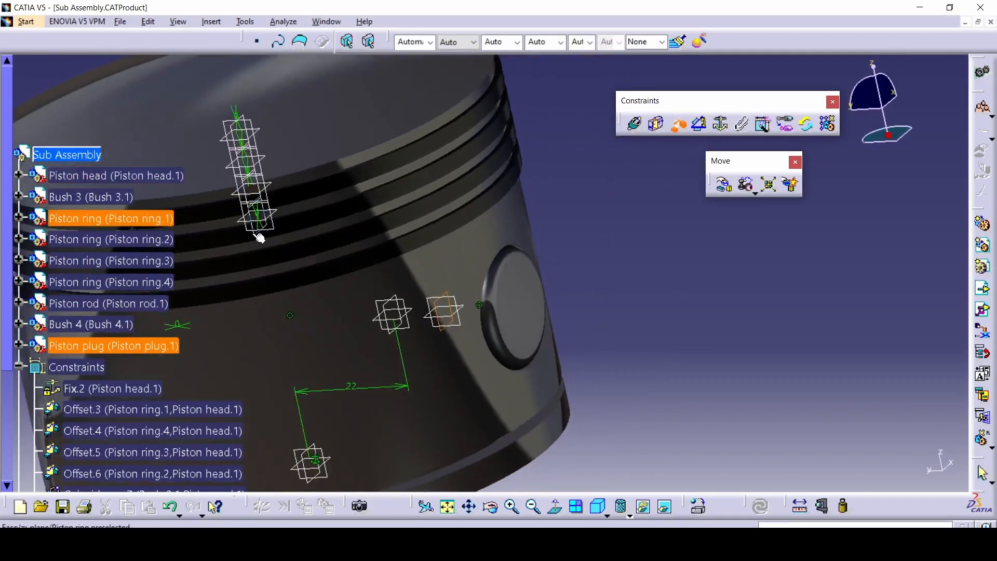
click(253, 233)
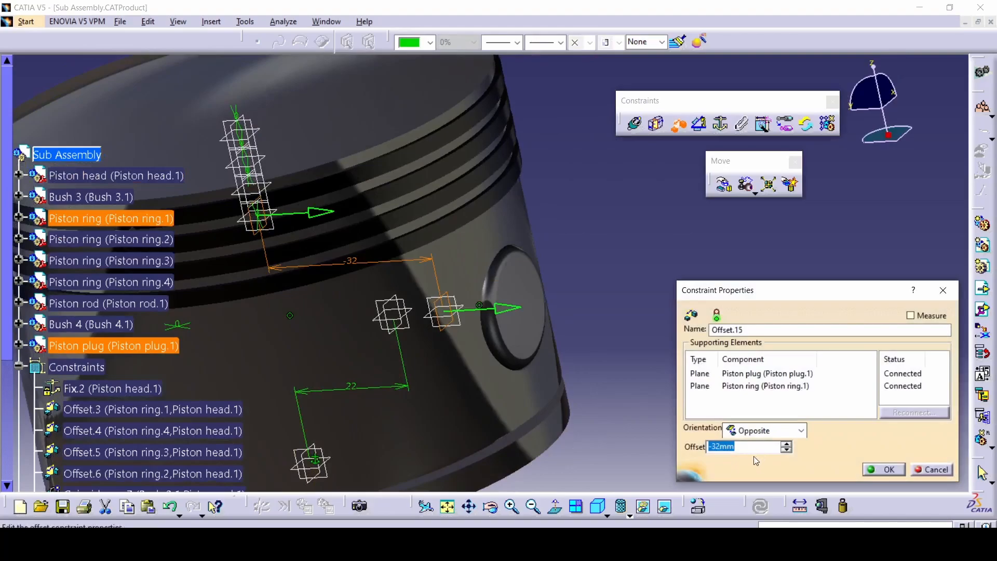
click(883, 470)
middle_drag(623, 362, 645, 343)
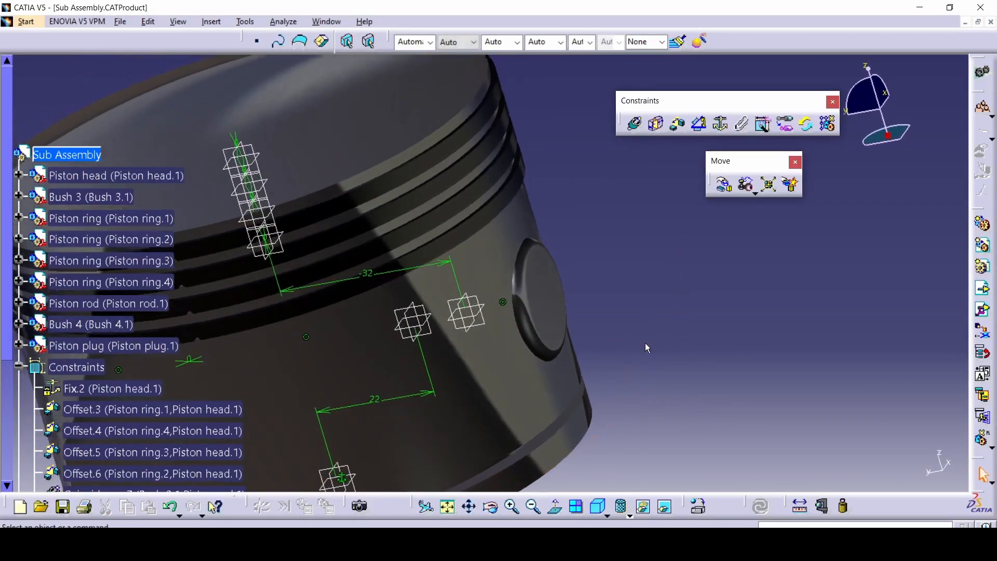
middle_drag(553, 329, 522, 257)
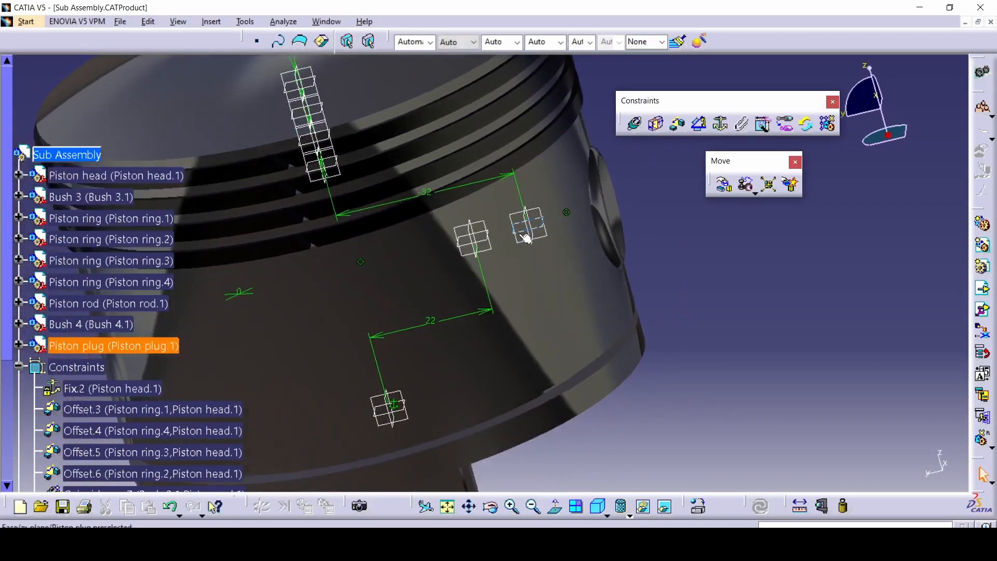
middle_drag(576, 359, 602, 351)
middle_drag(512, 285, 654, 346)
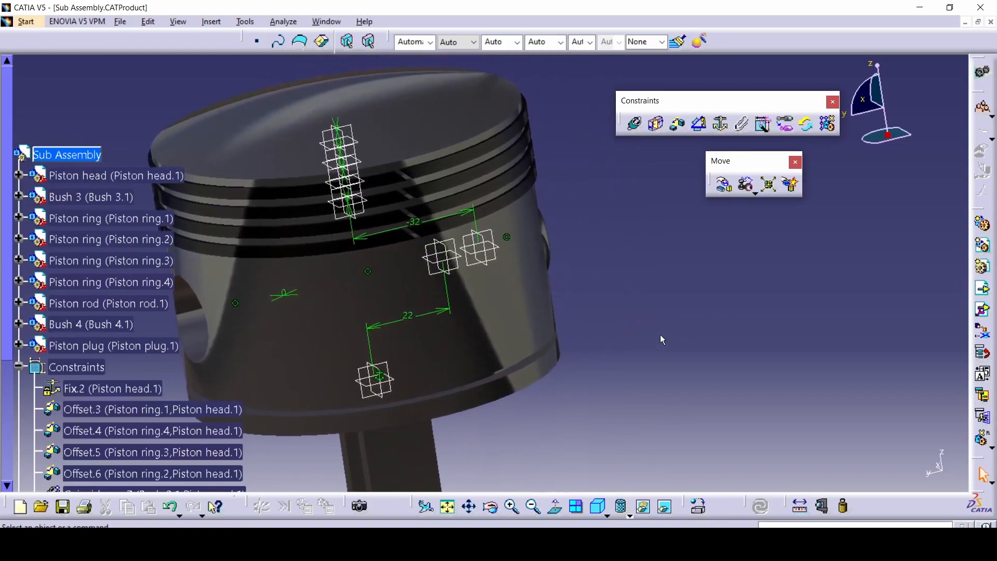
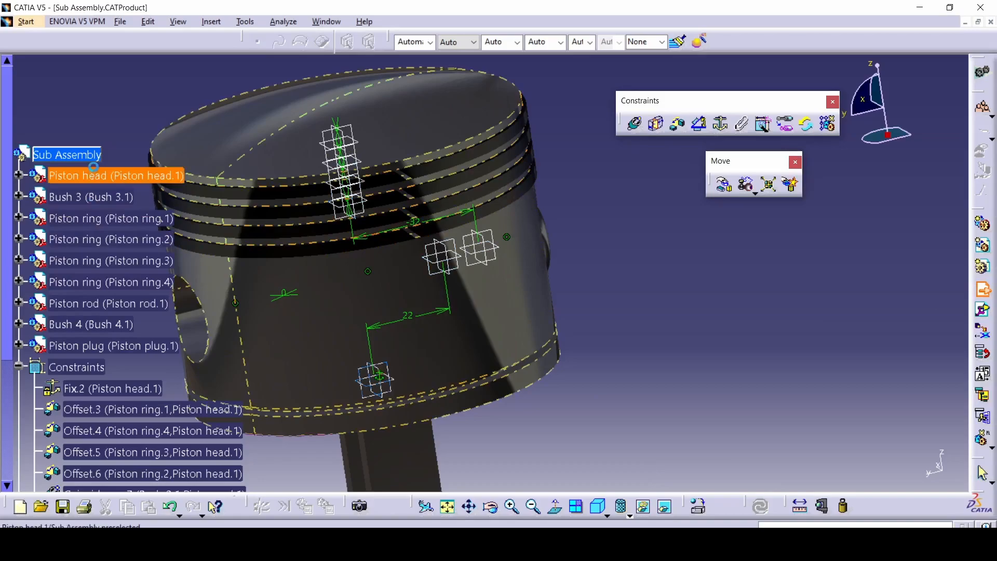
- Insert a second Piston plug.CATPart into the Sub Assembly and move it along the Y axis to the piston's opposite side
click(67, 154)
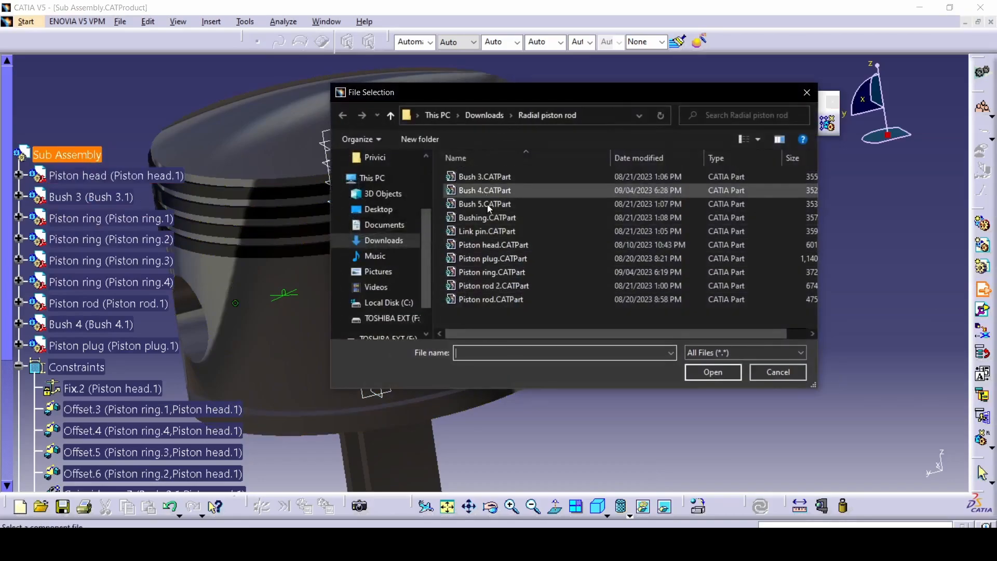
double_click(486, 258)
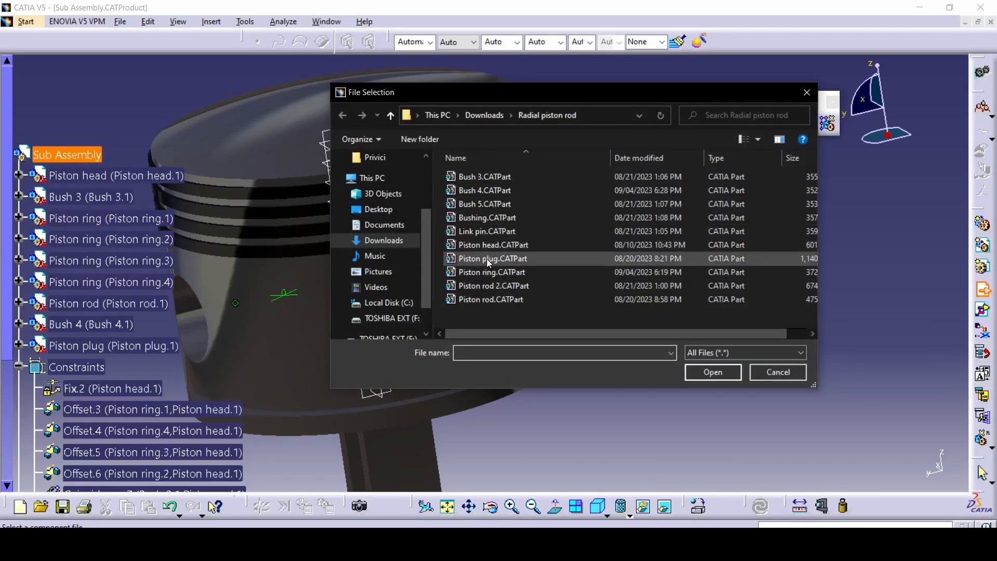
middle_drag(600, 386, 581, 267)
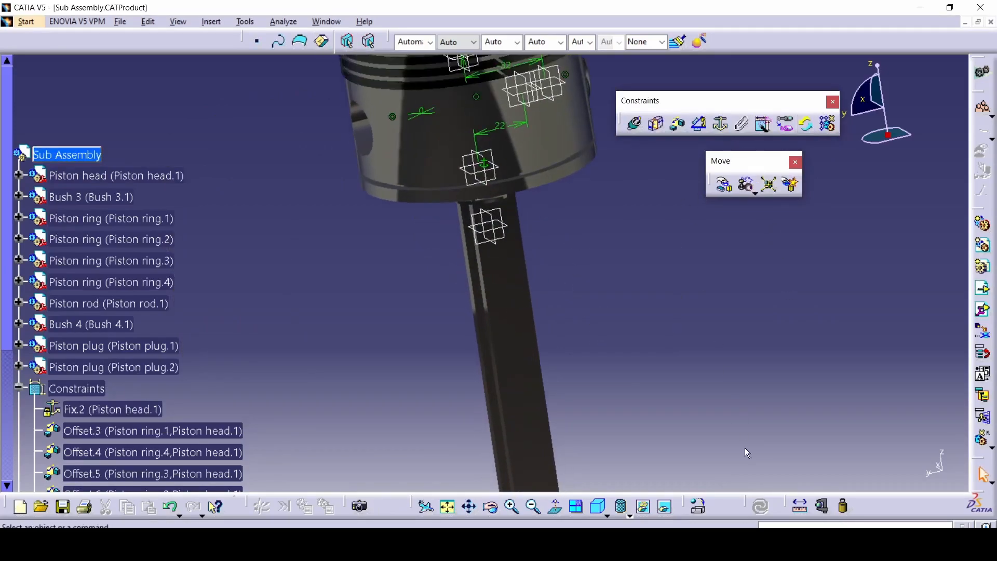
click(635, 127)
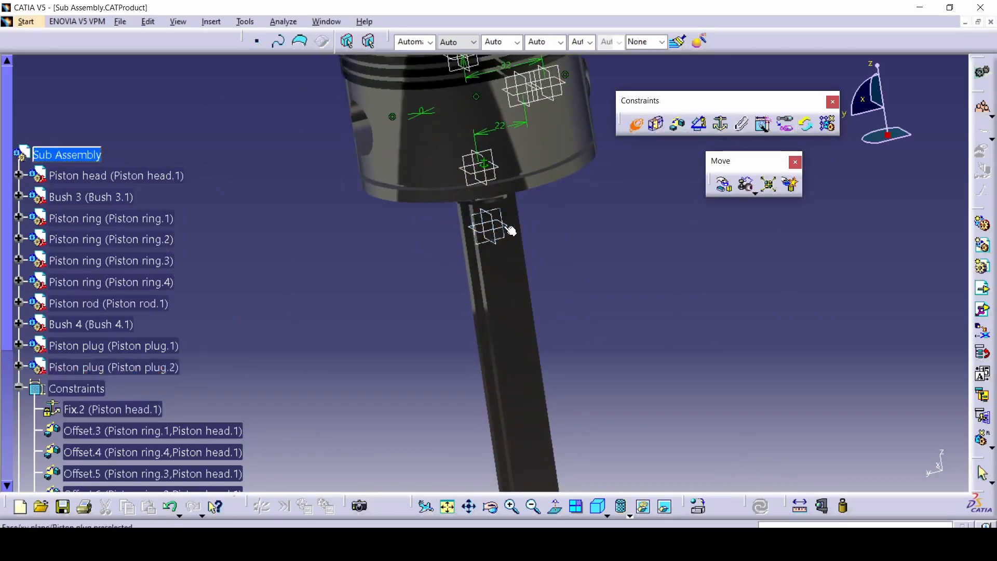
click(723, 180)
drag(509, 230, 452, 269)
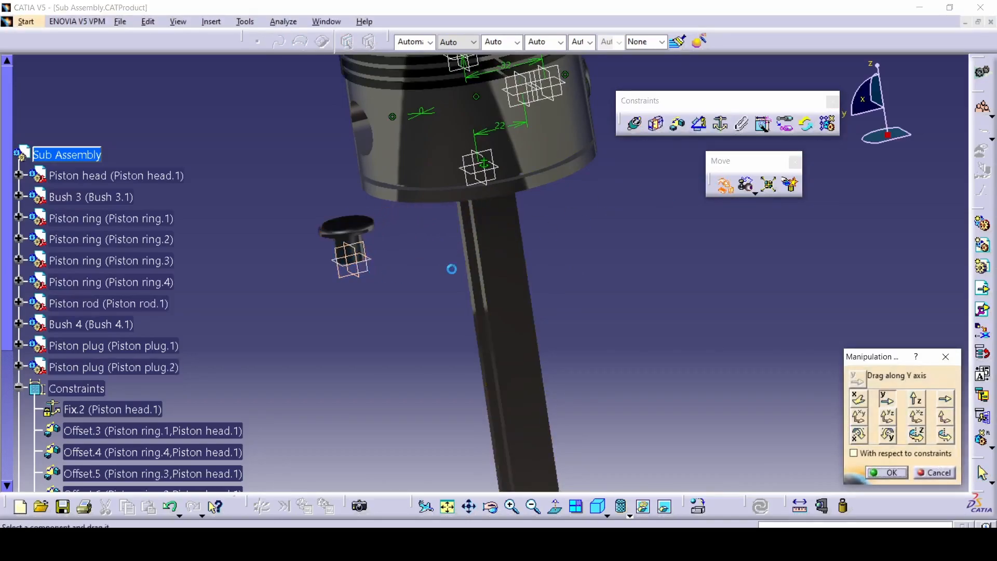
click(883, 470)
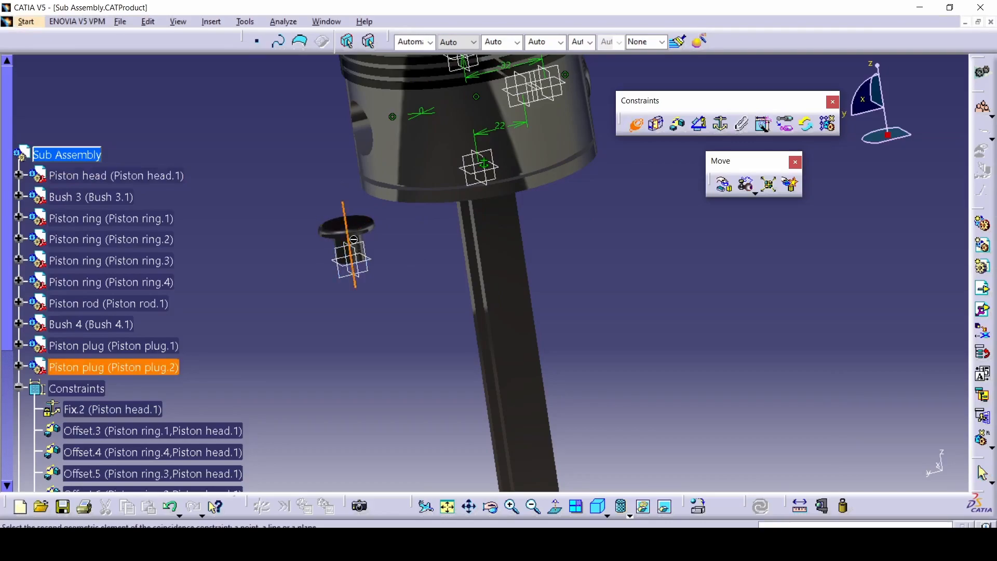
- Make the second piston plug's axis coincident with the piston head's pin hole axis and rotate the plug about the X axis to the opposite side
click(375, 134)
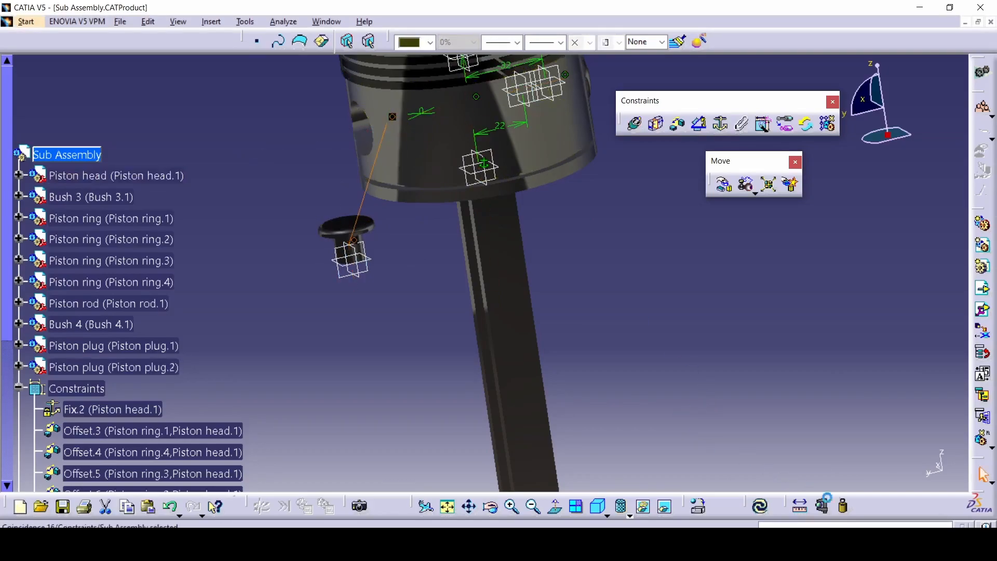
click(759, 507)
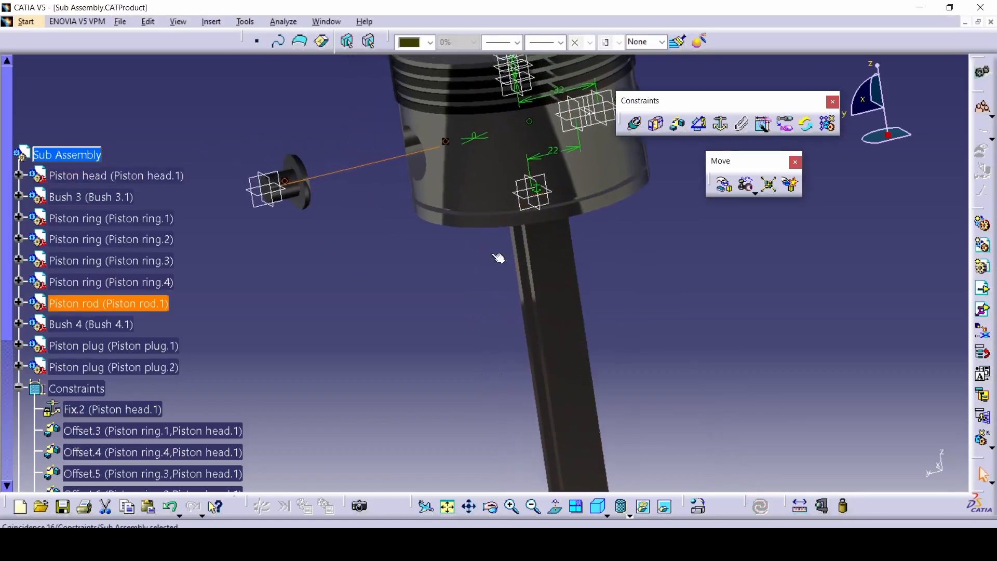
click(725, 185)
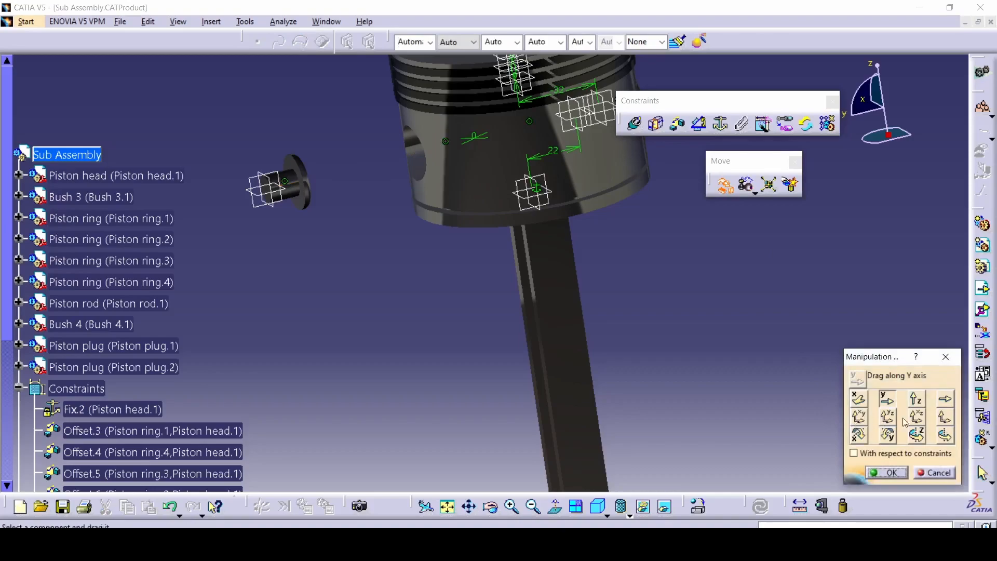
drag(291, 186, 276, 130)
click(868, 437)
drag(285, 227, 748, 249)
click(889, 473)
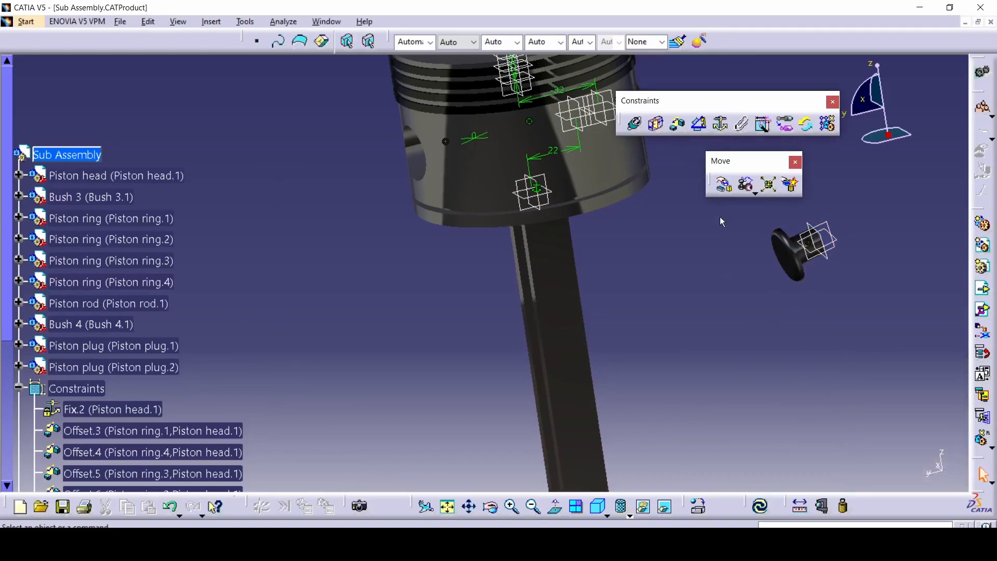
click(760, 506)
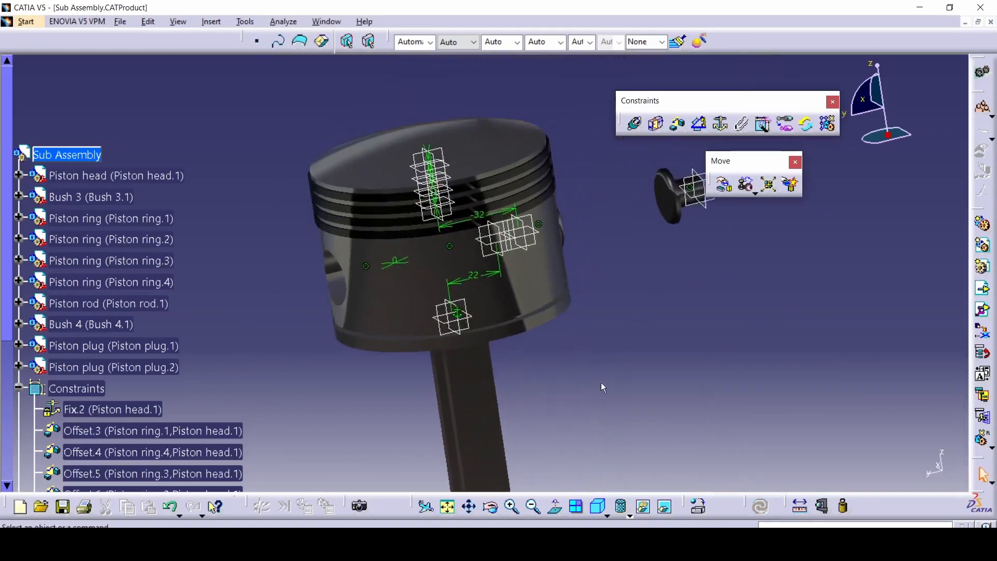
click(727, 190)
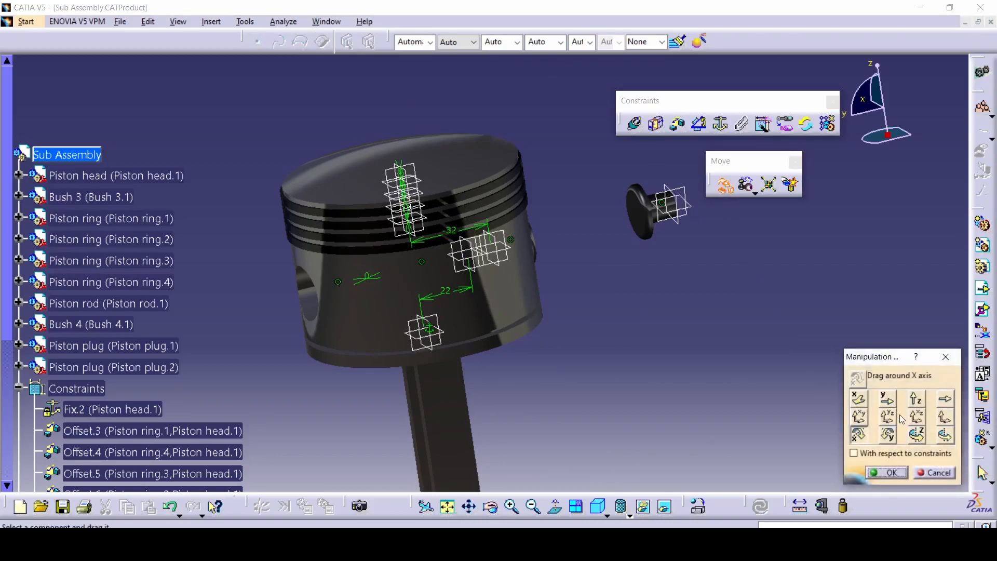
click(886, 472)
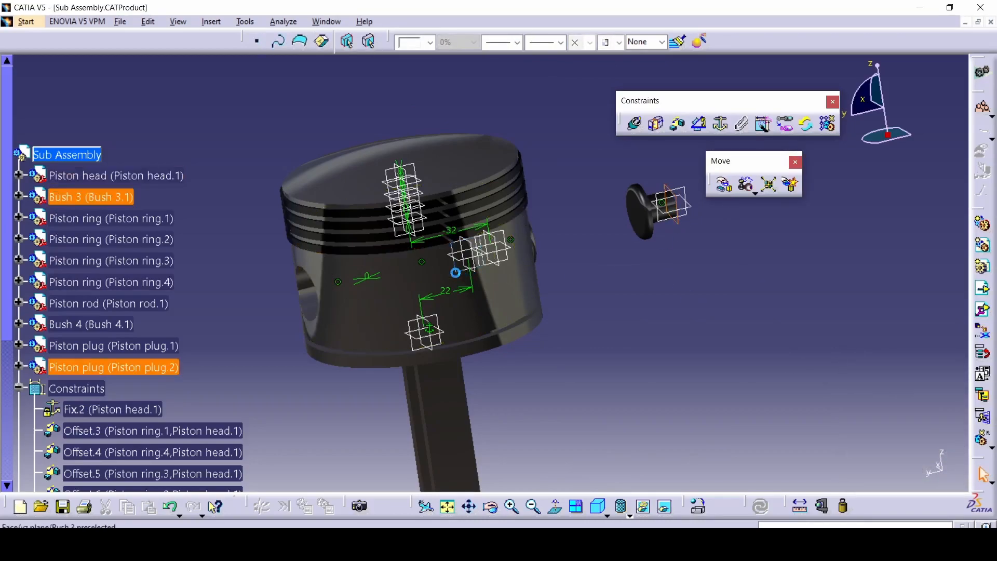
- Try a 32 mm offset constraint between the planes of Piston ring.1 and the second piston plug, and remove that constraint
click(414, 233)
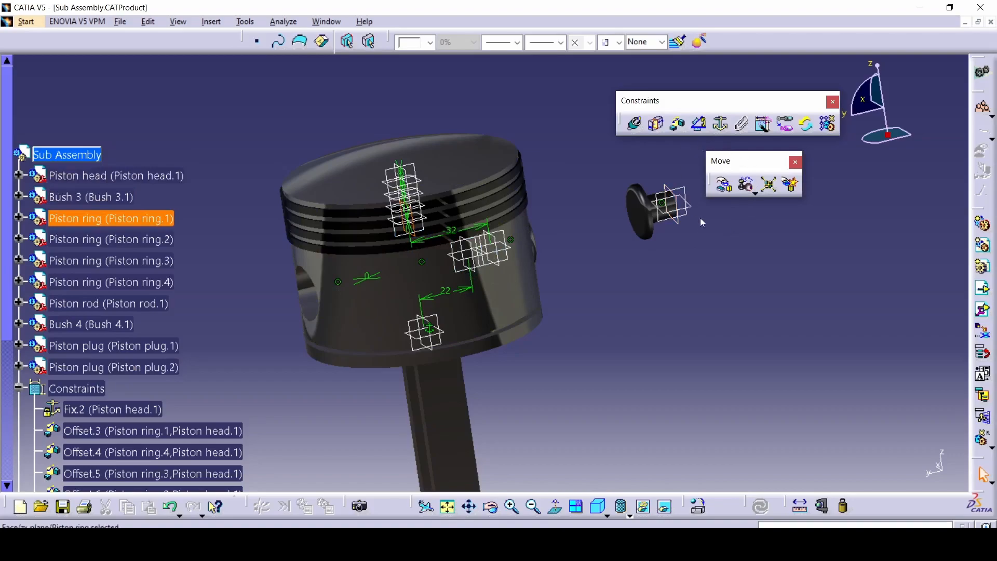
click(677, 124)
click(683, 229)
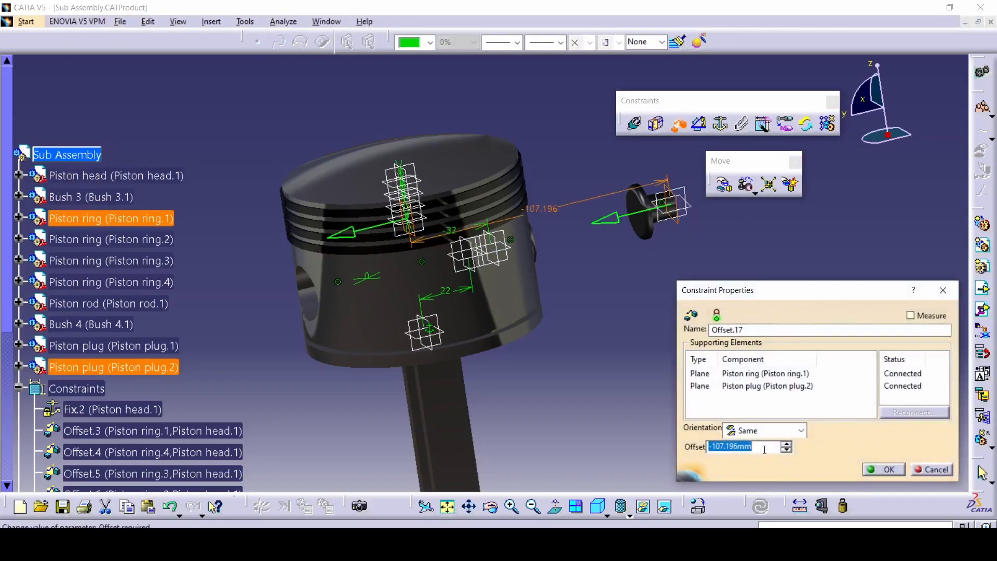
key(Return)
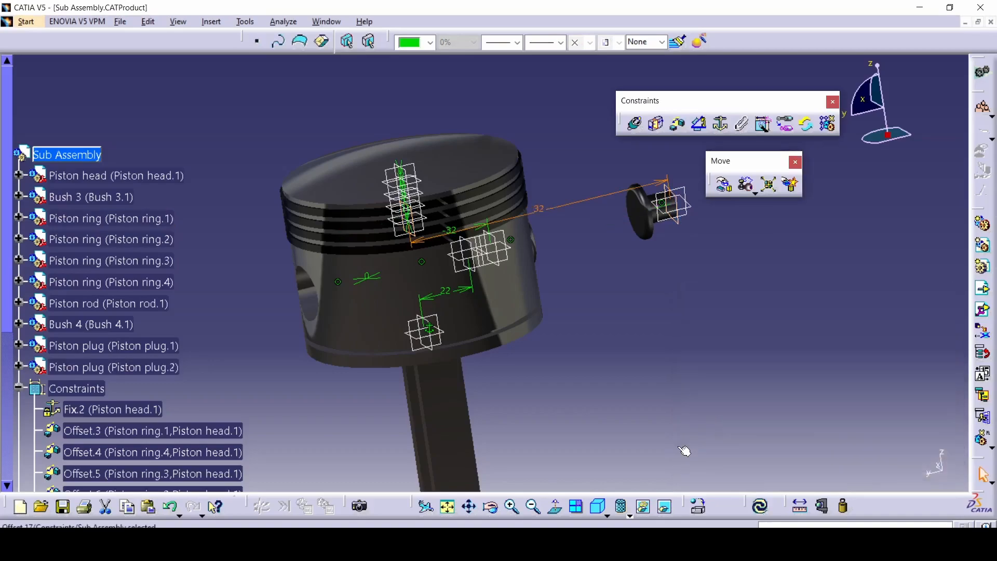
click(761, 507)
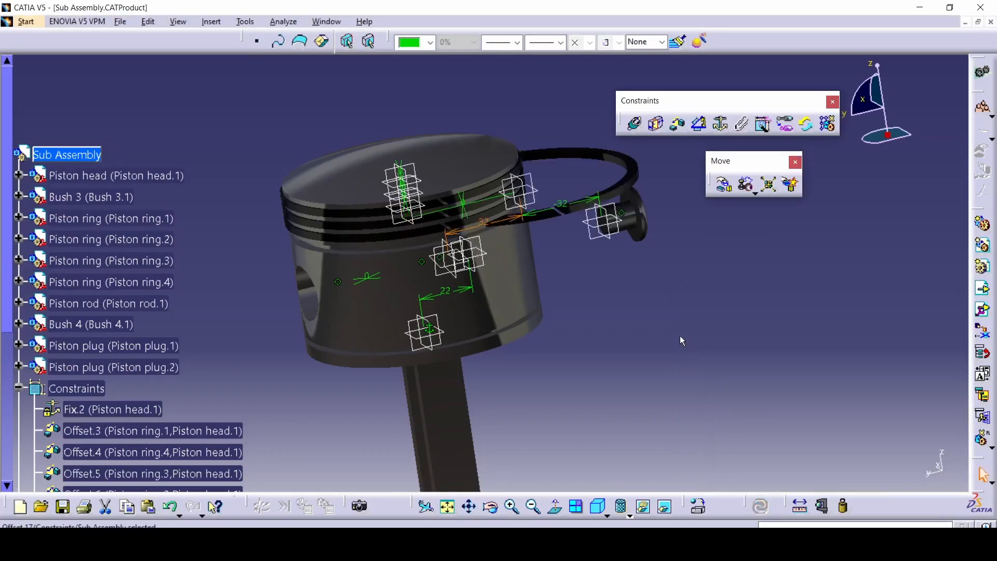
click(636, 268)
click(592, 196)
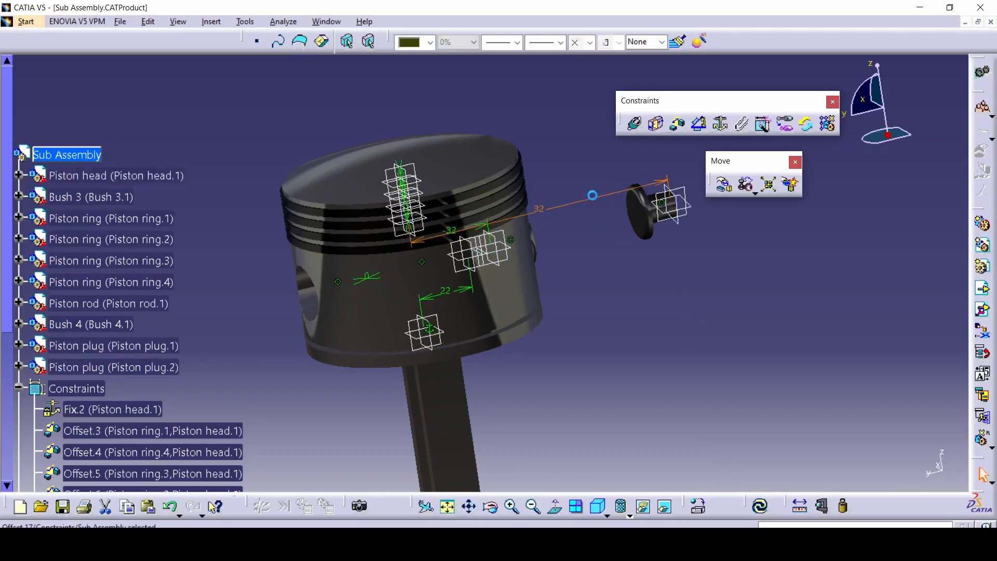
key(Delete)
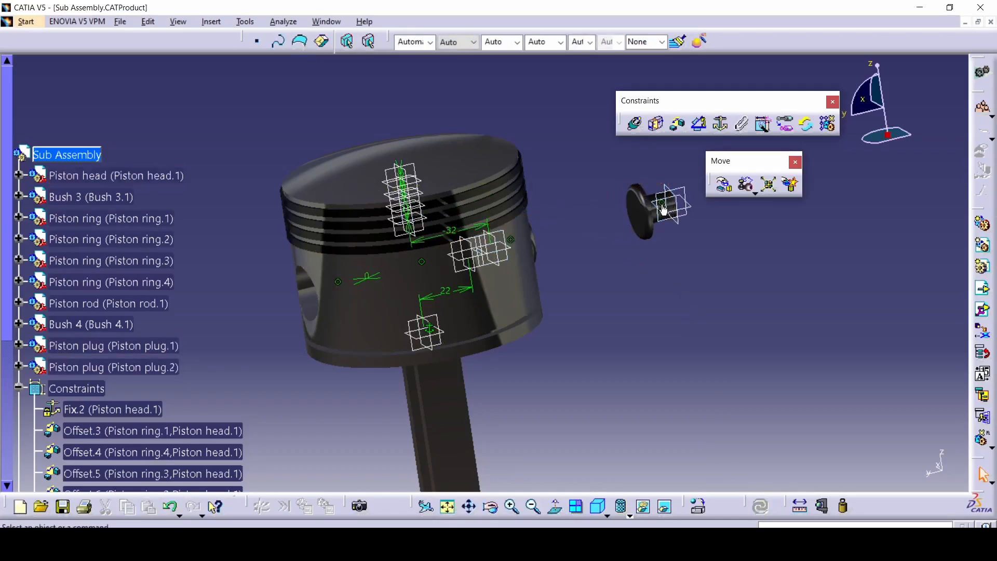
- Add an offset constraint of -32 mm between the second piston plug's plane and the matching plane of the piston head
click(674, 195)
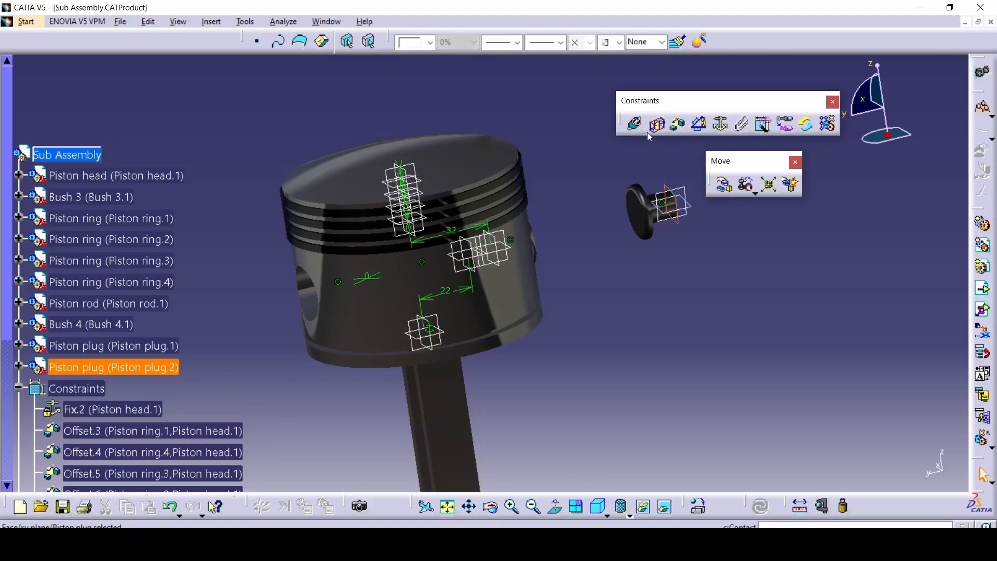
click(677, 126)
middle_drag(501, 323, 465, 325)
middle_drag(528, 351, 476, 377)
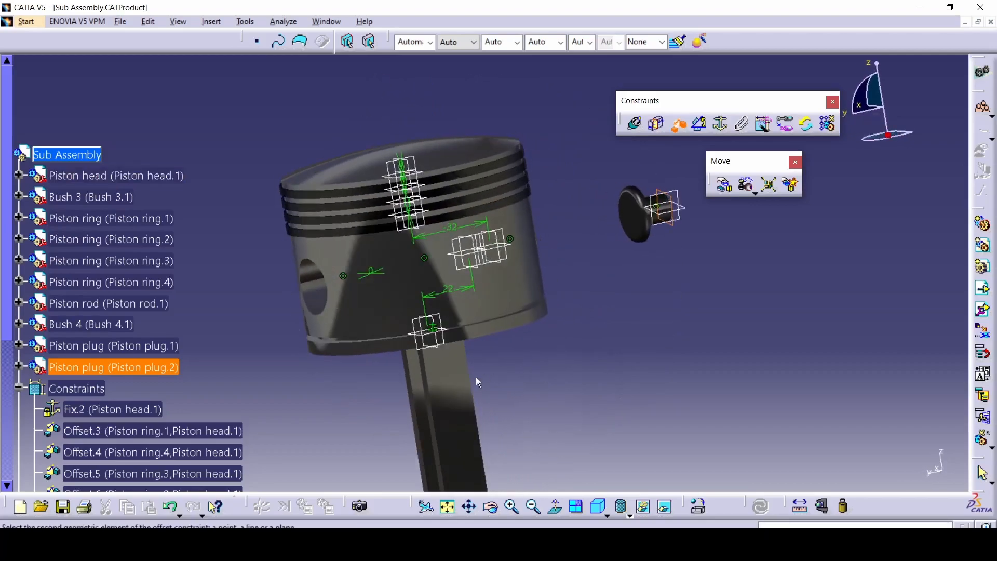
click(432, 317)
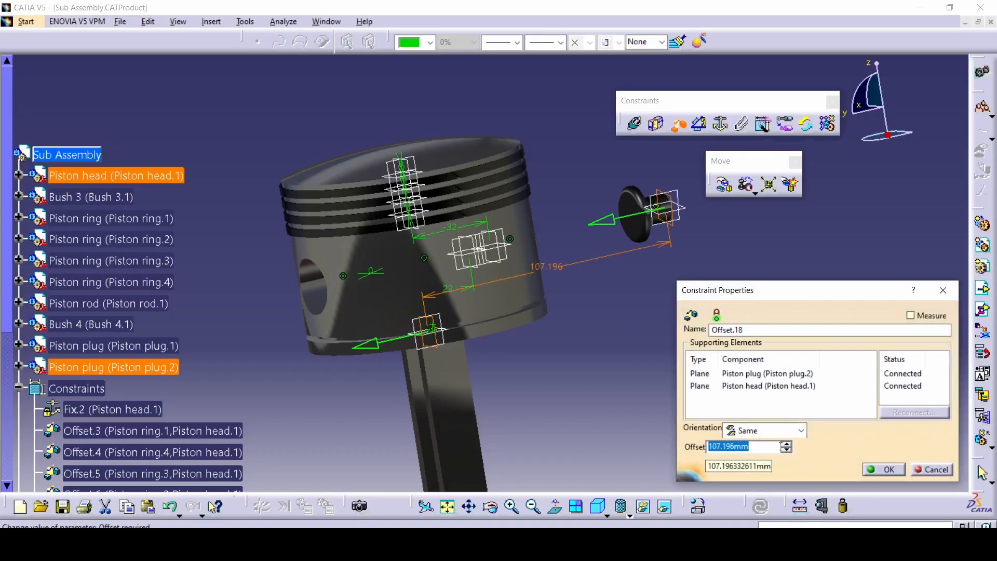
key(Return)
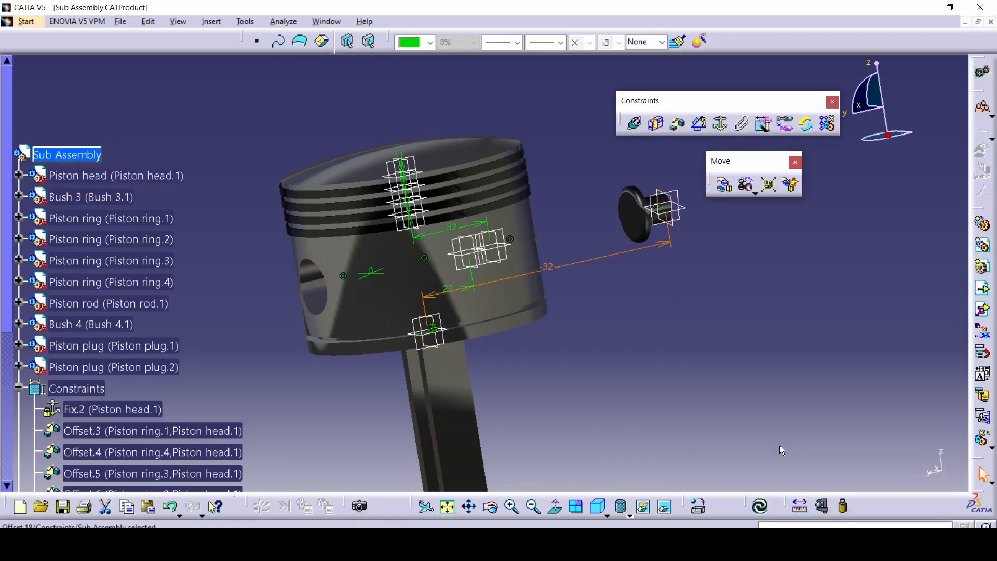
- Hide the reference planes of Bush 4 and the piston rod at the rod's free end
middle_drag(653, 363, 491, 431)
scroll(483, 309, down, 1)
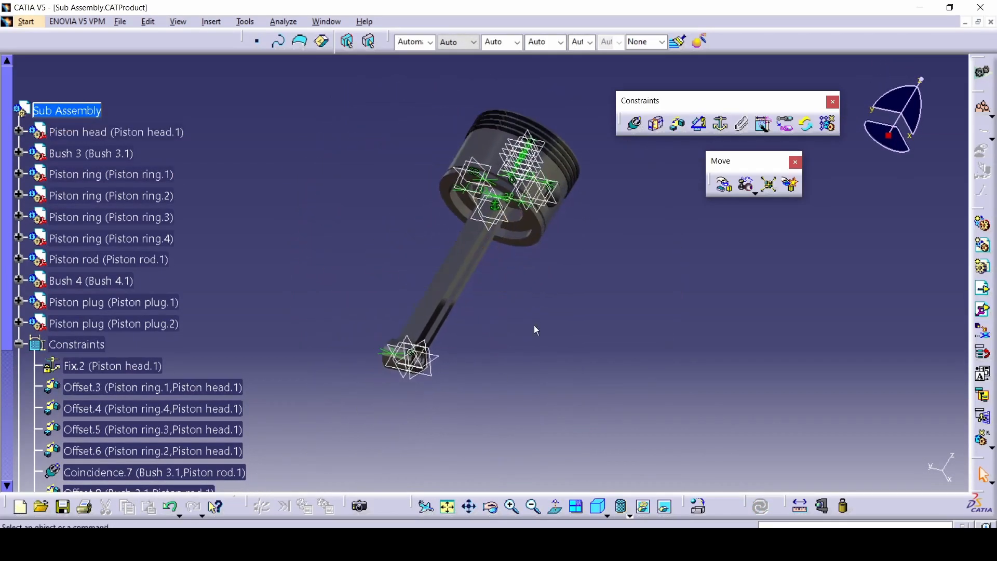
ctrl+middle_drag(535, 329, 537, 294)
middle_drag(633, 314, 460, 416)
drag(440, 375, 628, 147)
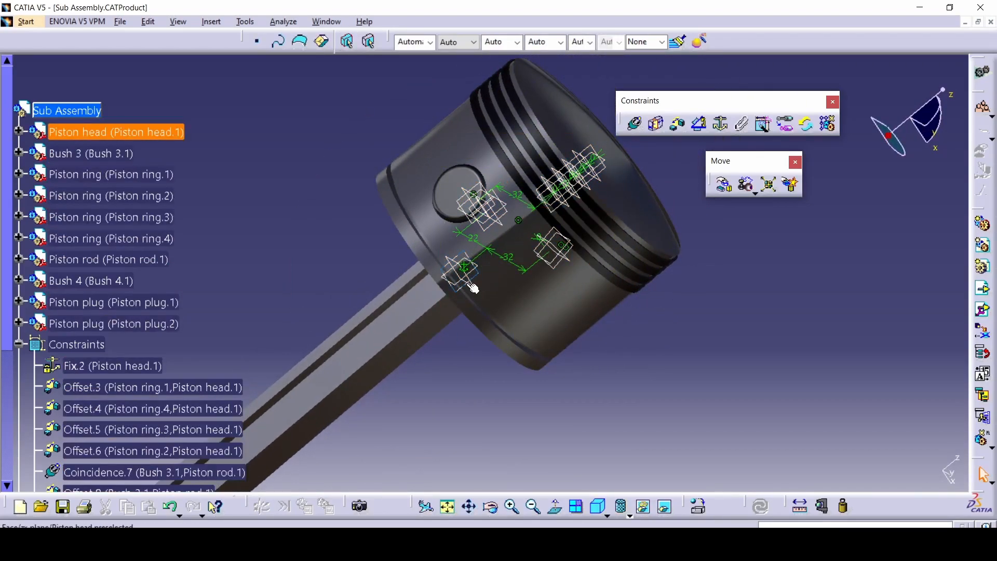
middle_drag(465, 414, 469, 369)
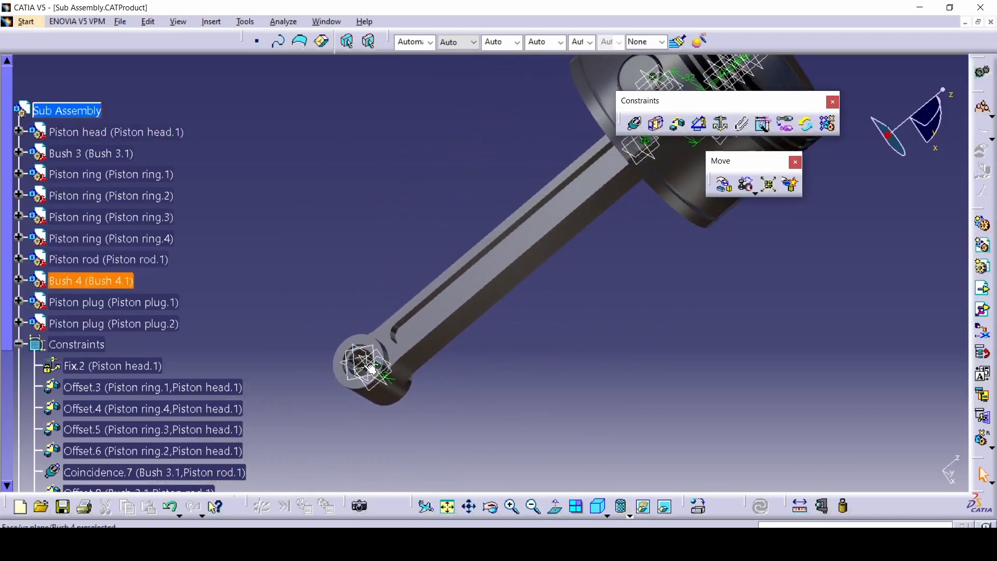
drag(309, 332, 410, 400)
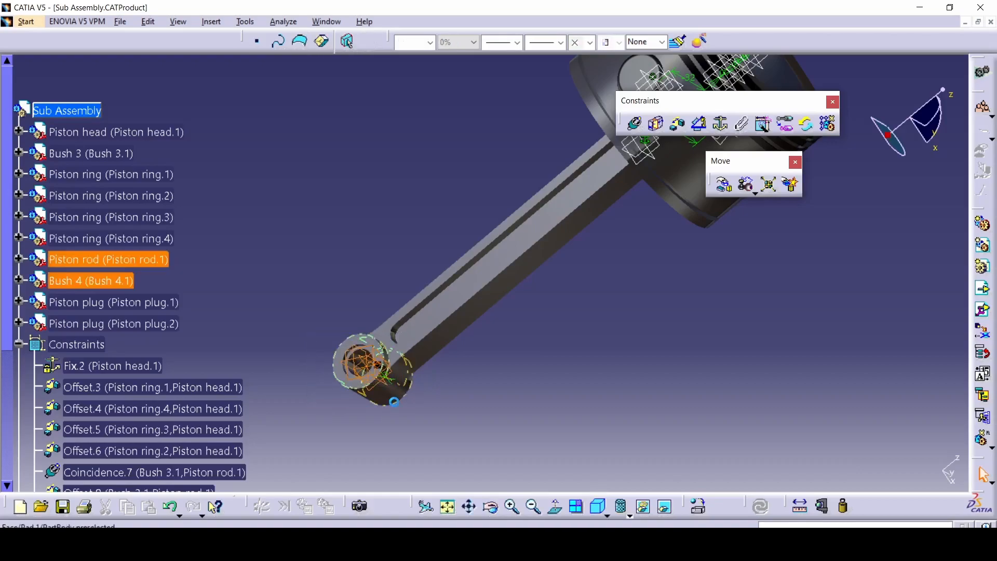
right_click(378, 385)
key(h)
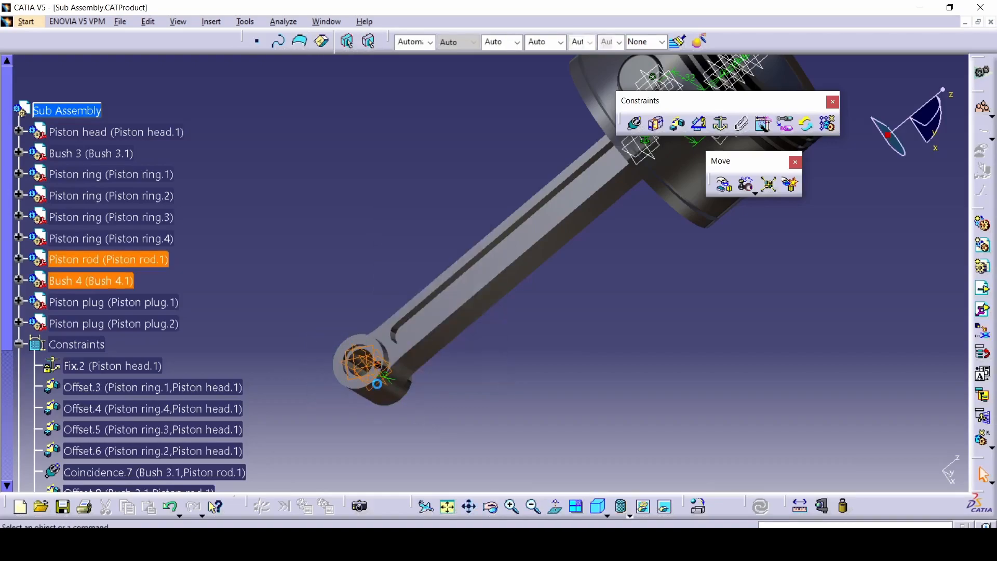
- Try to hide all reference planes around the piston head in one area selection
middle_drag(612, 210, 516, 324)
drag(539, 353, 692, 142)
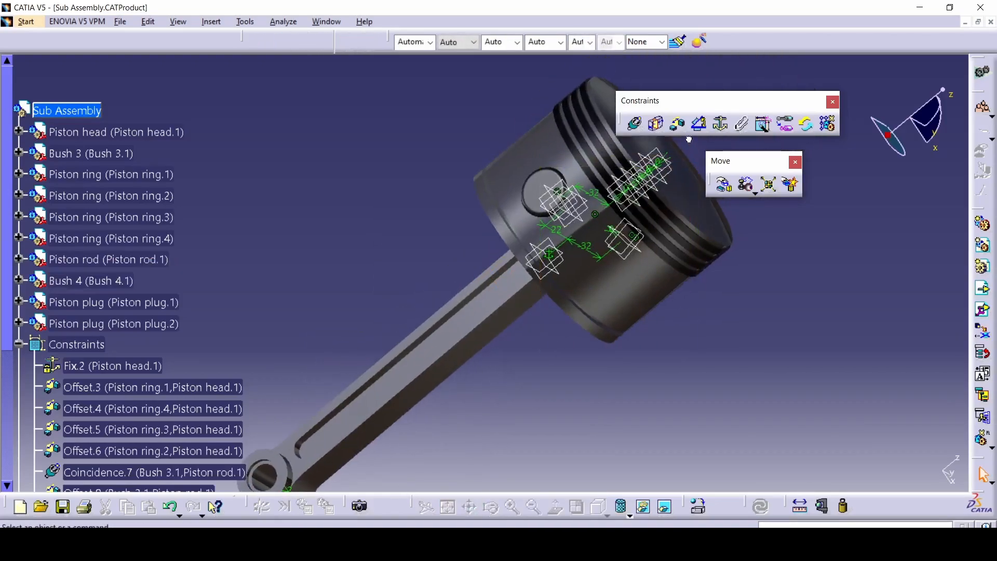
right_click(552, 266)
key(h)
right_click(554, 268)
right_click(546, 266)
key(h)
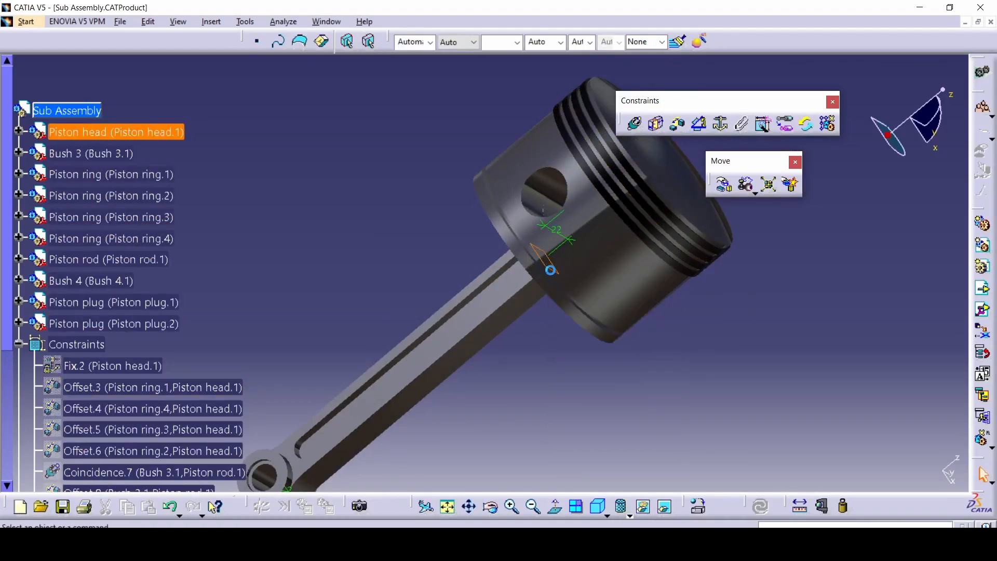
- Undo the hiding of the piston plugs, reference planes and constraints around the piston head
scroll(124, 262, up, 1)
middle_drag(415, 265, 544, 354)
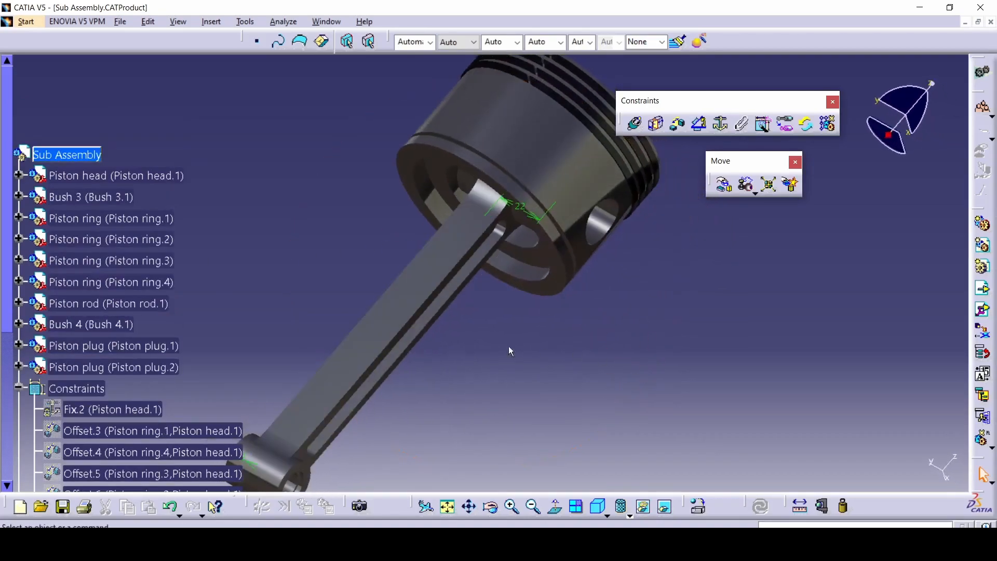
scroll(94, 397, down, 2)
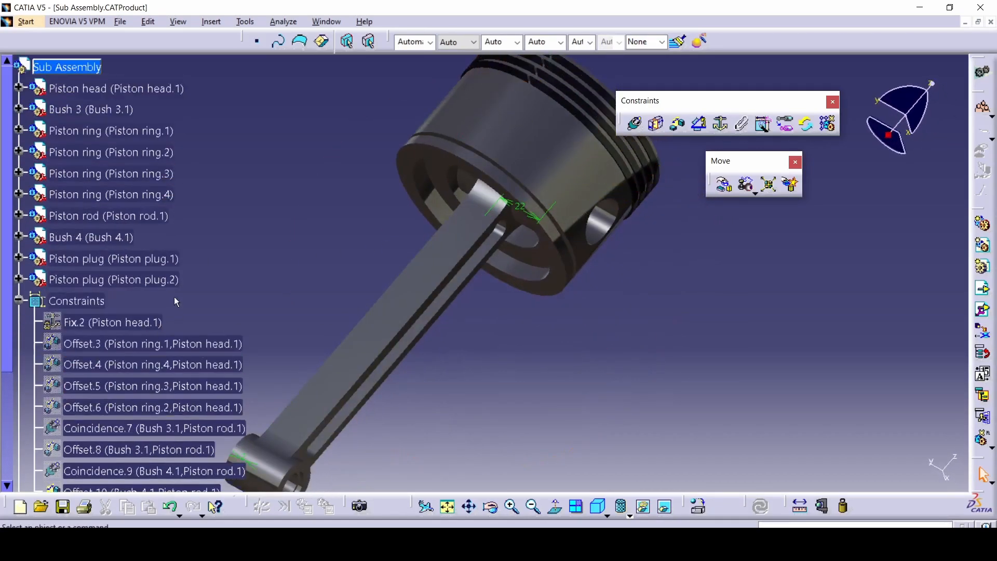
scroll(213, 274, up, 1)
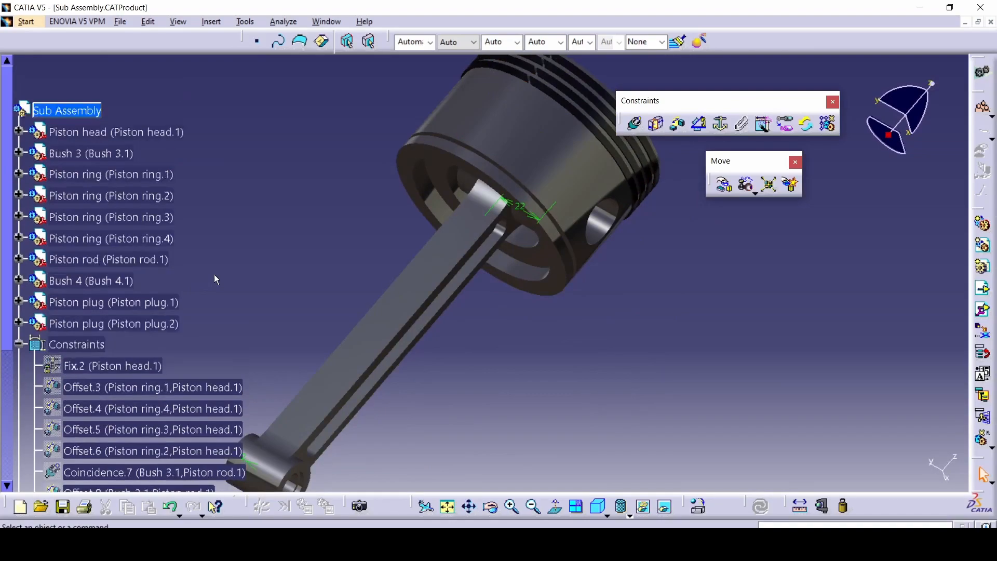
right_click(104, 325)
key(Escape)
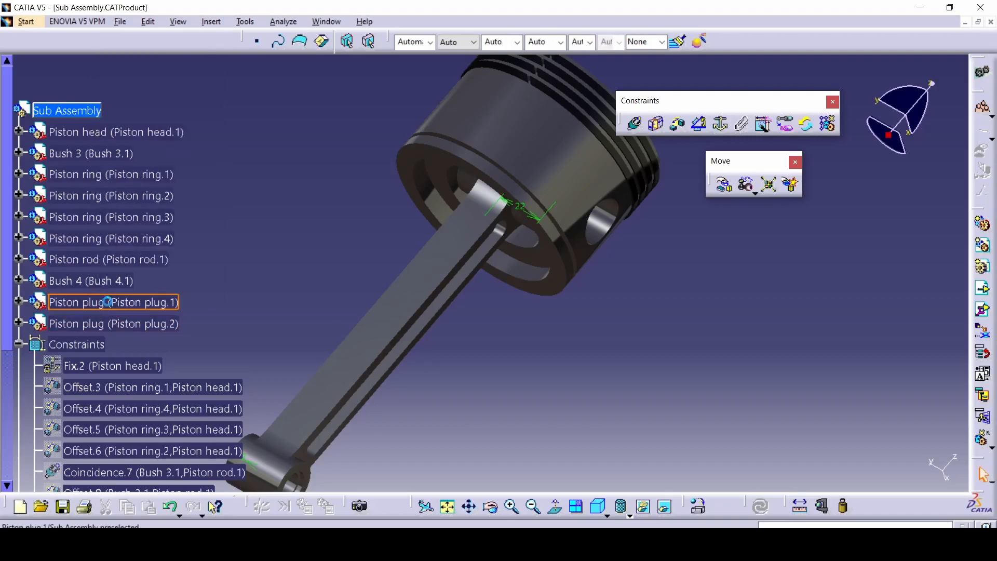
middle_drag(469, 362, 305, 338)
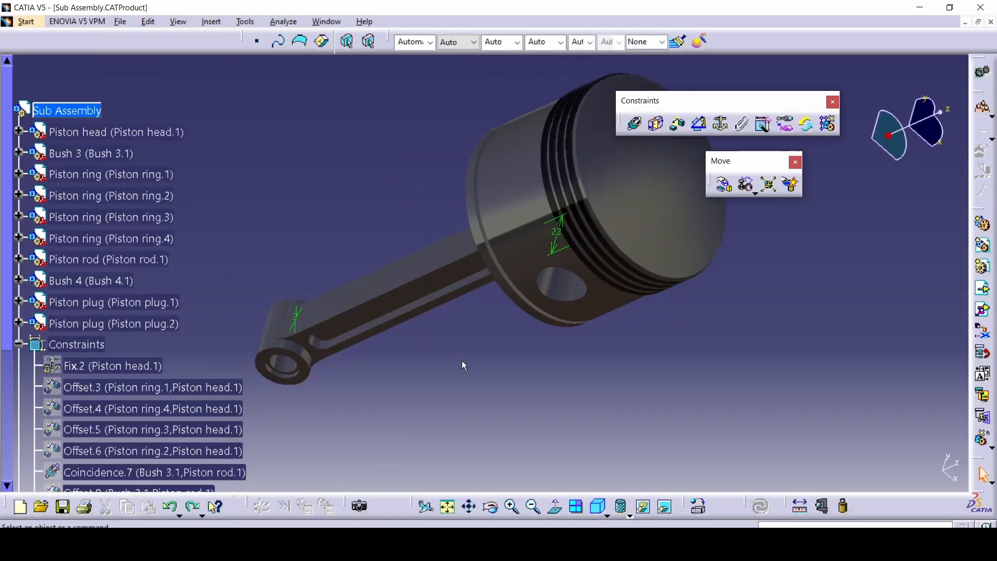
key(ctrl+z)
key(ctrl+z)
key(ctrl+z)
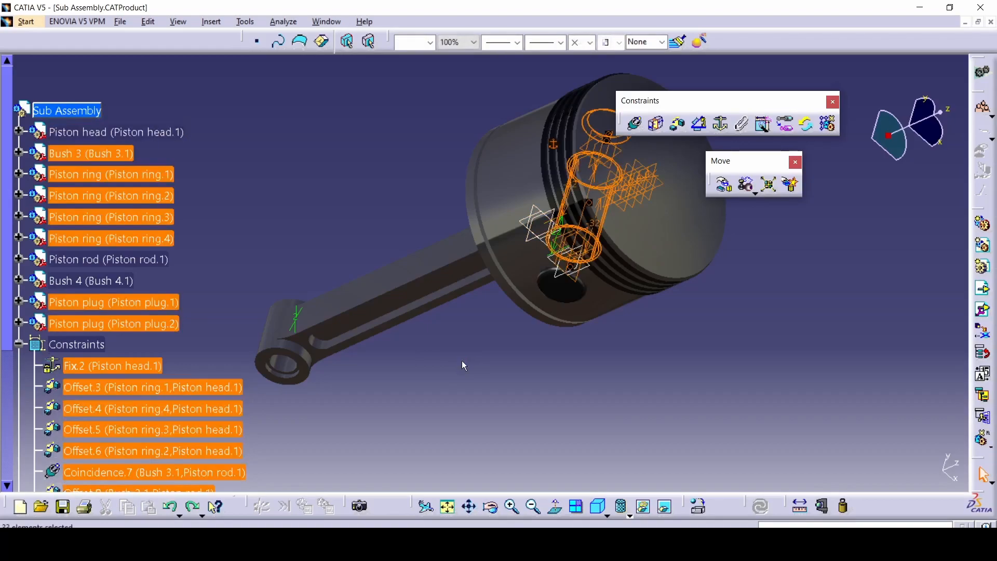
- Hide the piston head's own reference planes near its lower edge
right_click(537, 237)
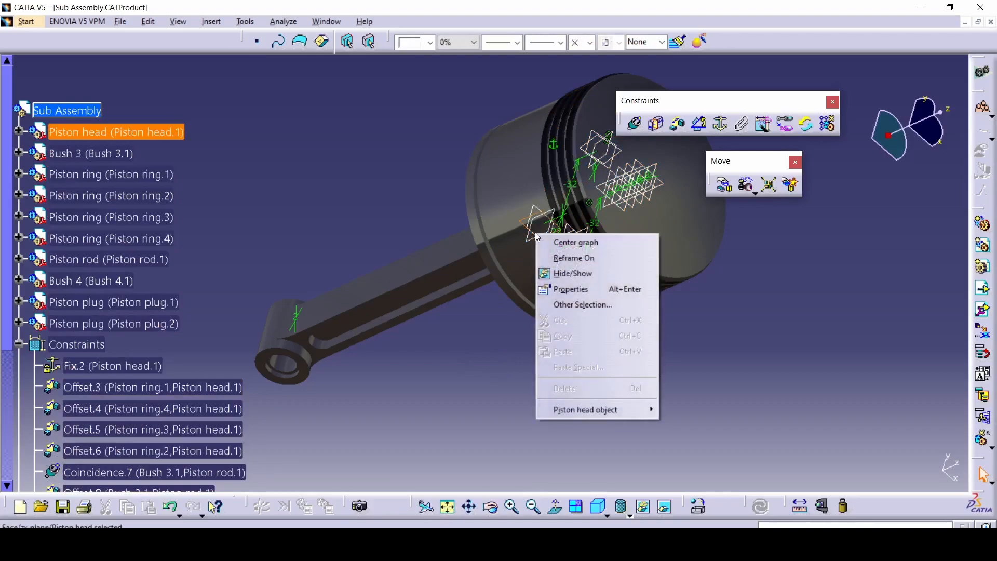
click(572, 274)
middle_drag(503, 376, 575, 289)
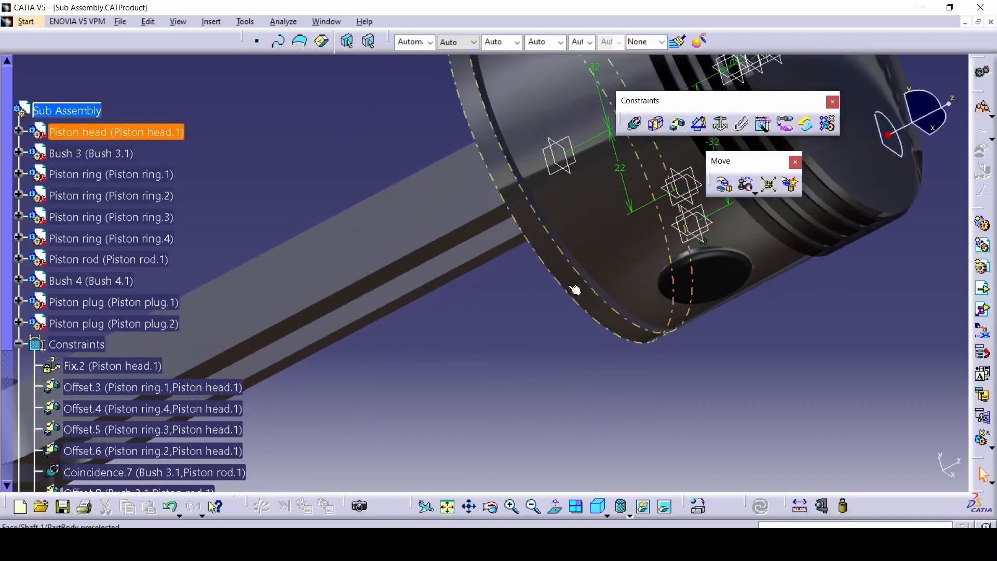
right_click(551, 174)
click(589, 212)
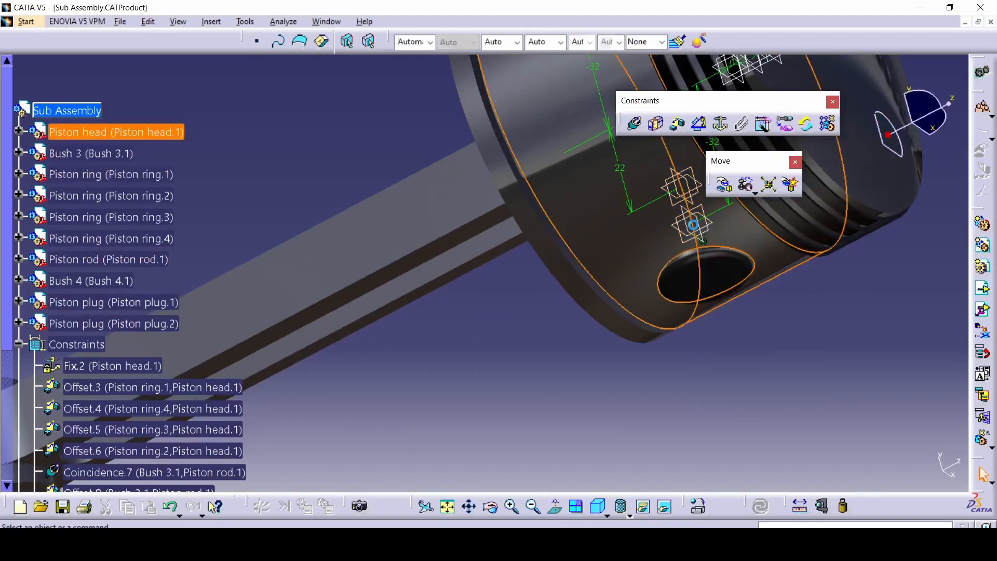
- Hide the reference planes of Bush 3 and the piston plugs around the pin hole
click(740, 265)
key(ctrl+z)
right_click(678, 244)
right_click(674, 258)
right_click(665, 213)
click(700, 253)
- Hide the reference planes of the four piston rings at the crown end of the piston head
middle_drag(650, 231, 559, 358)
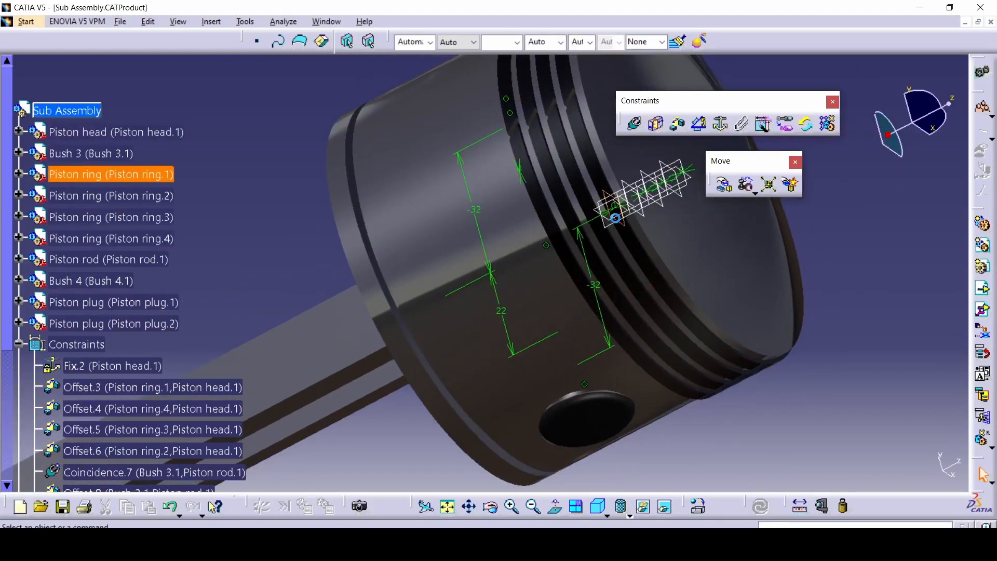
middle_drag(861, 271, 812, 326)
drag(807, 290, 570, 249)
right_click(630, 248)
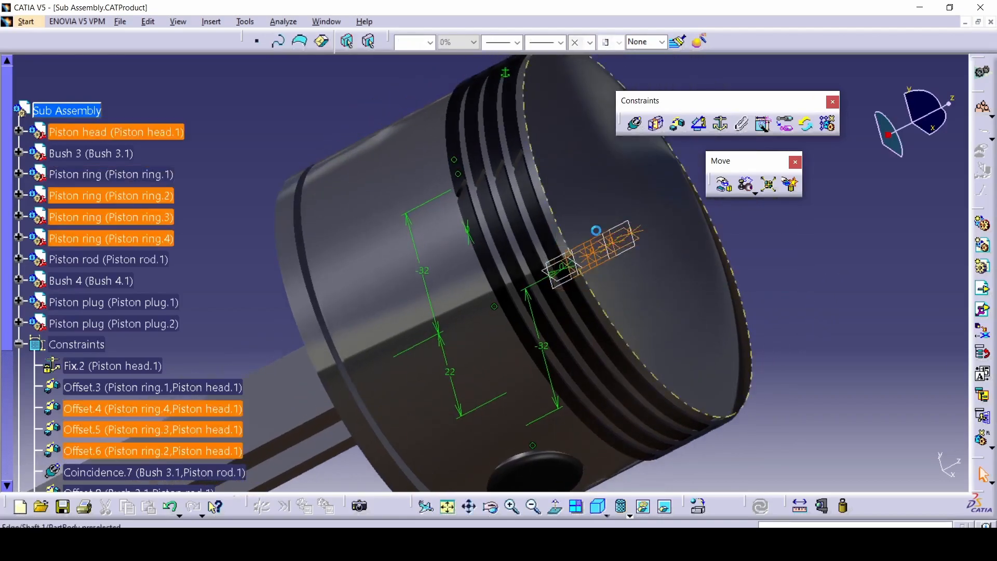
click(663, 285)
- Check the exploded view in the reference image, return to CATIA and insert the existing Link pin part into Sub Assembly
middle_drag(619, 324, 646, 326)
middle_drag(615, 364, 619, 336)
click(720, 544)
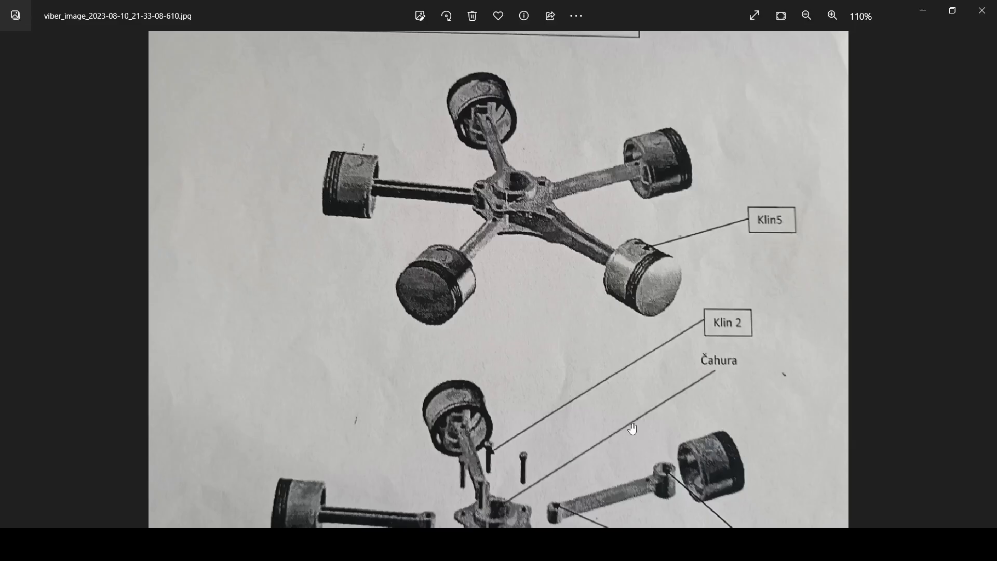
drag(633, 429, 613, 311)
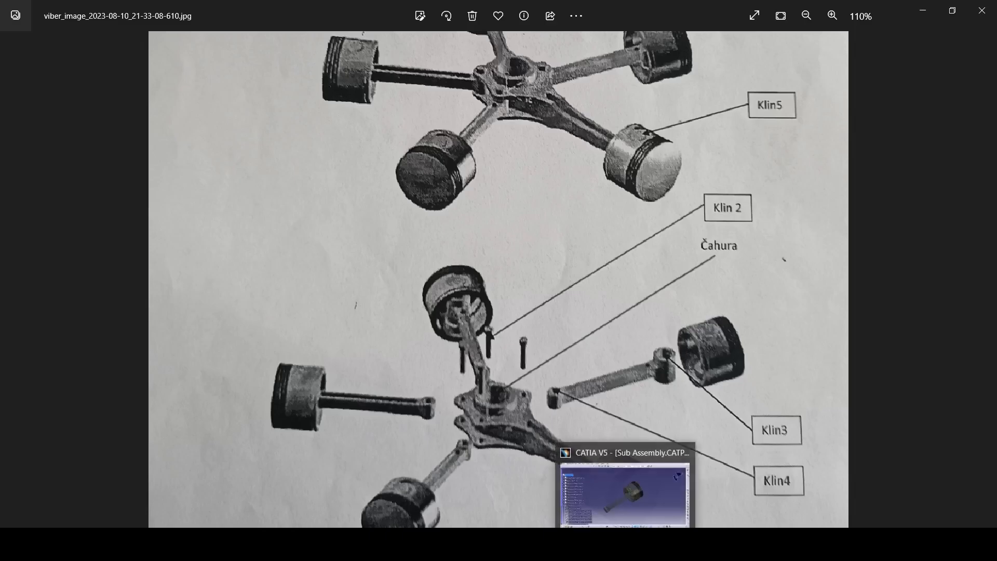
click(624, 543)
click(980, 310)
click(89, 112)
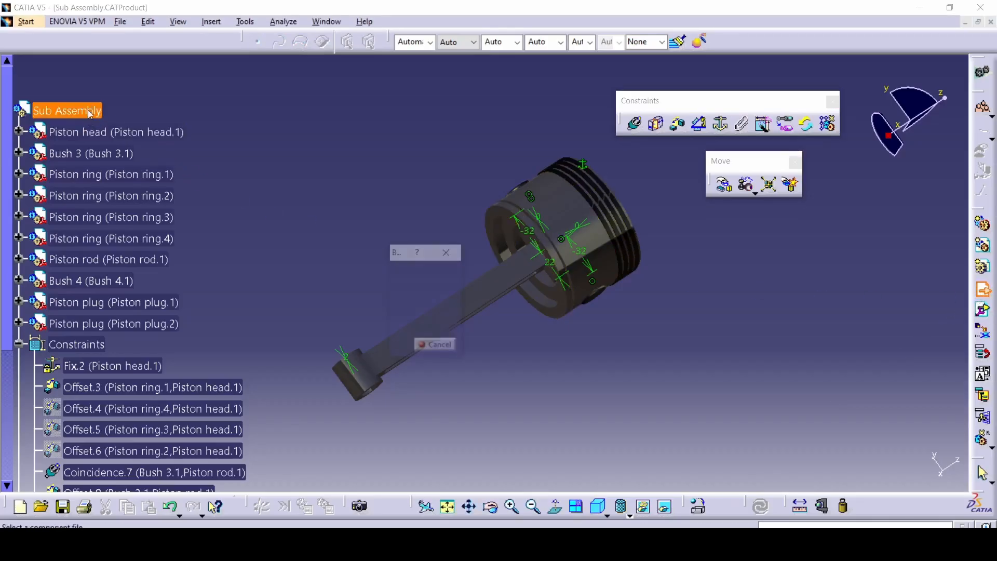
click(476, 231)
double_click(475, 231)
- Move the link pin up along the Z axis until it sits clear above the piston head
ctrl+middle_drag(511, 337, 502, 296)
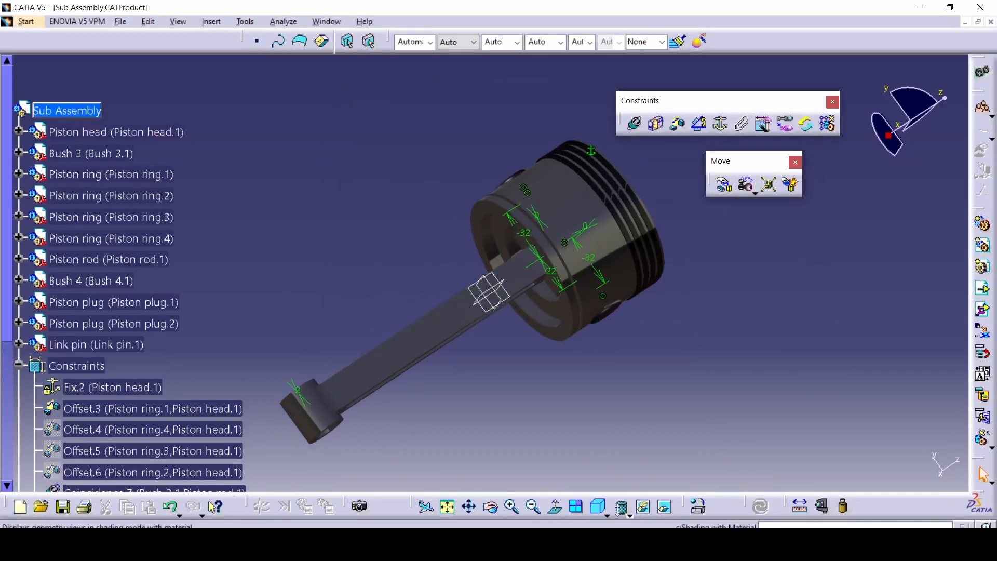
click(597, 506)
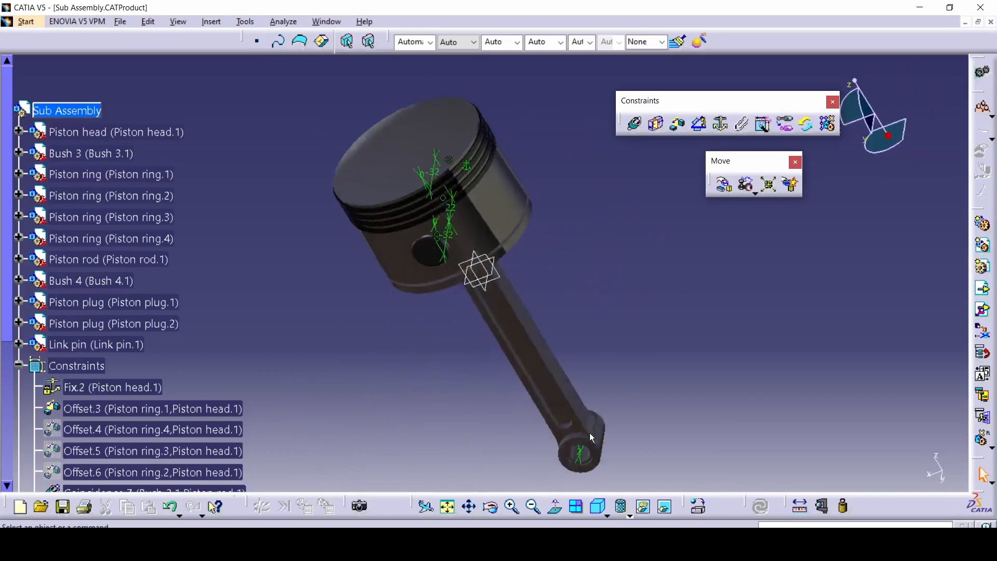
click(725, 186)
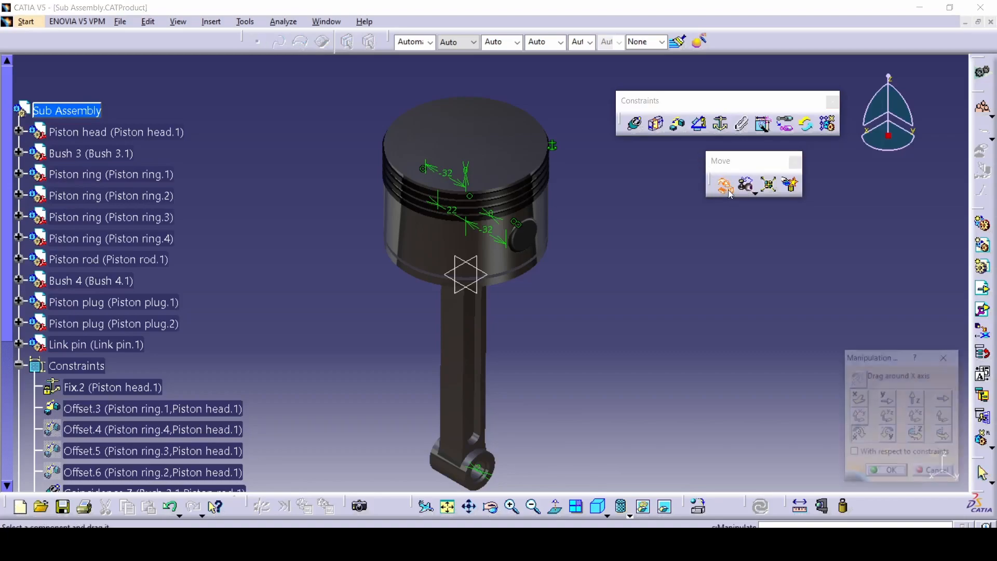
click(916, 399)
drag(476, 288, 487, 84)
middle_drag(503, 114, 508, 263)
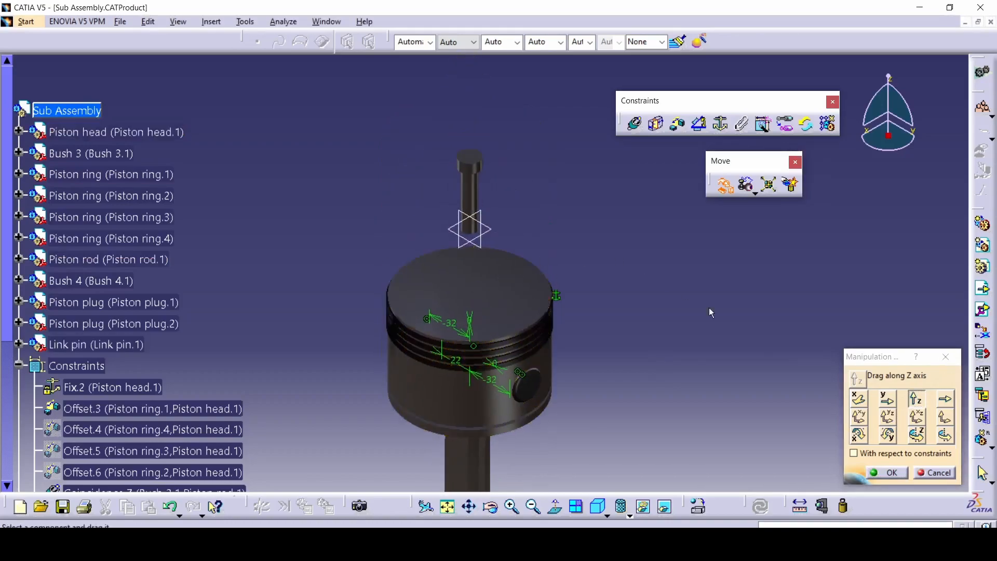
click(892, 473)
- Hide the link pin's reference planes
right_click(481, 231)
click(514, 271)
right_click(484, 240)
click(521, 281)
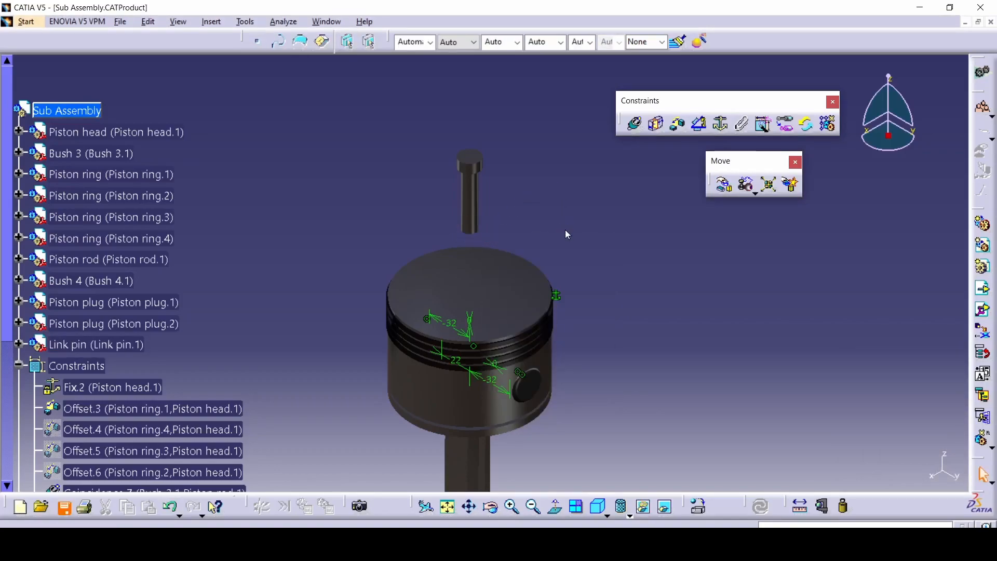
- Save the product as Sub Assembly.CATProduct in the Radial piston rod folder, including the related documents
key(ctrl+s)
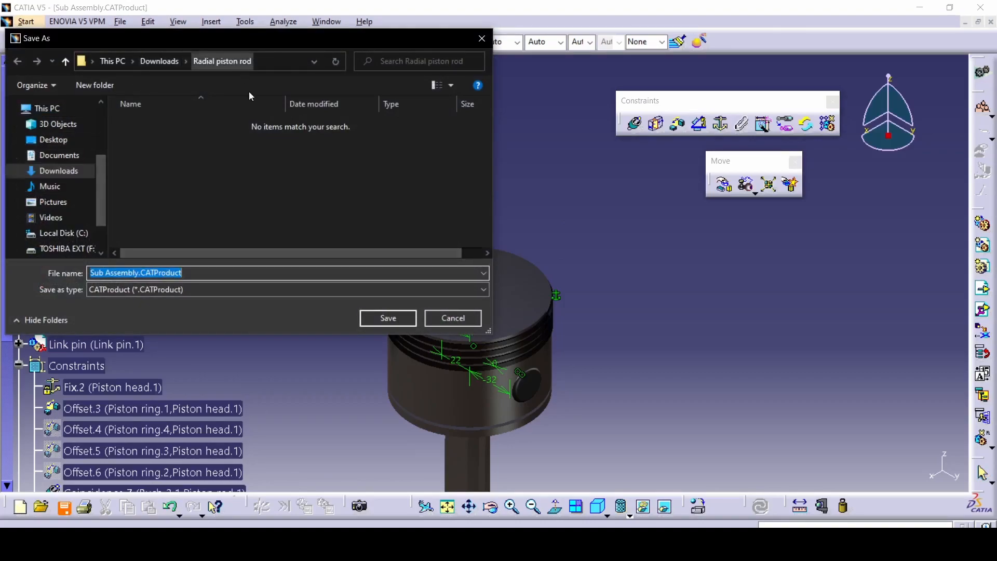
click(373, 318)
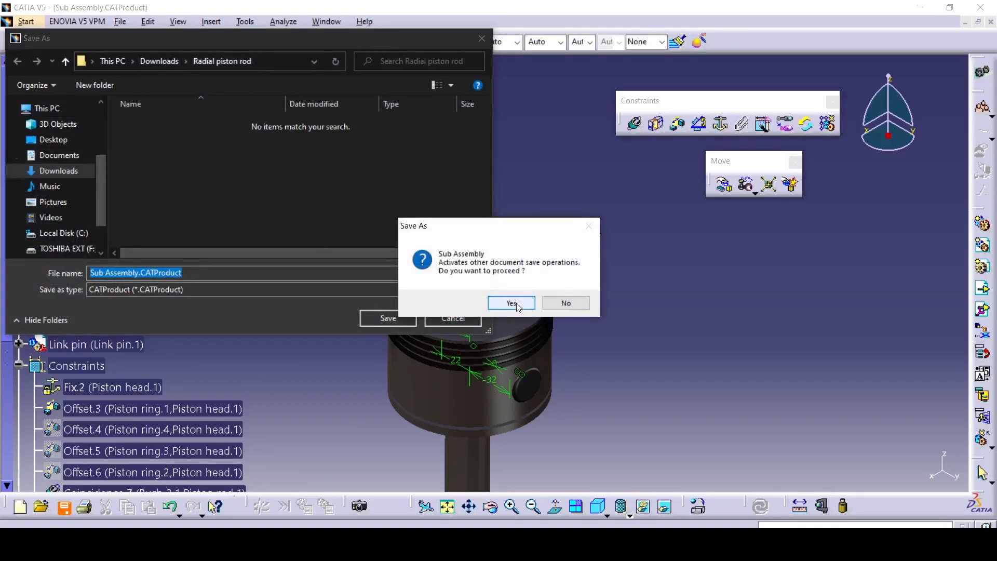
click(511, 303)
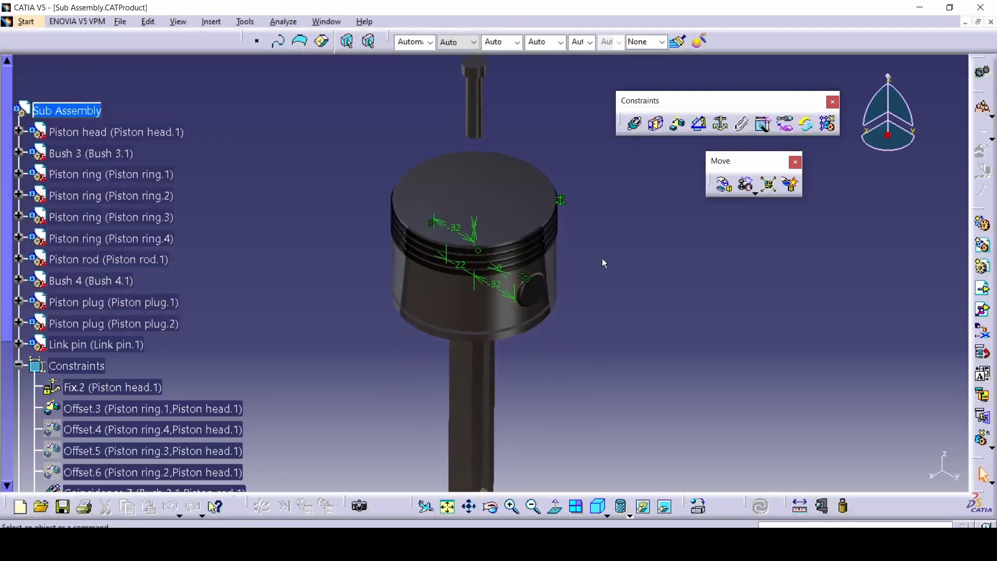
- Hide all assembly constraints of Sub Assembly, including the offset dimensions shown on the piston
right_click(492, 290)
click(512, 327)
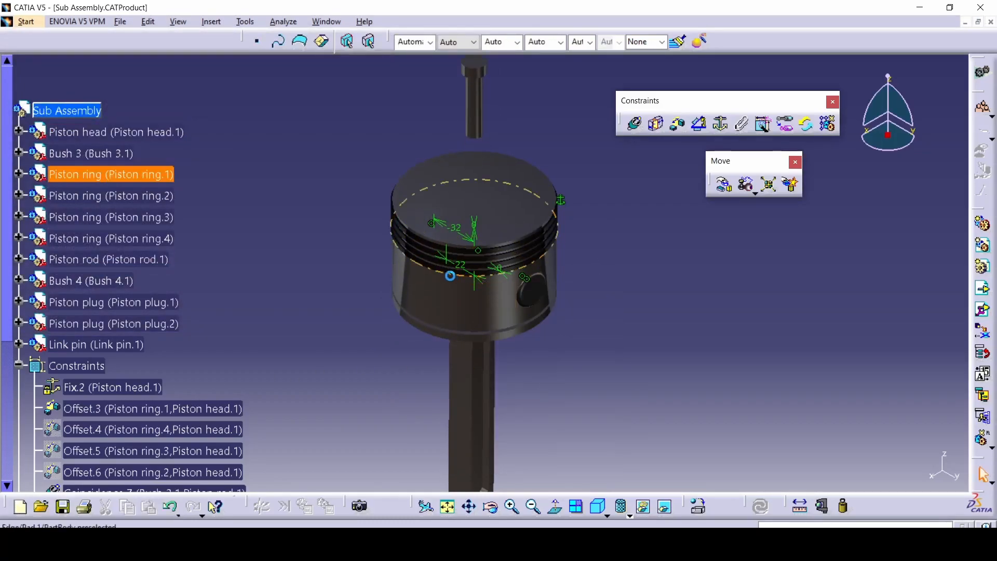
right_click(462, 267)
click(483, 310)
scroll(182, 356, down, 3)
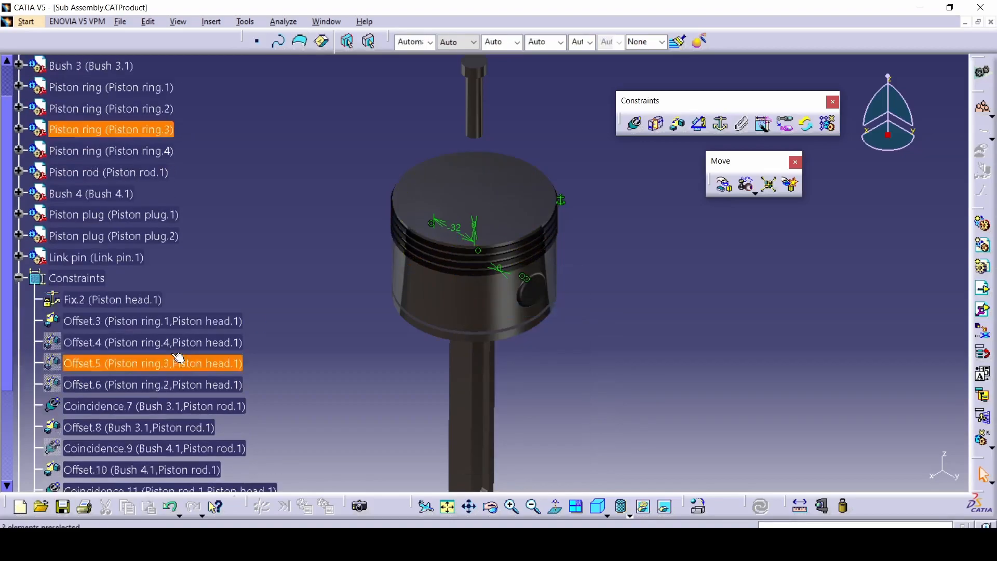
mouse_move(282, 314)
middle_down()
mouse_move(282, 357)
mouse_move(294, 312)
middle_up()
- Save Sub Assembly again and close its document
key(ctrl+s)
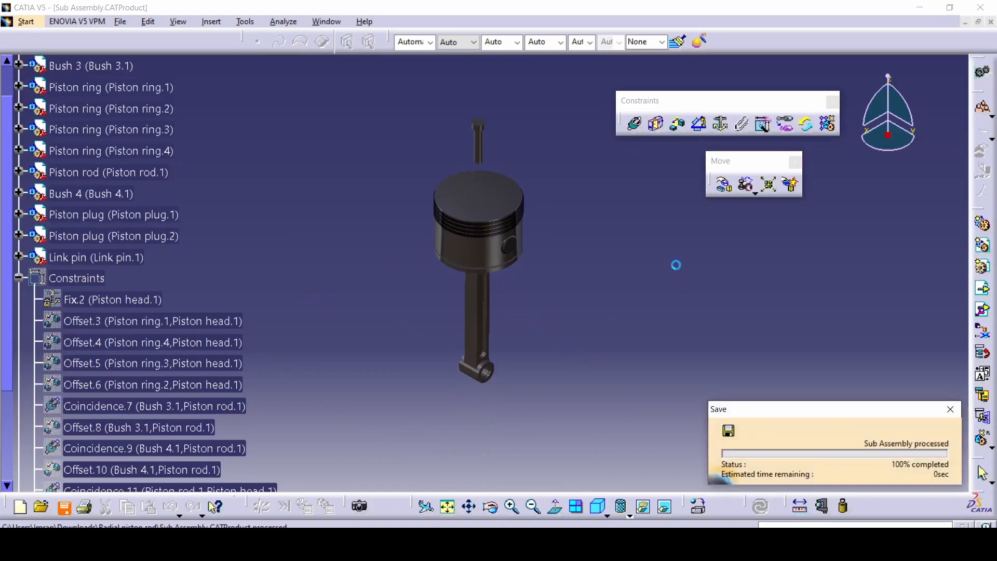
scroll(234, 358, down, 3)
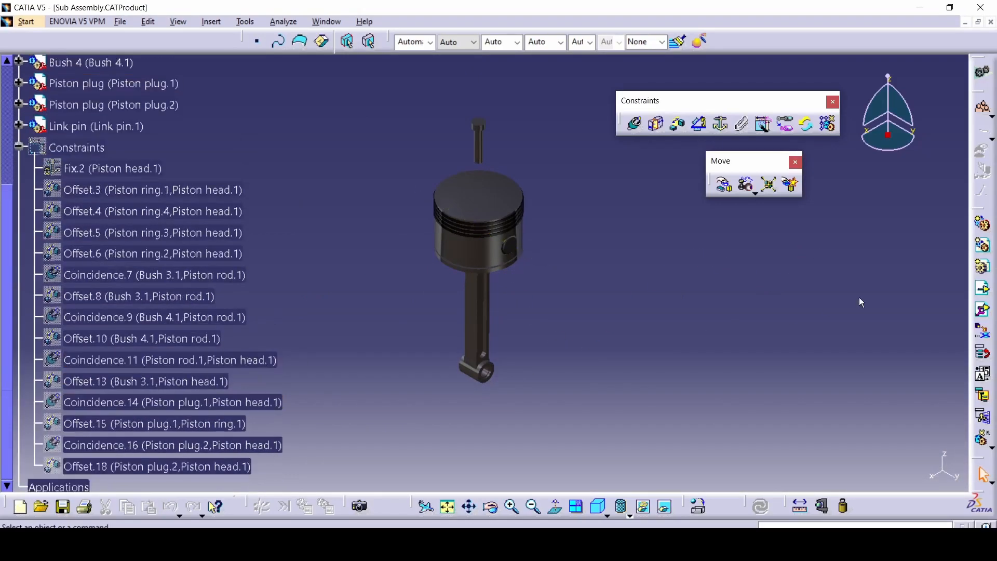
click(990, 21)
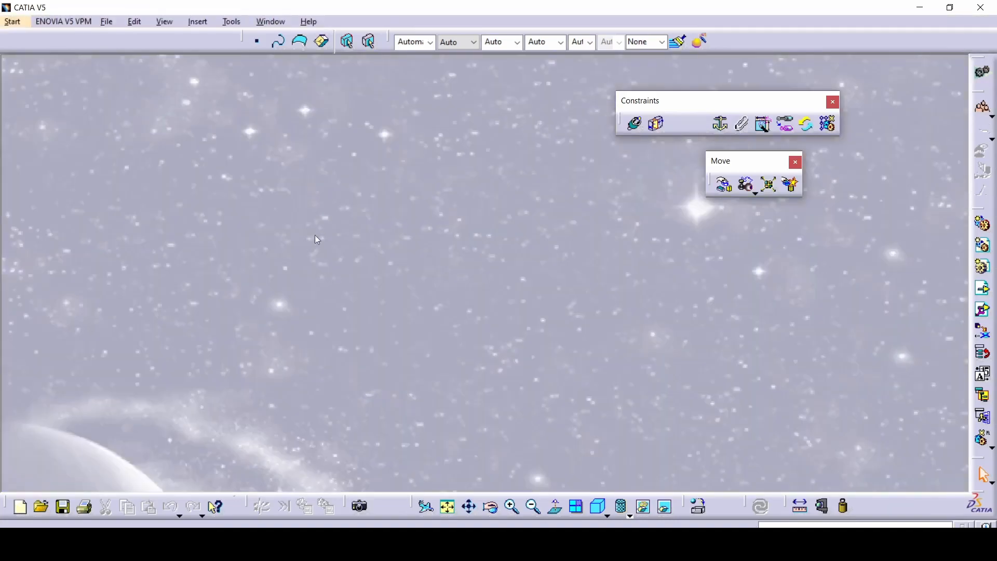
- Create a new Assembly Design product and set its part number to Main Assembly
click(17, 22)
mouse_move(38, 53)
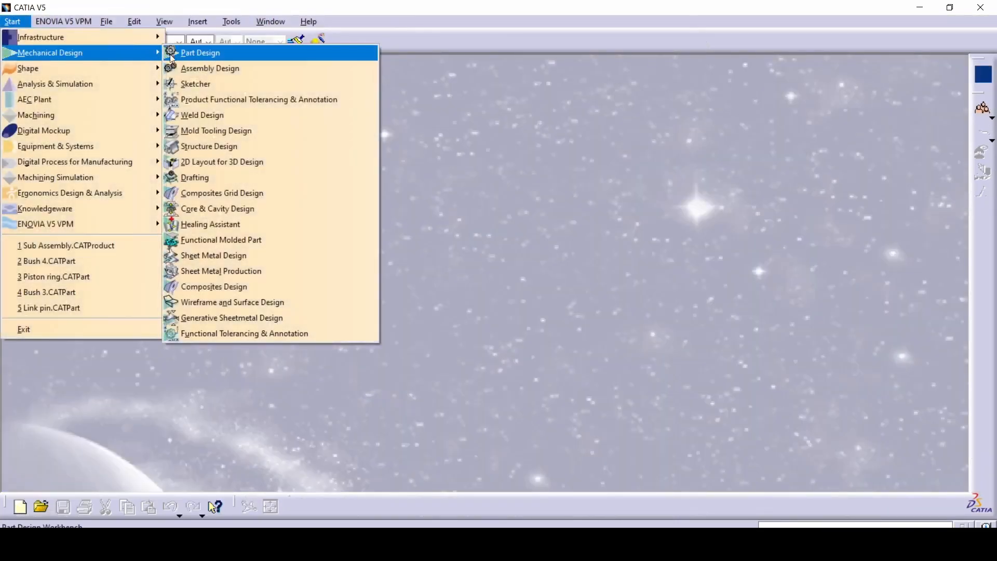
click(199, 73)
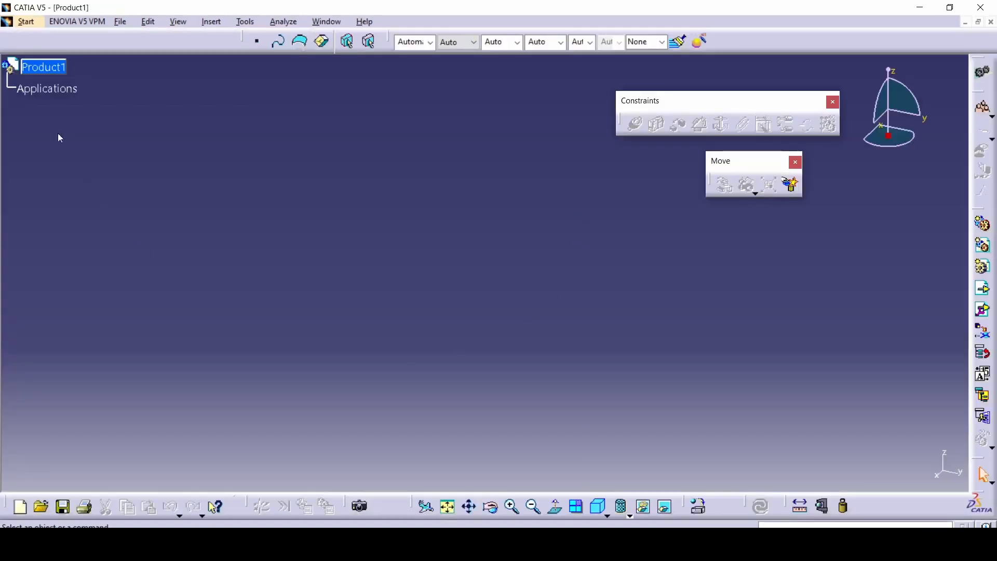
click(43, 67)
key(alt+Return)
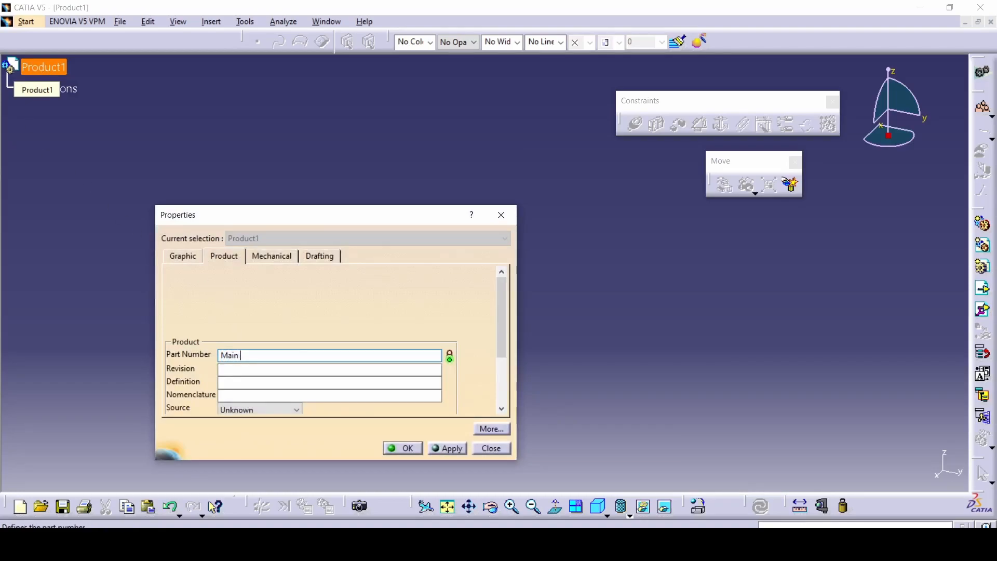
text(Main Assembly)
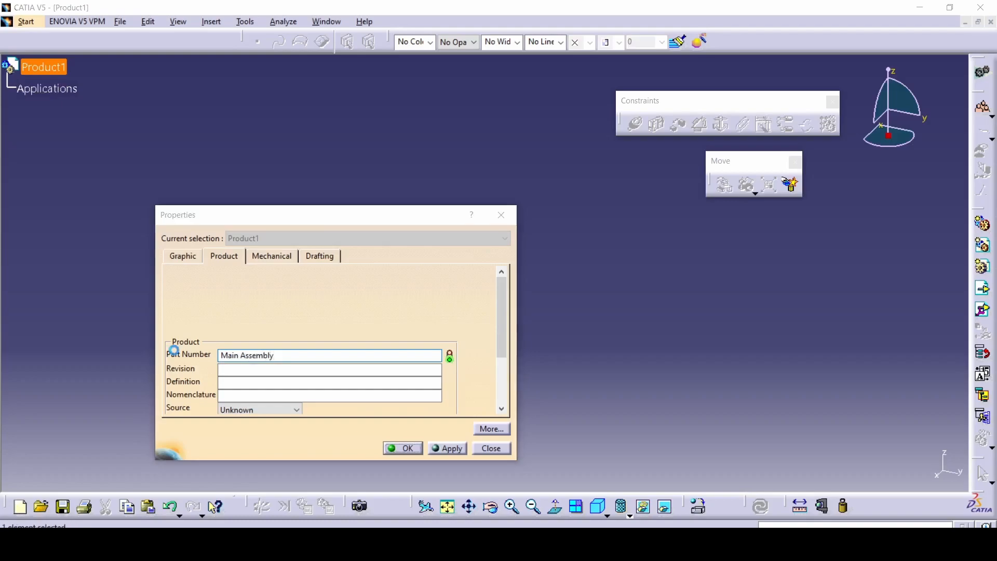
key(Return)
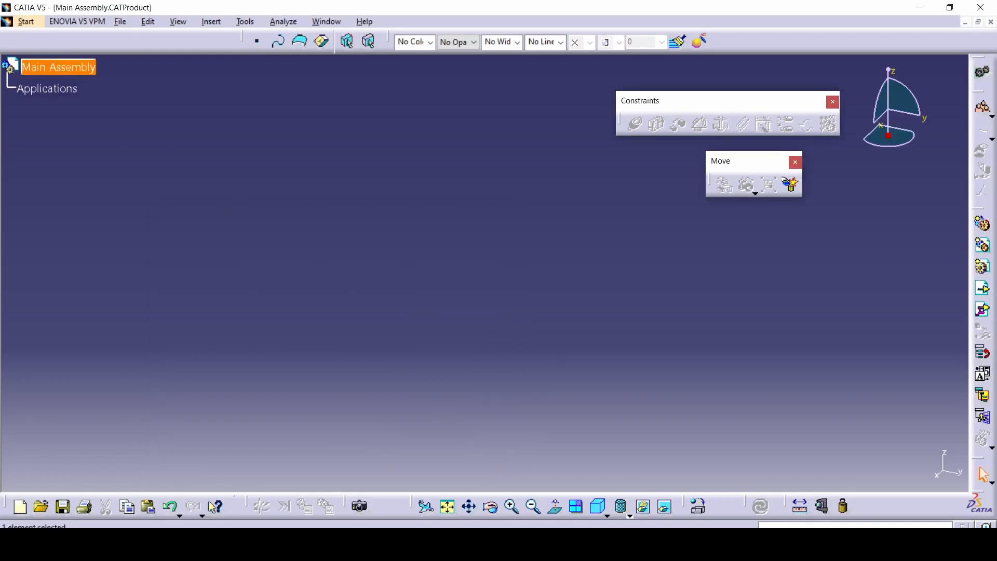
- Check the exploded view in the reference image, return to CATIA and insert Piston rod 2.CATPart into Main Assembly
key(alt+Tab)
scroll(490, 348, down, 3)
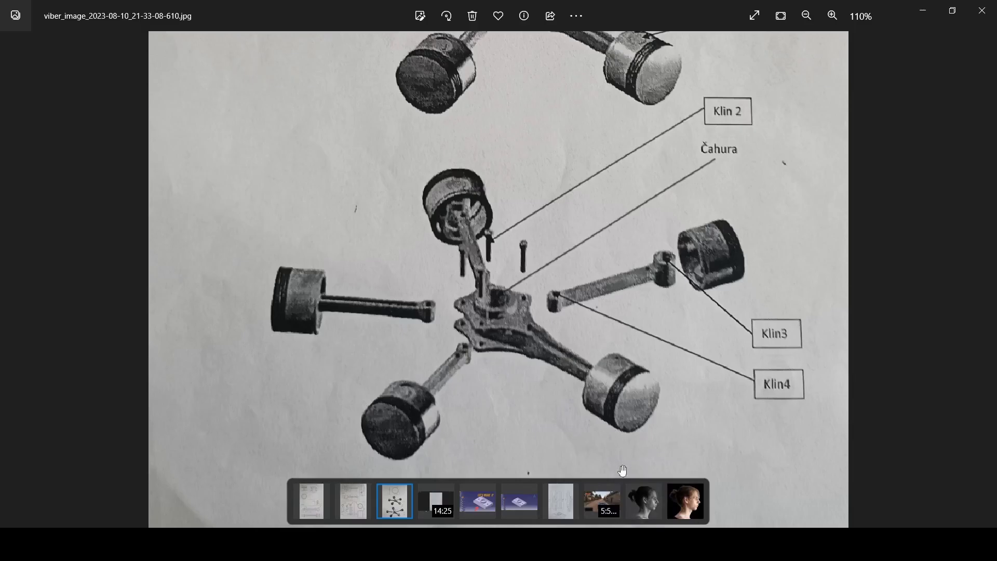
key(alt+Tab)
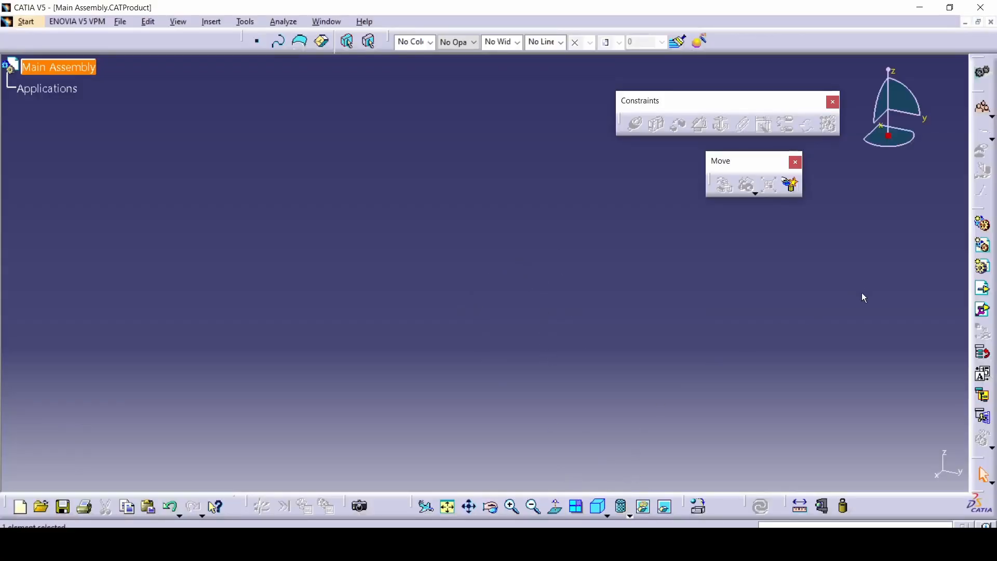
click(989, 295)
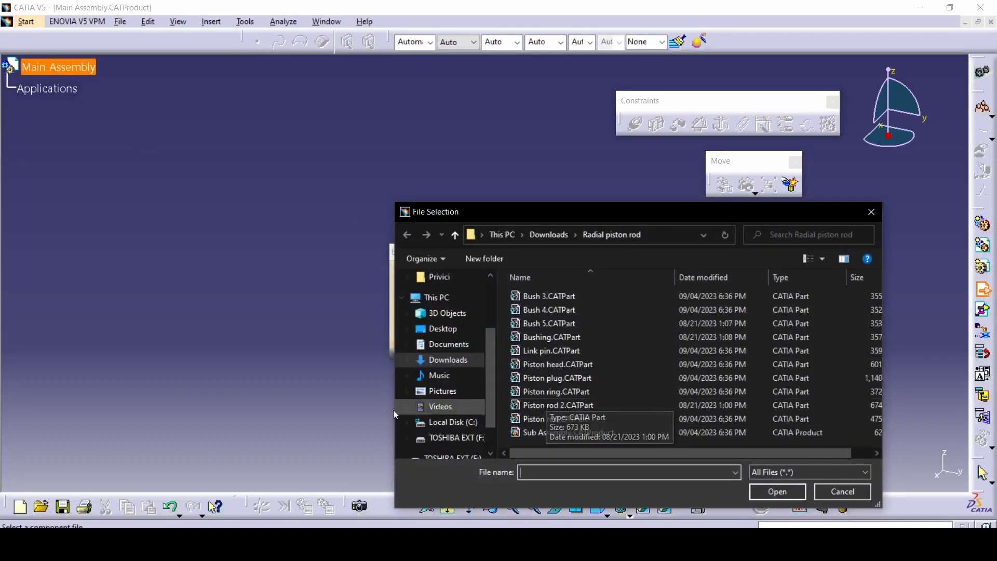
double_click(533, 410)
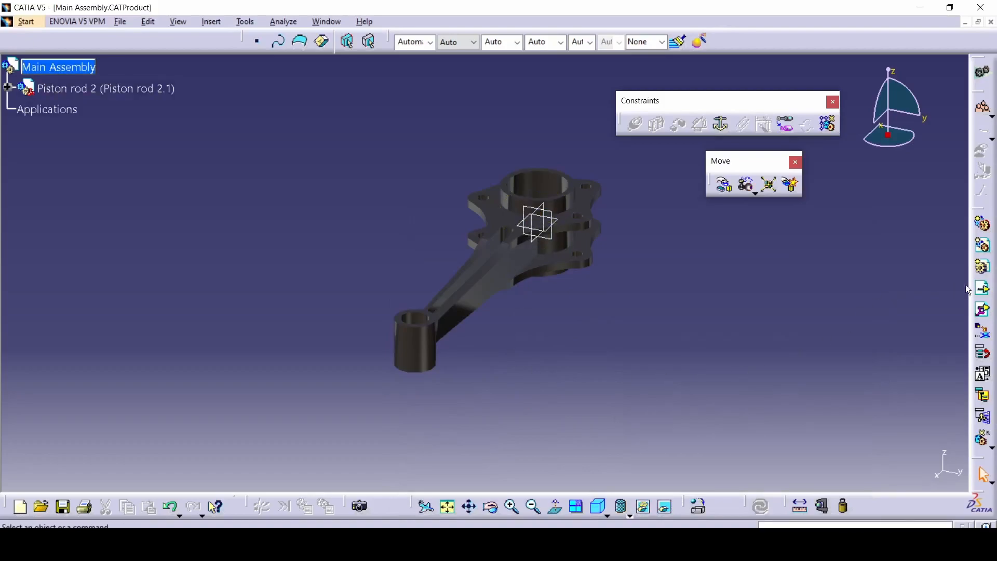
click(982, 289)
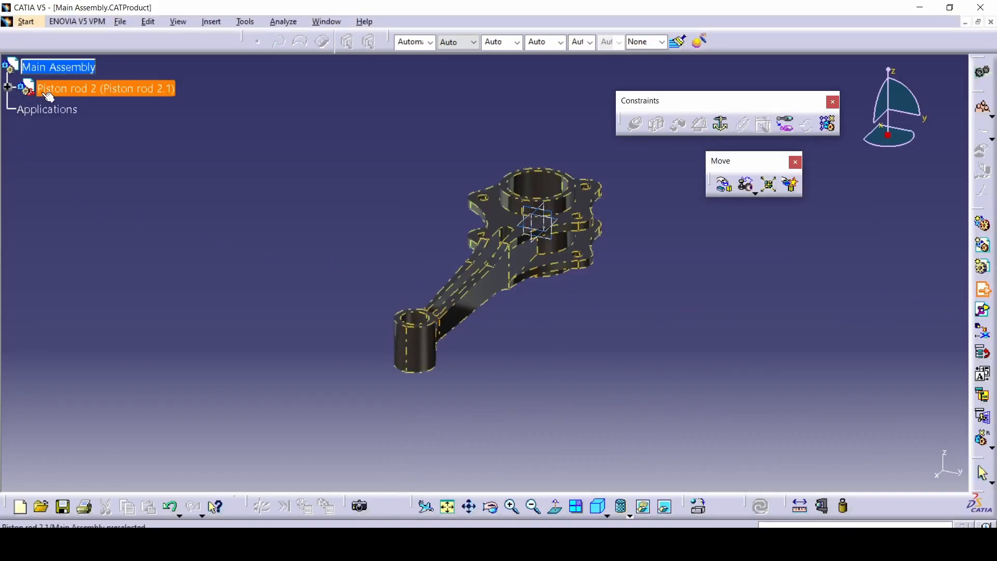
click(104, 88)
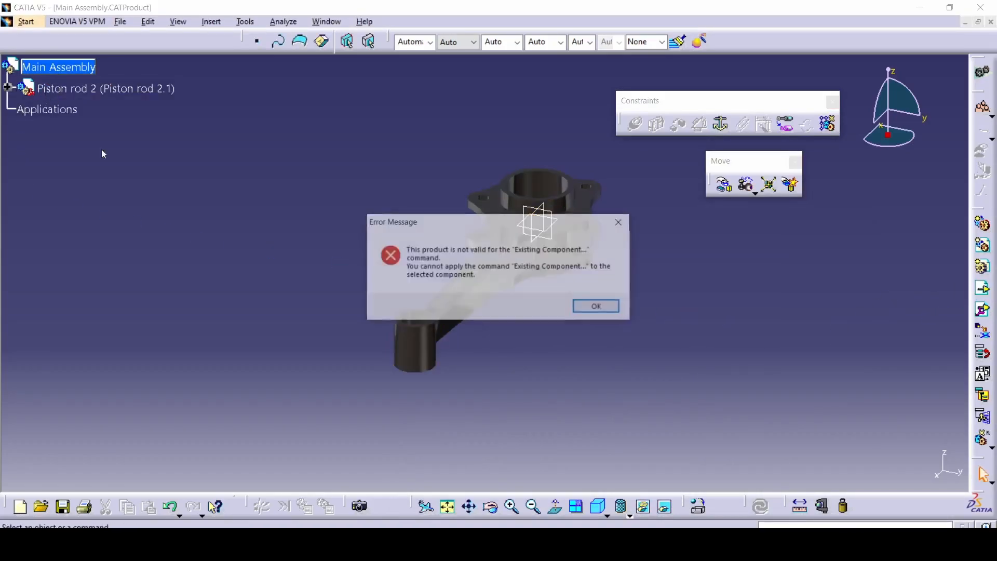
click(611, 310)
- Insert the existing component Piston head.CATPart into Main Assembly
click(982, 289)
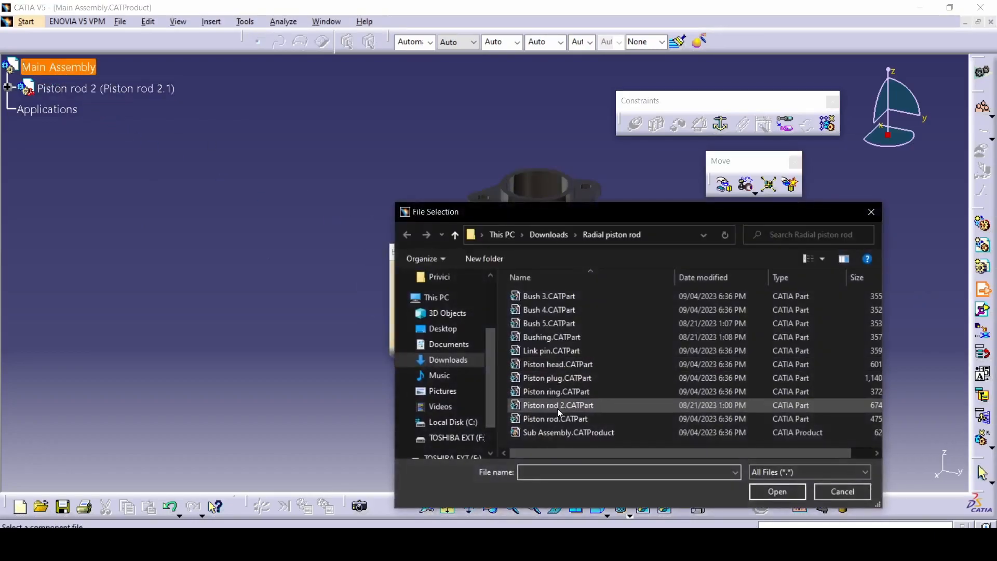
double_click(538, 366)
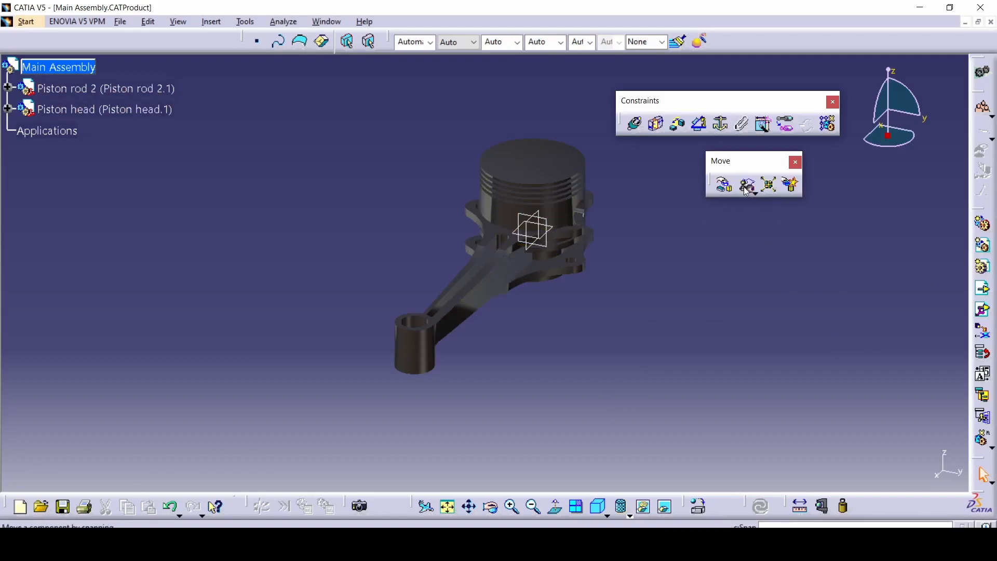
- Move Piston rod 2 down along the Z axis clear of the piston head and fix it in place
click(725, 186)
click(916, 399)
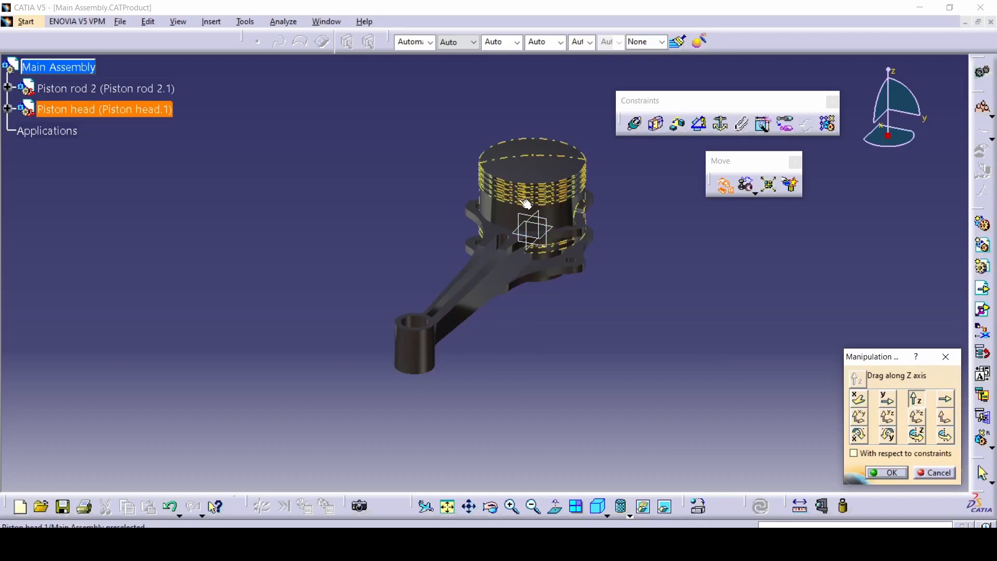
drag(488, 267, 493, 335)
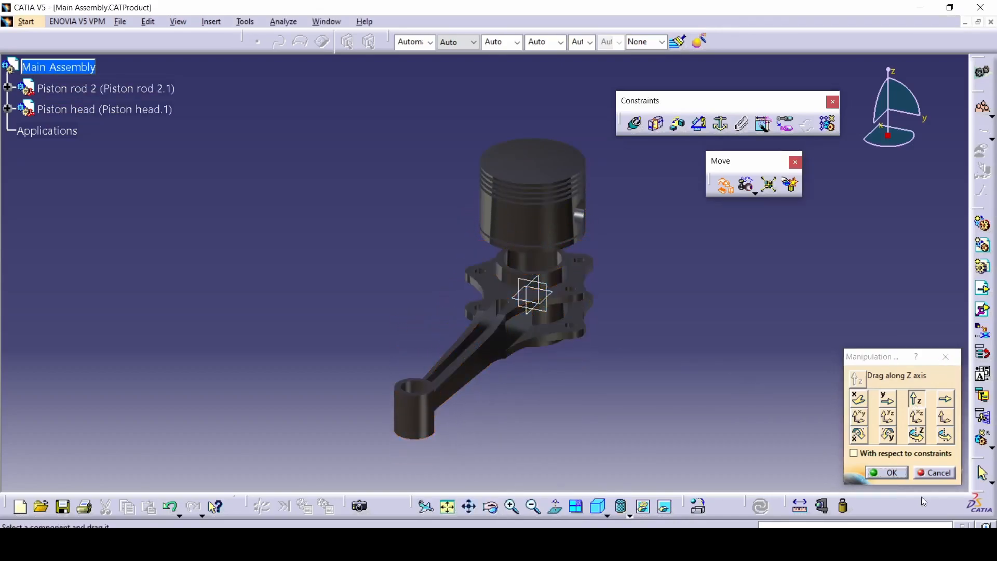
click(892, 473)
click(467, 340)
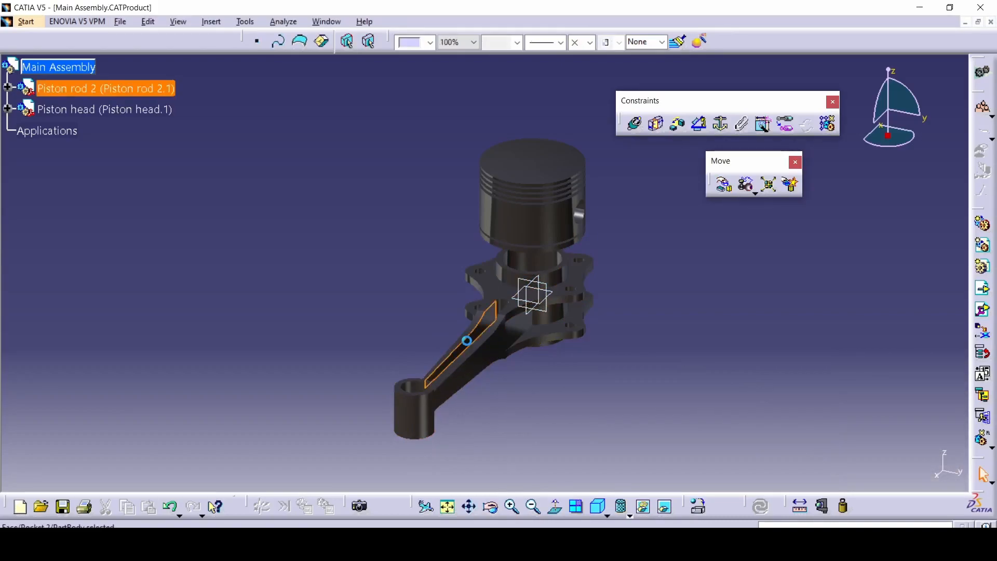
click(719, 123)
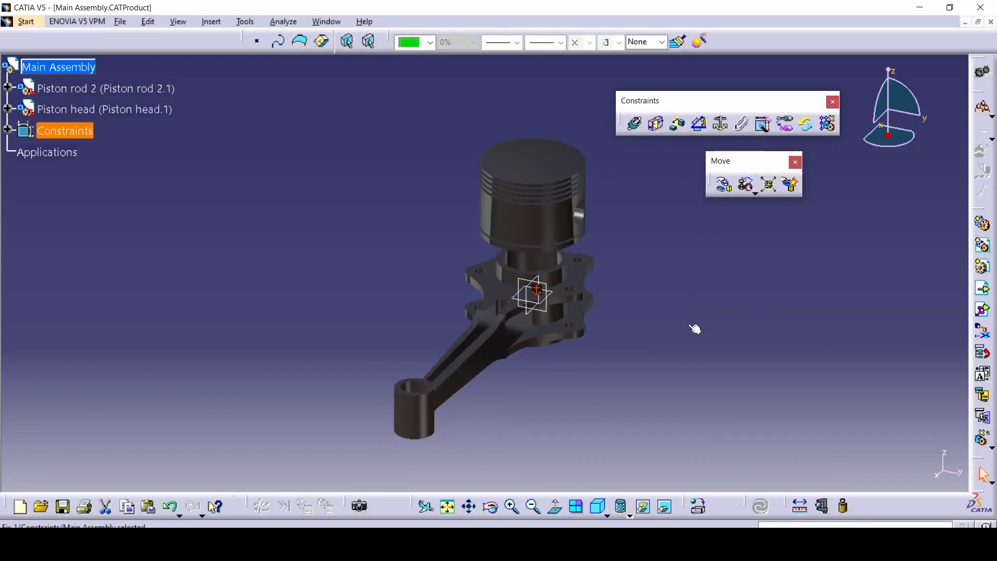
- Make the piston head's pin-hole axis coincident with the small-end bore axis of Piston rod 2 and update the assembly
scroll(635, 356, up, 2)
ctrl+middle_drag(633, 355, 634, 320)
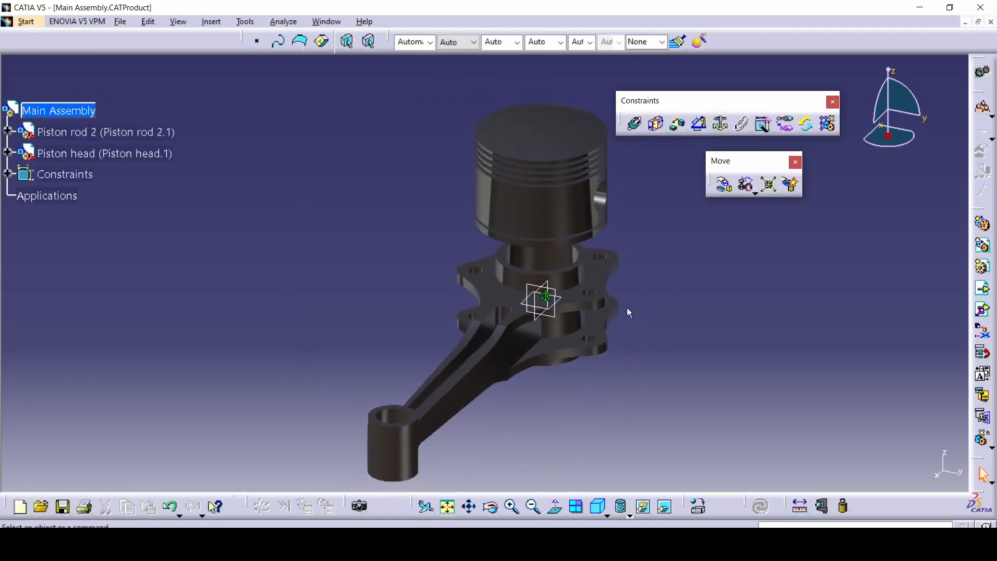
click(600, 199)
click(390, 412)
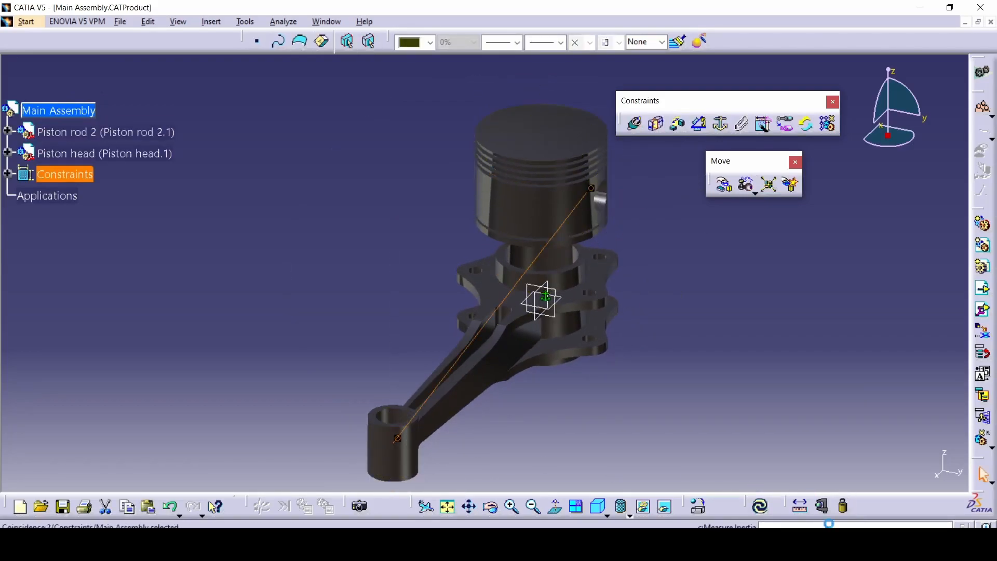
click(764, 513)
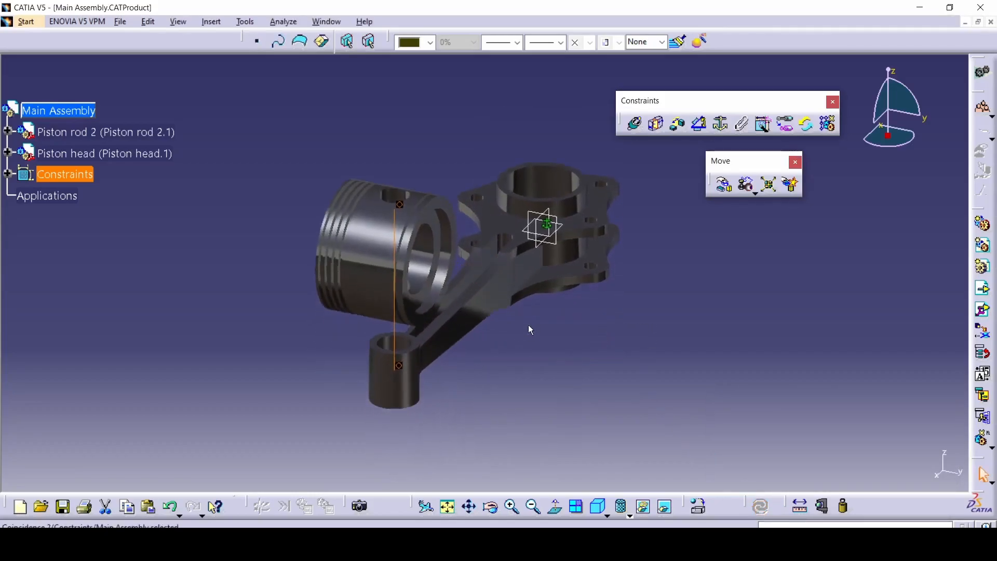
- Rotate the piston head with the Manipulation tool around the Y and Z axes to turn its crown outward, and update the assembly
middle_drag(427, 283, 579, 172)
middle_drag(570, 243, 518, 256)
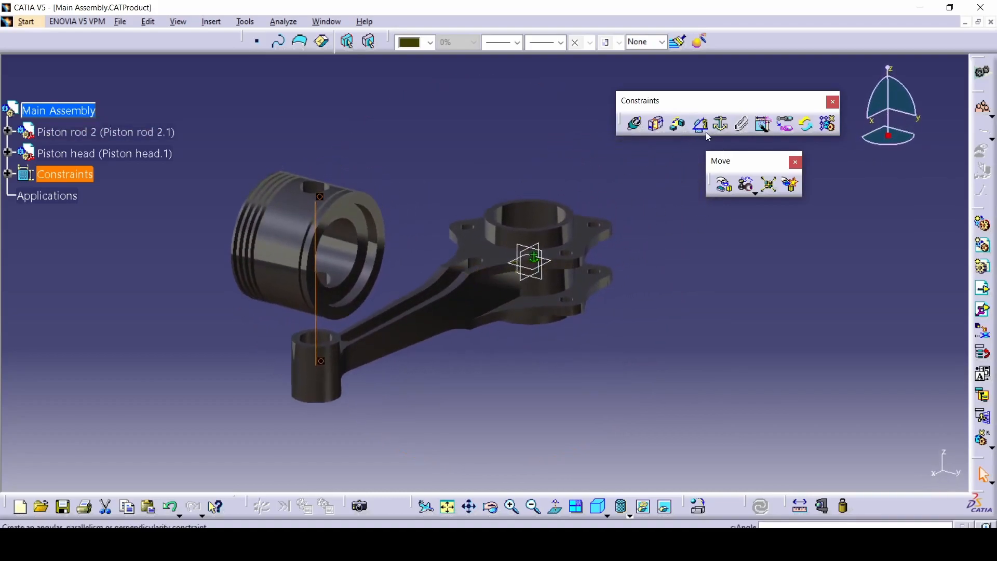
click(746, 185)
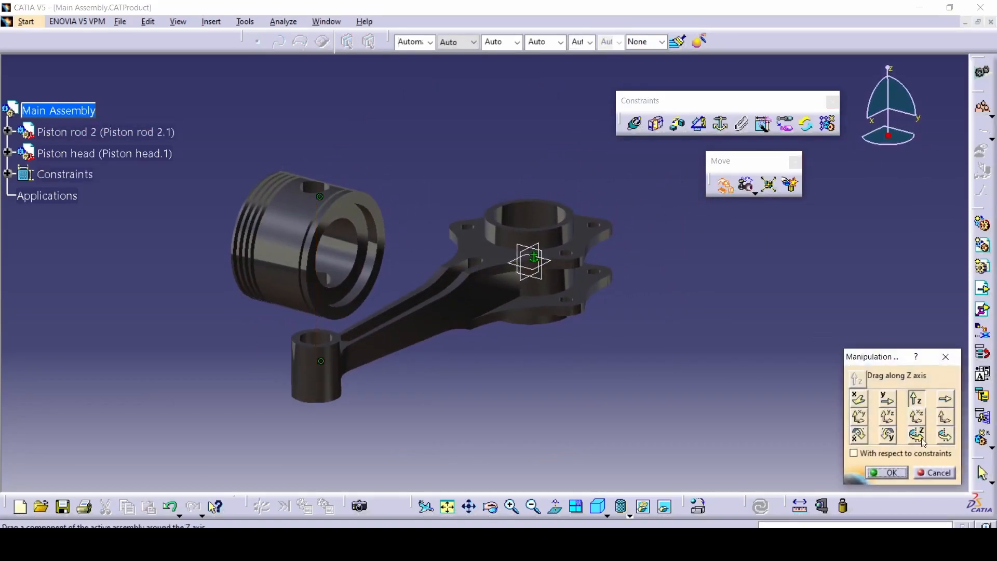
click(891, 439)
drag(299, 296, 458, 405)
click(859, 434)
click(923, 441)
drag(312, 291, 935, 281)
click(888, 472)
click(761, 506)
- Rotate the piston head around the Z axis until it lines up with the rod, using the bottom view, and update the assembly
middle_drag(490, 405, 550, 343)
click(723, 185)
drag(469, 338, 320, 349)
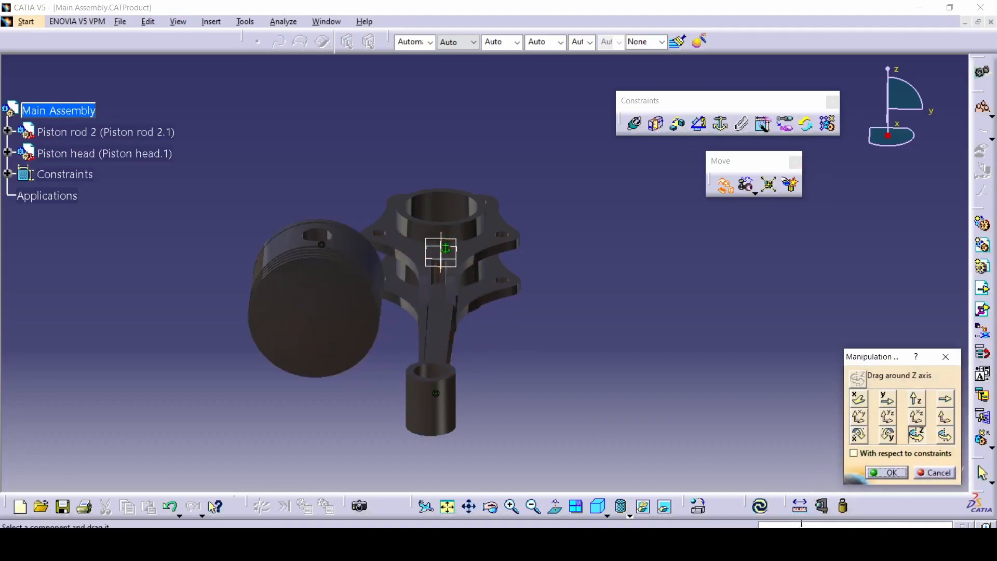
click(760, 506)
mouse_move(428, 295)
mouse_down()
mouse_move(407, 301)
mouse_move(416, 304)
mouse_up()
middle_drag(512, 361, 584, 460)
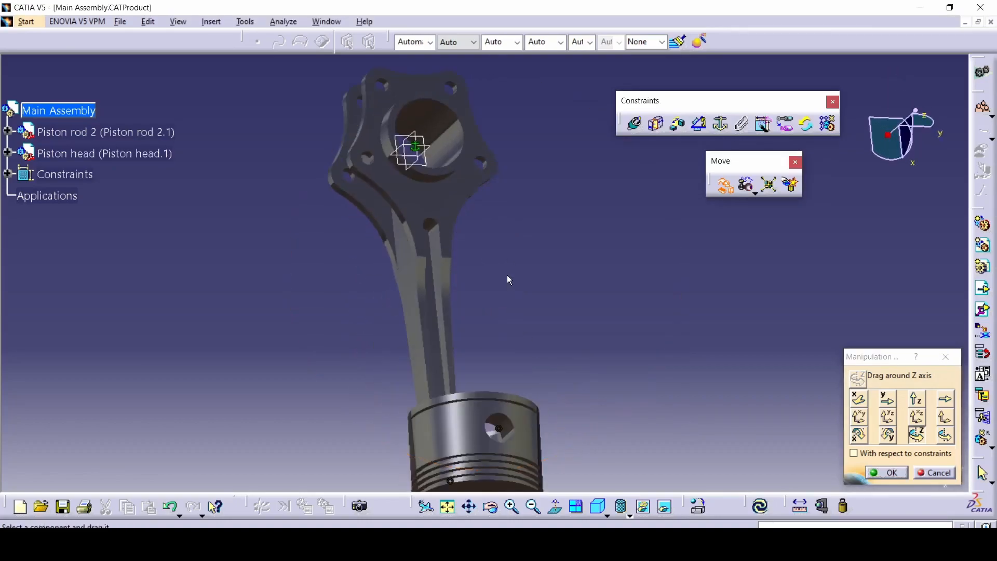
click(605, 518)
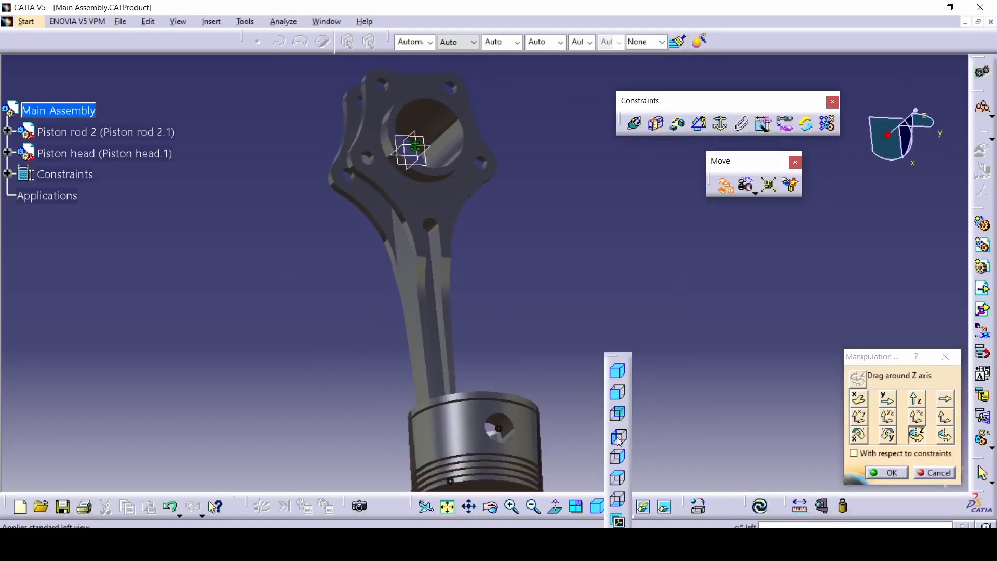
click(618, 498)
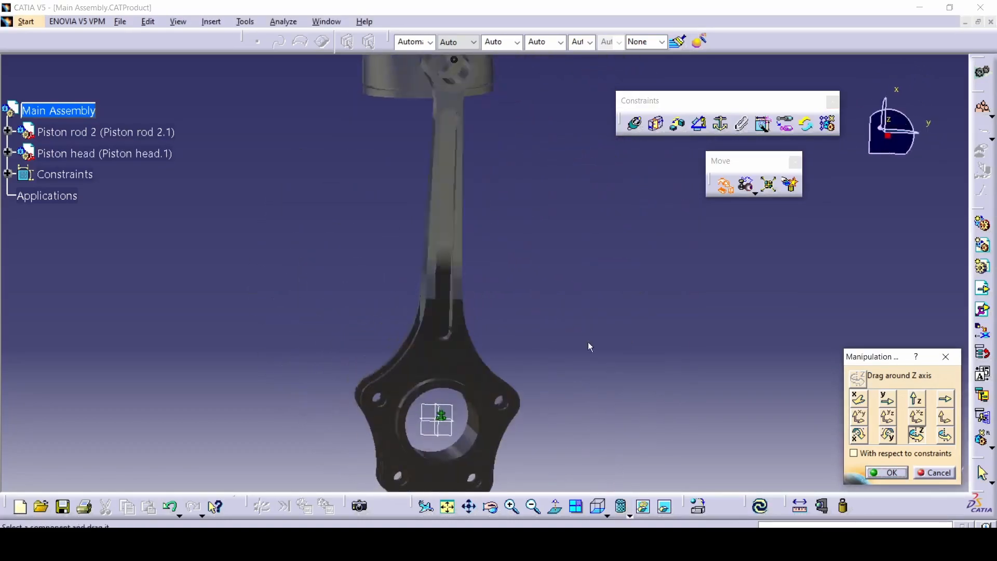
drag(431, 172, 435, 172)
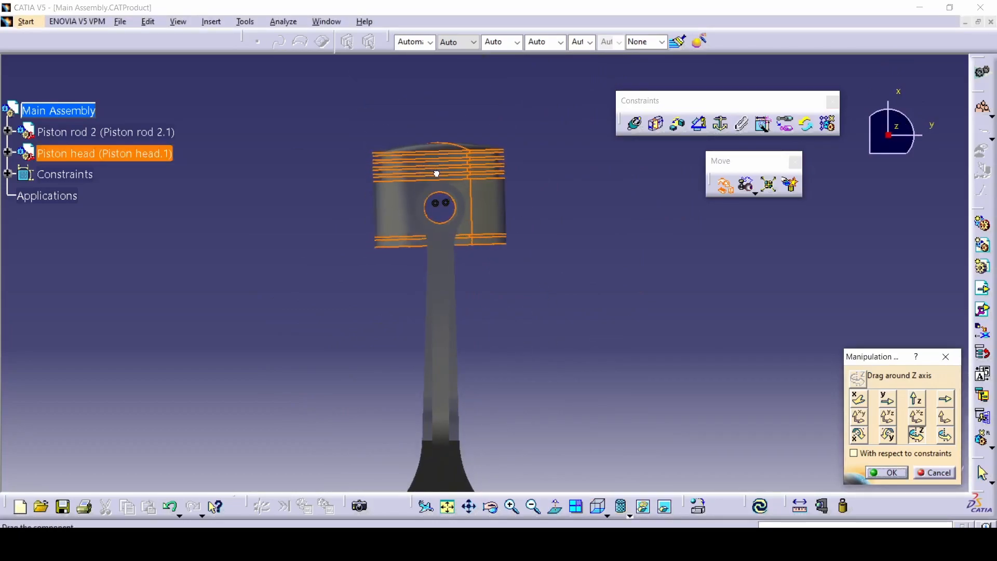
click(877, 473)
click(762, 508)
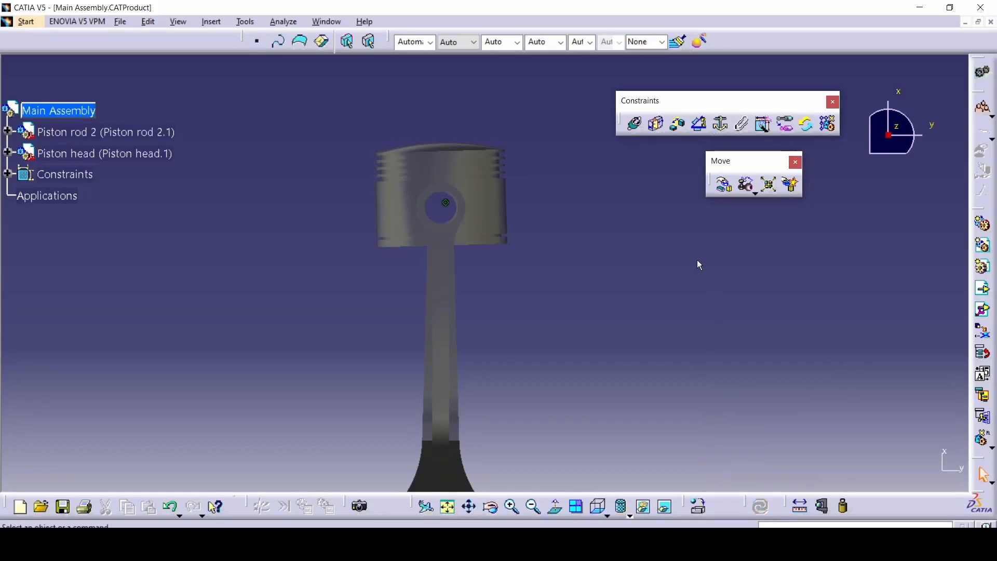
- Expand the Piston head part and show only its zx plane, leaving the xy and yz planes hidden
middle_drag(580, 257, 545, 290)
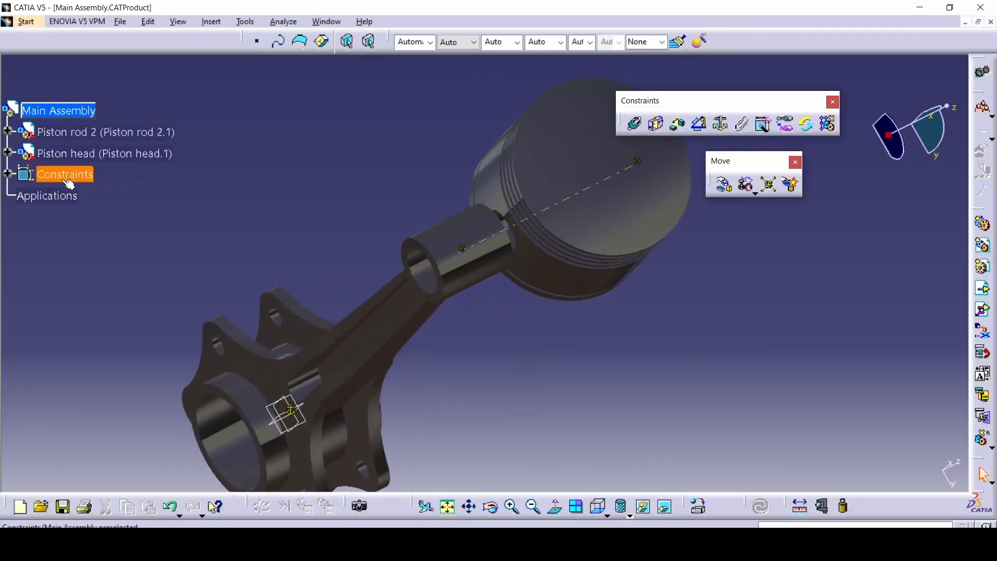
middle_drag(537, 289, 612, 245)
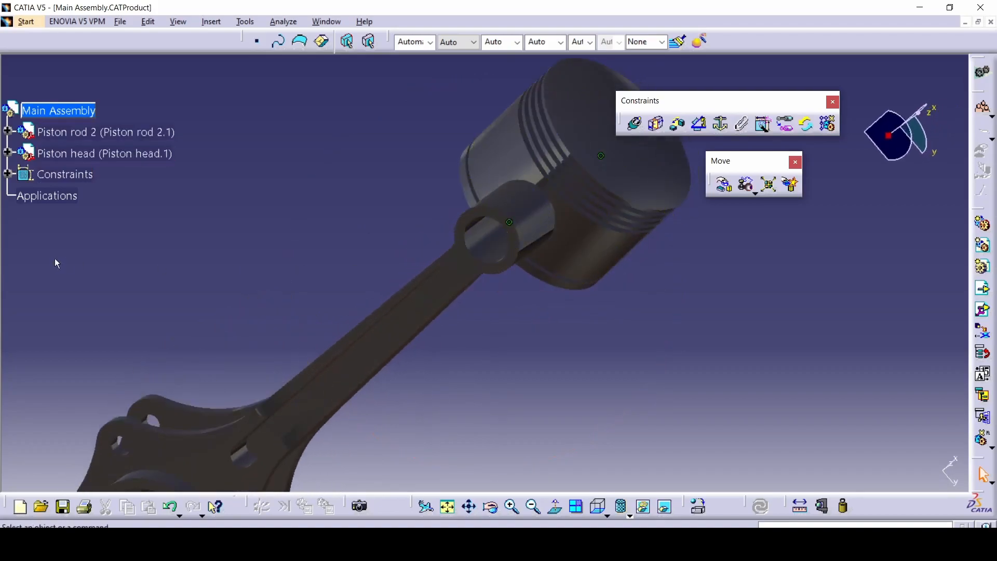
click(7, 153)
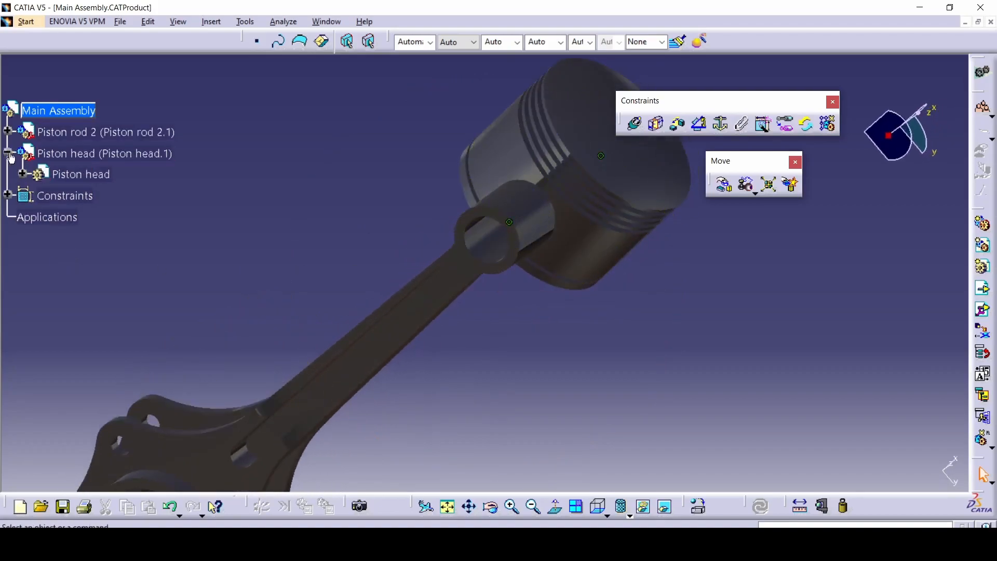
click(23, 176)
right_click(84, 198)
key(h)
middle_drag(353, 376, 147, 264)
right_click(79, 220)
key(h)
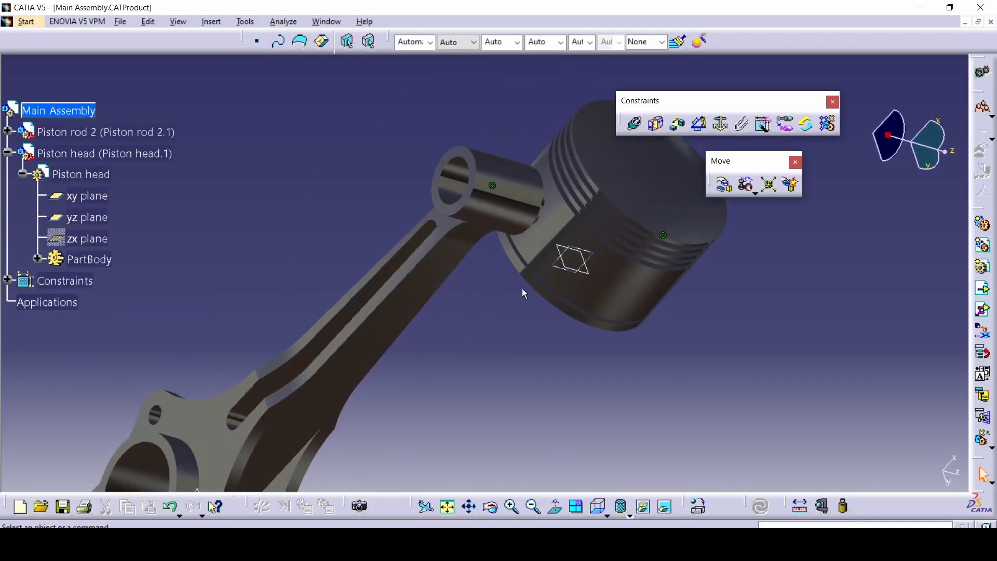
right_click(95, 235)
key(h)
right_click(97, 219)
key(h)
right_click(89, 195)
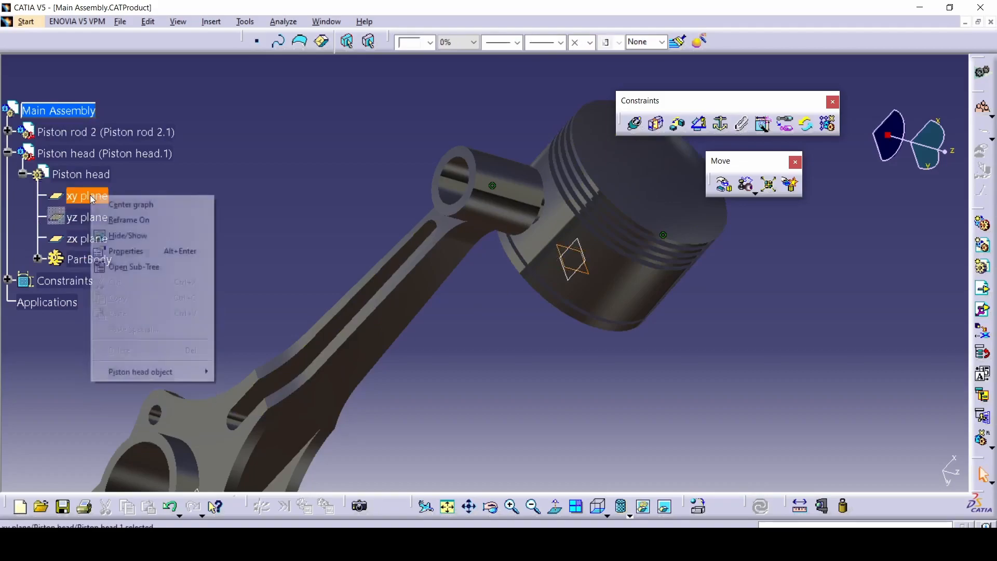
key(h)
- Create an offset constraint from the piston head's zx plane to the rod's small-end face, and check the rod width in the reference drawing
click(584, 261)
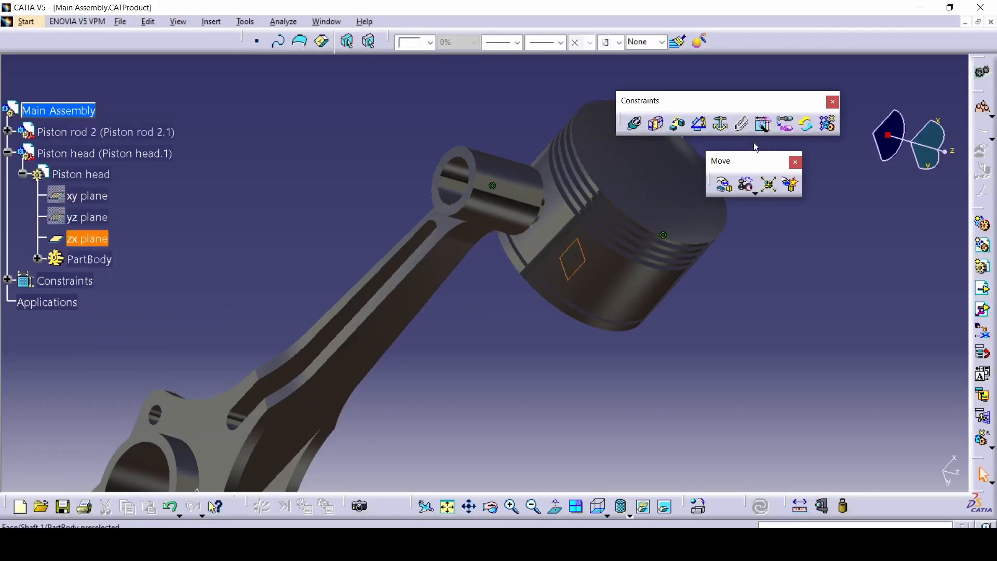
click(678, 125)
click(450, 156)
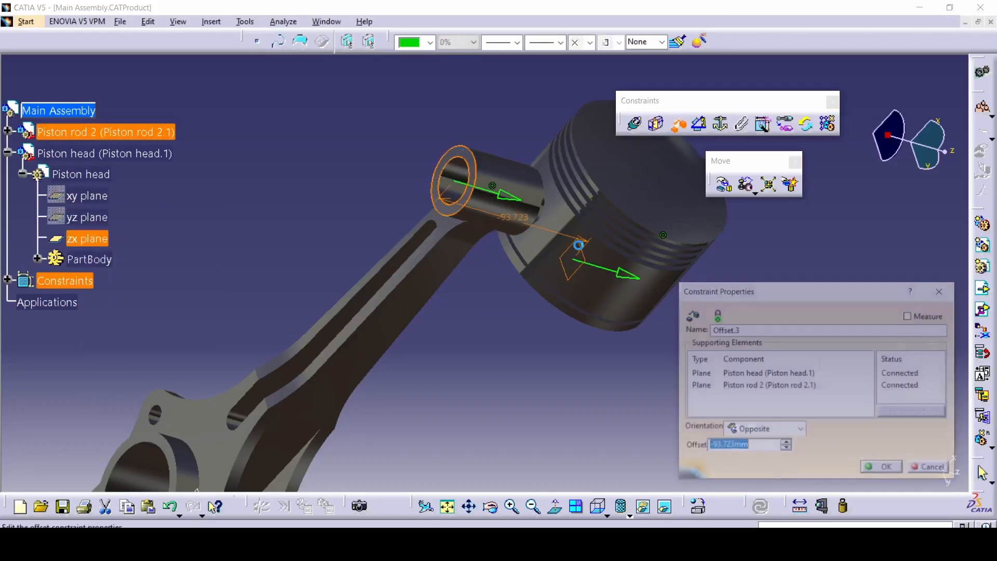
key(alt+Tab)
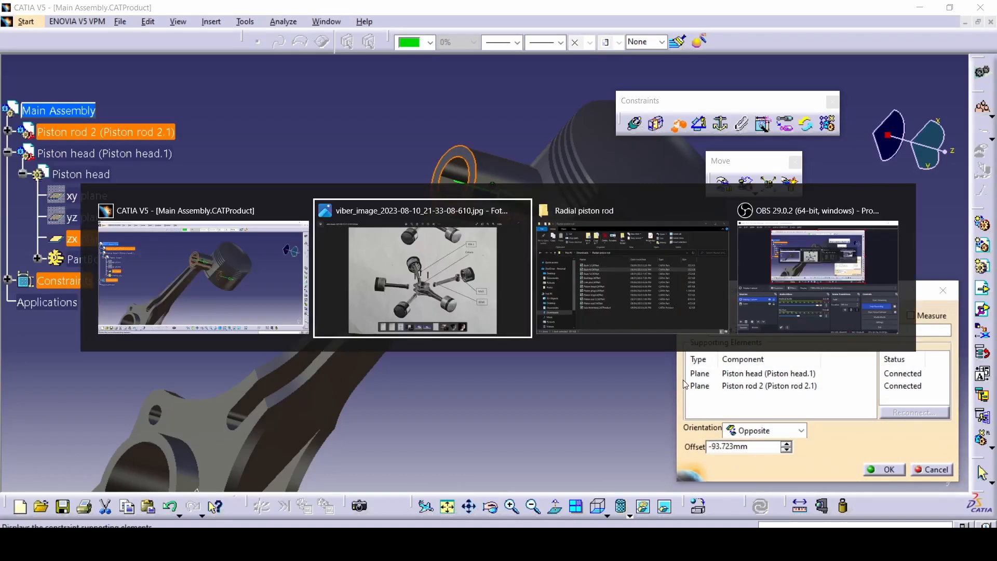
scroll(638, 348, down, 1)
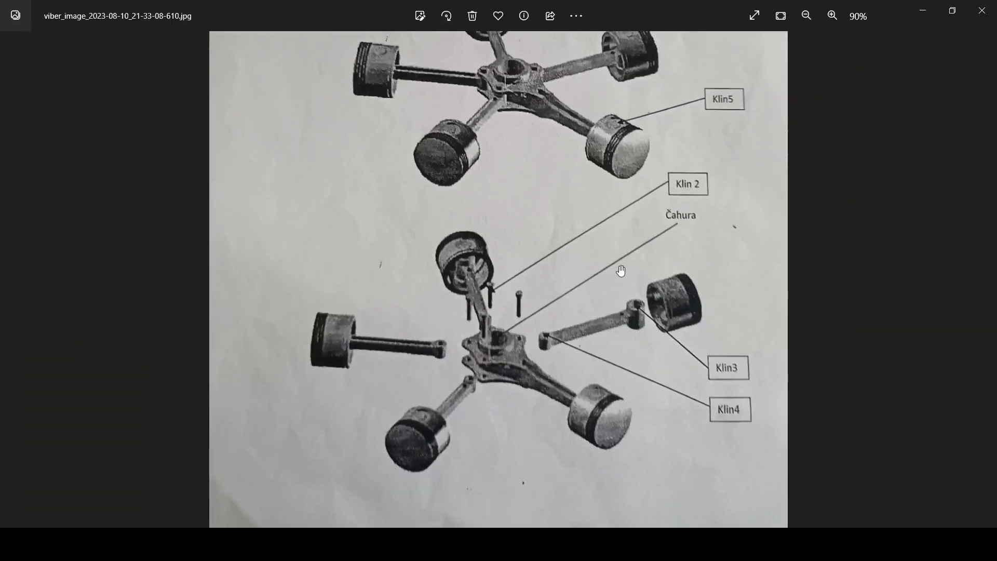
click(8, 283)
scroll(606, 145, up, 2)
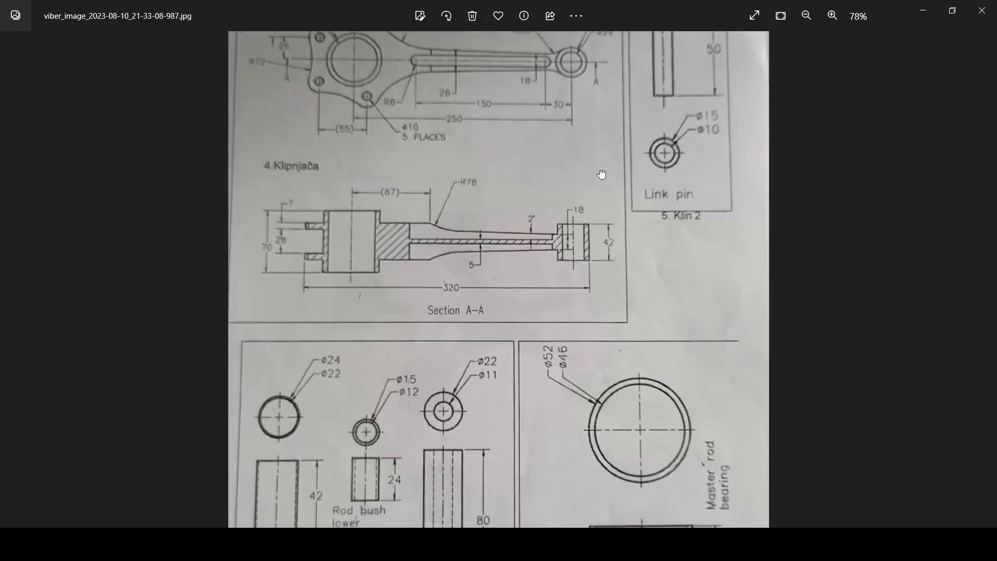
scroll(574, 318, up, 1)
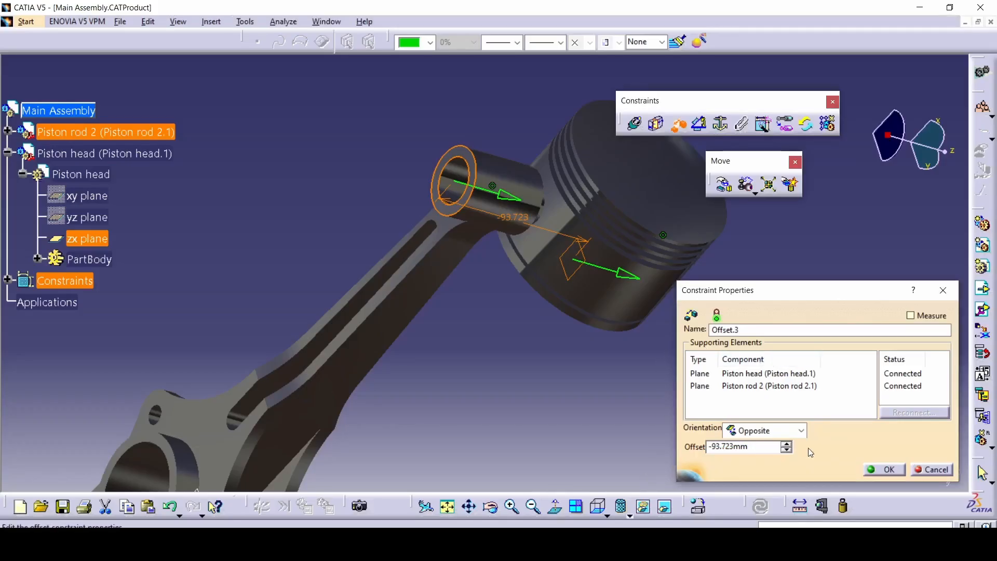
- Set the offset between the piston head's zx plane and the rod's end face to -21 mm and update the assembly
double_click(727, 447)
text(-21)
key(Return)
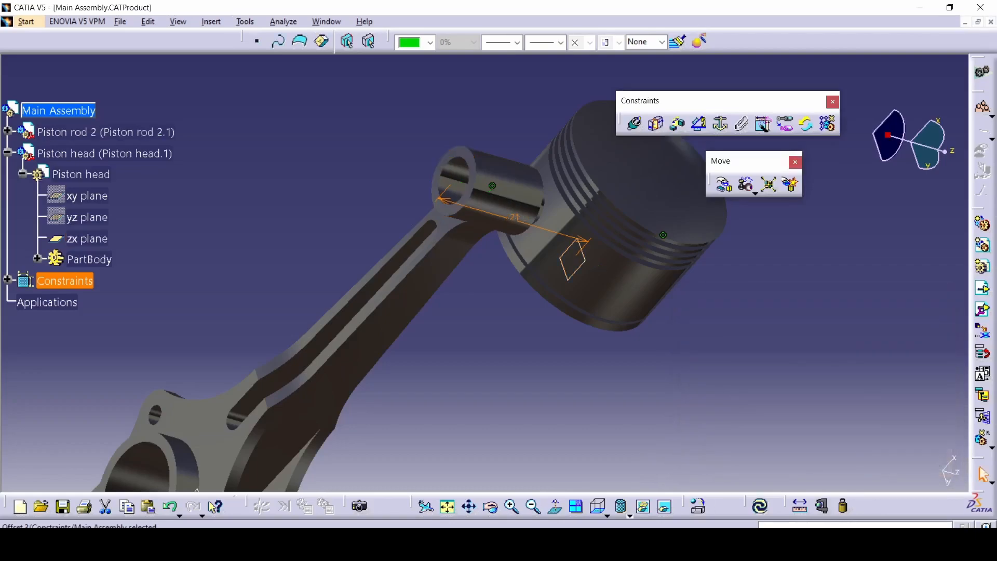
click(761, 506)
- Hide the piston head's zx plane and display the assembly in isometric view
middle_drag(556, 397, 515, 221)
middle_drag(611, 346, 516, 196)
right_click(521, 177)
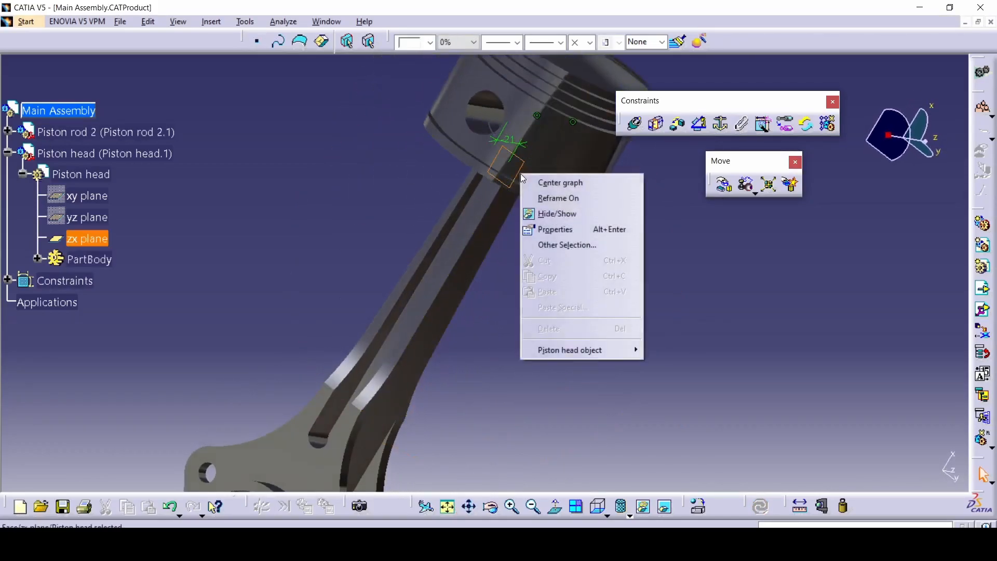
middle_drag(518, 340, 400, 394)
middle_drag(639, 315, 605, 378)
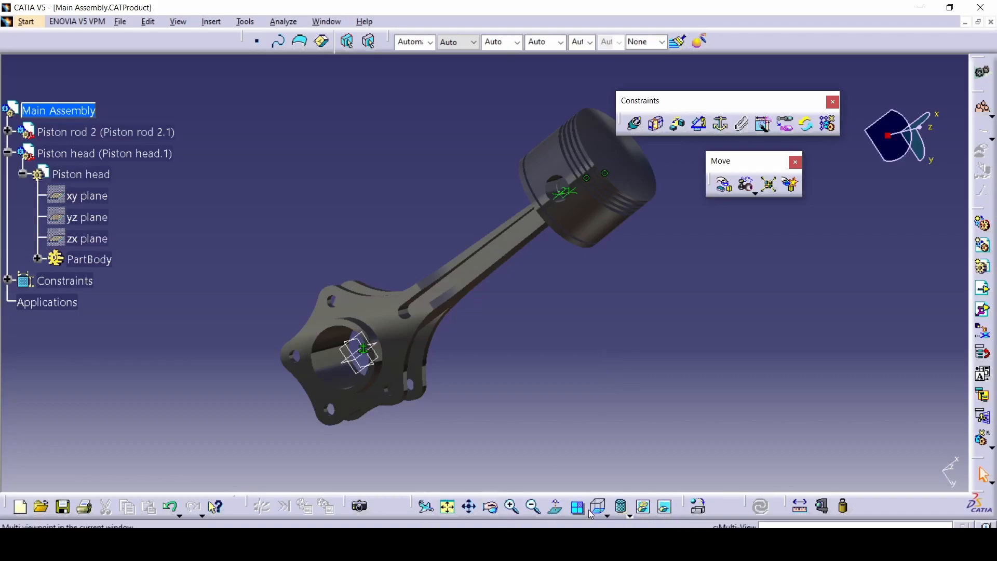
click(607, 516)
click(619, 374)
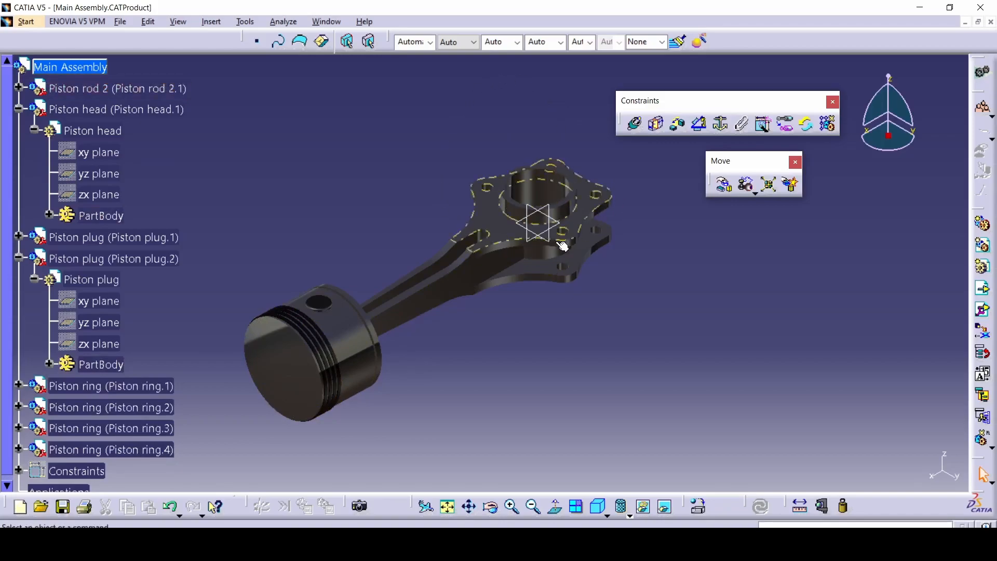
click(500, 258)
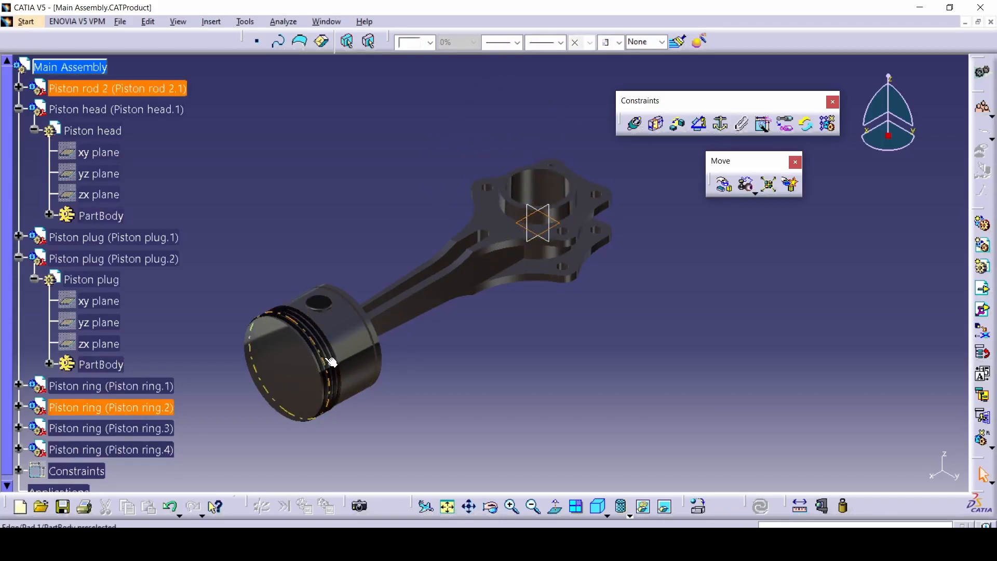
click(637, 125)
click(331, 350)
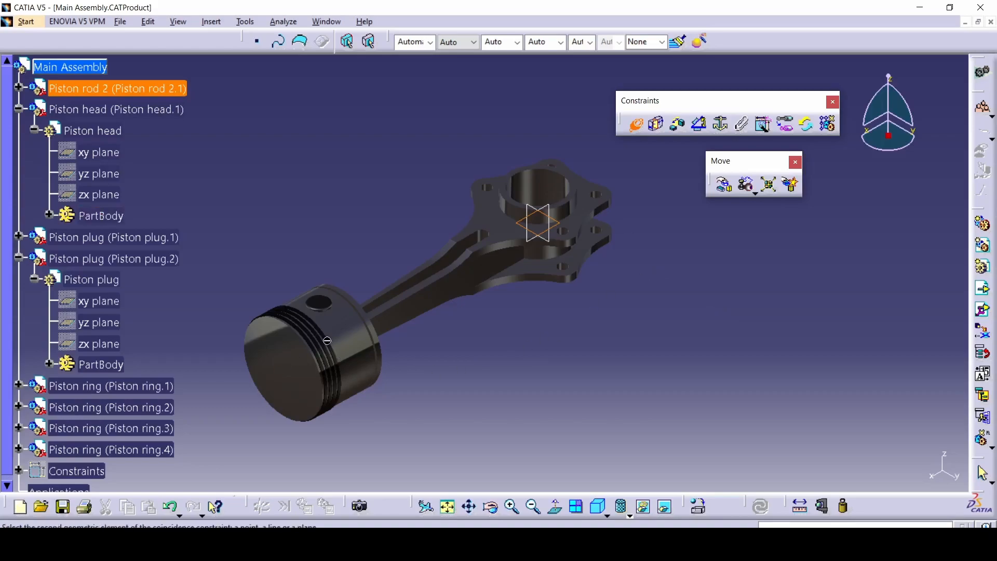
click(554, 223)
middle_drag(540, 365, 605, 368)
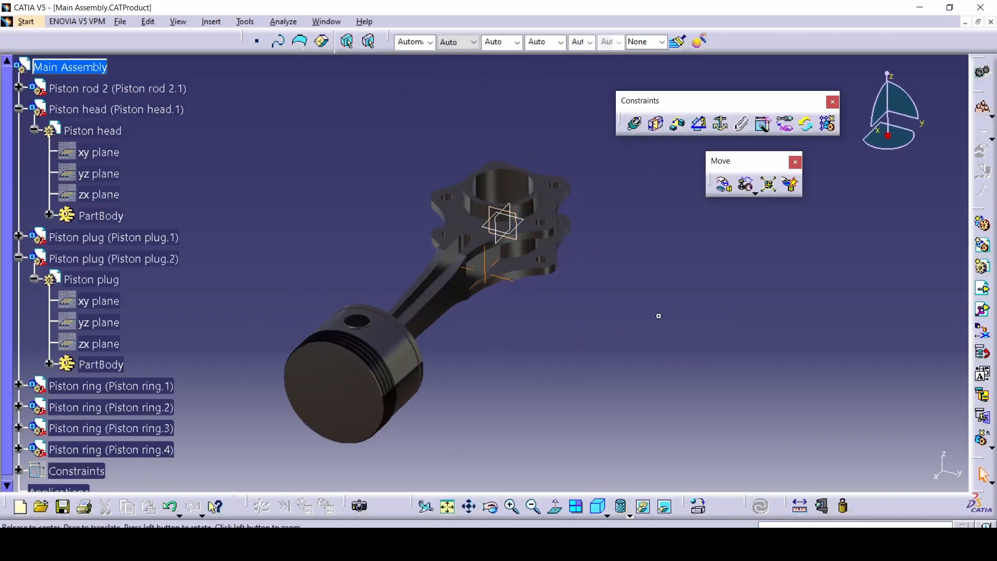
middle_drag(659, 316, 585, 393)
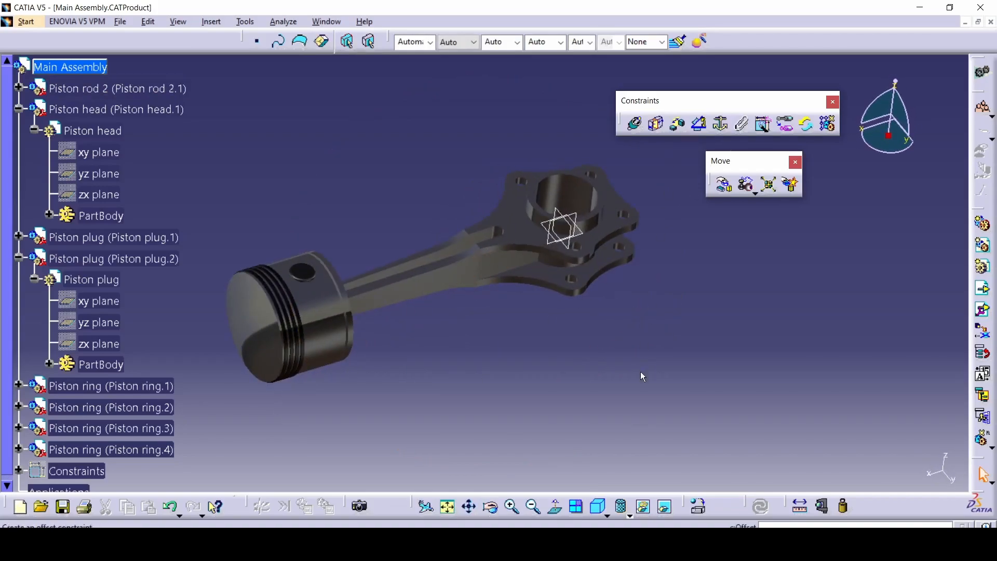
middle_drag(267, 345, 278, 278)
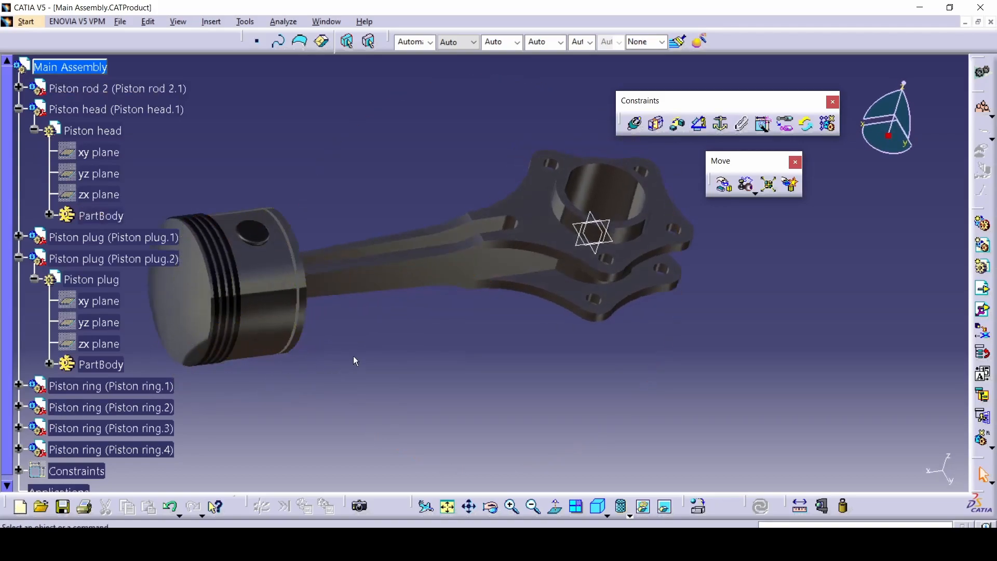
click(635, 124)
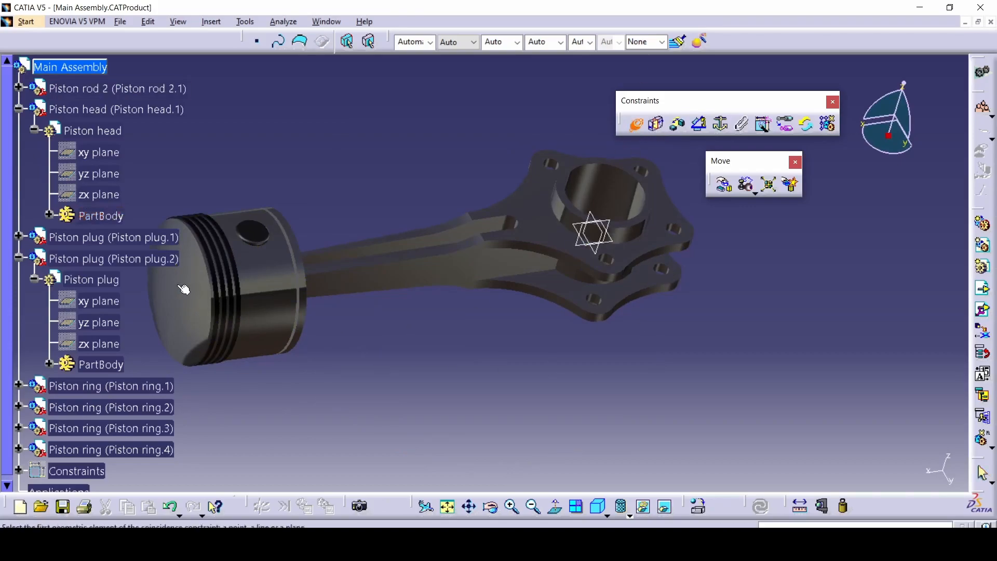
click(394, 234)
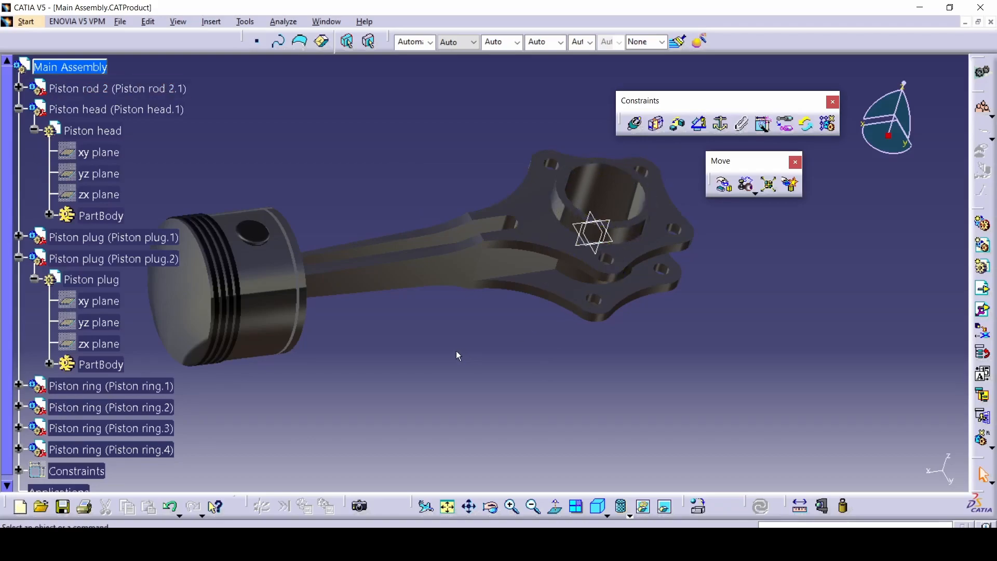
middle_drag(454, 351, 424, 351)
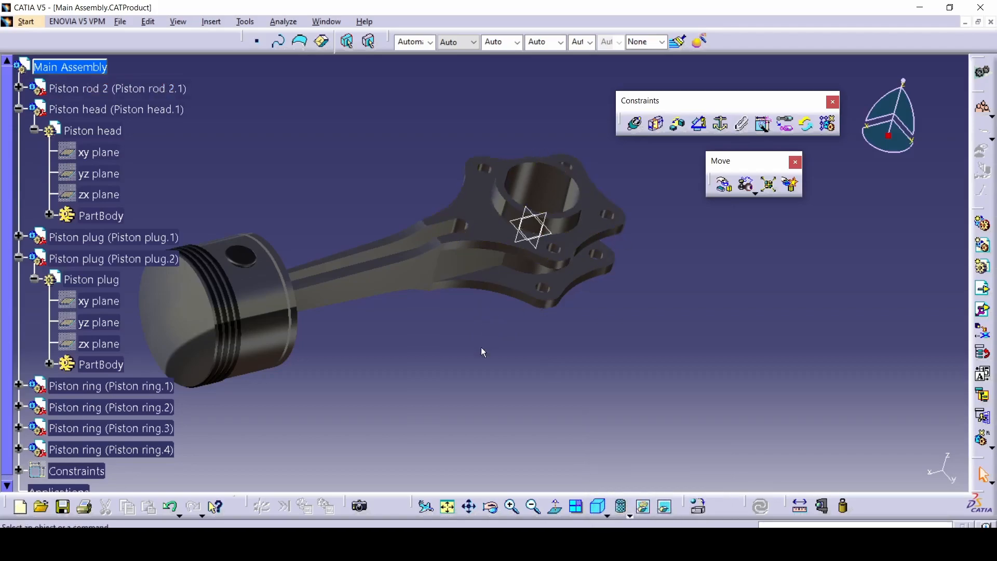
- Insert the existing Sub Assembly.CATProduct from the Radial piston rod folder into the Main Assembly
click(641, 543)
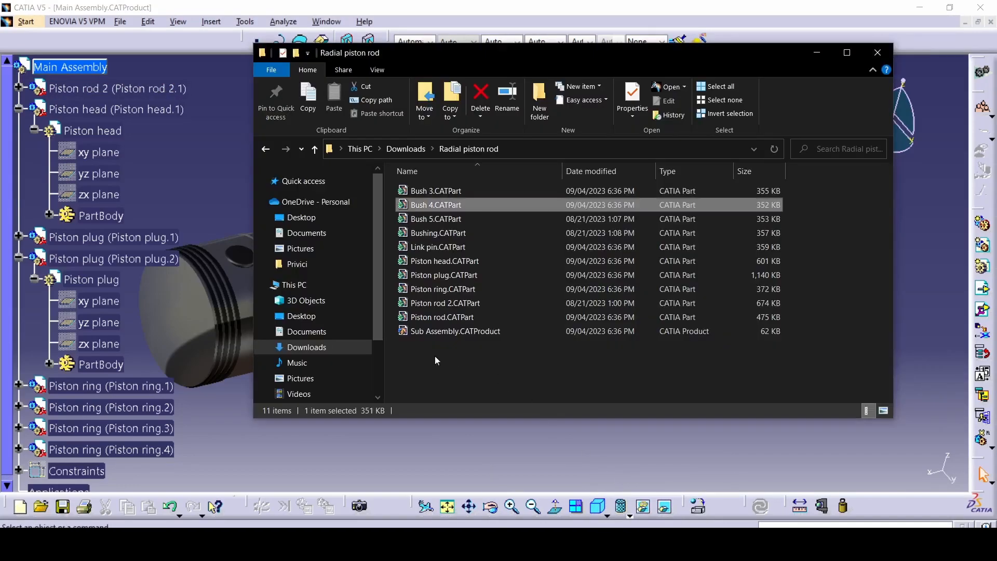
click(490, 489)
scroll(105, 234, up, 2)
click(72, 159)
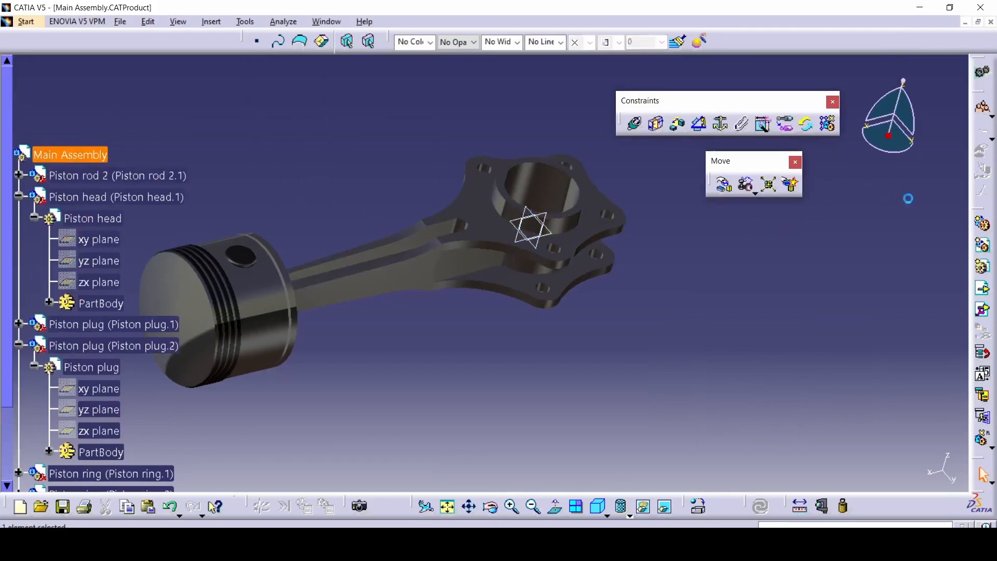
click(979, 296)
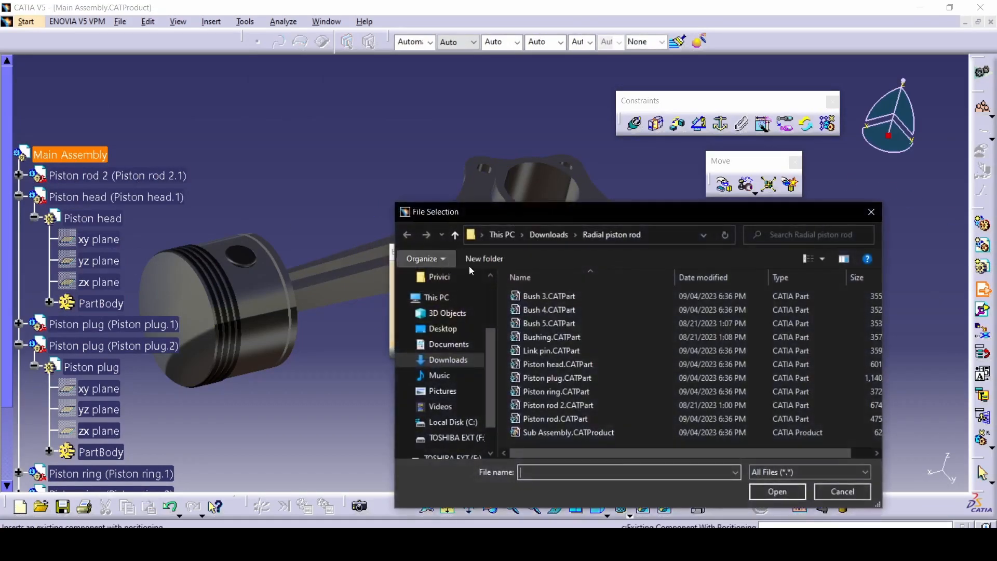
double_click(551, 431)
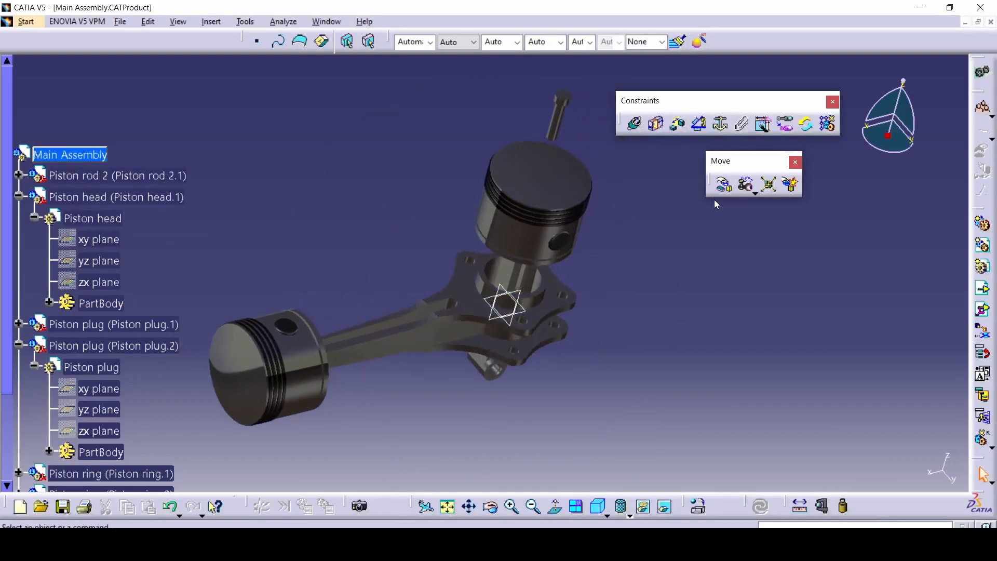
- Move the inserted sub assembly up along the Z axis until it is clear of Piston rod 2
click(726, 187)
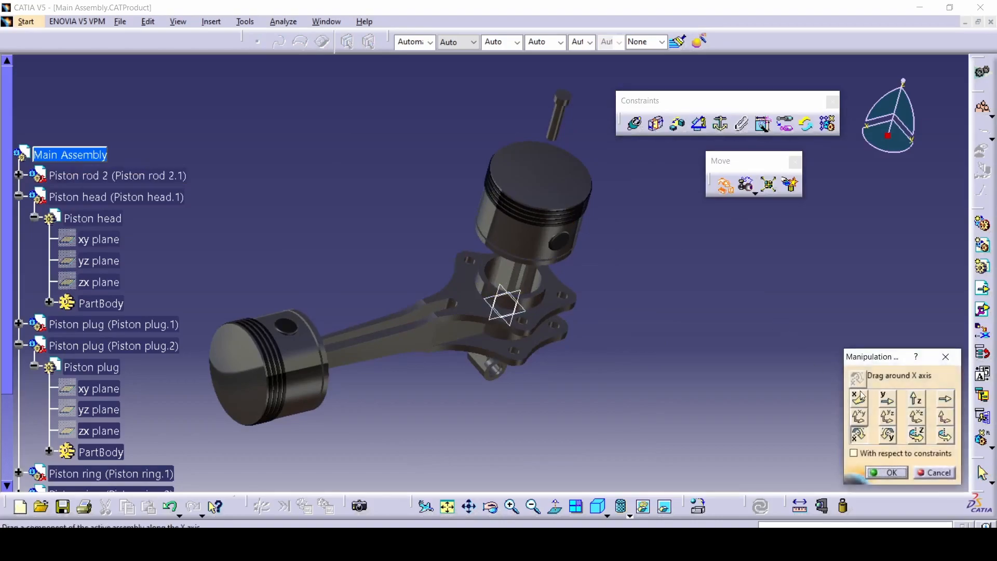
click(915, 398)
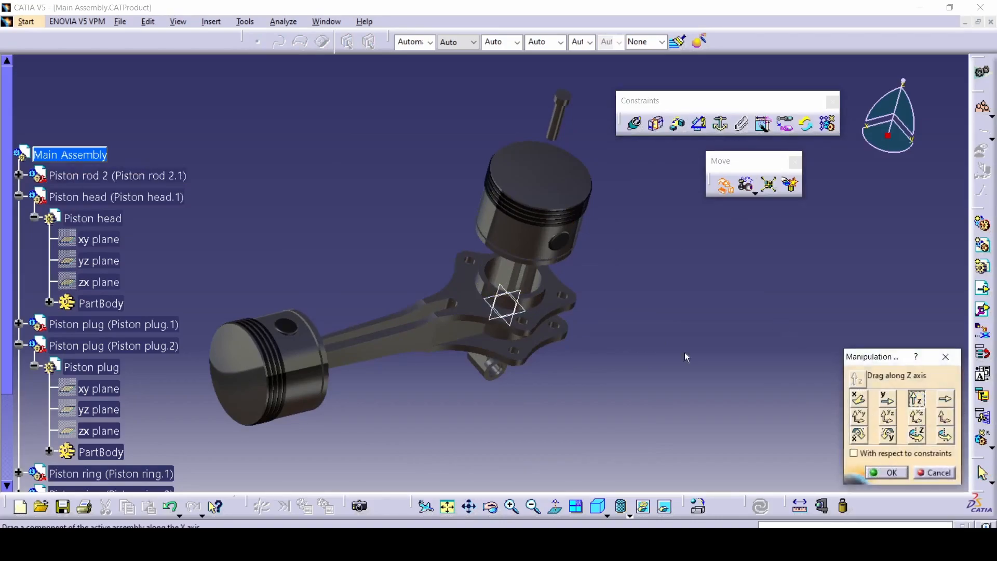
drag(525, 218, 656, 285)
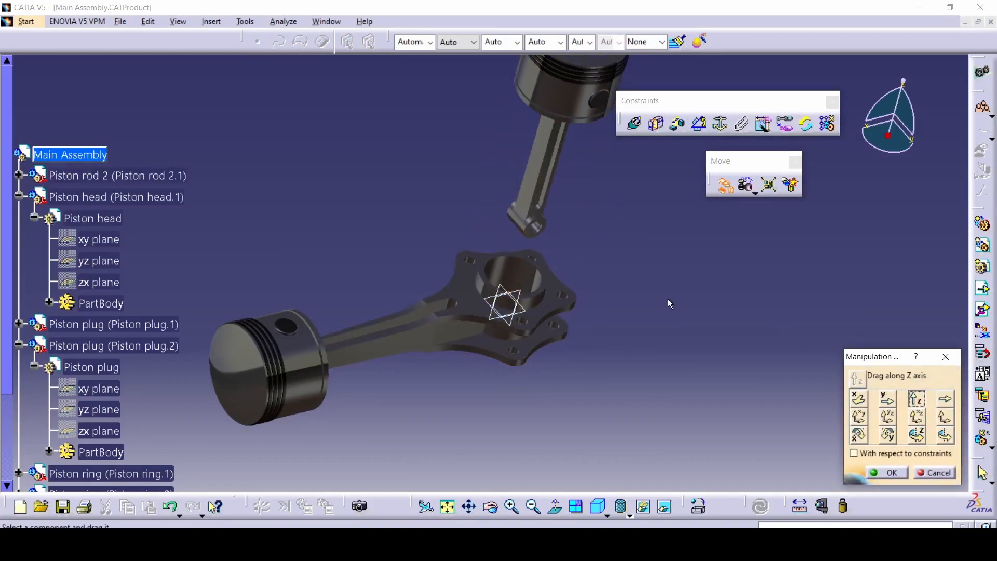
click(878, 476)
- Create a coincidence constraint between the link pin's axis and a flange hole of Piston rod 2, and update the assembly
middle_drag(627, 340, 587, 276)
middle_drag(778, 370, 690, 288)
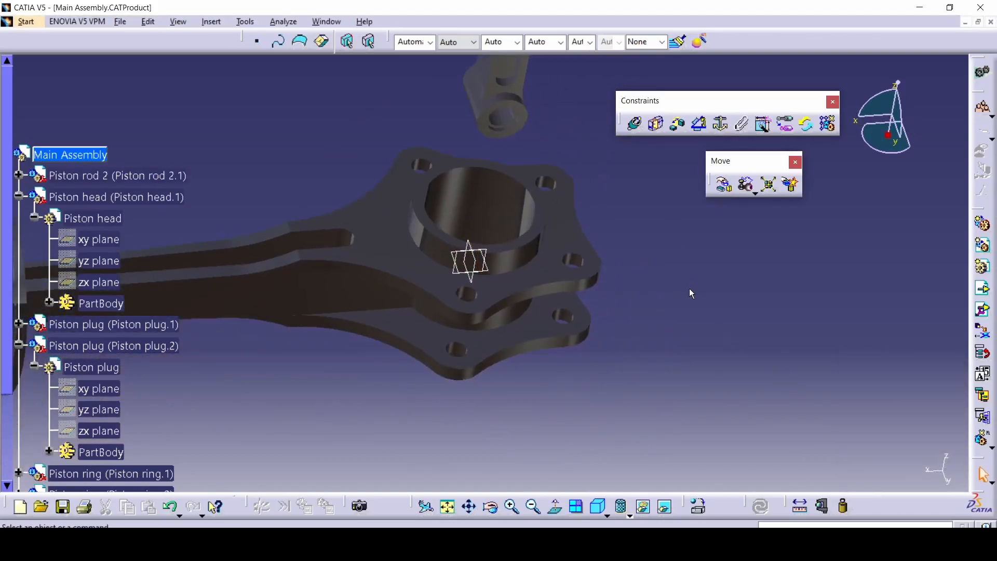
middle_drag(670, 255, 618, 128)
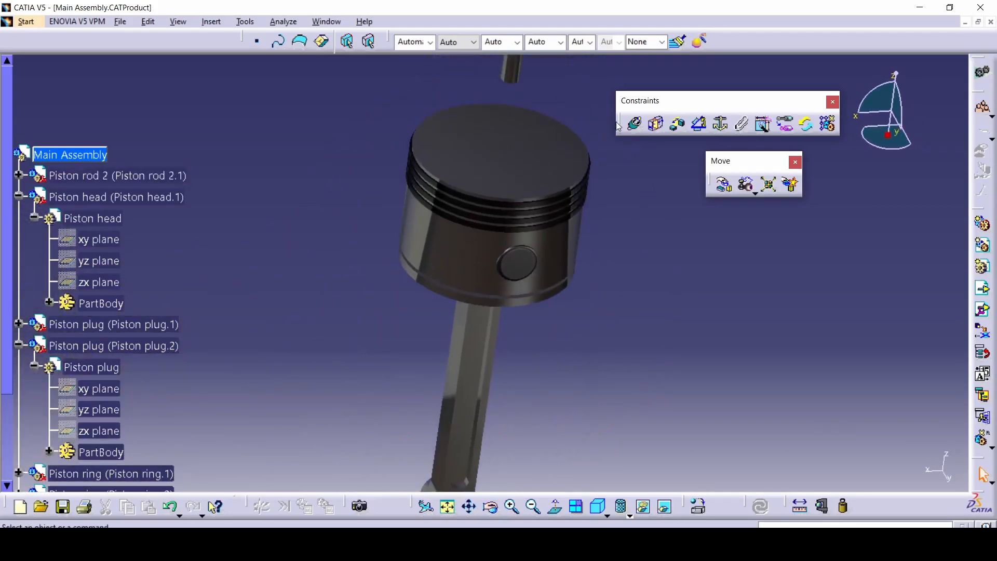
middle_drag(599, 183, 502, 185)
click(494, 208)
middle_drag(470, 430, 588, 80)
middle_drag(567, 385, 596, 310)
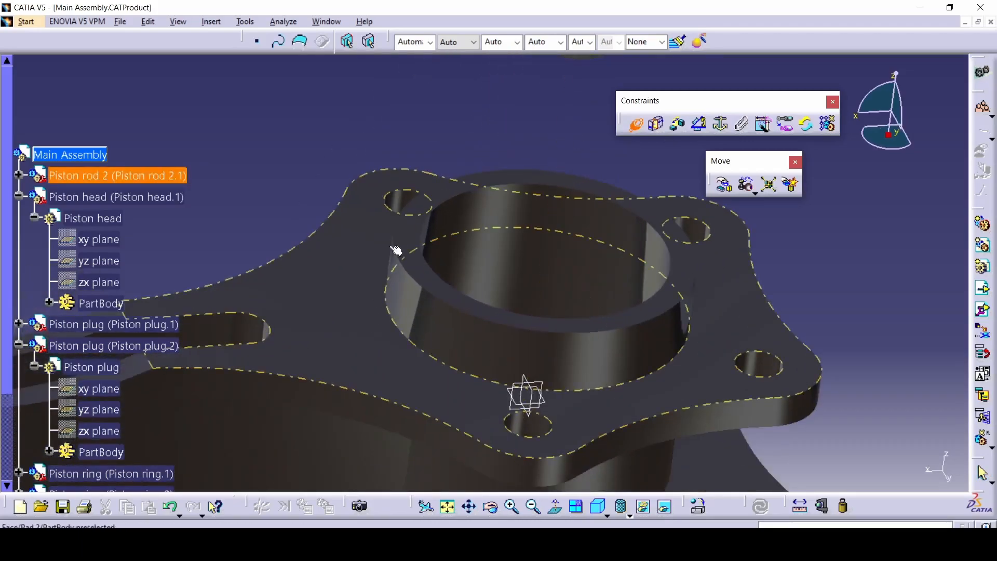
click(409, 208)
click(758, 510)
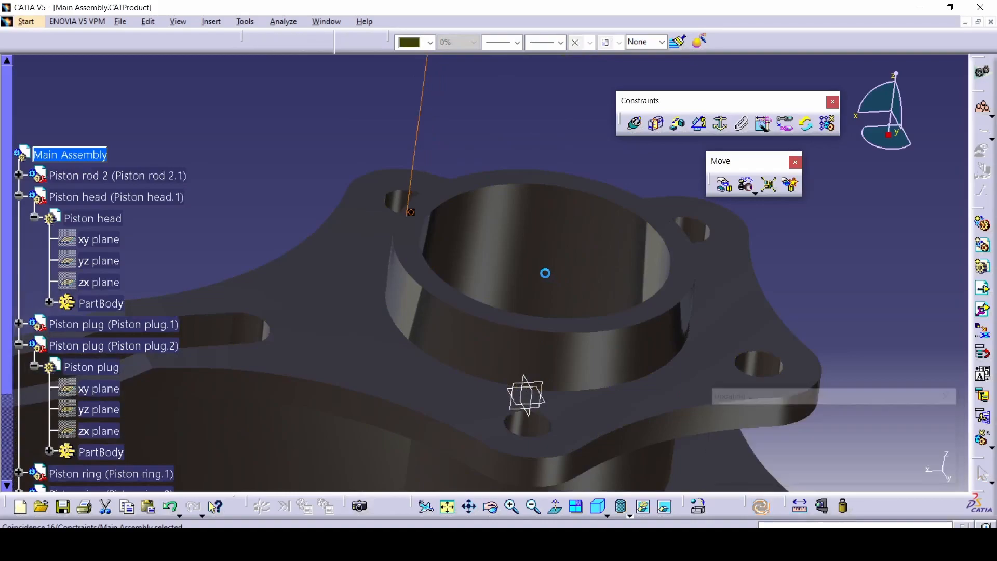
middle_drag(546, 273, 529, 379)
middle_drag(554, 210, 545, 326)
middle_drag(548, 389, 532, 418)
click(529, 415)
scroll(141, 369, down, 4)
scroll(140, 367, up, 5)
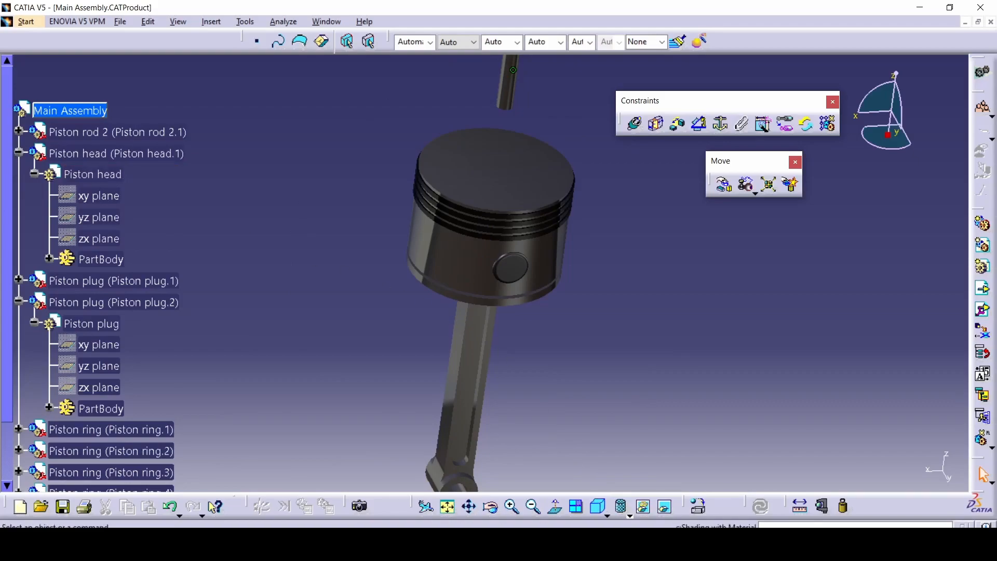
- Open Sub Assembly.CATProduct from its folder in its own window for editing
click(491, 545)
click(438, 332)
double_click(437, 331)
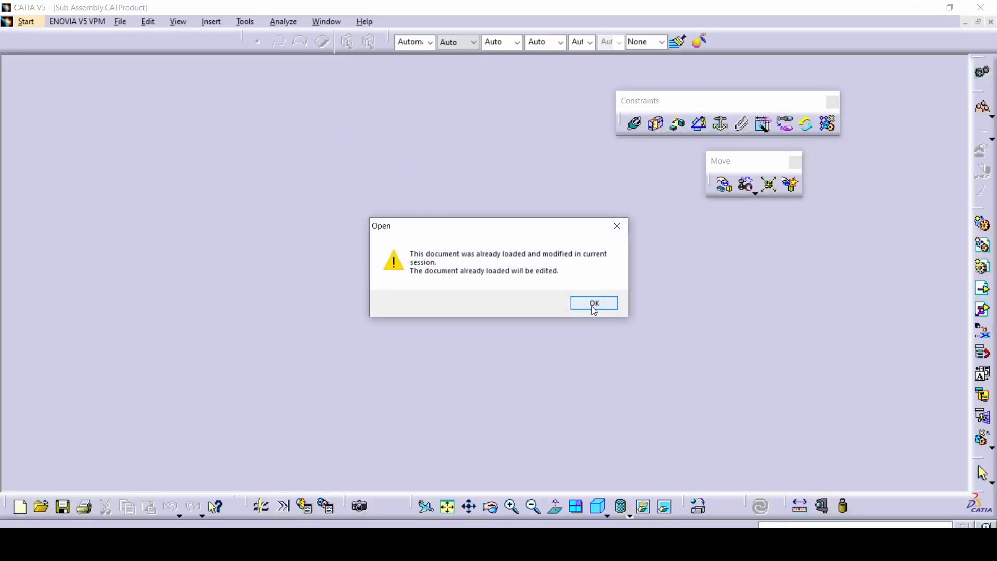
click(592, 305)
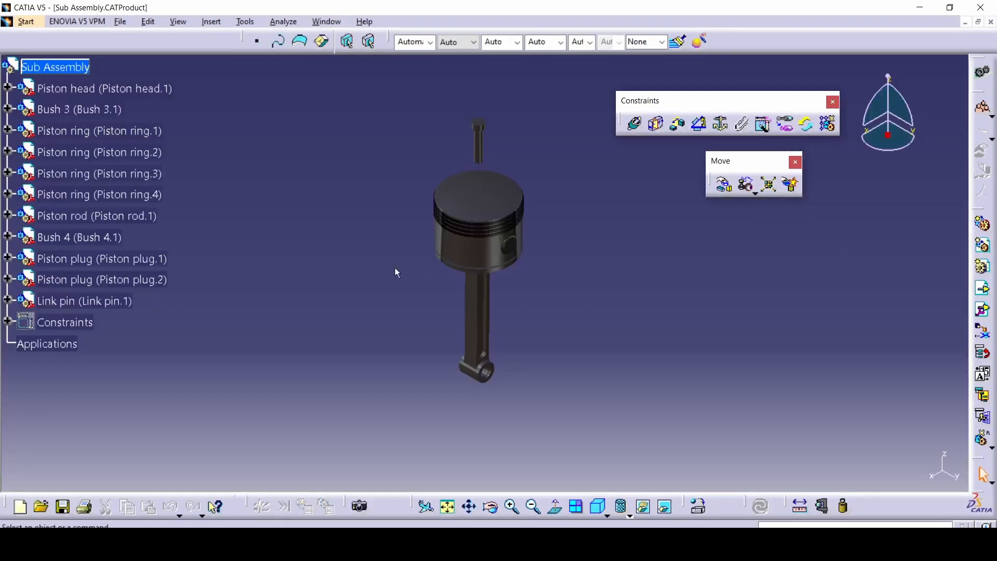
- Expand the sub assembly's Constraints group and show its hidden constraints
click(6, 323)
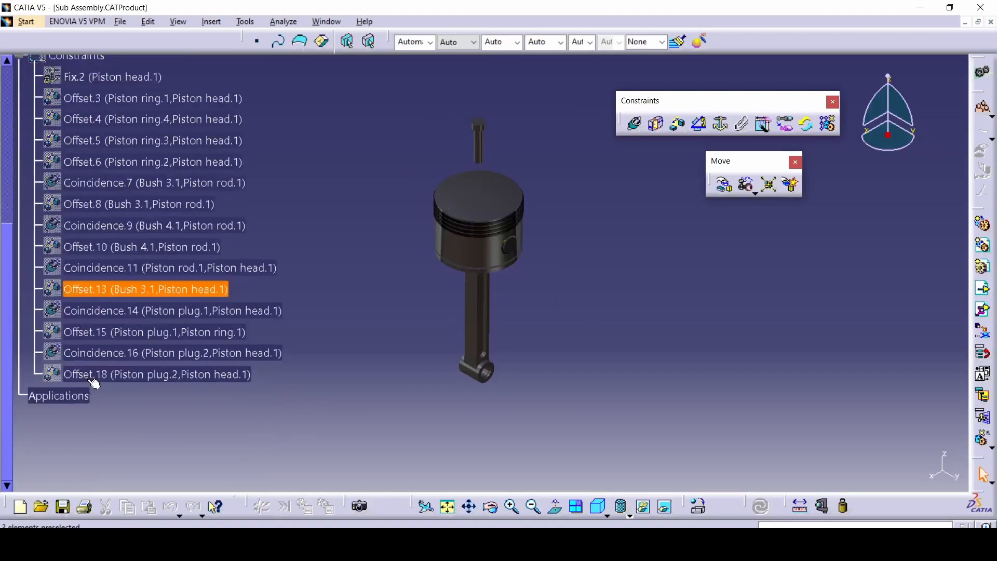
click(102, 374)
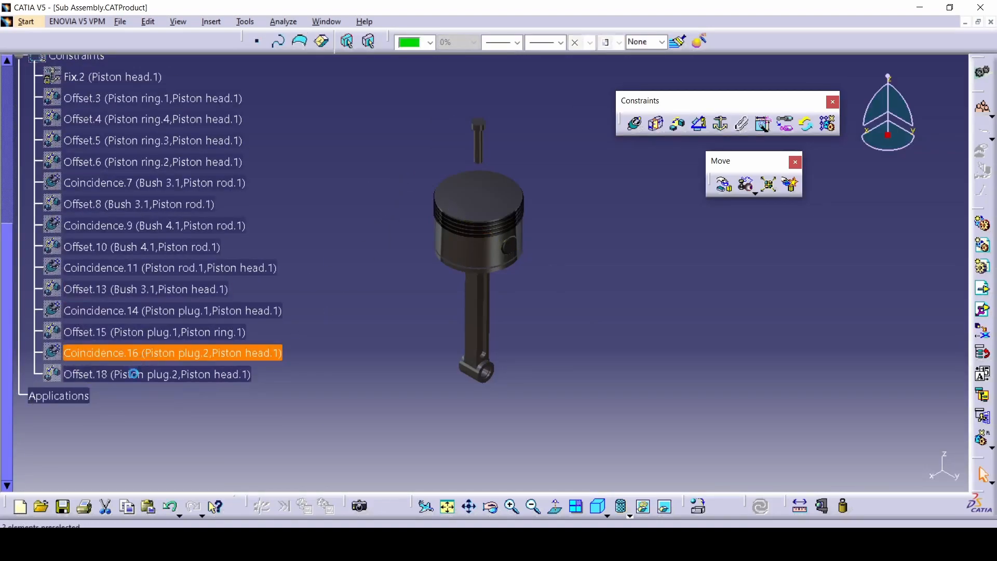
scroll(156, 322, up, 3)
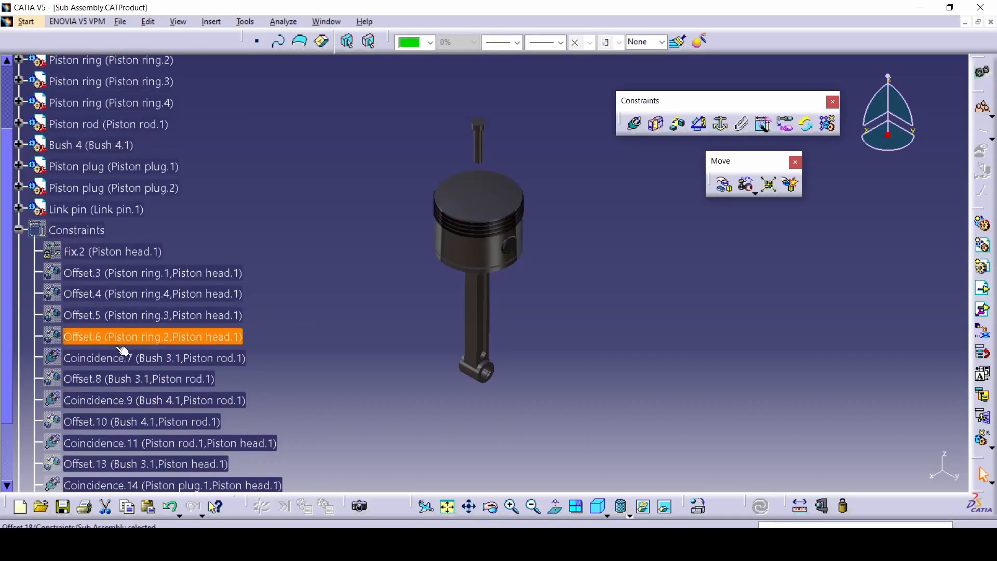
scroll(130, 343, down, 2)
right_click(72, 144)
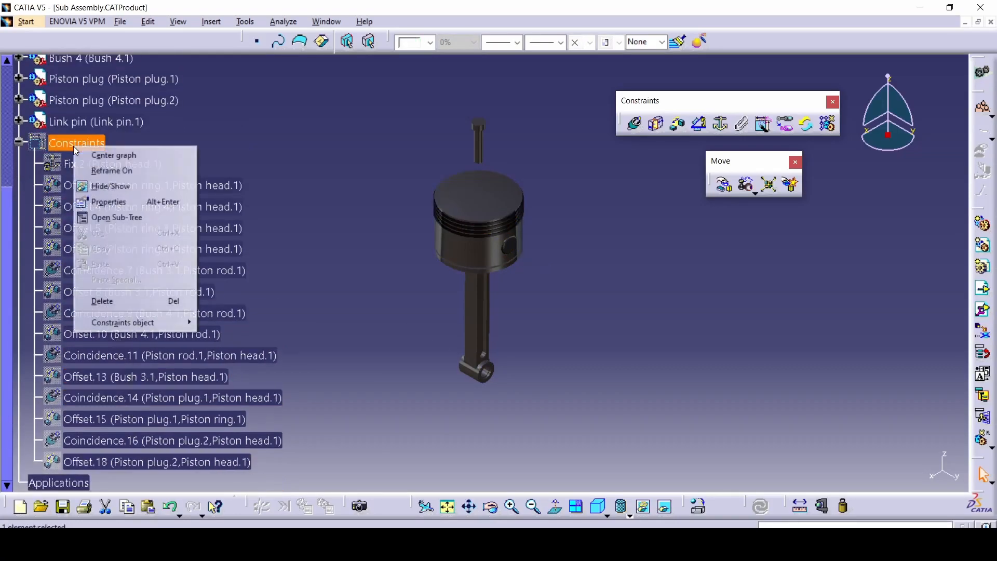
click(99, 185)
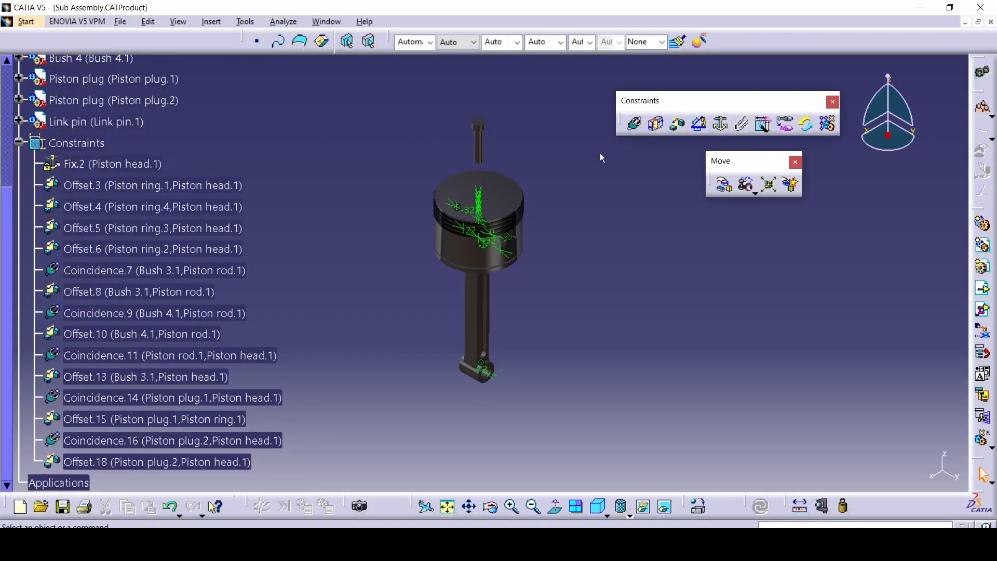
- Delete the link pin from the sub assembly and save the product
double_click(478, 145)
click(100, 122)
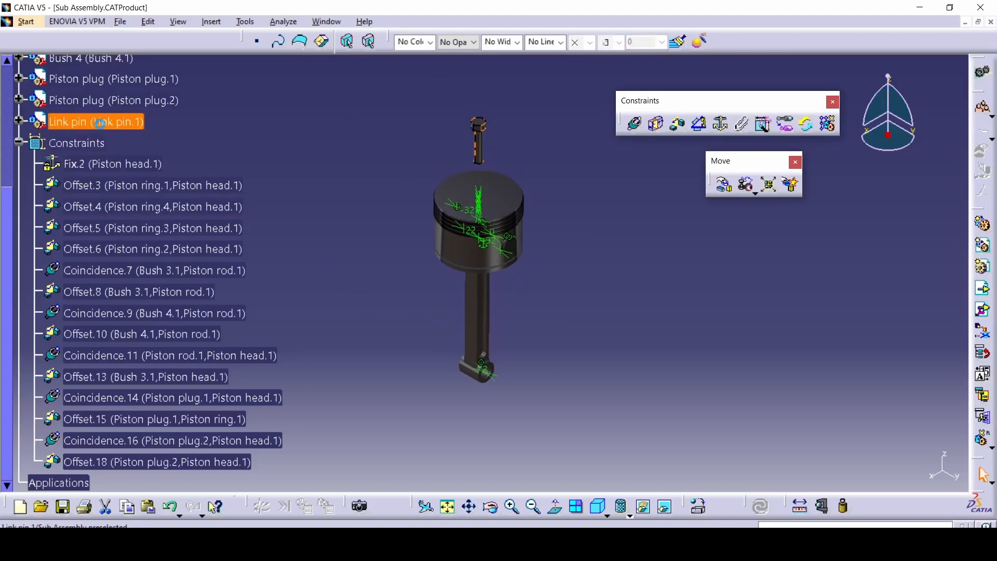
key(Delete)
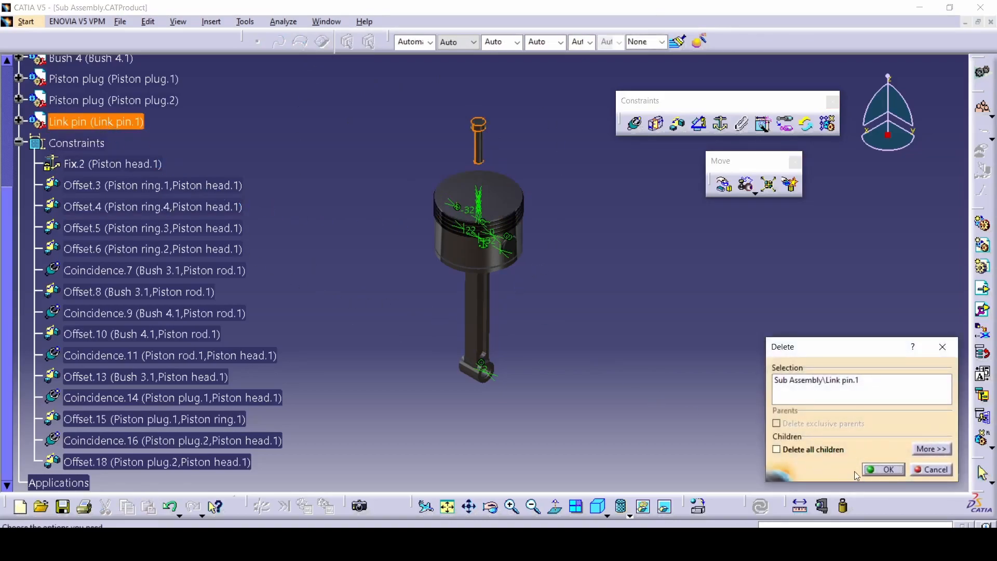
click(878, 470)
key(ctrl+s)
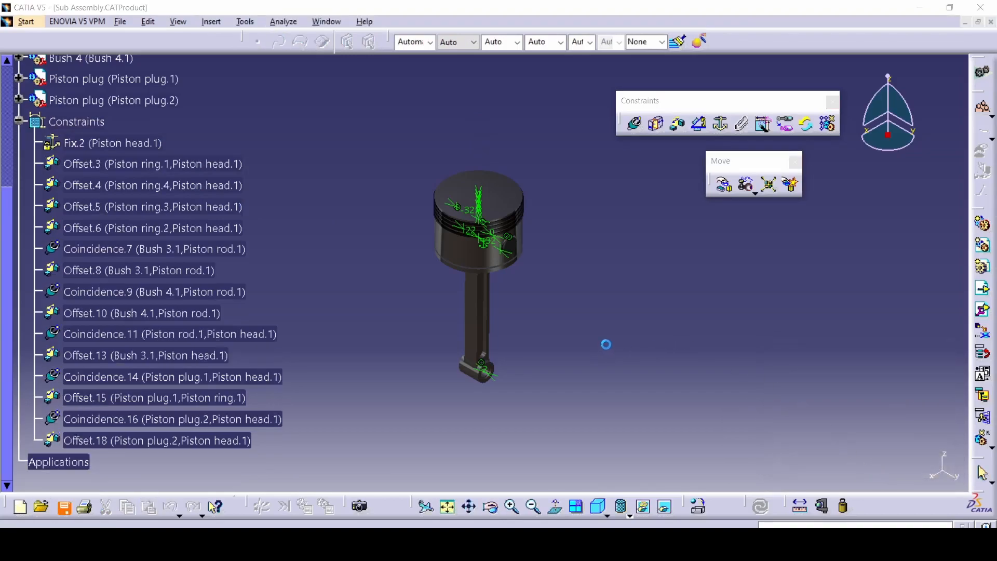
click(529, 312)
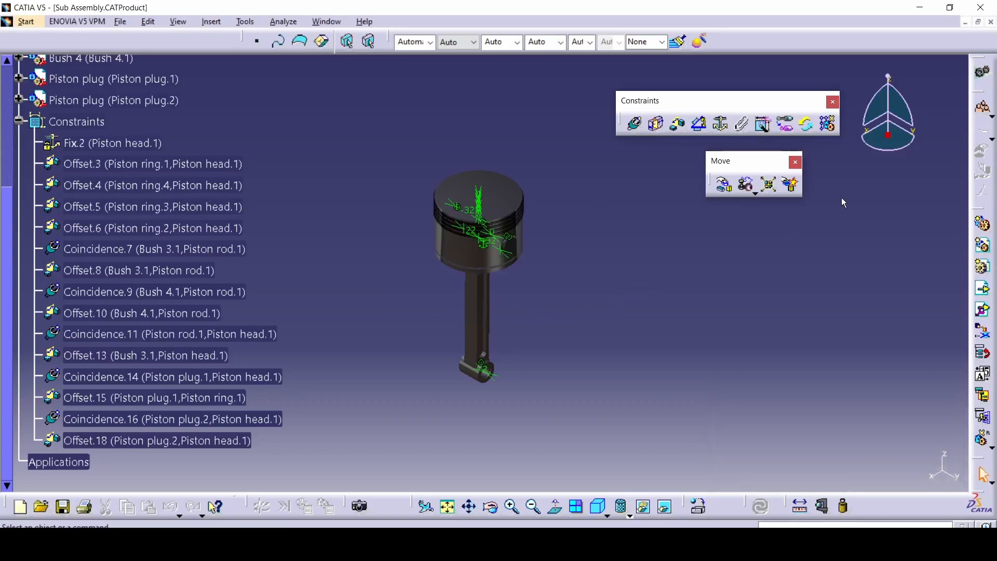
- Close the Sub Assembly document and return to the Main Assembly in a maximized window
click(978, 22)
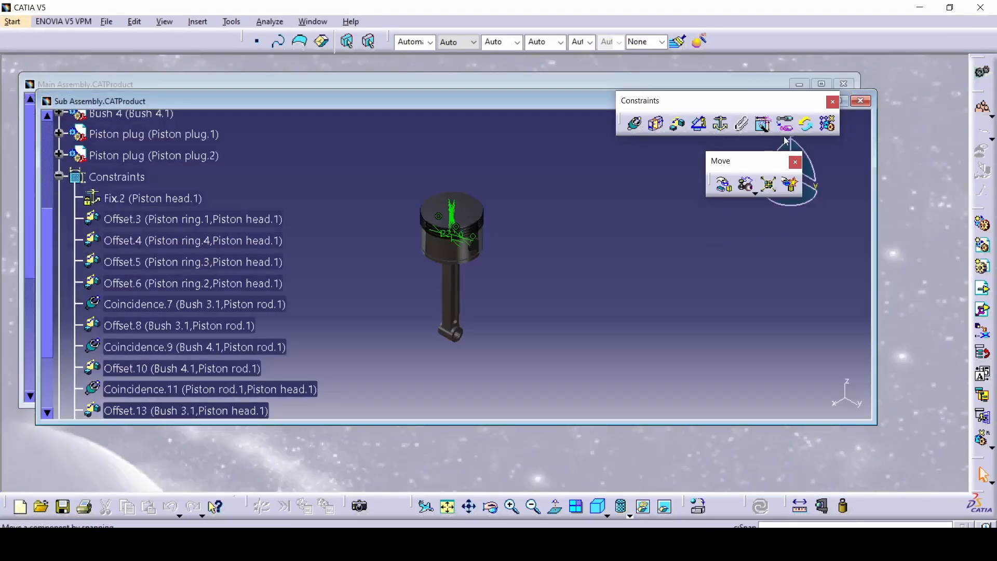
click(860, 102)
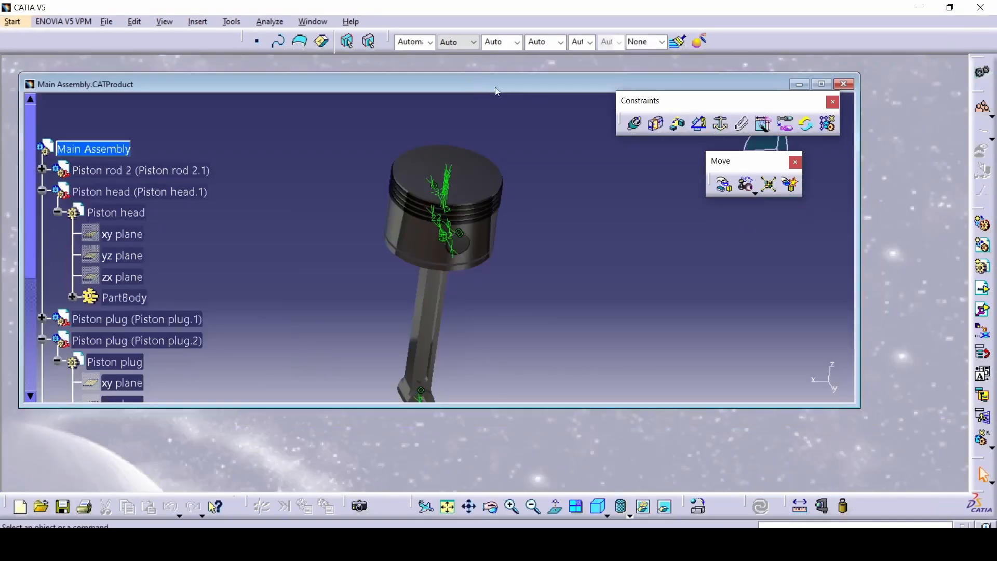
click(830, 84)
- Delete the broken Coincidence.16 constraint on Piston rod 2 from the Main Assembly's constraints
scroll(217, 324, down, 3)
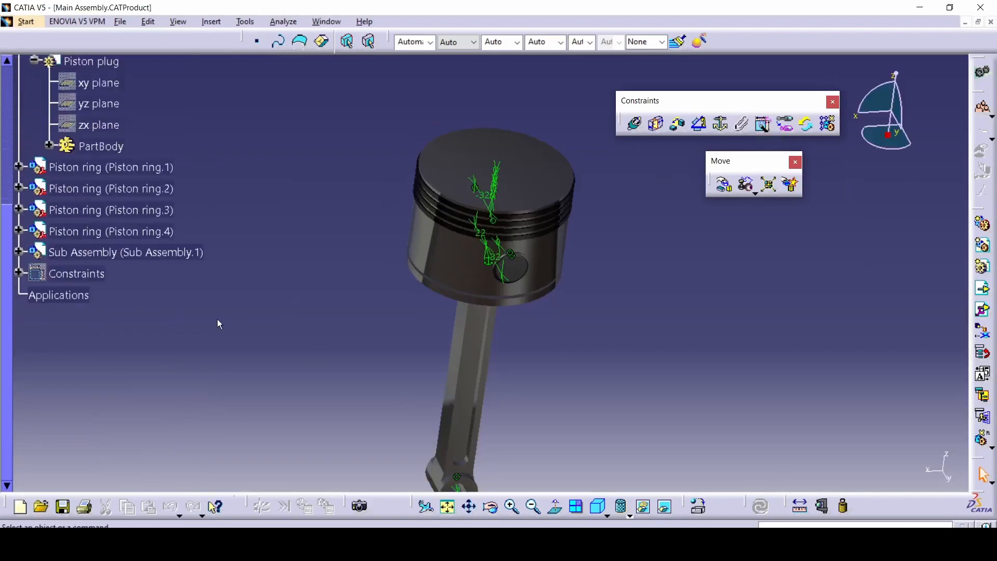
middle_drag(362, 304, 407, 288)
click(18, 273)
scroll(21, 338, down, 3)
click(130, 374)
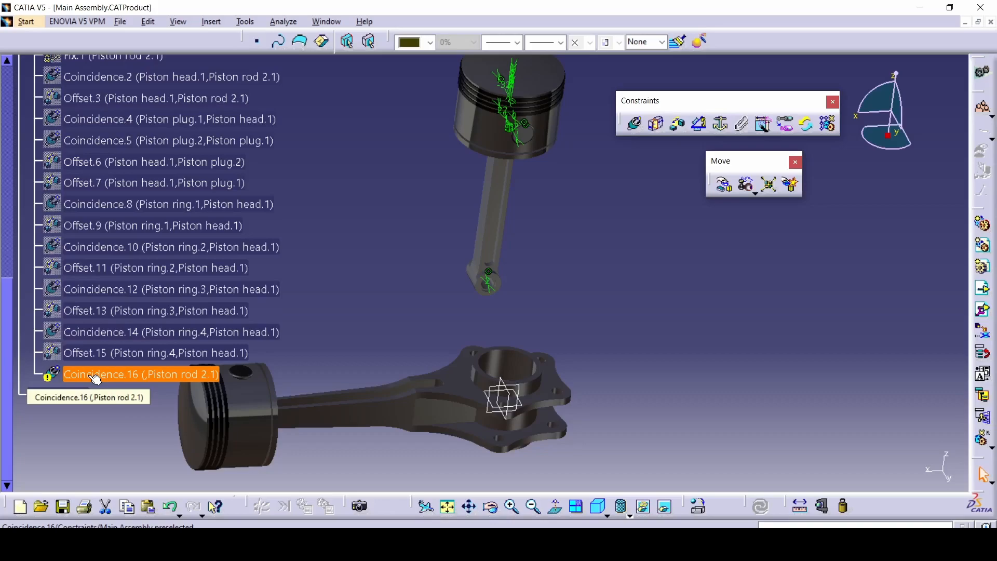
key(Delete)
- Constrain the bore axis at the sub assembly rod's lower end coincident with a flange hole axis of Piston rod 2, and update
middle_drag(523, 322, 536, 251)
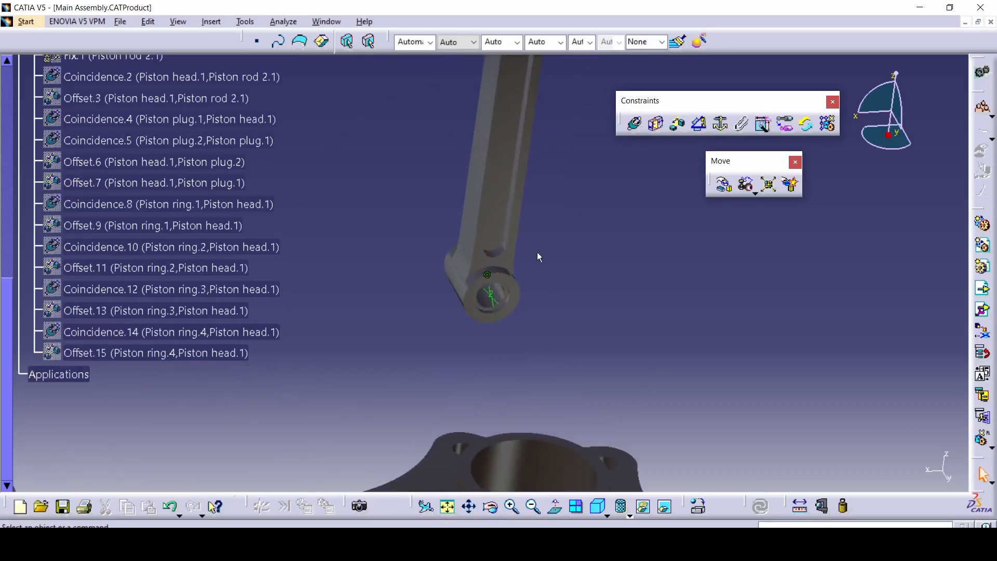
click(634, 123)
click(463, 285)
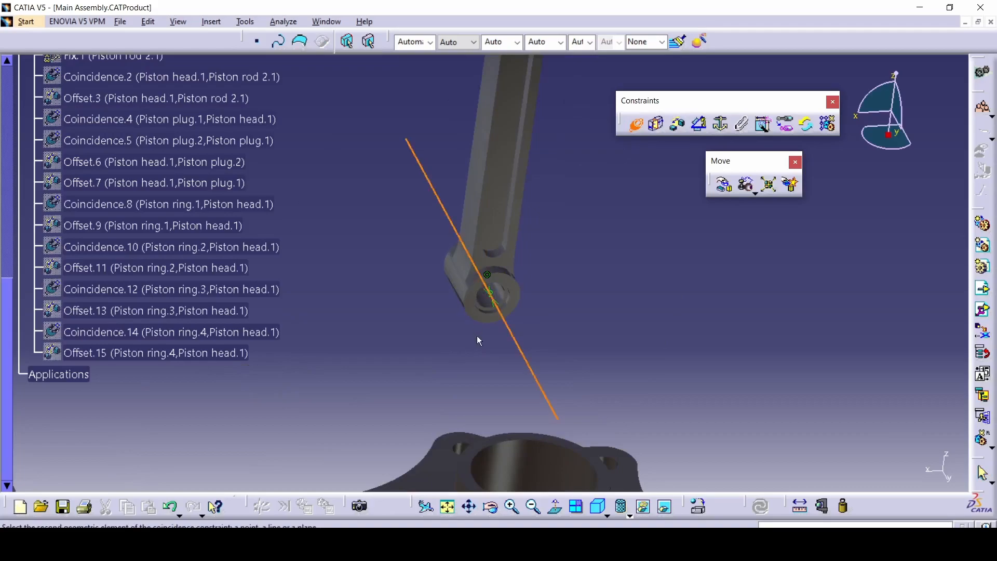
middle_drag(477, 323, 467, 414)
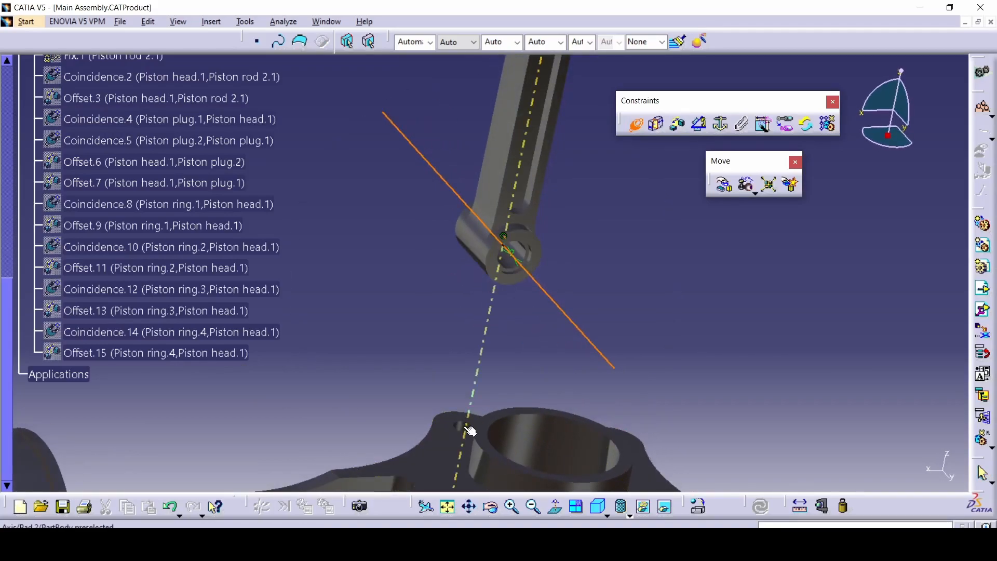
click(469, 426)
click(760, 506)
middle_drag(641, 340, 539, 319)
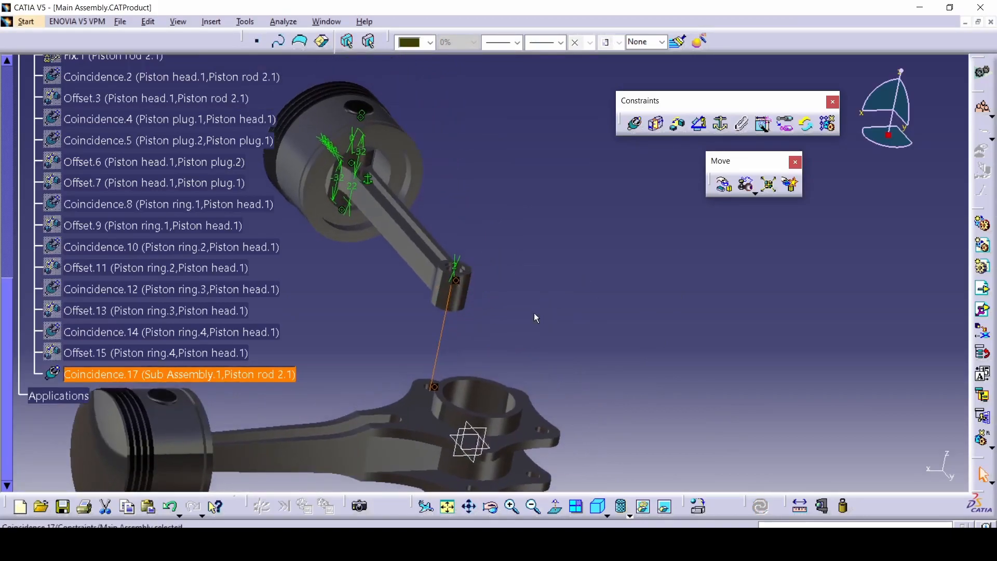
middle_drag(597, 297, 534, 288)
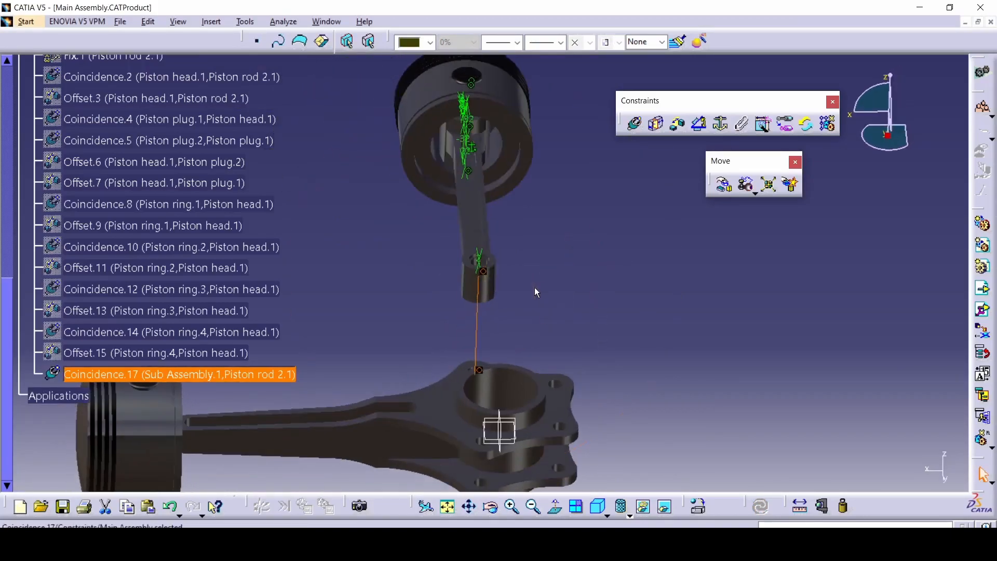
click(583, 340)
middle_drag(561, 360, 538, 323)
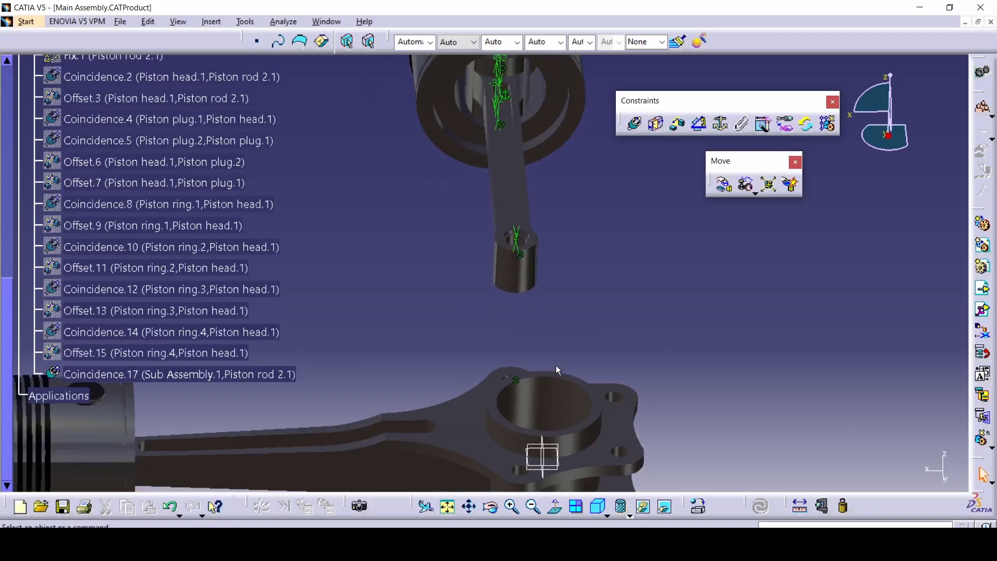
key(alt+Tab)
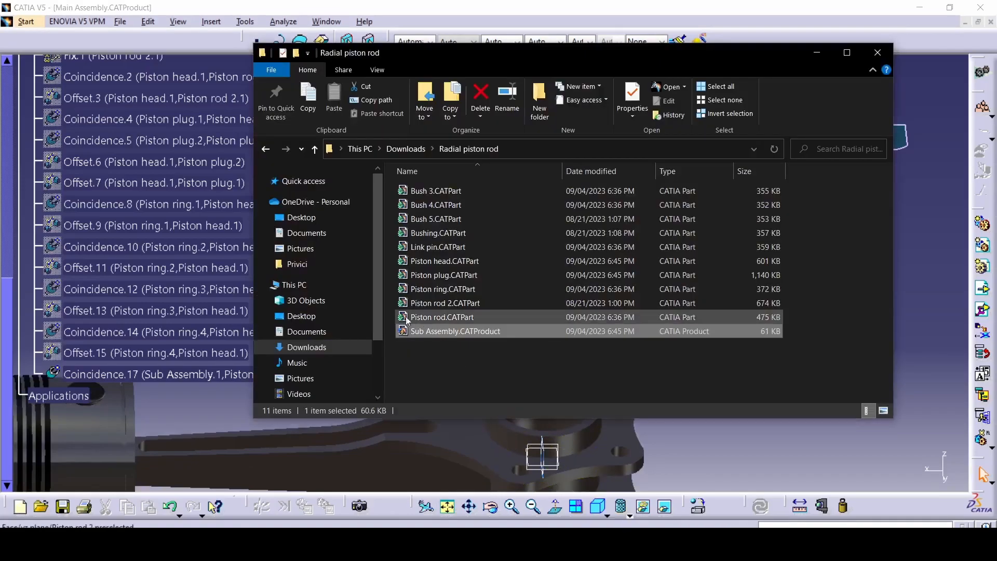
click(739, 467)
scroll(296, 318, up, 3)
scroll(81, 196, up, 5)
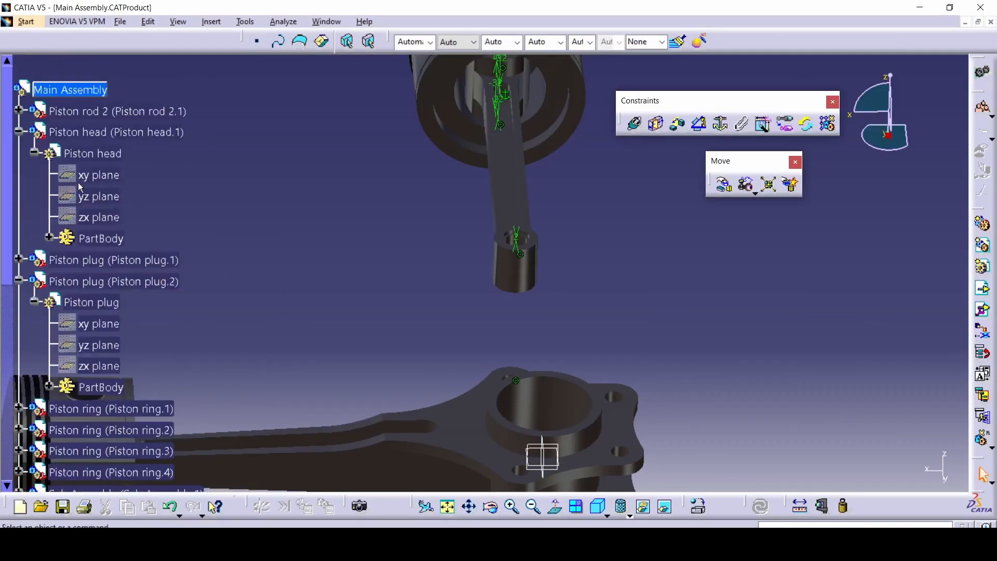
- Insert Link pin.CATPart into the Main Assembly as an existing component
click(70, 133)
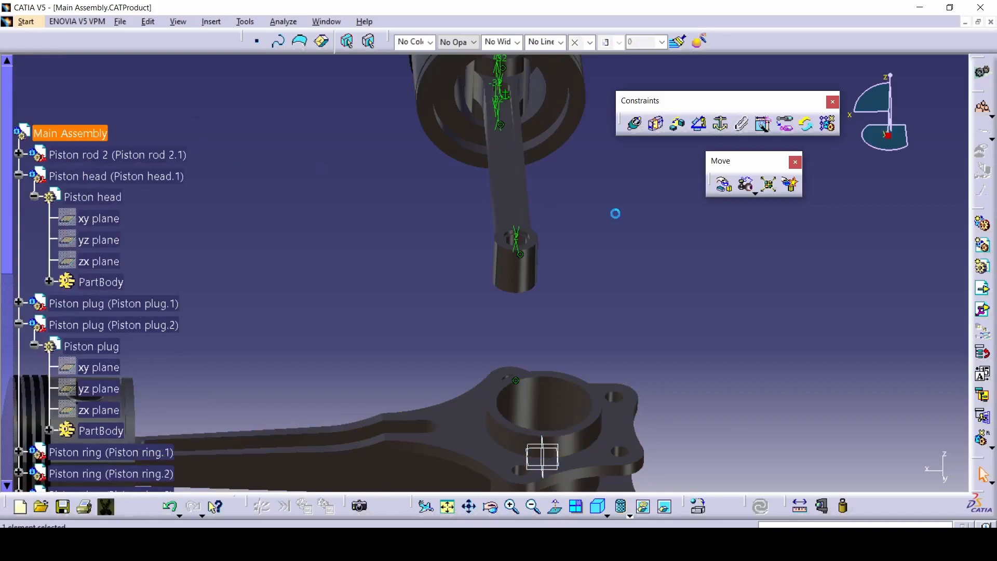
click(984, 297)
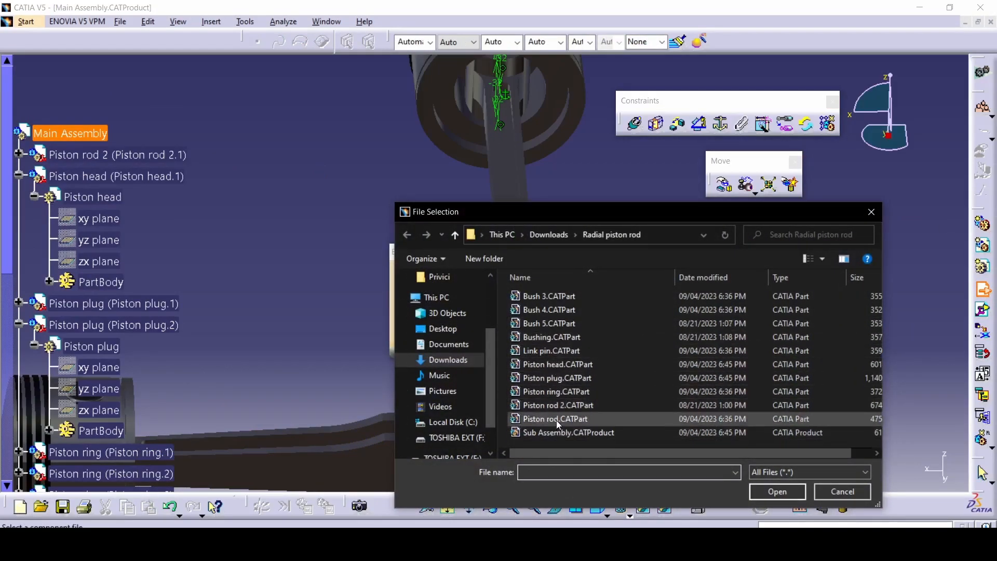
double_click(547, 353)
middle_drag(592, 320, 561, 273)
- Constrain the link pin's axis coincident with the flange hole axis of Piston rod 2, and update the assembly
click(635, 123)
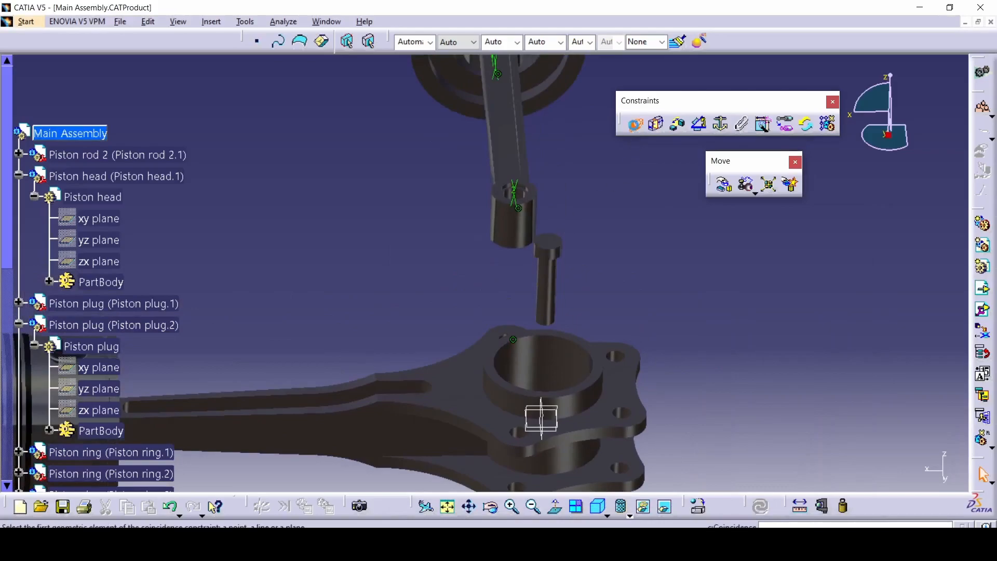
click(546, 283)
middle_drag(505, 337, 515, 316)
click(544, 441)
click(761, 507)
- Offset the sub assembly rod's end face 10 mm from the upper flange's underside on Piston rod 2, orientation Same, and update
middle_drag(612, 412, 602, 256)
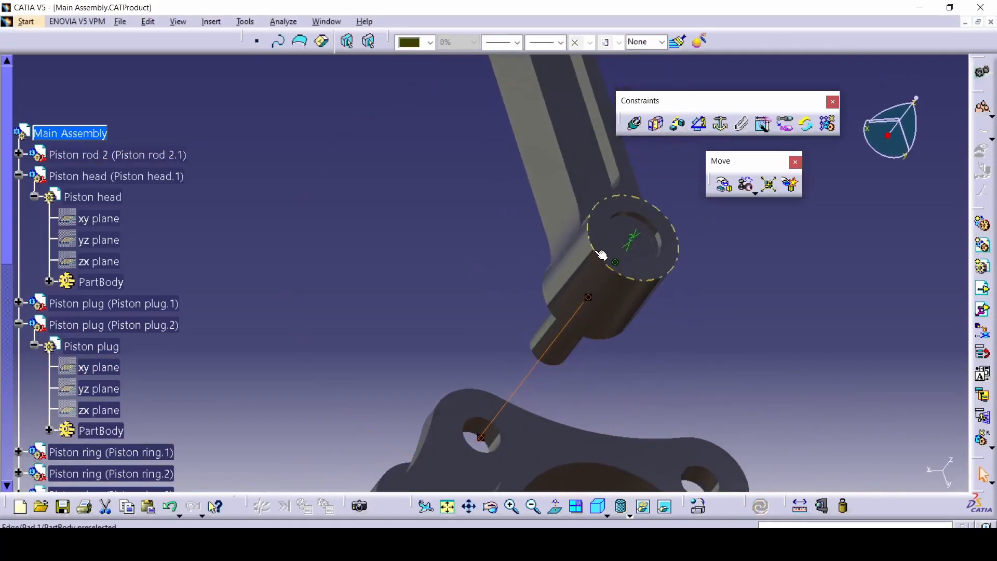
click(604, 255)
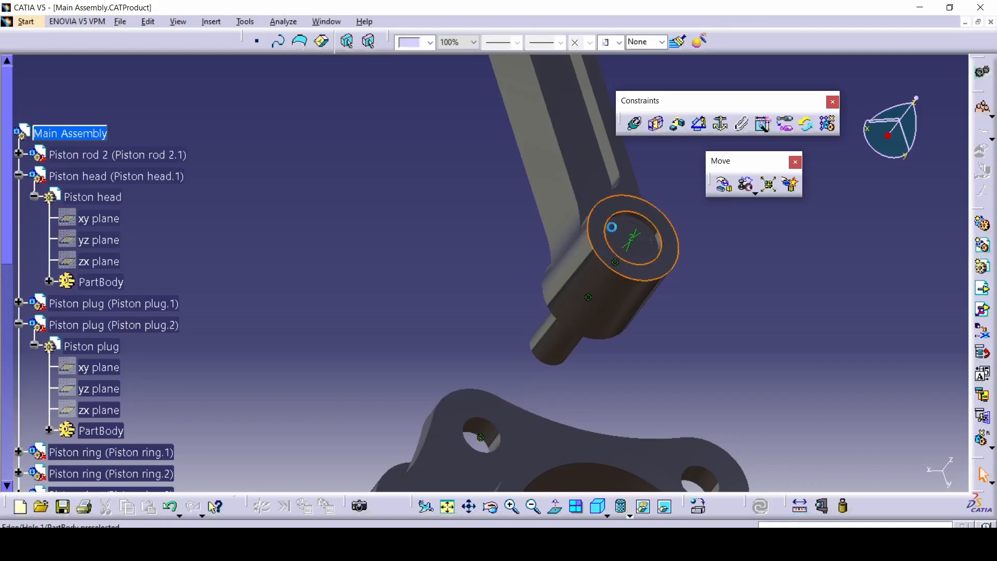
click(680, 134)
middle_drag(435, 354, 620, 222)
click(610, 306)
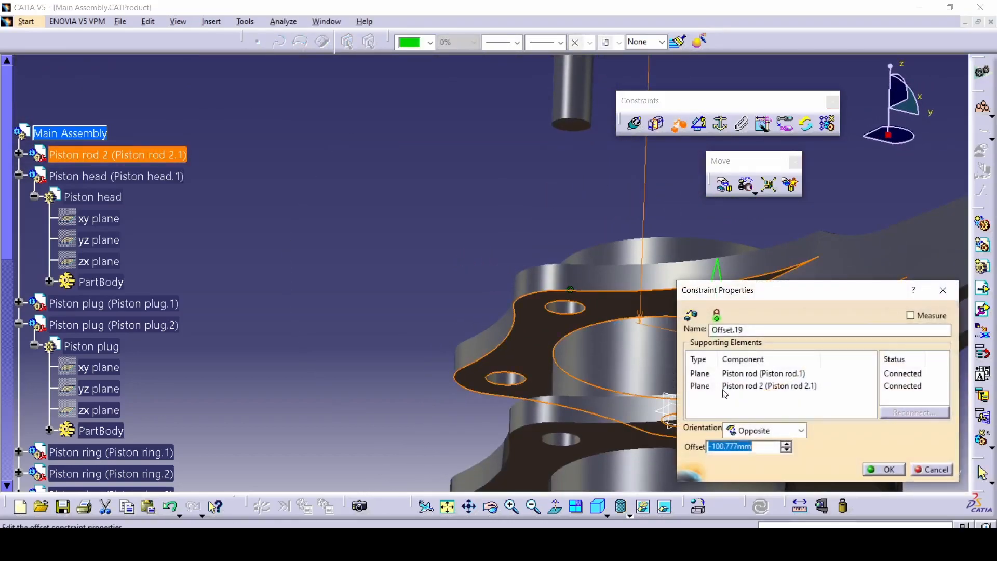
click(719, 268)
text(0)
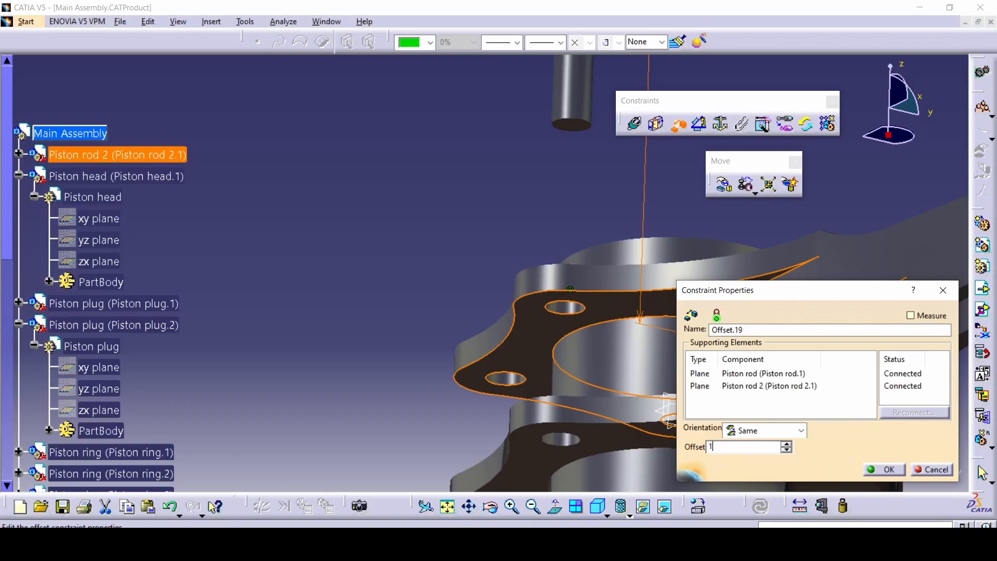
key(Return)
click(761, 506)
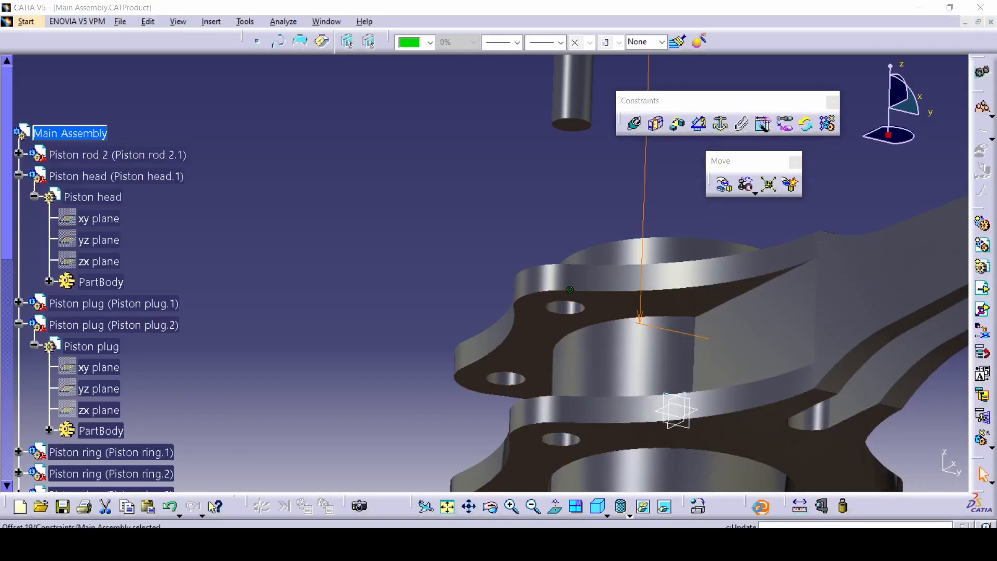
- Edit the 2 mm offset constraint at the sub assembly rod's lower end and update the assembly
middle_drag(587, 305, 592, 280)
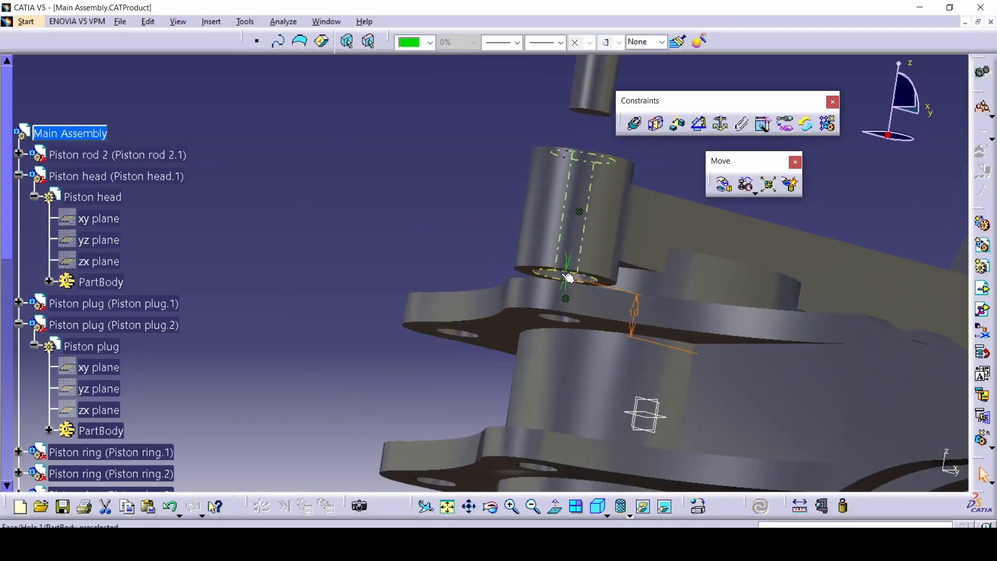
double_click(621, 343)
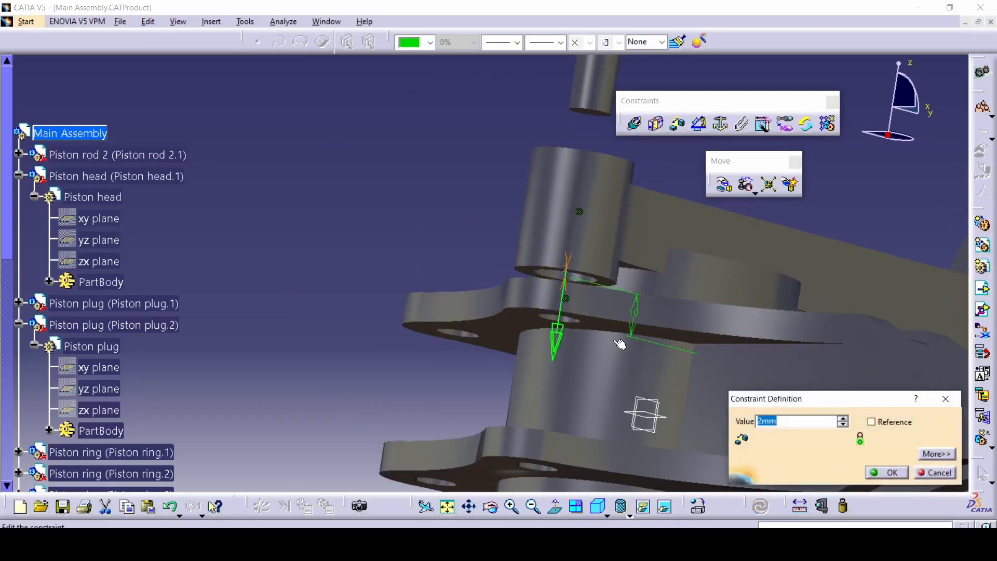
mouse_move(638, 393)
middle_down()
mouse_move(607, 429)
mouse_move(634, 410)
middle_up()
click(776, 426)
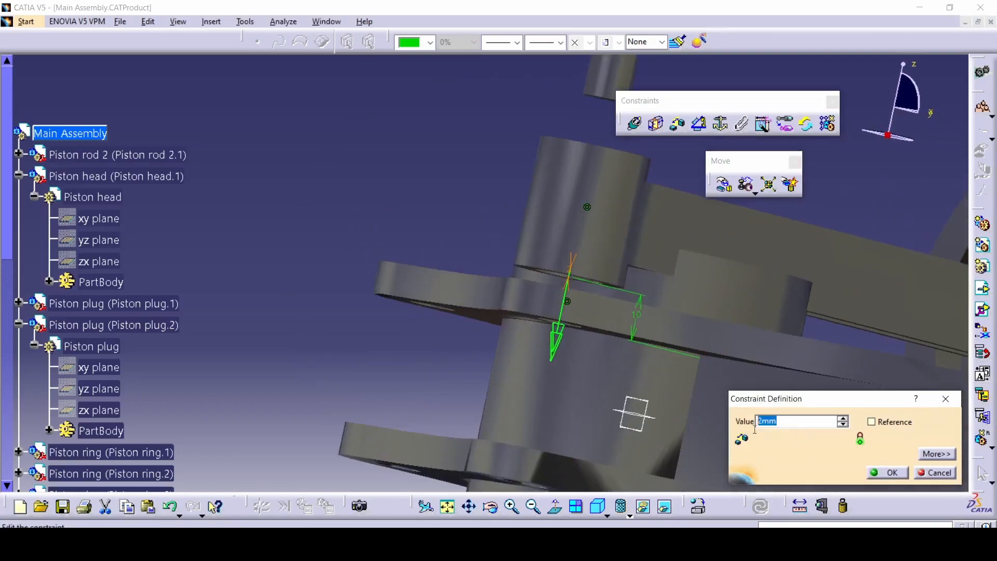
key(Return)
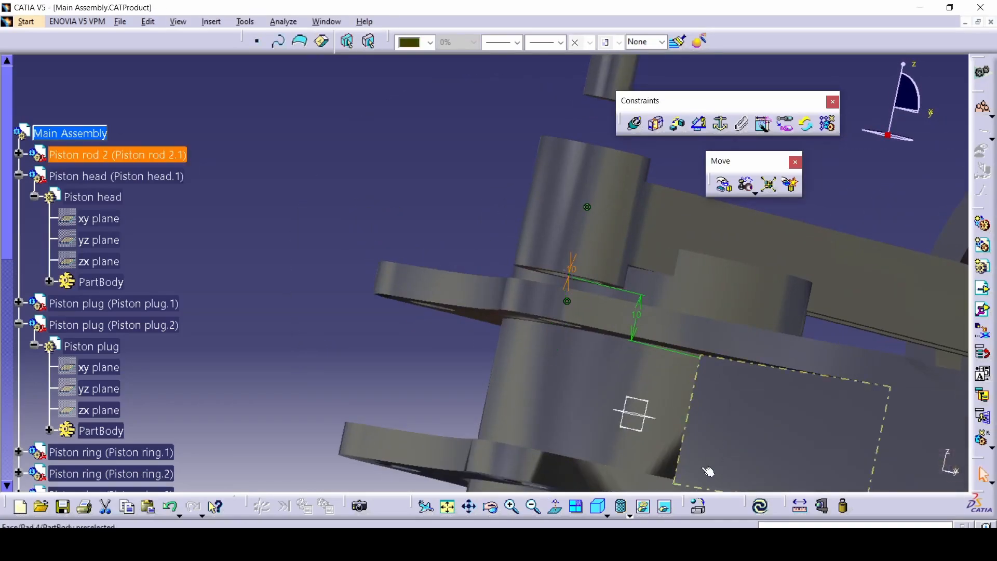
click(760, 505)
- Delete the offset constraint between the sub assembly rod and Piston rod 2
middle_drag(563, 341, 596, 267)
click(607, 272)
middle_drag(650, 291, 598, 227)
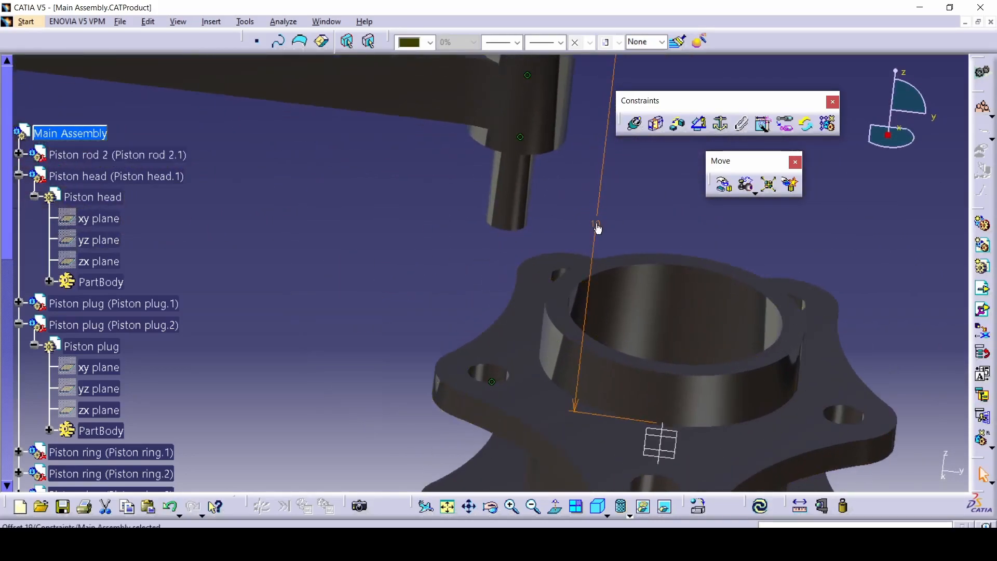
key(Delete)
- Constrain the sub assembly rod's upper end face coincident with the underside of Piston rod 2's upper flange, orientation Opposite, and update
middle_click(518, 224)
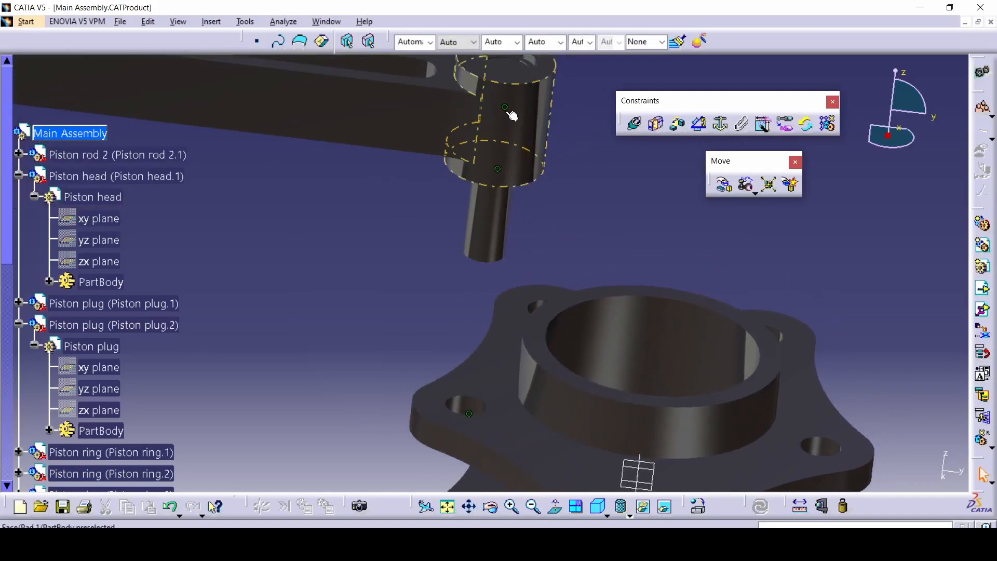
middle_drag(384, 259, 388, 277)
middle_drag(378, 311, 447, 197)
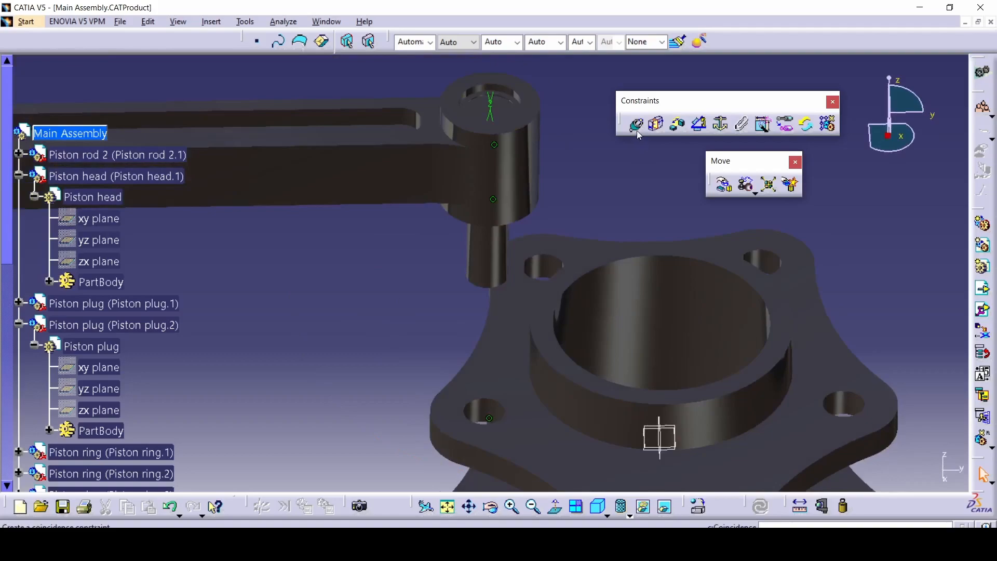
middle_drag(457, 117, 587, 287)
click(587, 288)
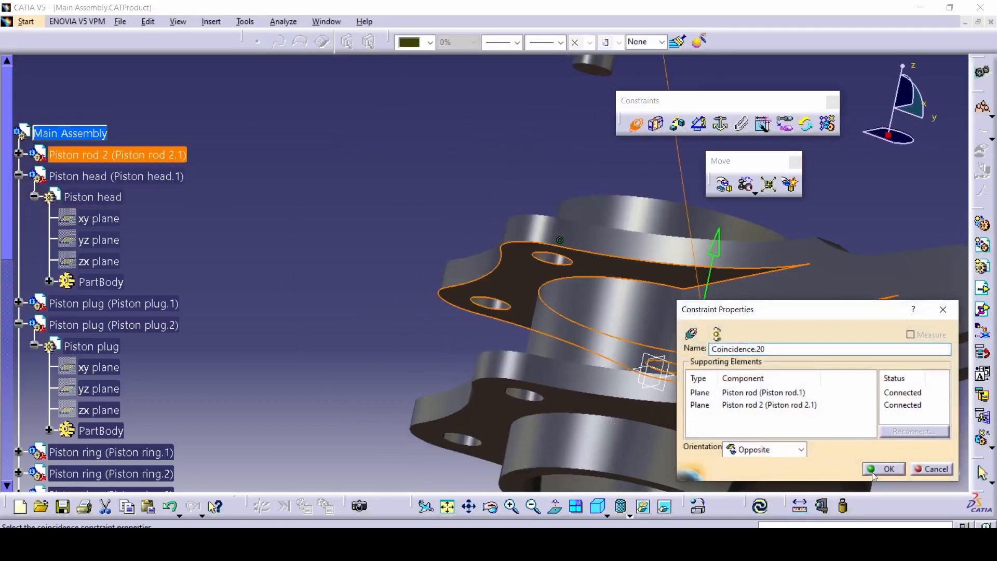
click(872, 471)
click(762, 508)
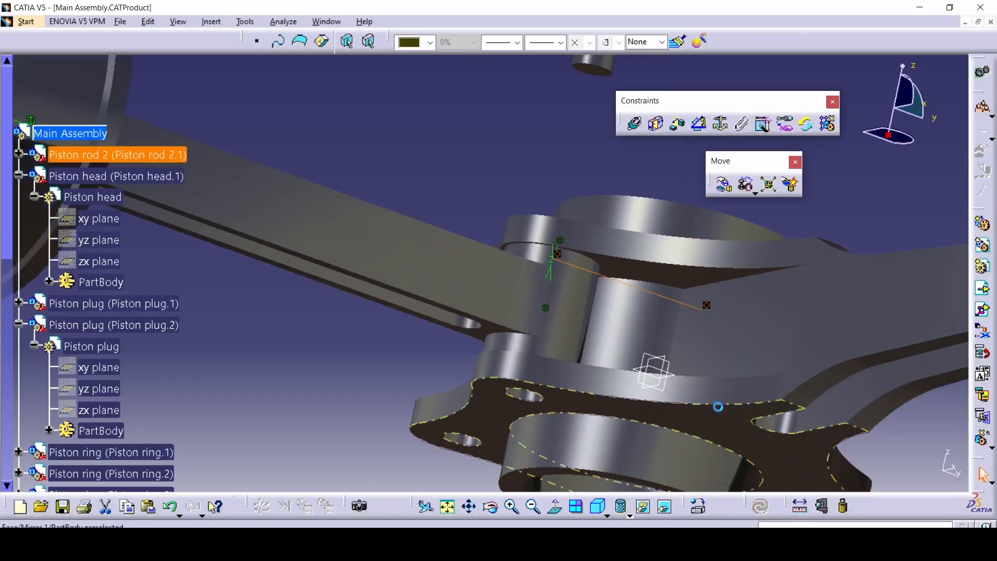
- Constrain the underside of the link pin's head coincident with the upper flange's top face on Piston rod 2, and update
middle_drag(611, 267, 535, 160)
click(636, 125)
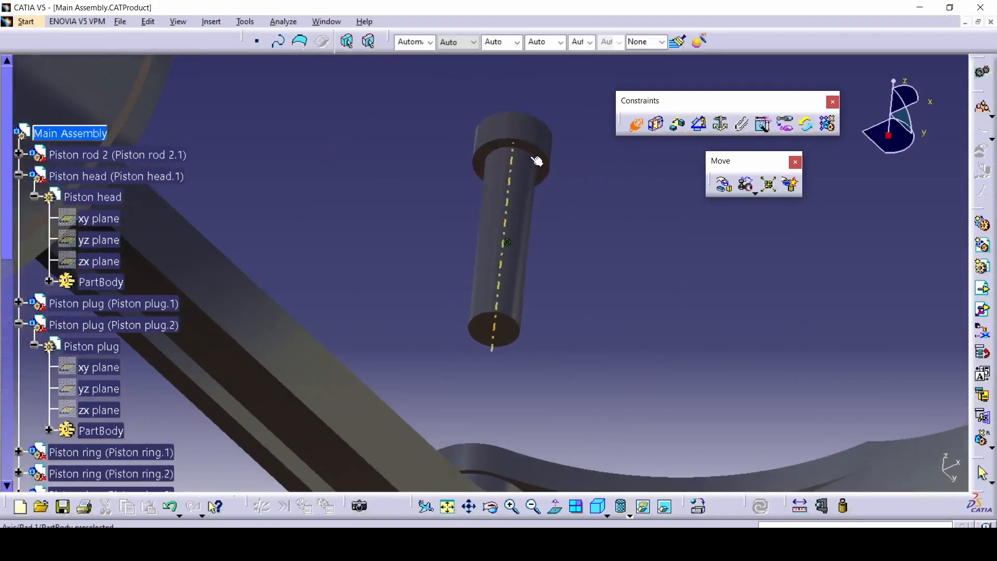
click(547, 163)
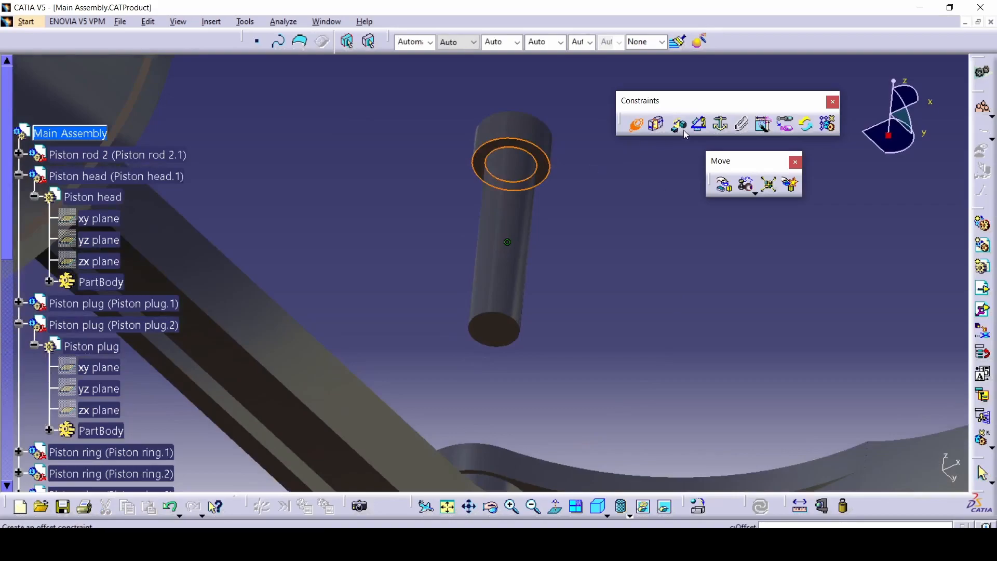
middle_drag(592, 250, 343, 367)
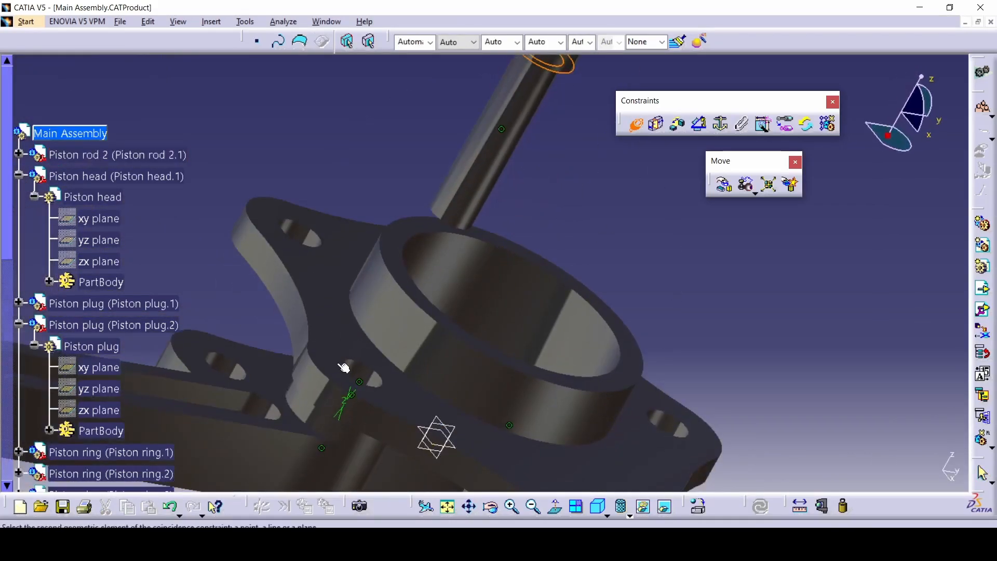
click(336, 355)
click(872, 466)
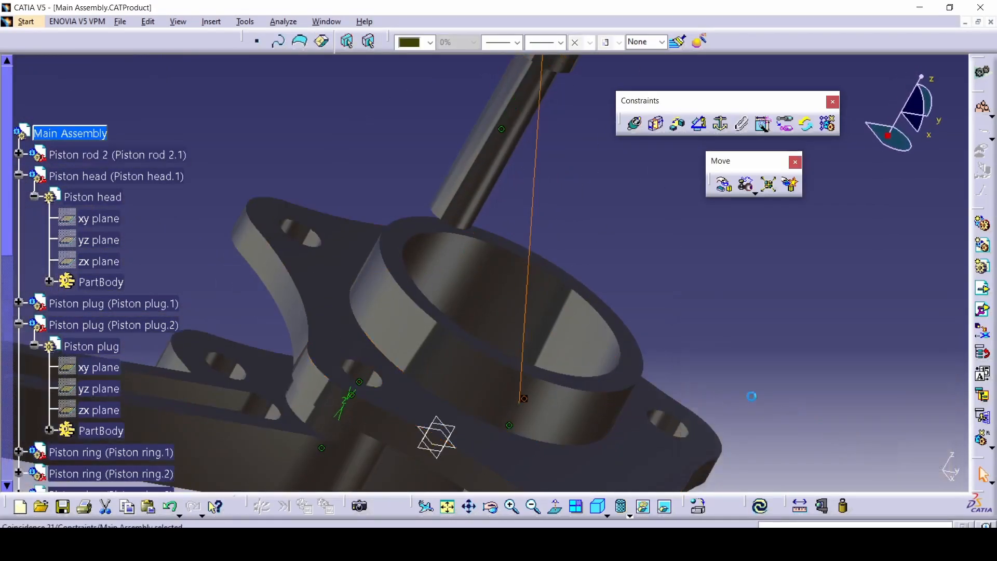
click(762, 506)
- Examine the pinned joint between the sub assembly and Piston rod 2, and view the whole assembly isometrically
middle_drag(571, 267, 439, 346)
middle_drag(582, 238, 595, 275)
click(389, 208)
middle_drag(403, 206, 425, 241)
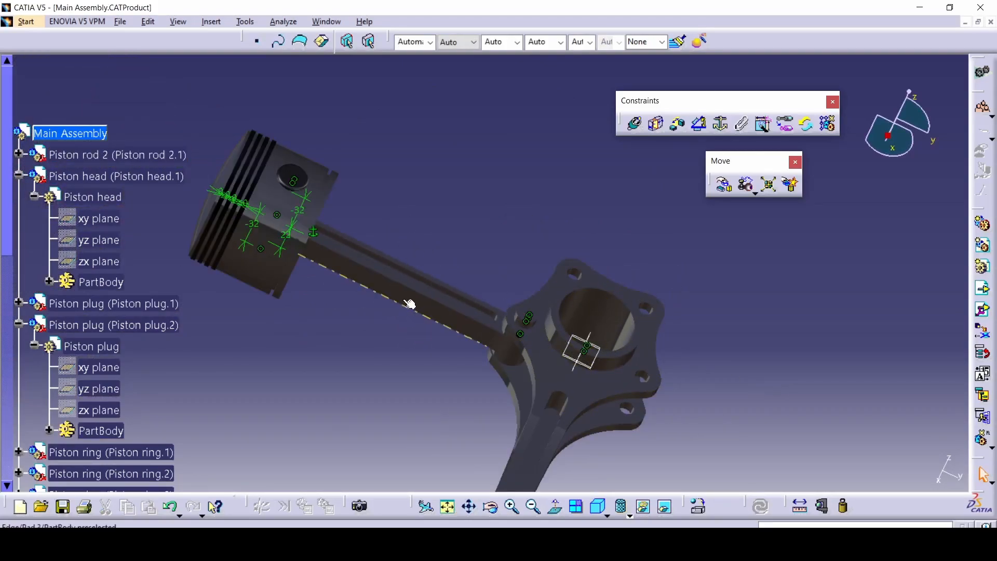
middle_drag(699, 305, 686, 253)
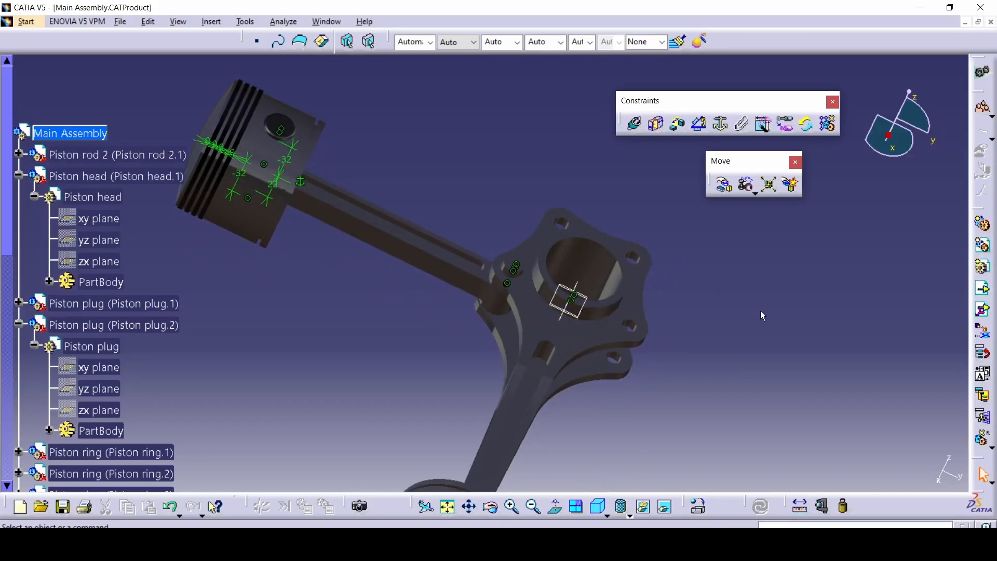
click(600, 510)
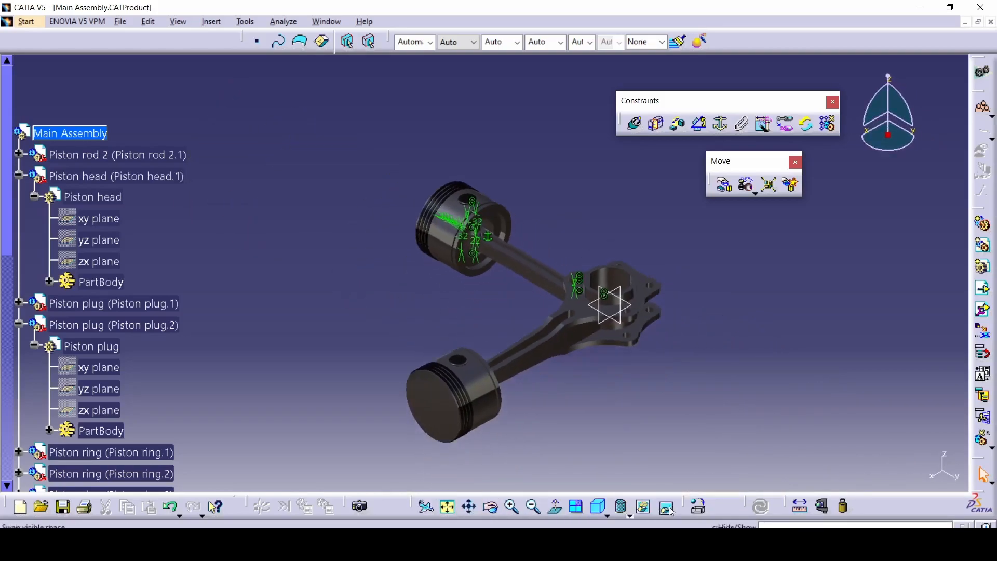
ctrl+middle_drag(557, 337, 589, 377)
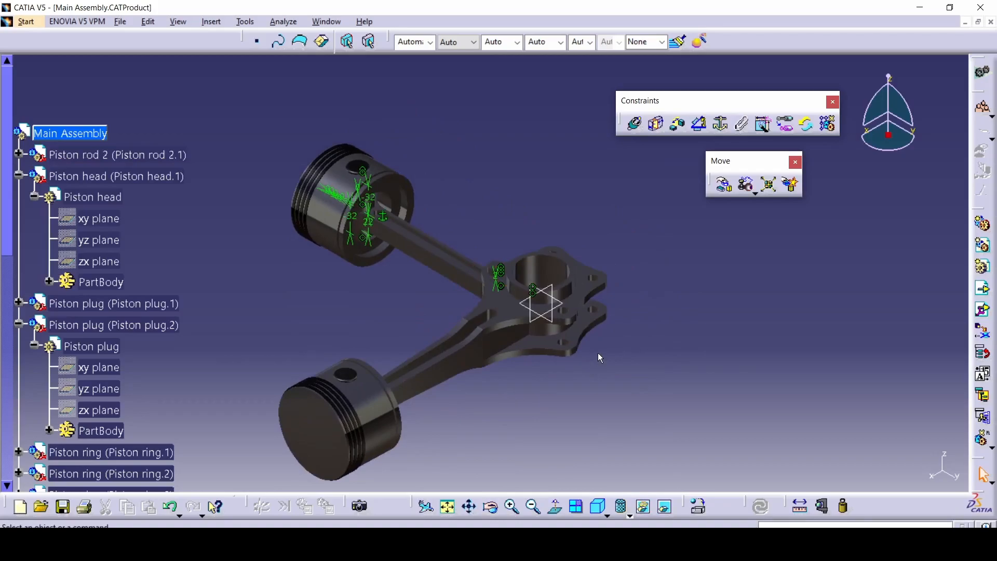
middle_drag(599, 362, 568, 323)
click(449, 509)
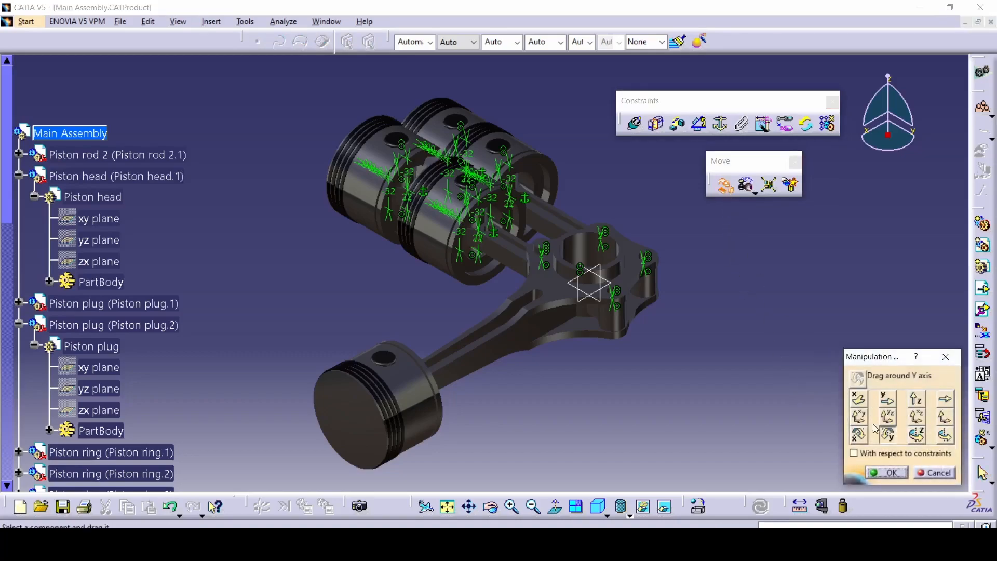
- Rotate one added sub assembly about the Z axis so its piston points outward from the flange, updating the assembly
click(918, 433)
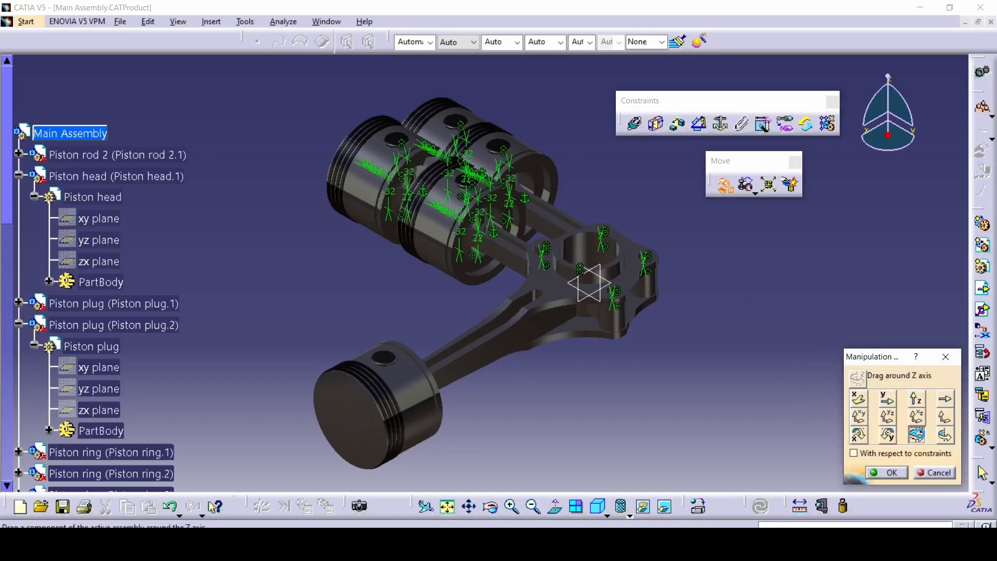
drag(595, 161, 759, 343)
click(762, 506)
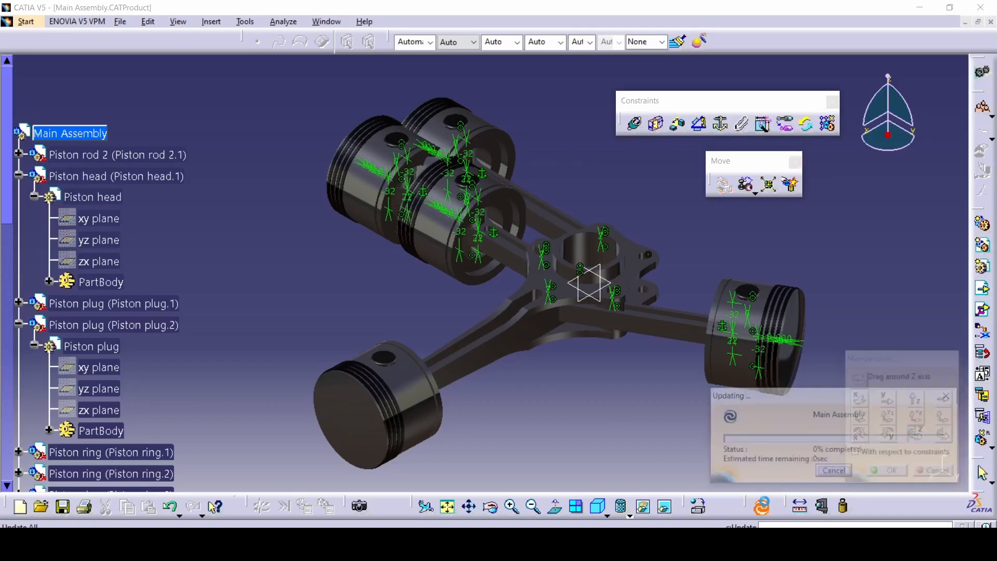
drag(822, 336, 820, 254)
click(874, 475)
- Rotate a second added sub assembly about the Z axis to spread its piston away from the cluster, and update
click(475, 146)
click(652, 202)
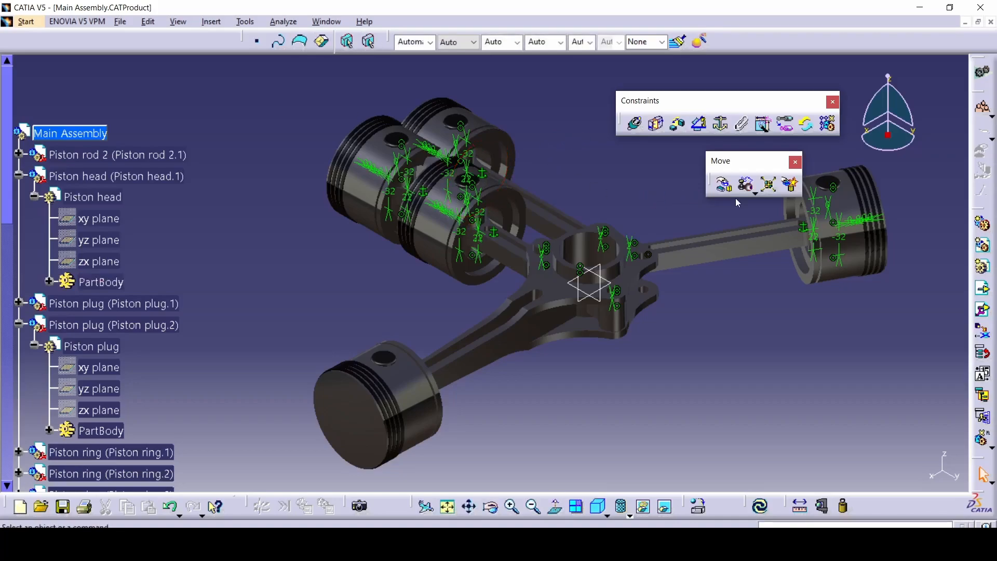
click(723, 184)
drag(636, 278, 827, 433)
click(760, 506)
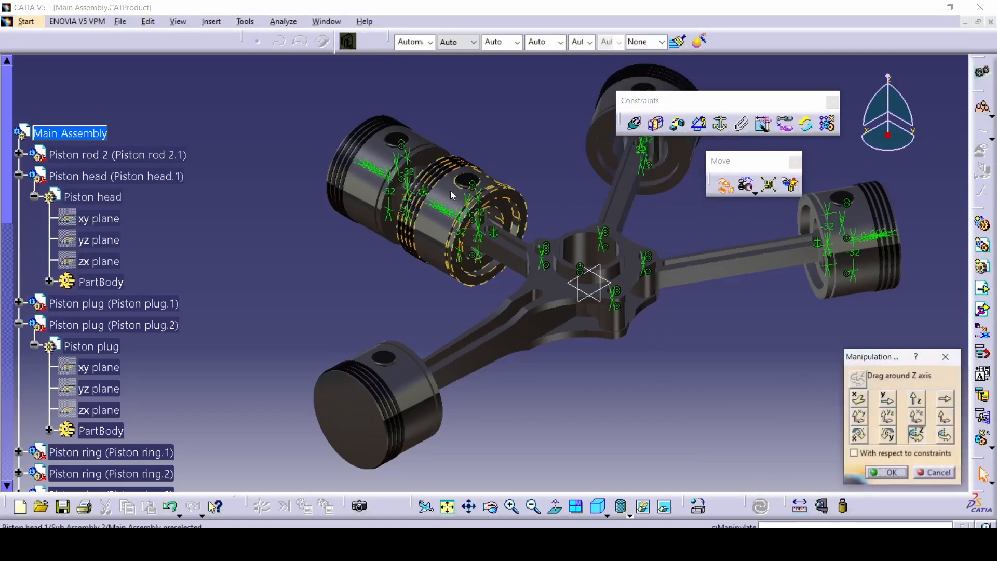
- Rotate the remaining overlapping sub assembly about the Z axis to complete the five-piston star layout, update, and finish the manipulation
drag(453, 196, 823, 431)
click(762, 506)
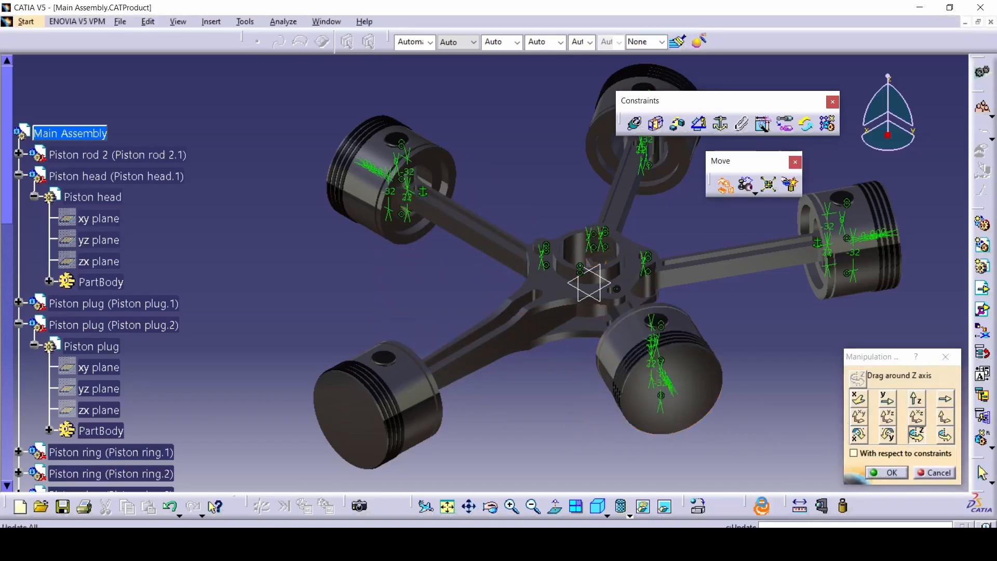
middle_drag(534, 301, 578, 357)
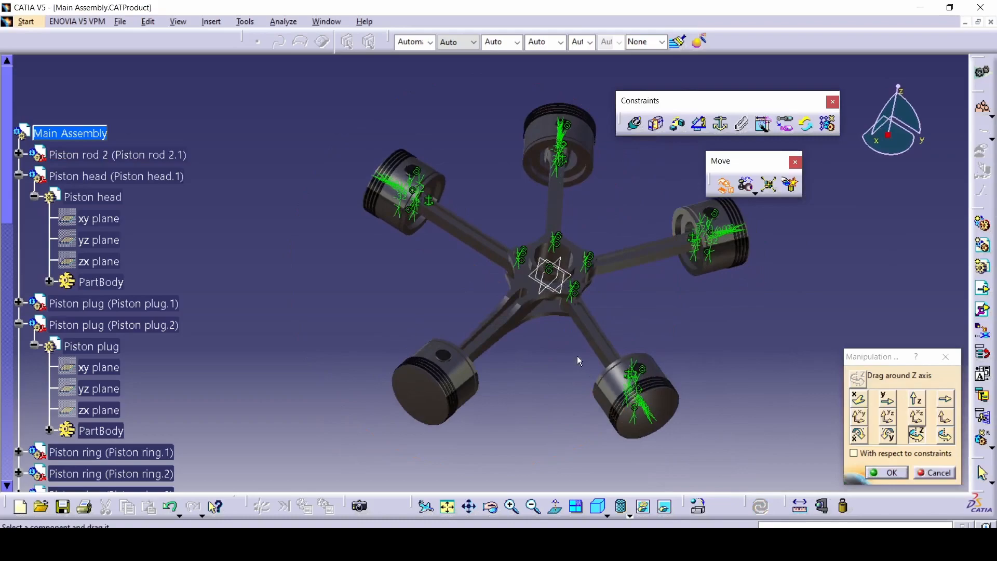
click(886, 473)
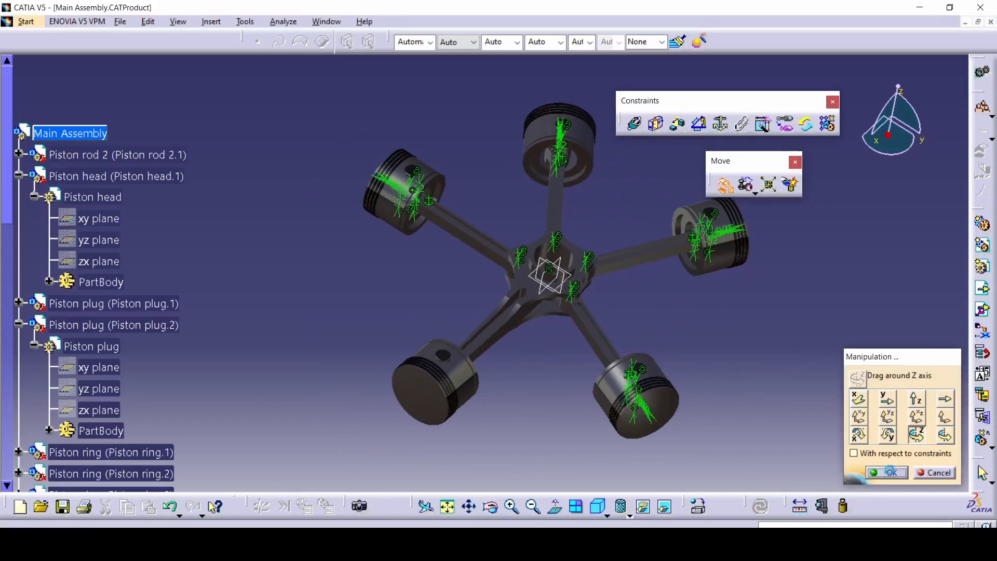
- Hide the Main Assembly's own Constraints node and check the remaining constraint entries in the specification tree
scroll(202, 431, down, 10)
right_click(65, 337)
key(h)
right_click(68, 336)
key(h)
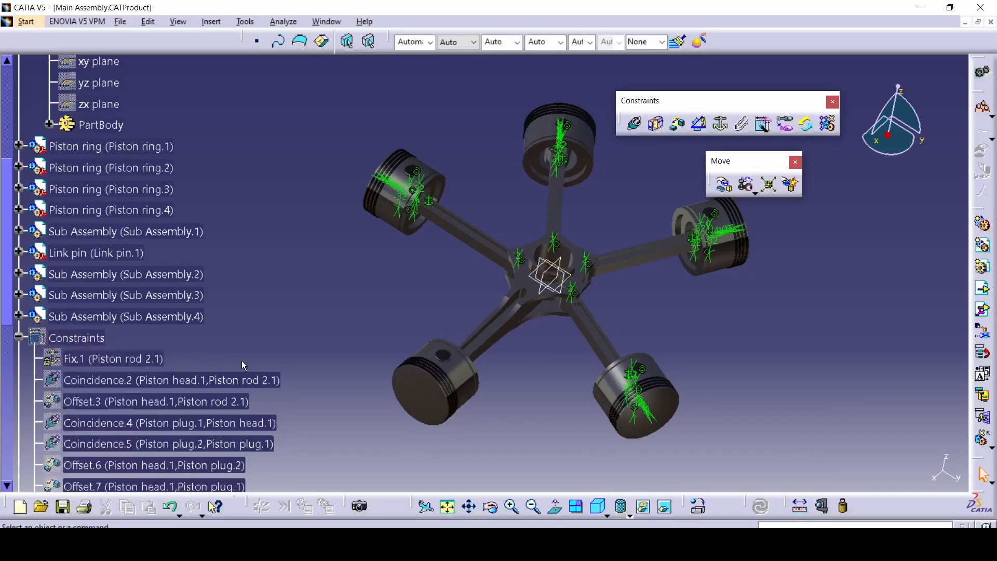
click(86, 342)
scroll(89, 340, down, 8)
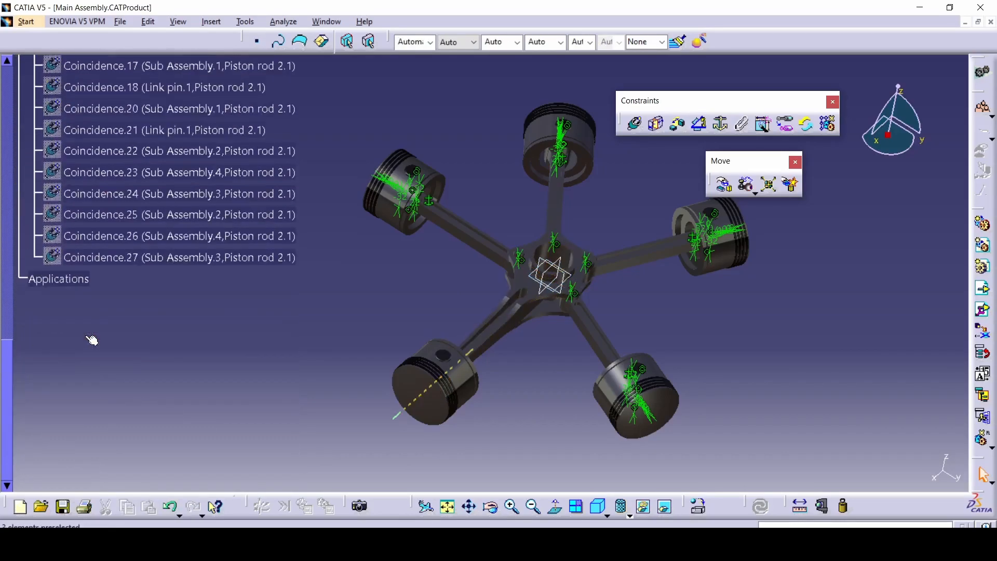
- Hide the Constraints node inside Sub Assembly.4 to clear the constraint symbols from the pistons
scroll(91, 339, up, 12)
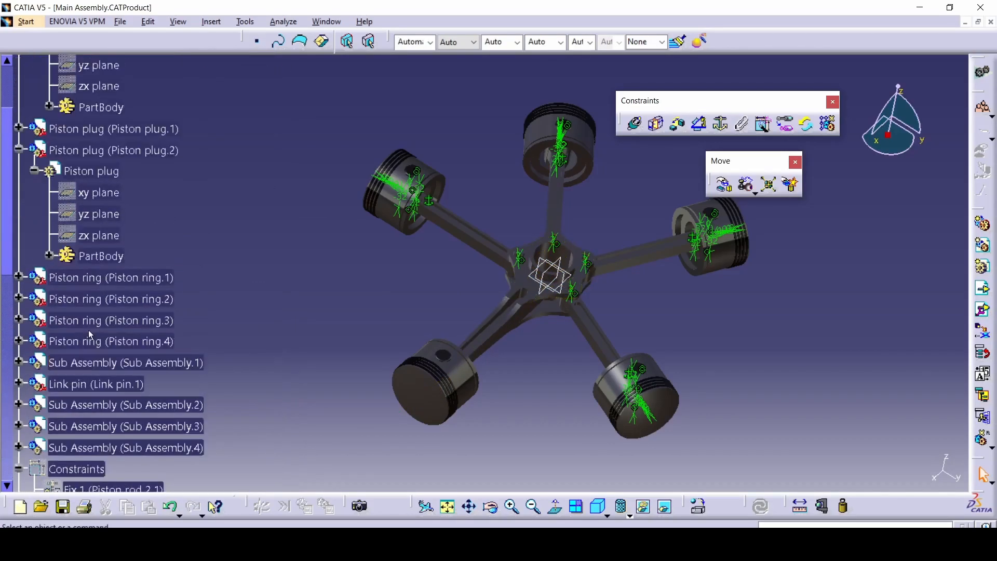
click(19, 448)
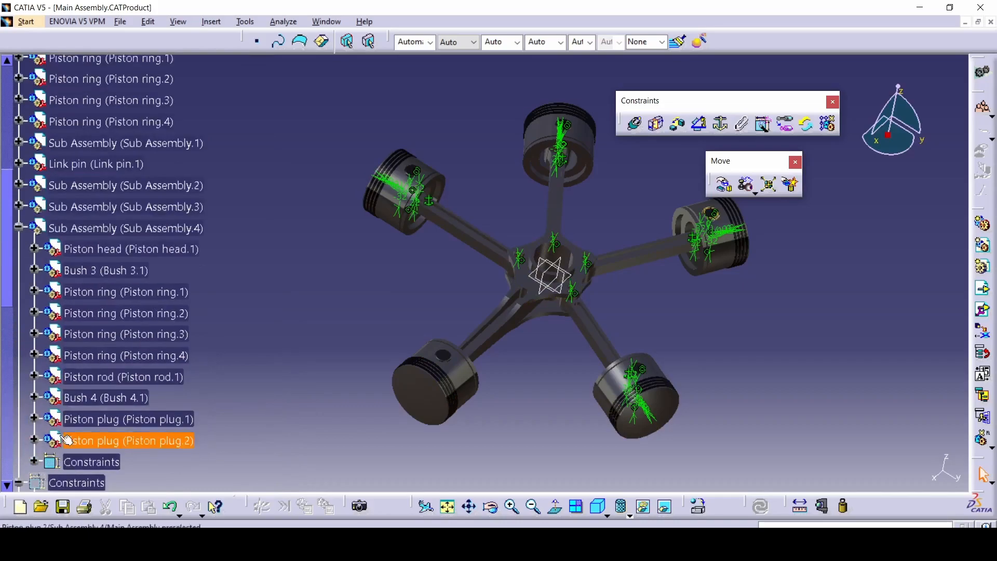
scroll(76, 381, down, 1)
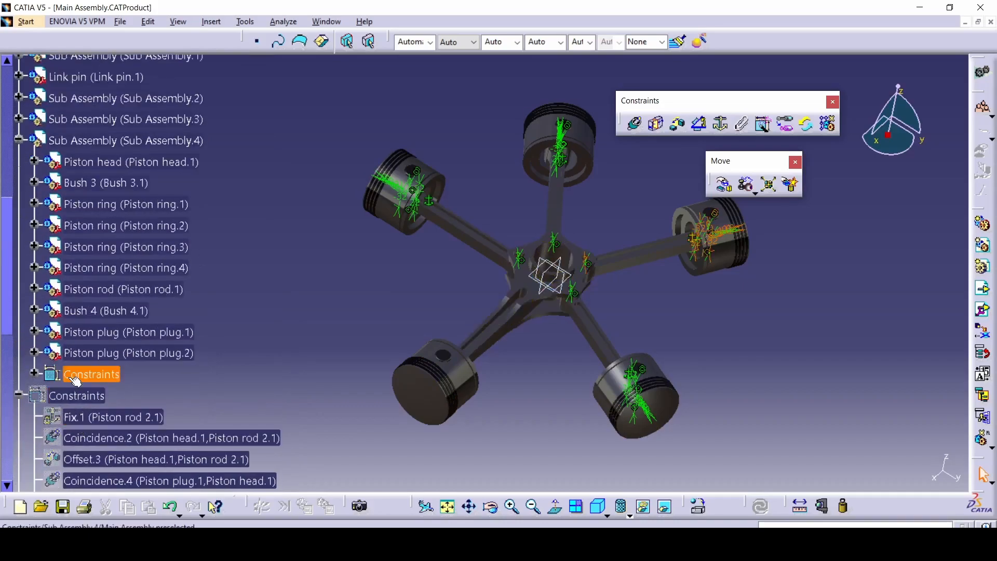
click(34, 374)
scroll(40, 358, up, 3)
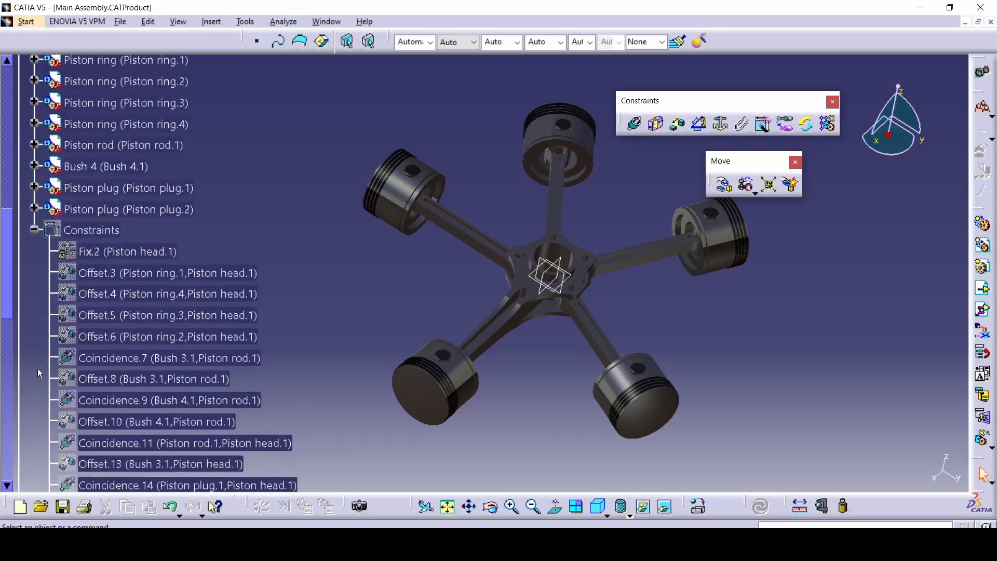
- Collapse the Sub Assembly.4 constraints, the Main Assembly constraints and the Sub Assembly.4 branch in the specification tree
click(33, 230)
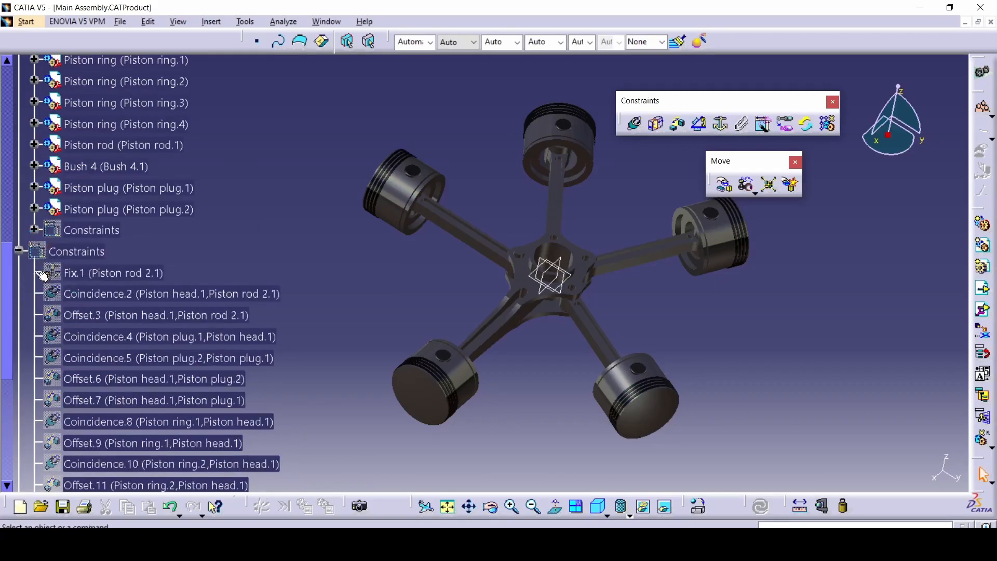
scroll(37, 323, down, 3)
scroll(37, 312, up, 2)
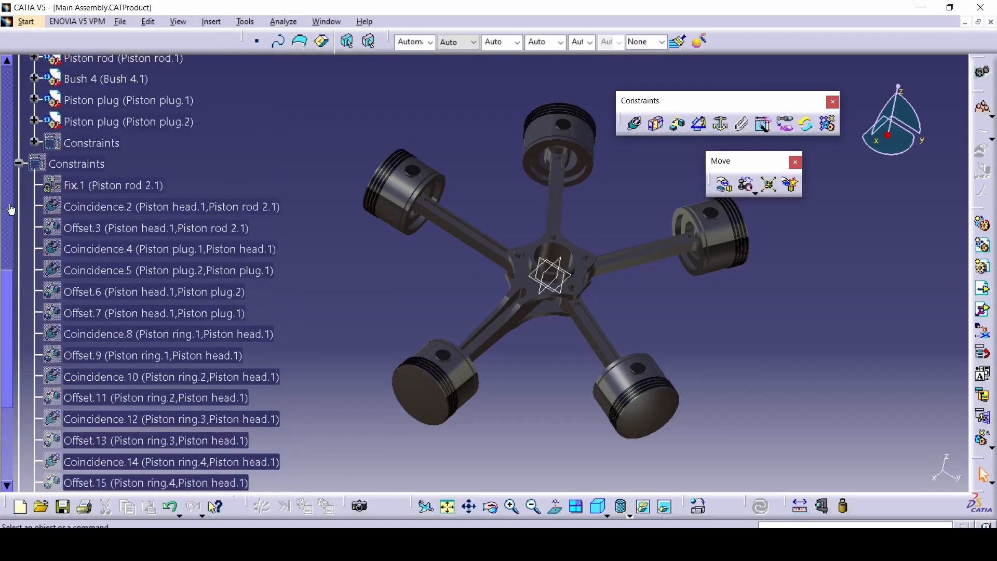
click(19, 164)
scroll(25, 177, up, 5)
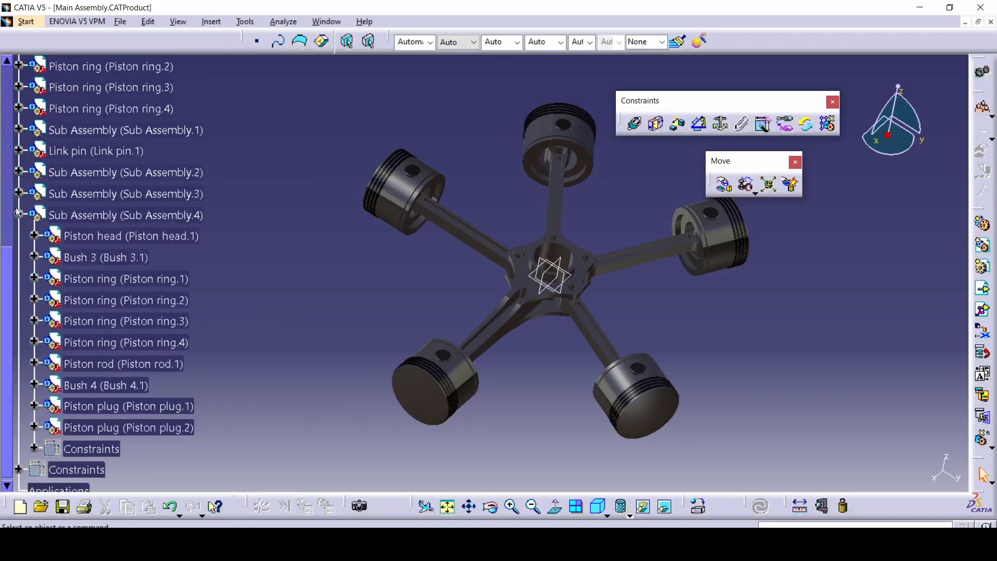
click(19, 214)
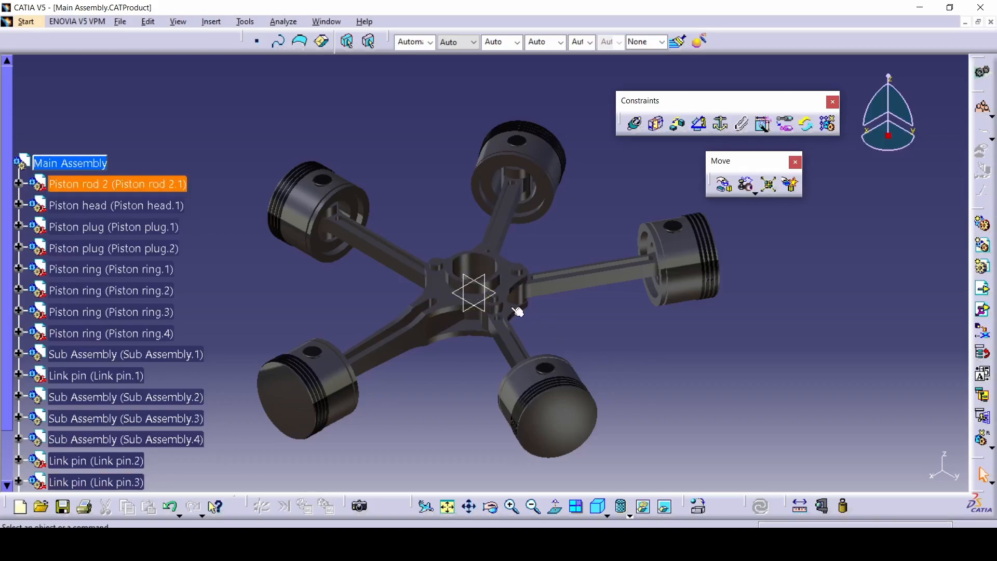
- Compare the five-piston assembly with the reference drawing image, orienting the model like the picture, and review the component list
click(624, 544)
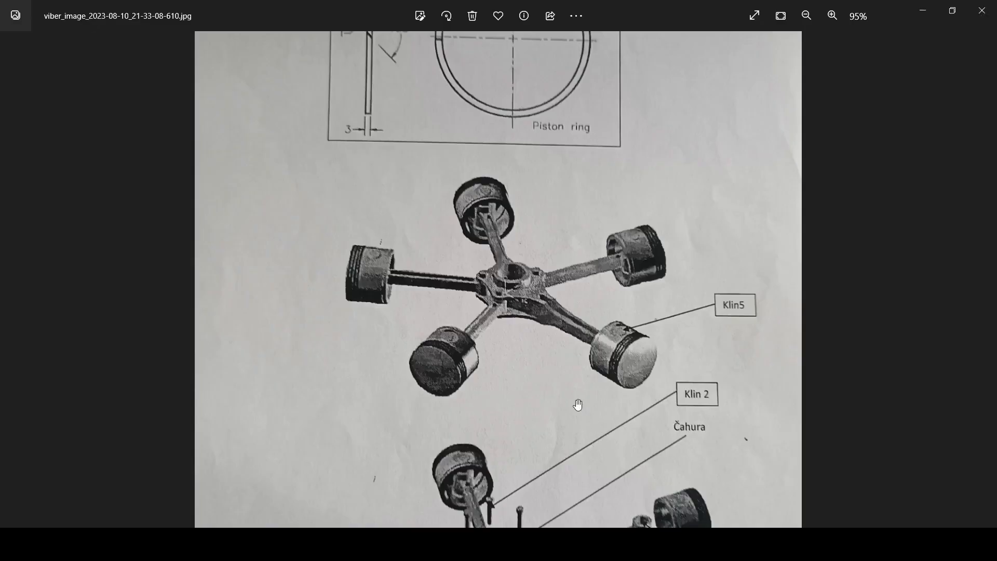
click(625, 543)
middle_drag(389, 436, 597, 419)
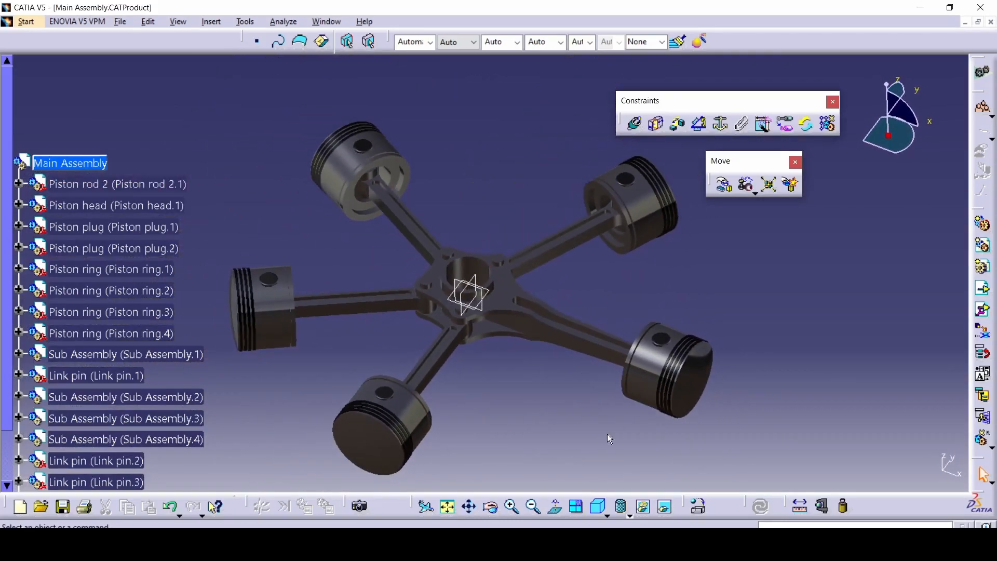
click(662, 544)
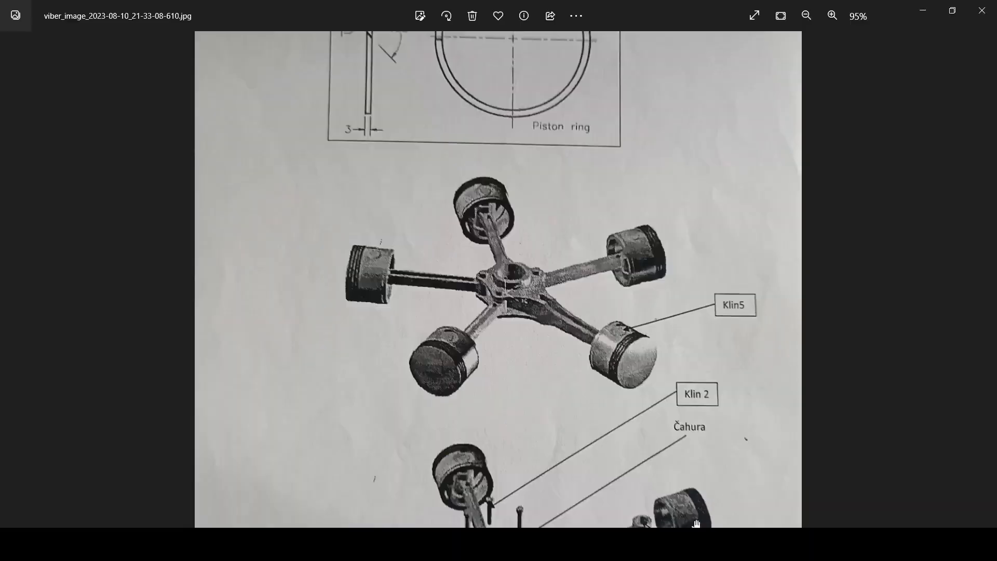
click(597, 543)
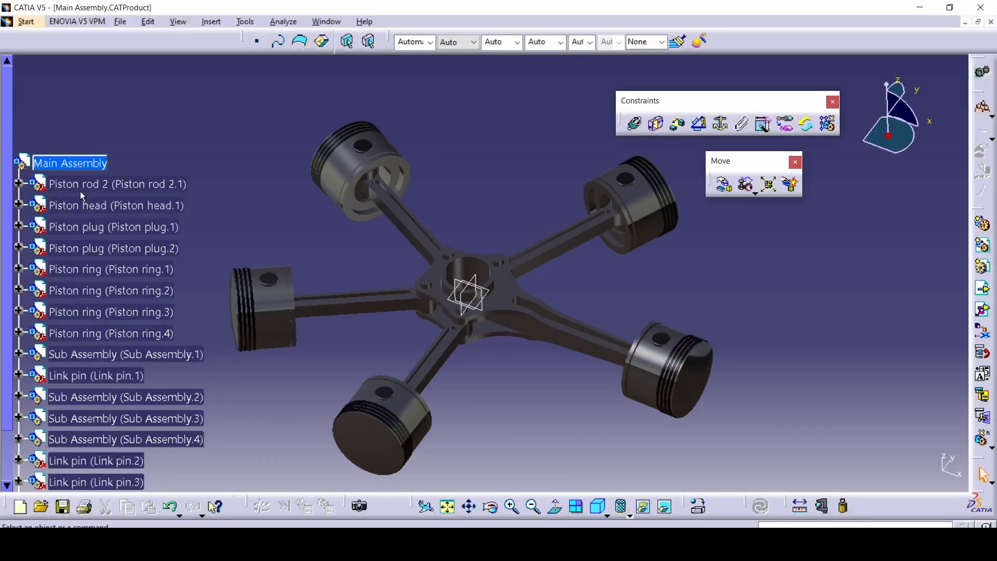
scroll(78, 332, down, 6)
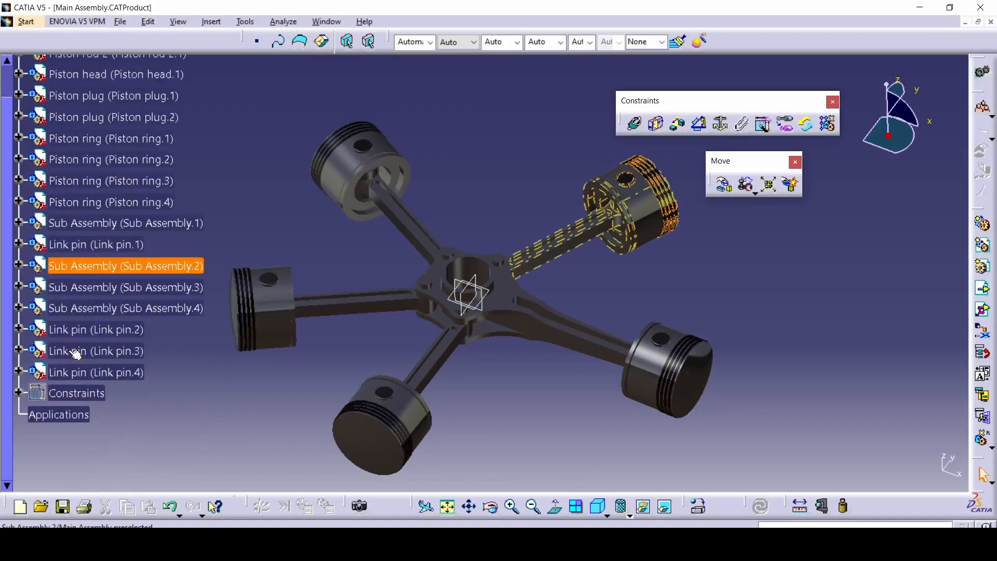